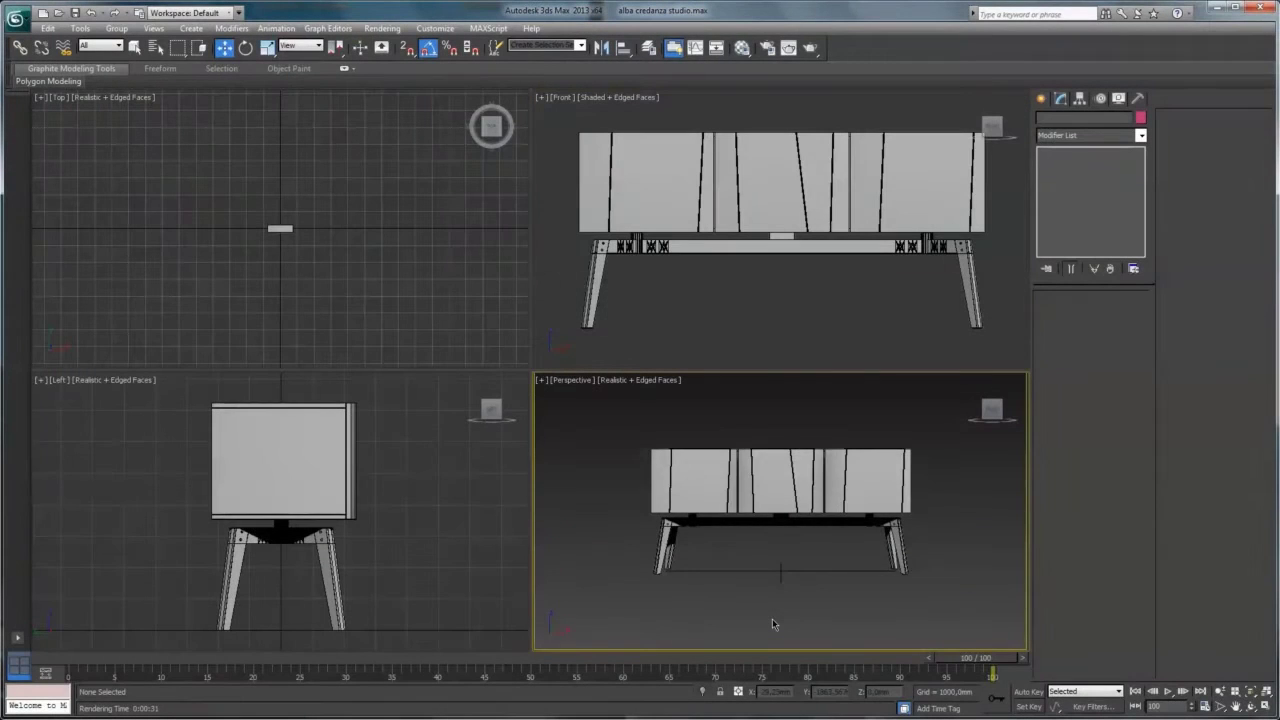
# Orbit the Perspective view to a three-quarter angle on the sideboard
pyautogui.click(1248, 706)
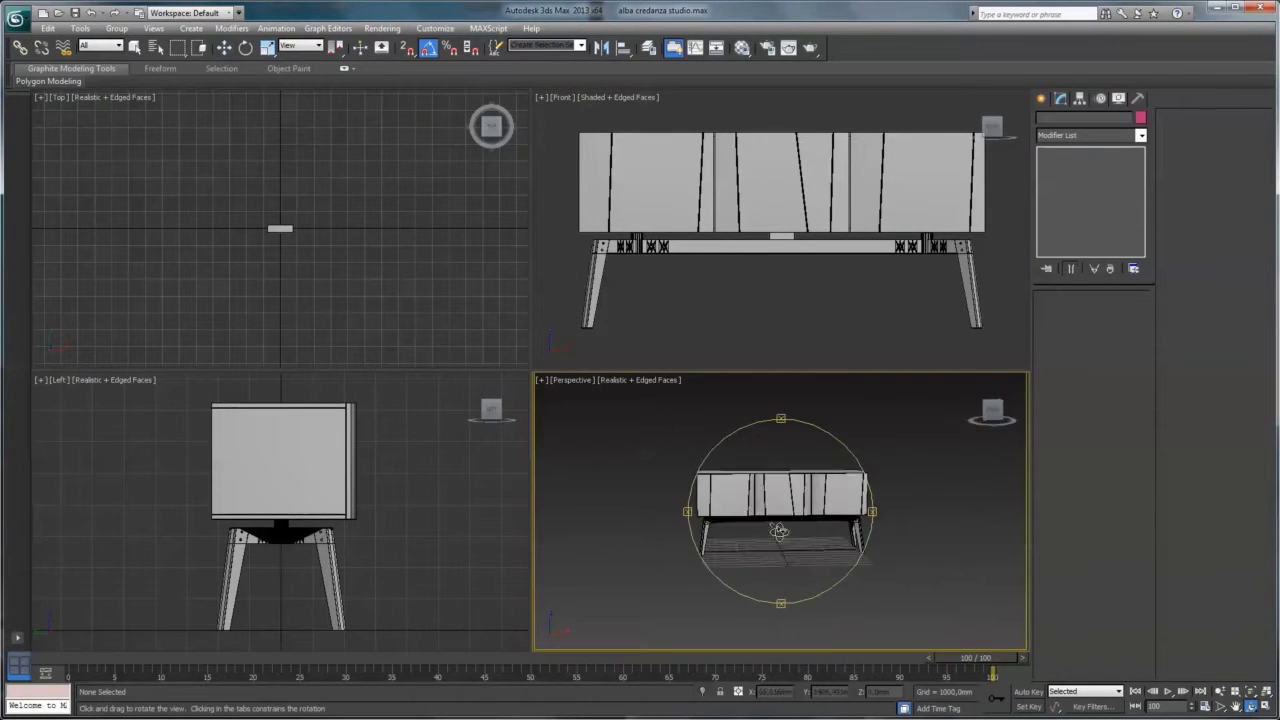
pyautogui.moveTo(772, 520); pyautogui.dragTo(810, 560)
pyautogui.rightClick(810, 561)
pyautogui.press('F10')
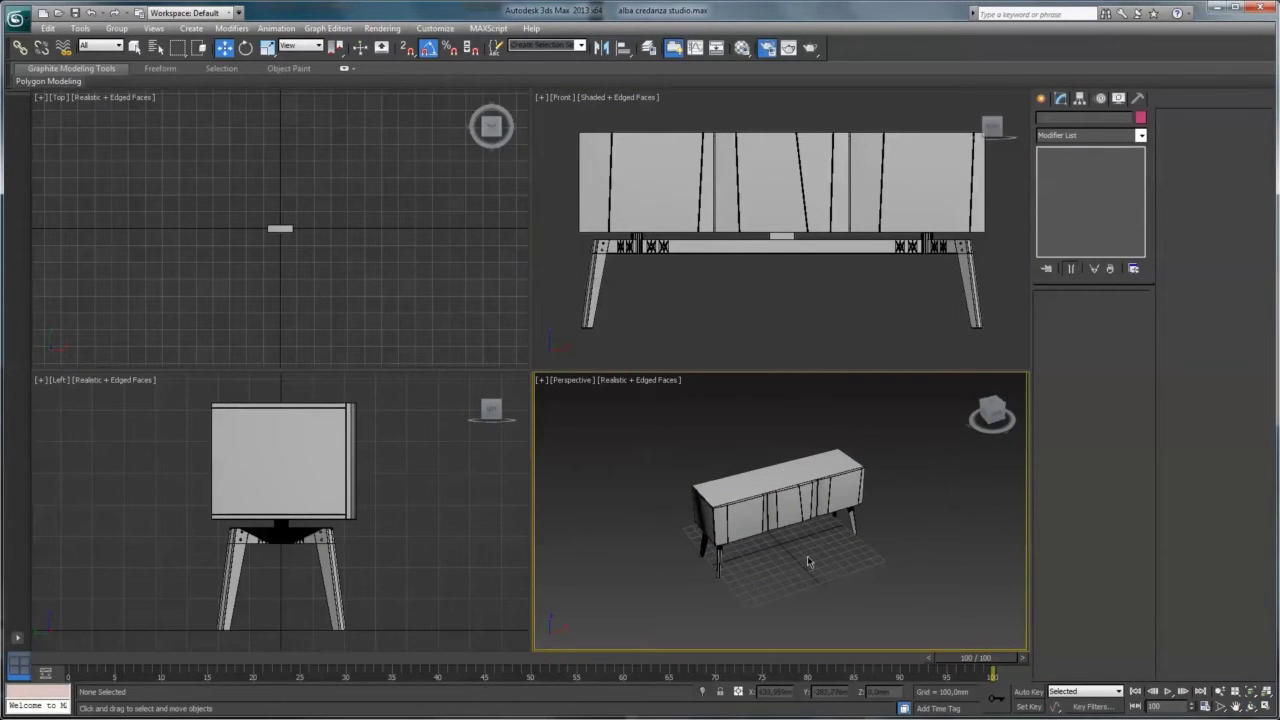
pyautogui.click(868, 181)
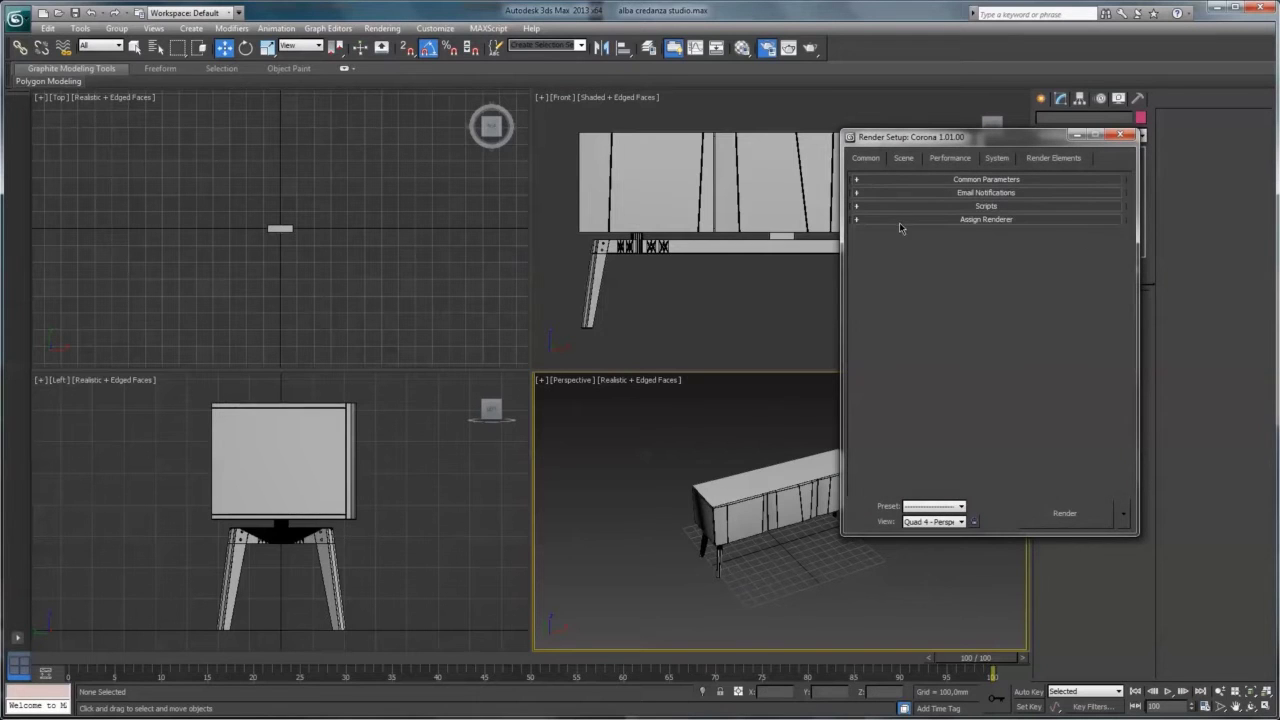
pyautogui.click(899, 221)
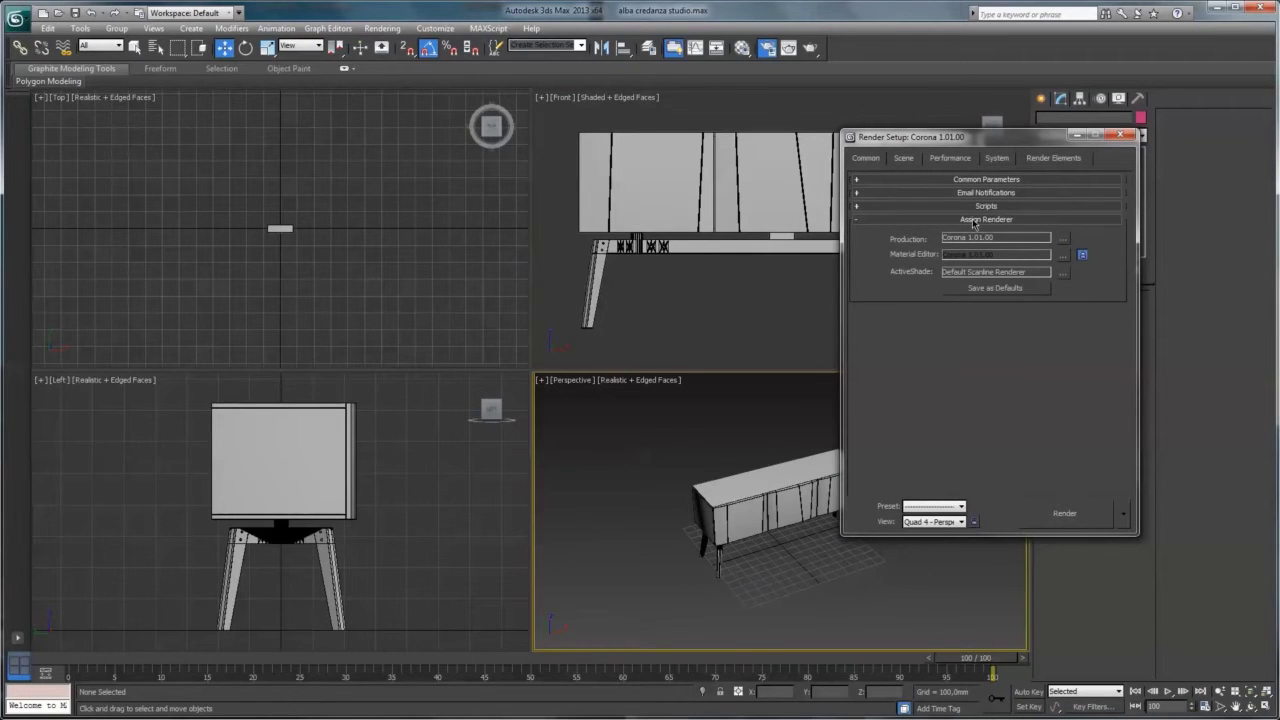
pyautogui.click(973, 220)
pyautogui.click(998, 158)
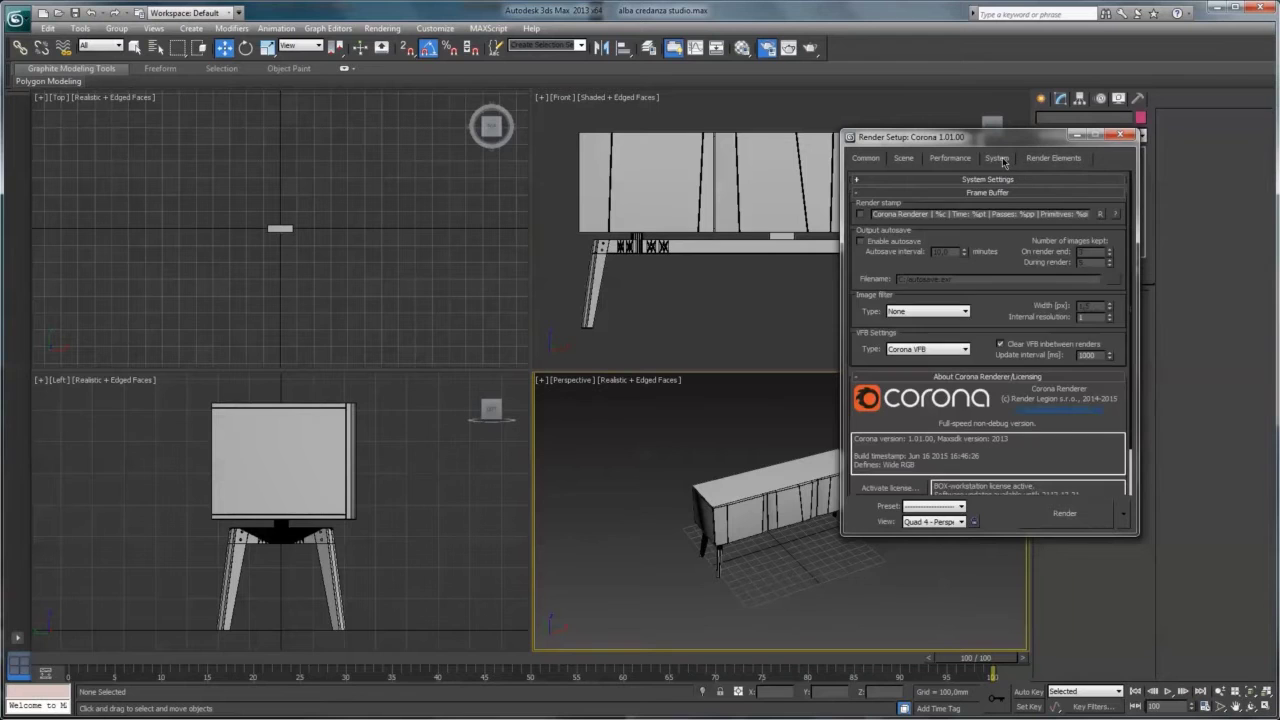
pyautogui.click(920, 310)
pyautogui.click(913, 325)
pyautogui.click(879, 158)
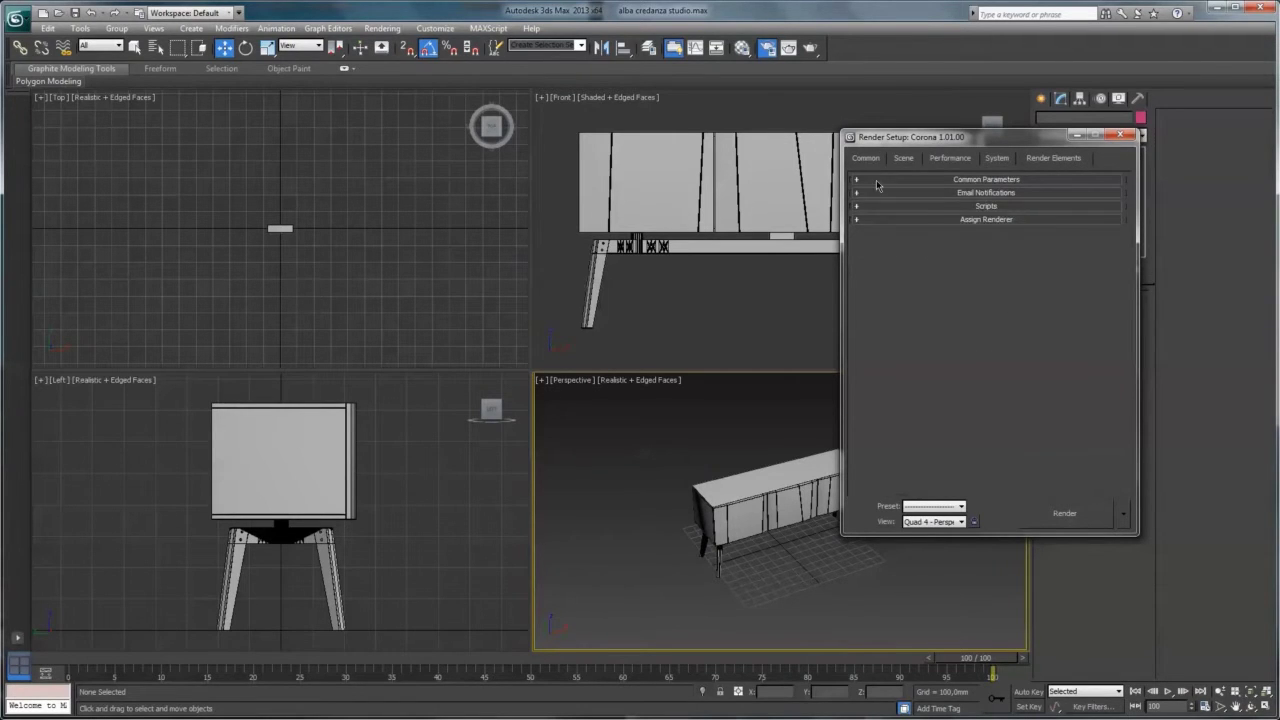
pyautogui.click(876, 181)
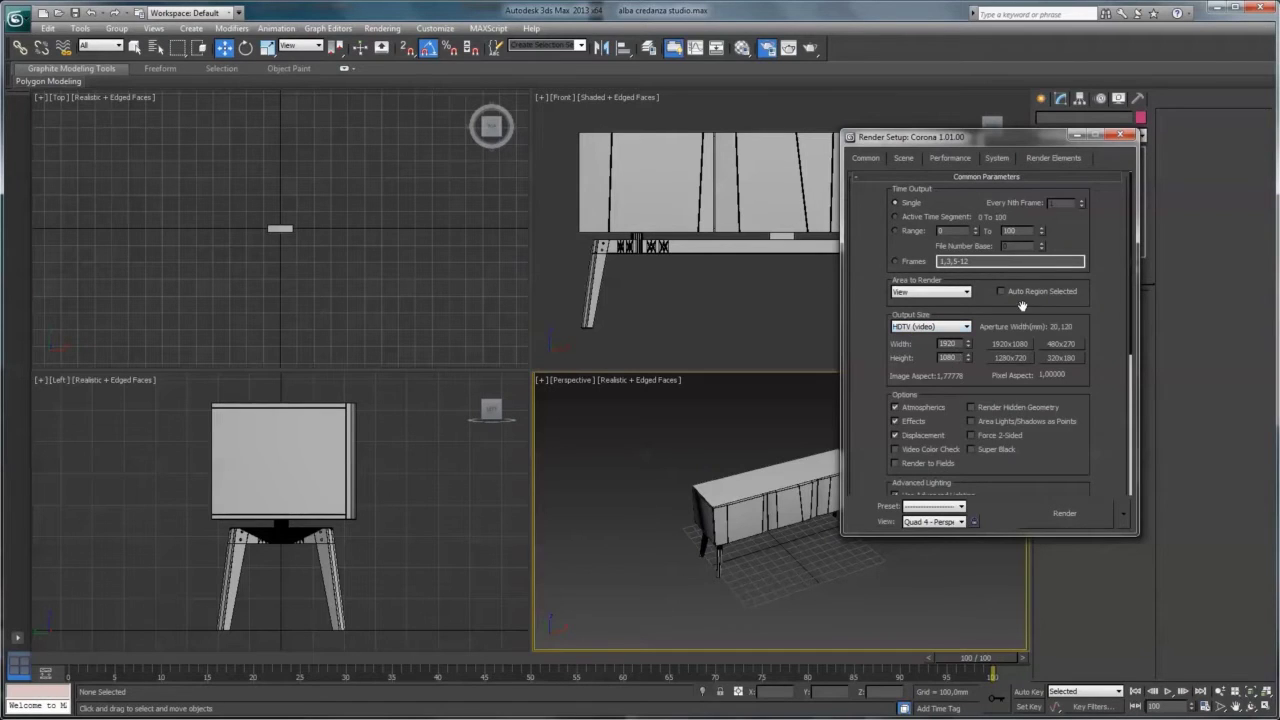
pyautogui.click(1121, 135)
# Draw a 4000 × 6000 mm floor plane in the Top view with grid snap on
pyautogui.click(1042, 99)
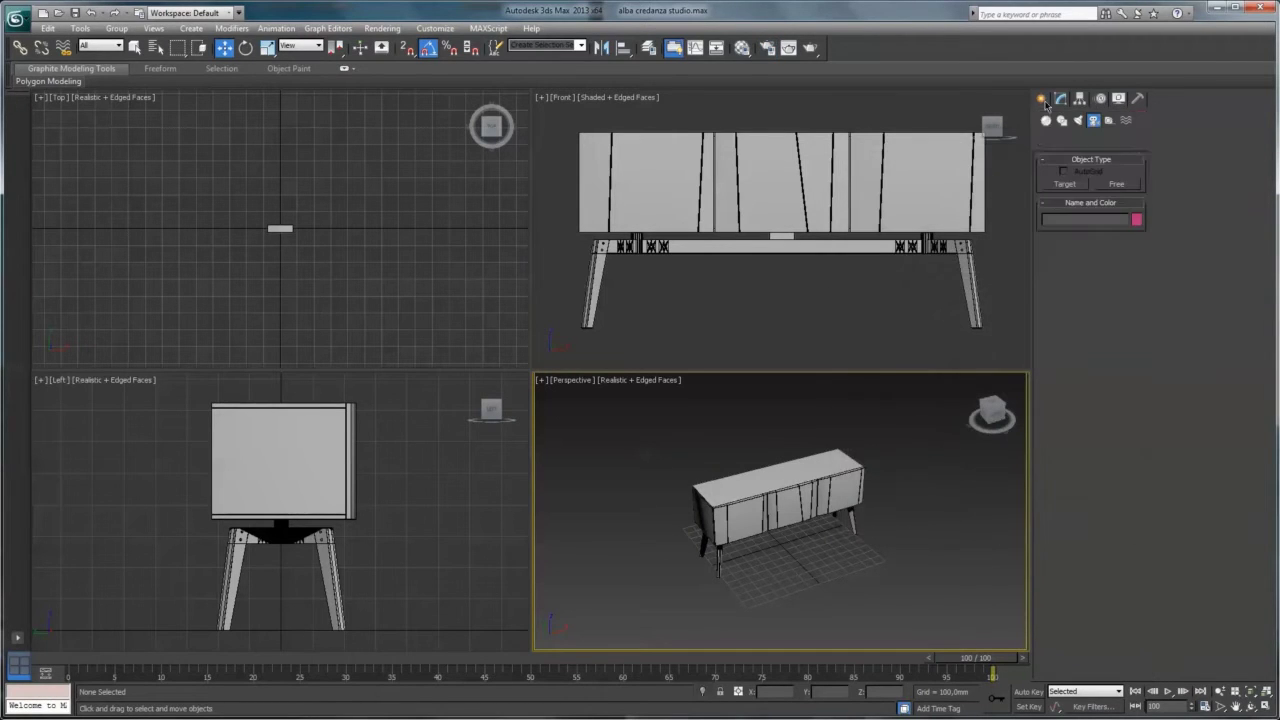
pyautogui.click(1046, 120)
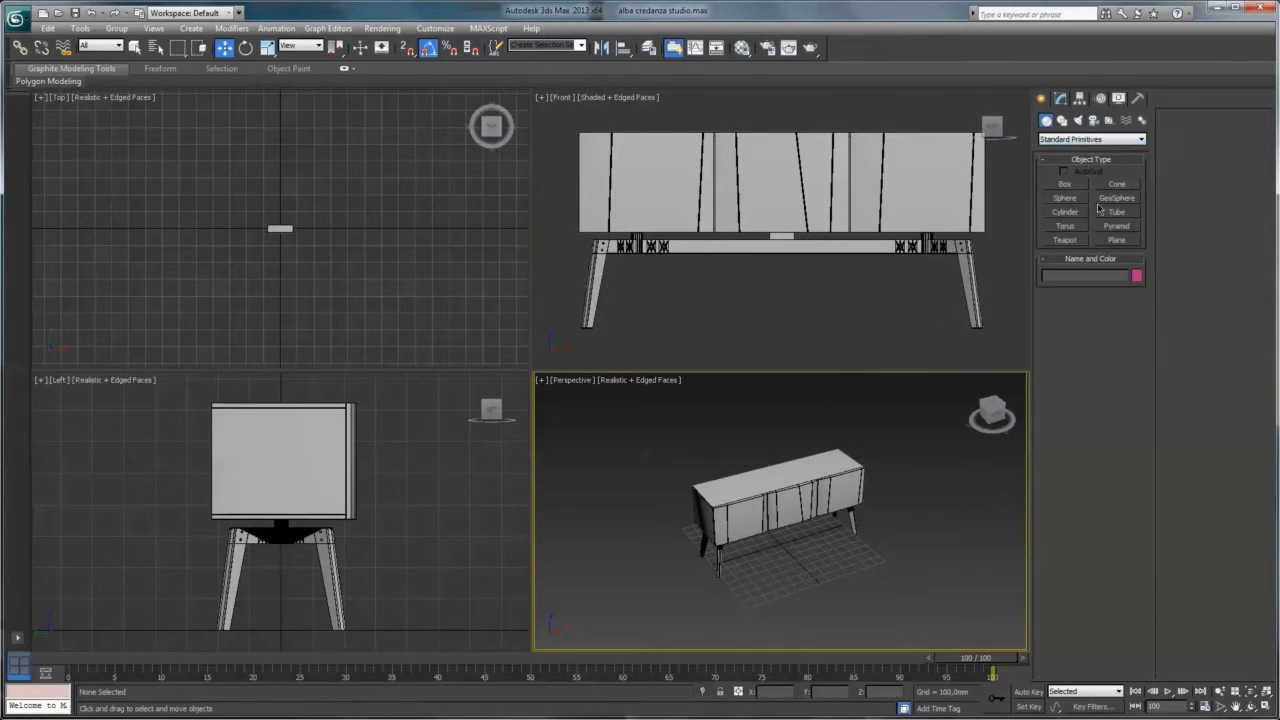
pyautogui.click(1116, 240)
pyautogui.rightClick(370, 228)
pyautogui.press('s')
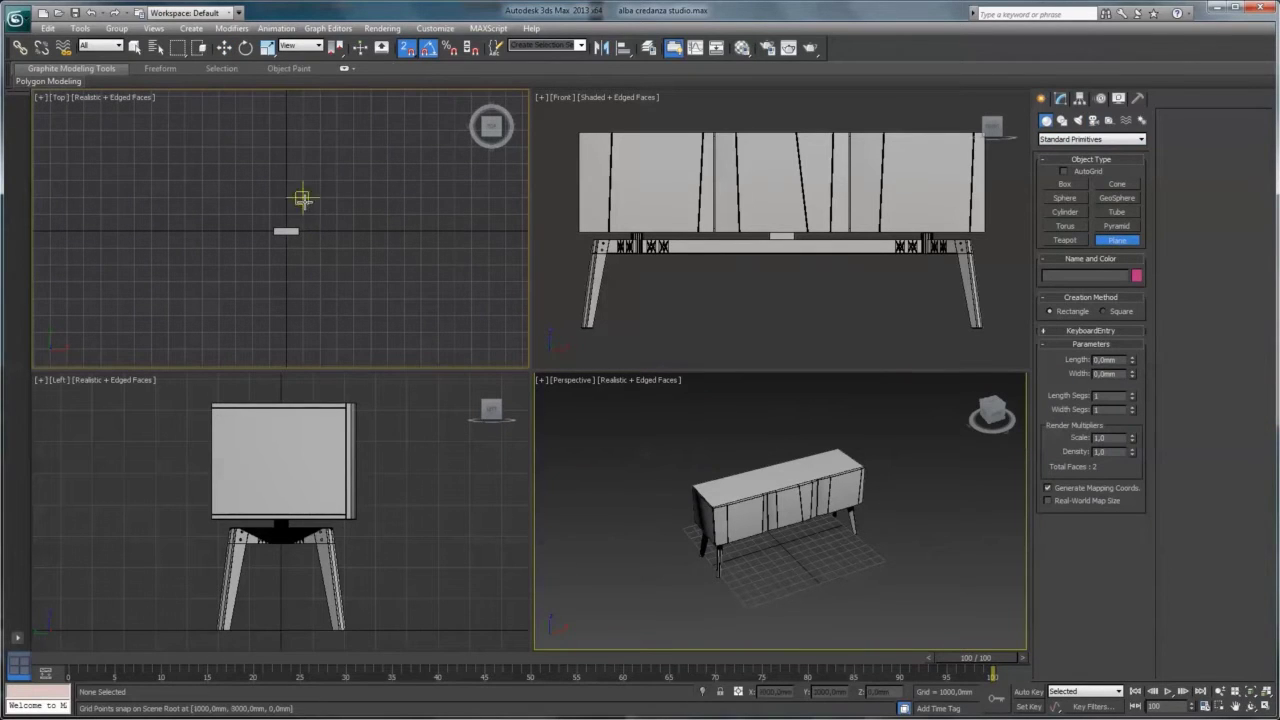
pyautogui.moveTo(337, 199); pyautogui.dragTo(236, 264)
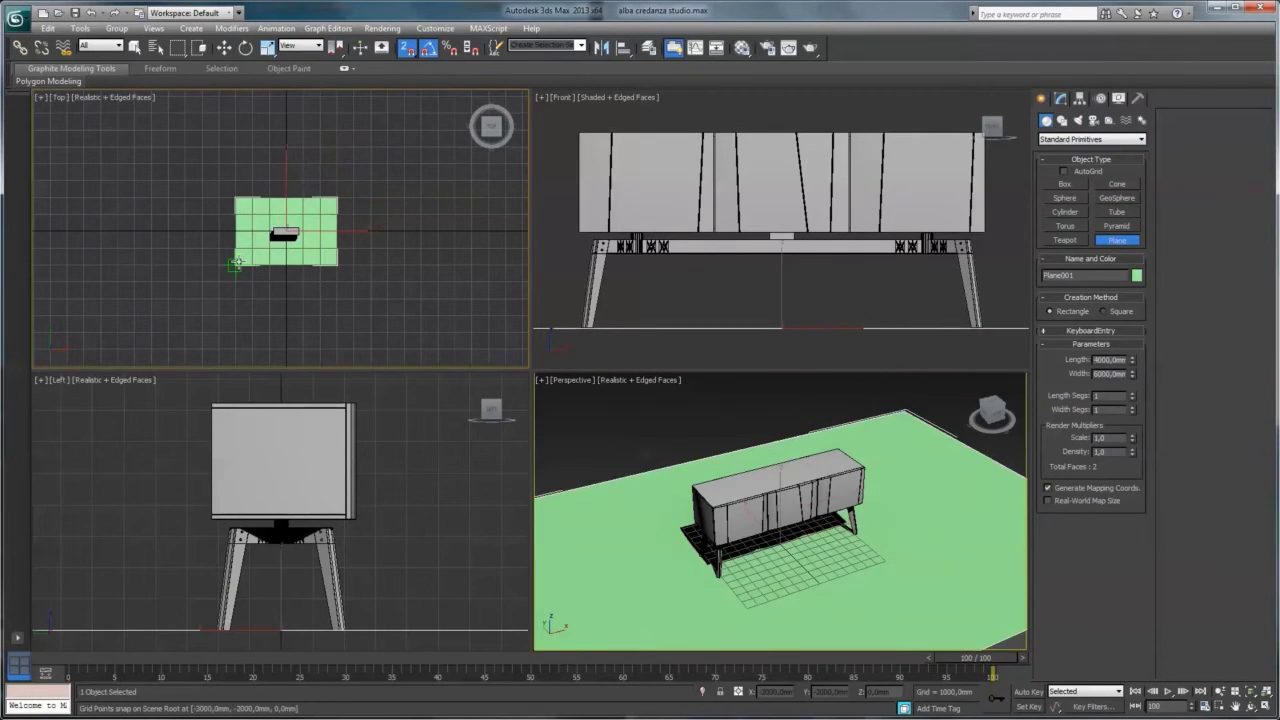
# Convert the plane to an editable poly and switch to Edge mode
pyautogui.press('w')
pyautogui.click(1060, 97)
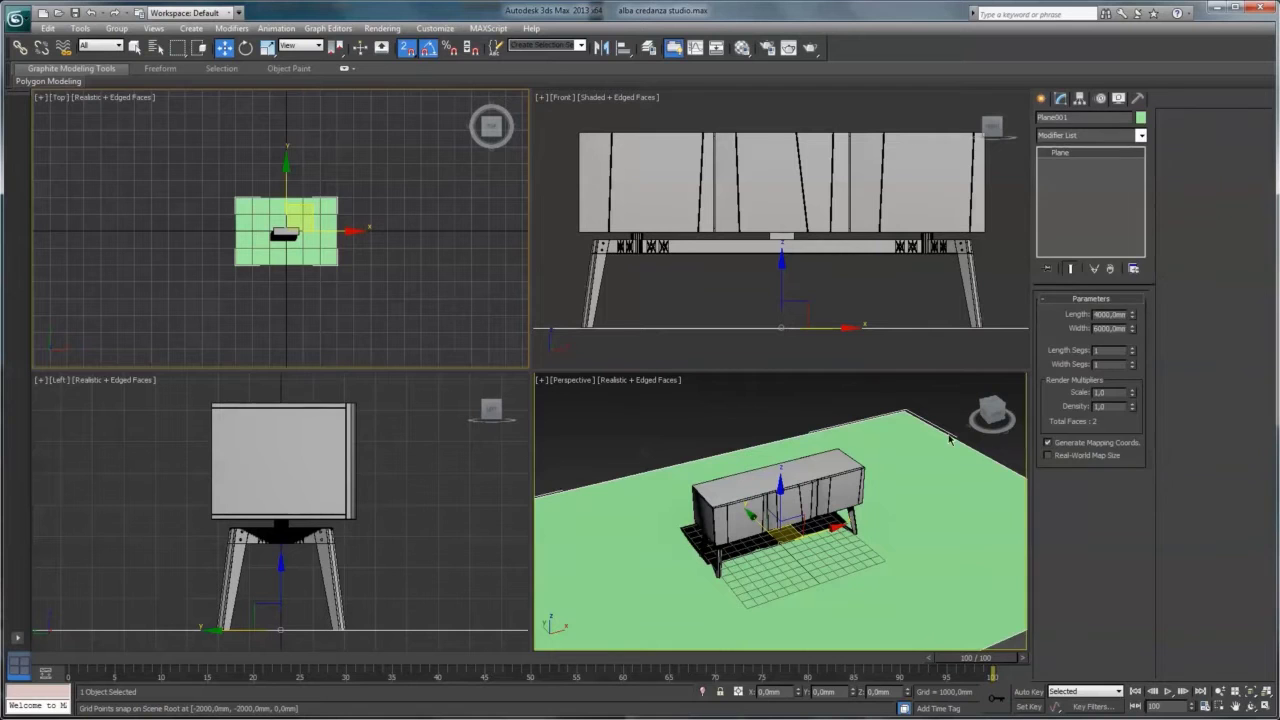
pyautogui.rightClick(944, 433)
pyautogui.rightClick(944, 433)
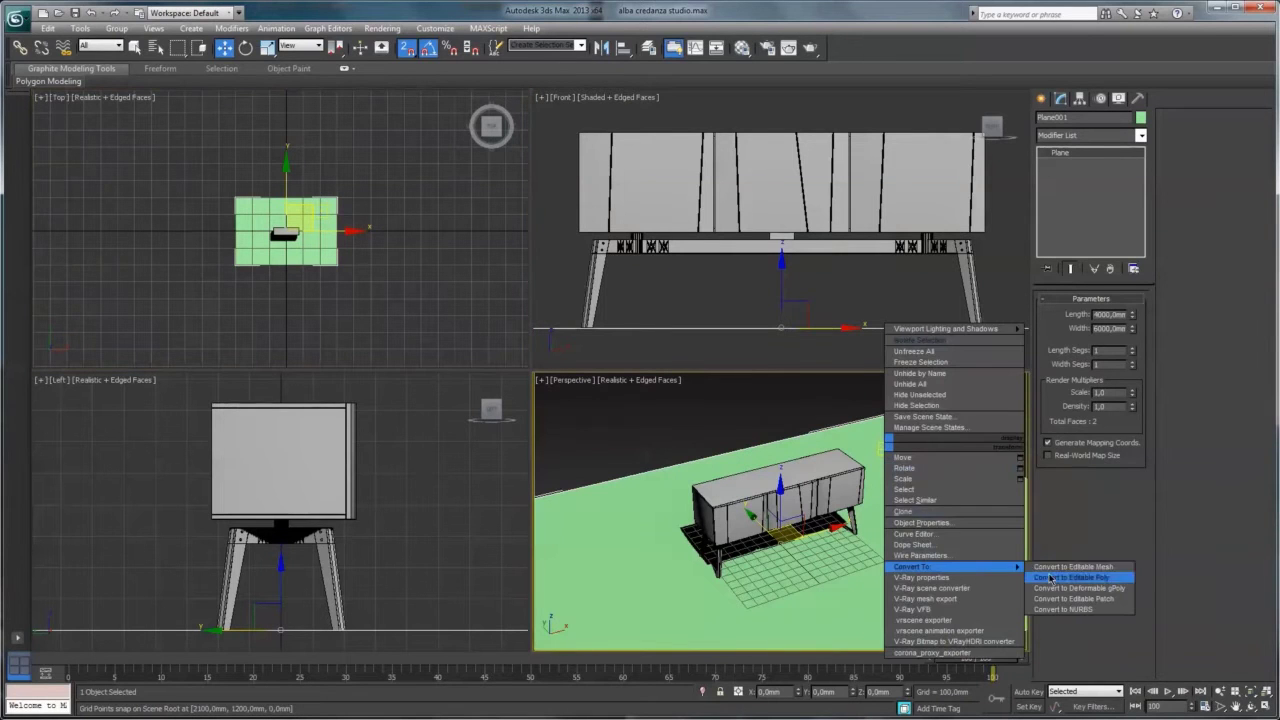
pyautogui.click(1080, 572)
pyautogui.click(1074, 313)
# Shift-drag the floor plane's far edge upward to raise a back wall
pyautogui.click(715, 453)
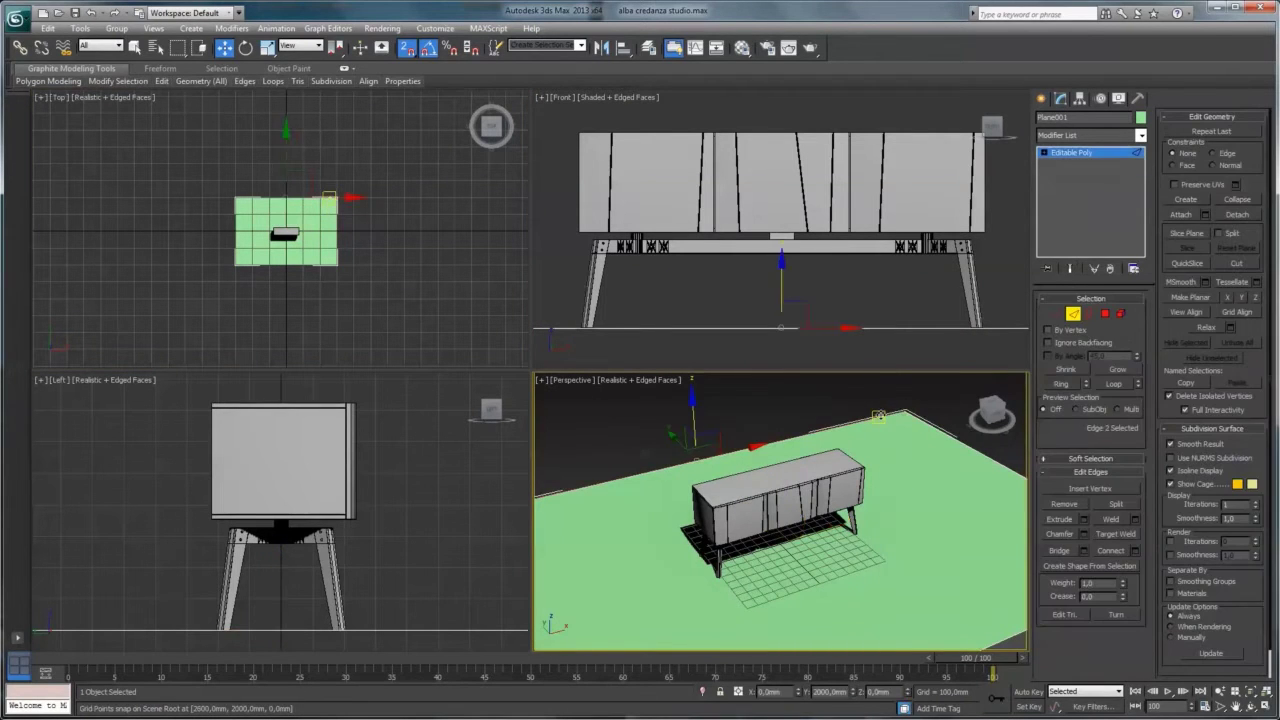
pyautogui.moveTo(755, 179); pyautogui.dragTo(735, 296, button='middle')
pyautogui.press('z')
pyautogui.keyDown('shift'); pyautogui.moveTo(772, 290); pyautogui.dragTo(784, 127); pyautogui.keyUp('shift')
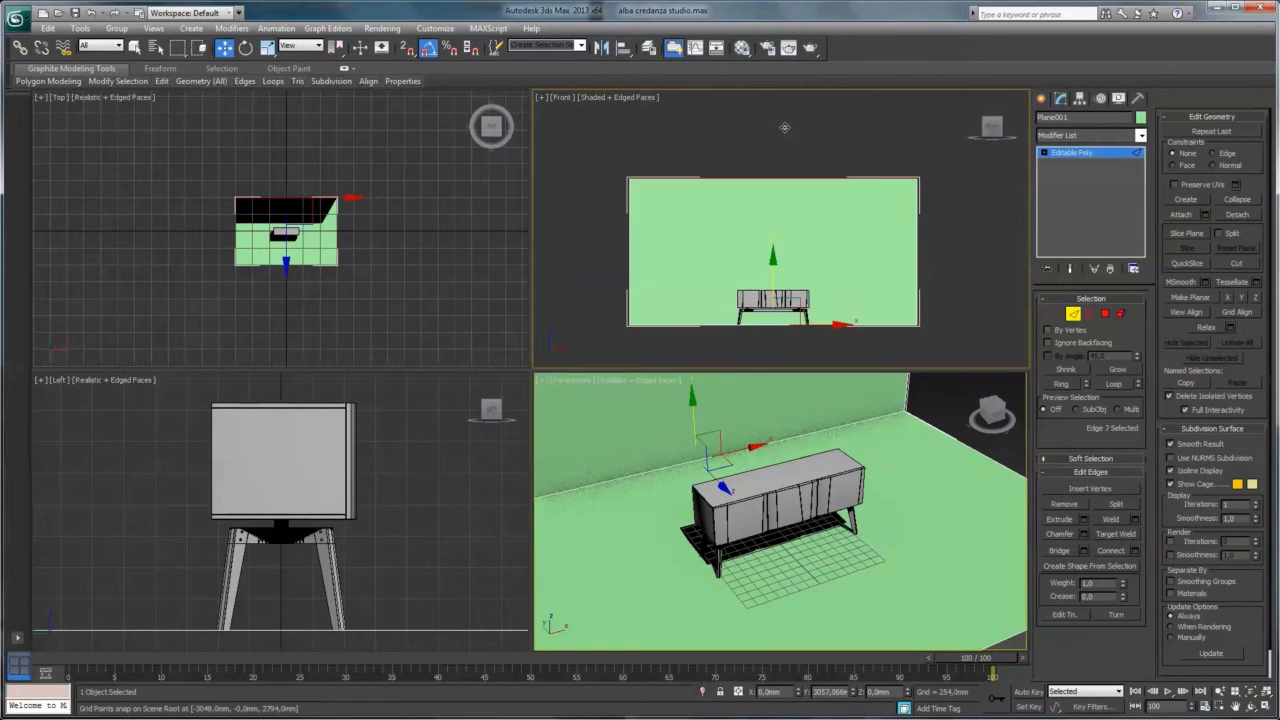
# Chamfer the floor-to-wall corner edge about 572 mm with 29 segments for a smooth curve
pyautogui.click(783, 440)
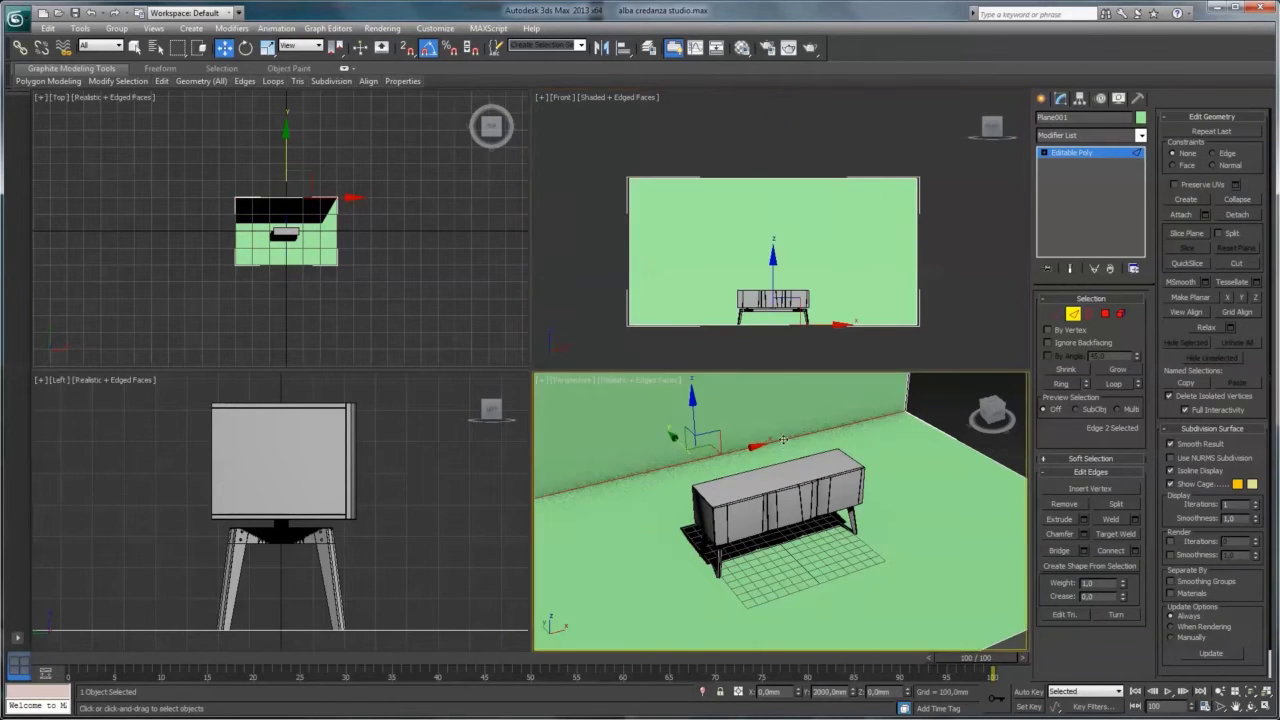
pyautogui.click(1083, 534)
pyautogui.moveTo(790, 519); pyautogui.dragTo(872, 511)
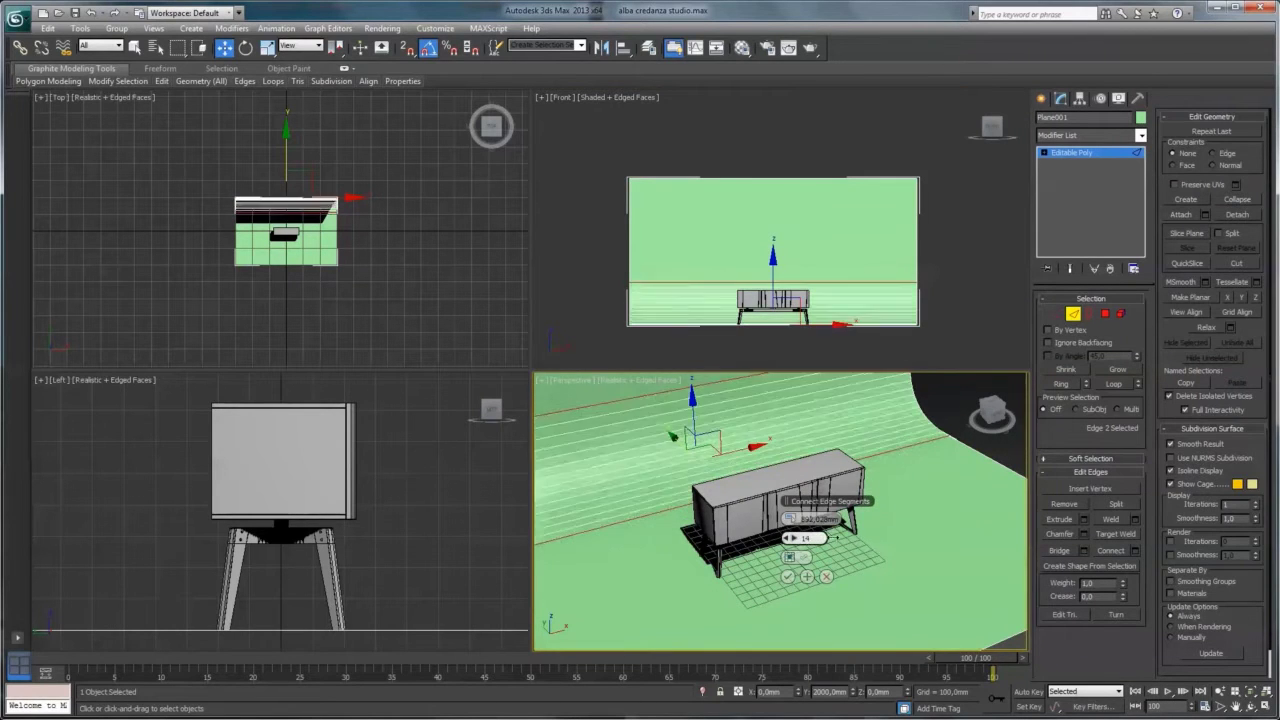
pyautogui.moveTo(792, 538); pyautogui.dragTo(870, 535)
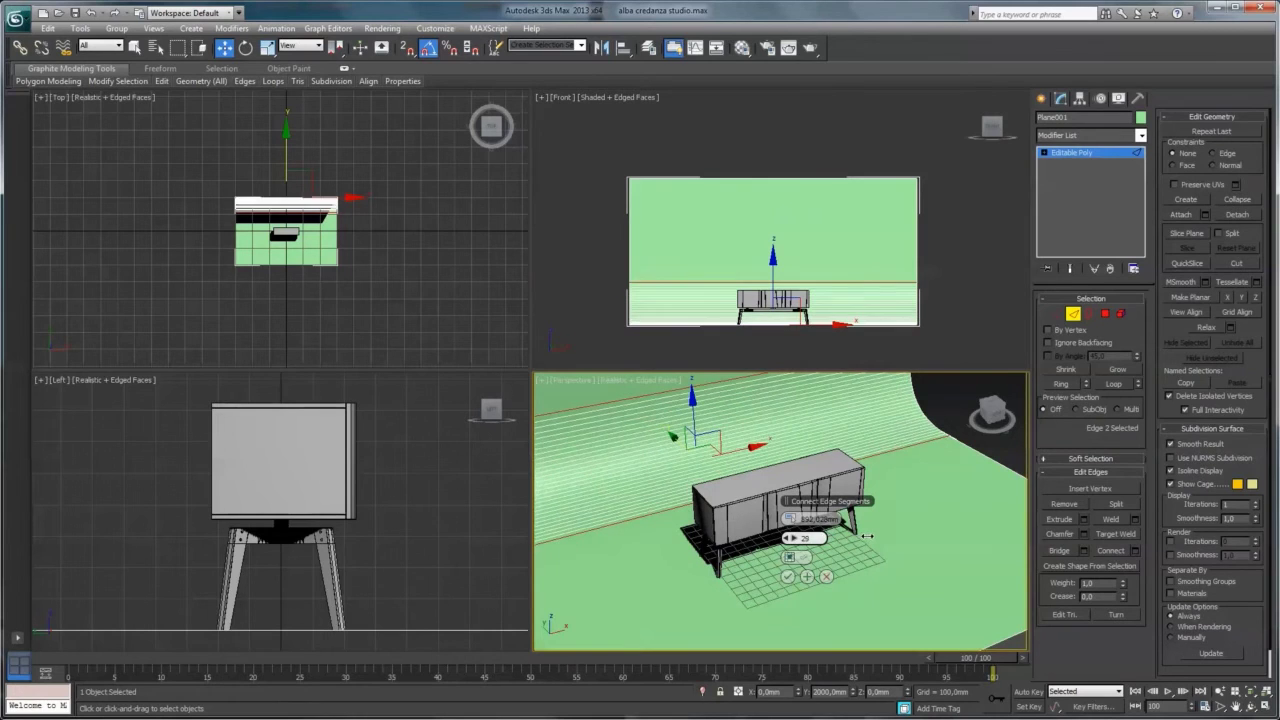
pyautogui.click(788, 577)
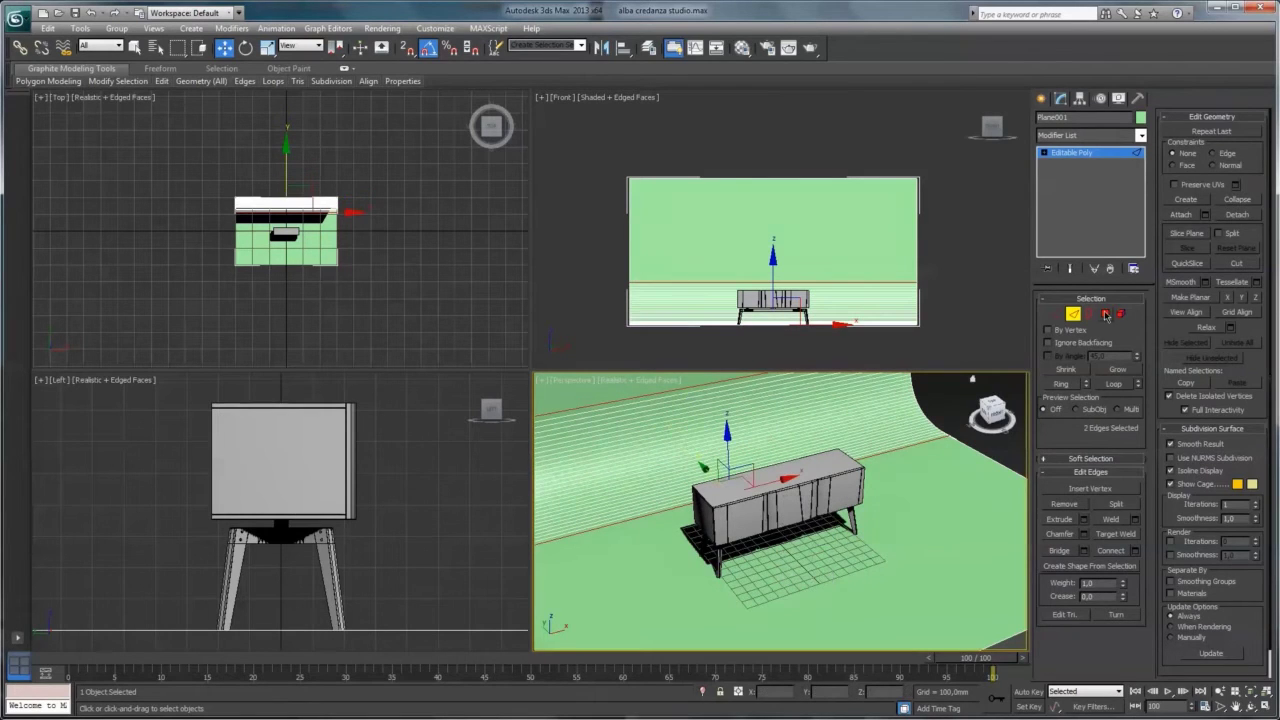
# Select all the backdrop's polygons, then return to object level and deselect
pyautogui.click(1104, 314)
pyautogui.hotkey('ctrl', 'a')
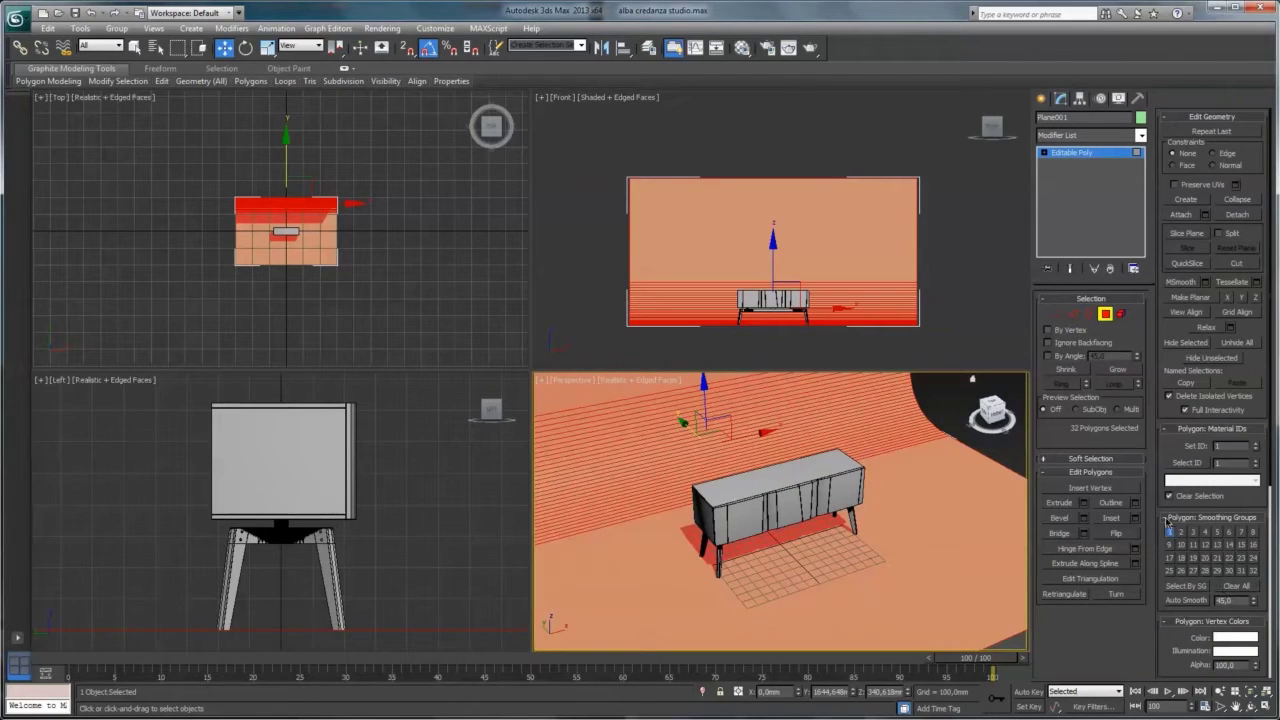
pyautogui.press('4')
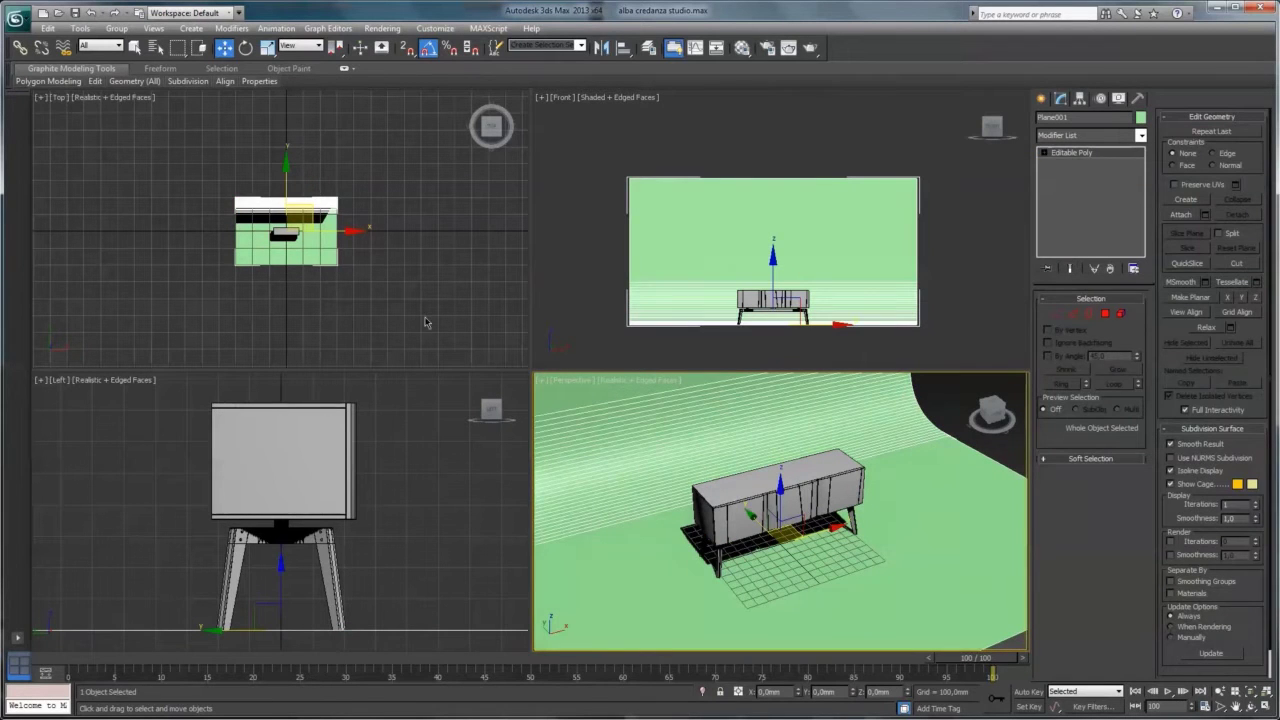
pyautogui.click(425, 322)
# Place a target camera aimed at the sideboard and make the Perspective view look through it
pyautogui.click(1041, 98)
pyautogui.click(1093, 120)
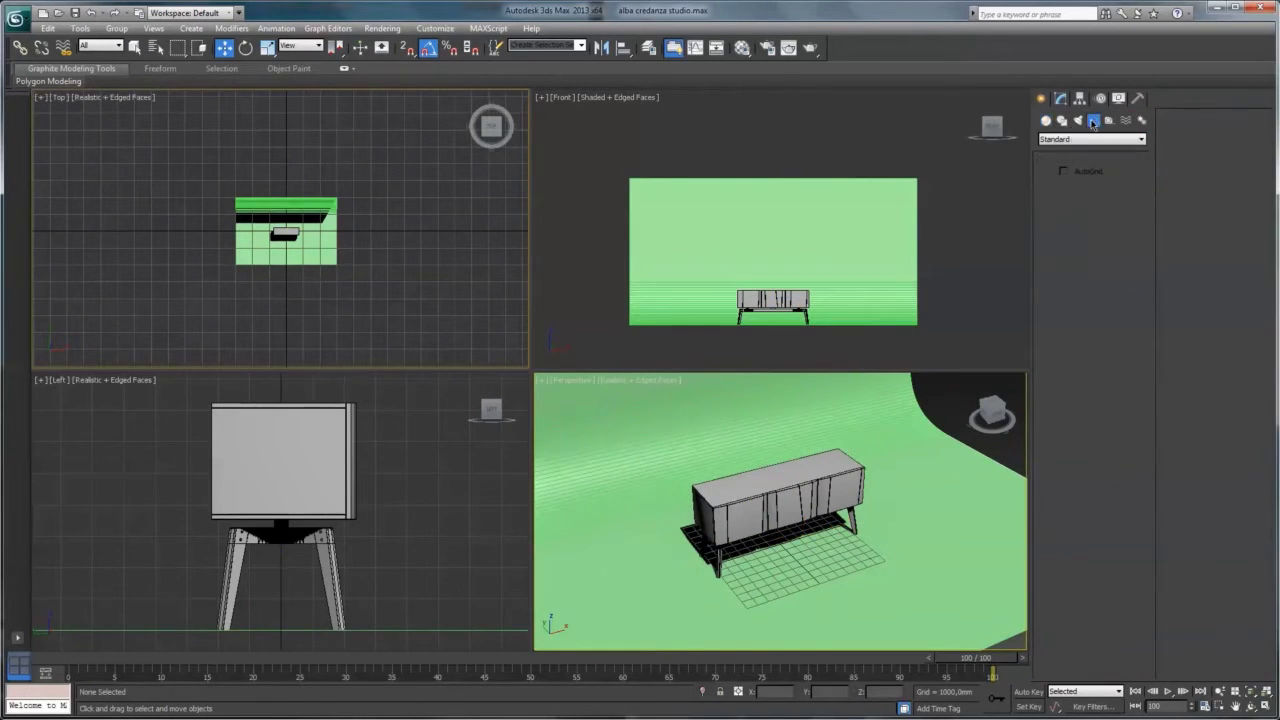
pyautogui.click(1066, 184)
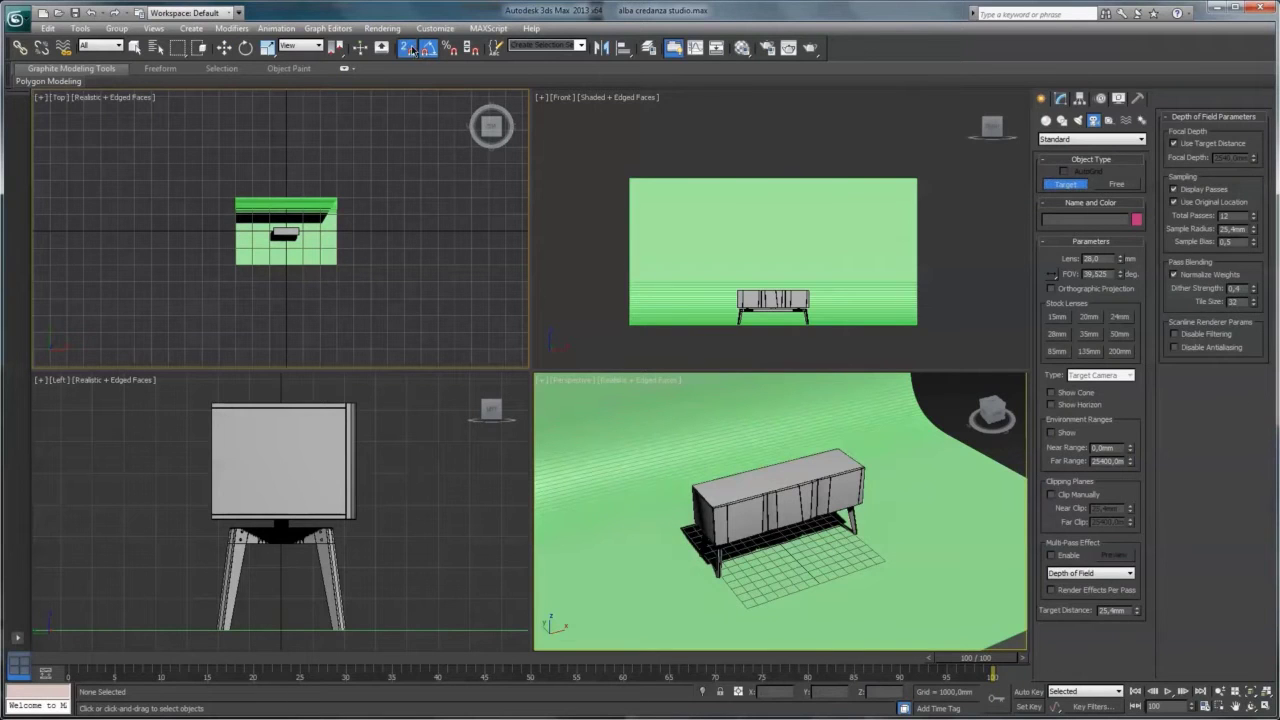
pyautogui.moveTo(286, 330); pyautogui.dragTo(285, 248)
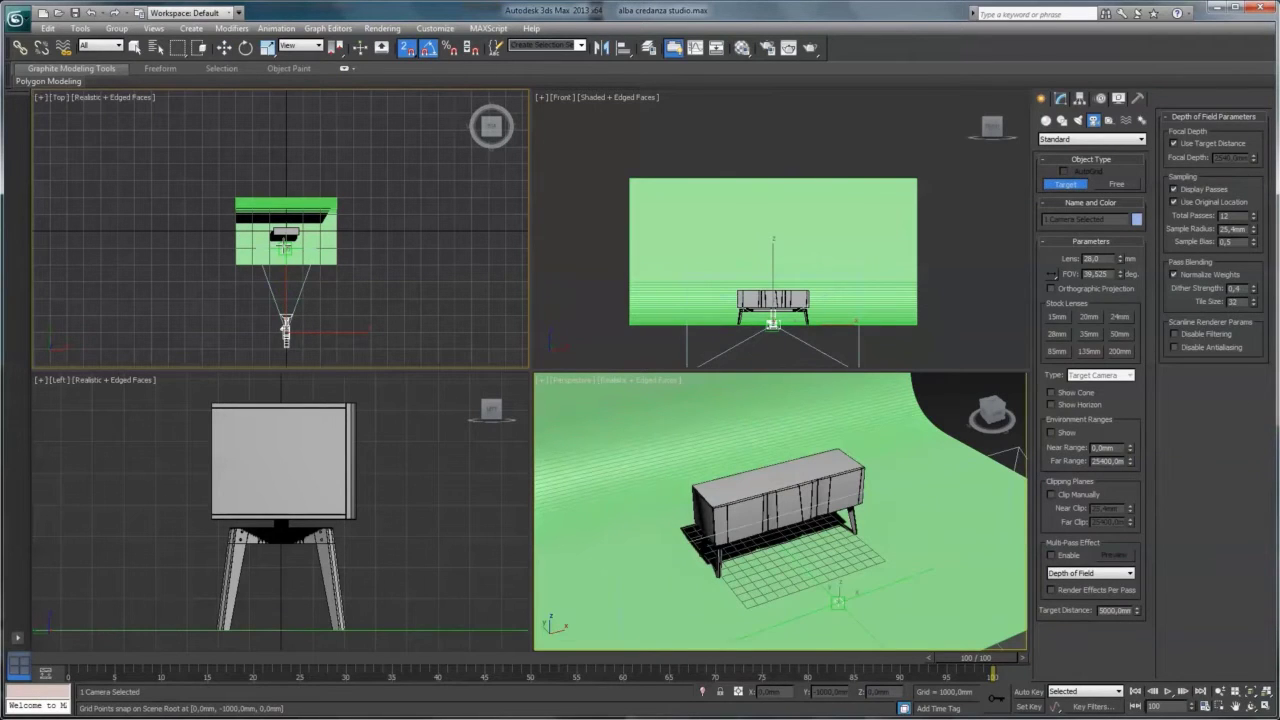
pyautogui.press('w')
pyautogui.click(573, 384)
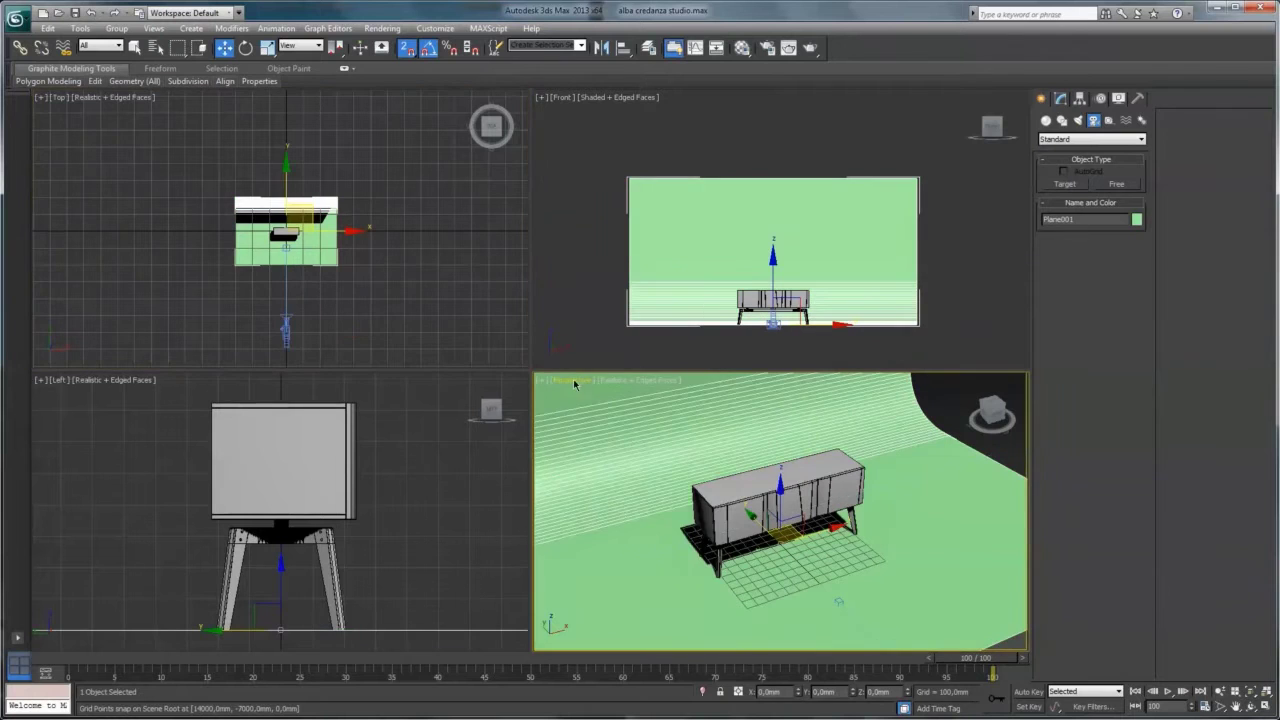
pyautogui.click(576, 381)
pyautogui.click(755, 399)
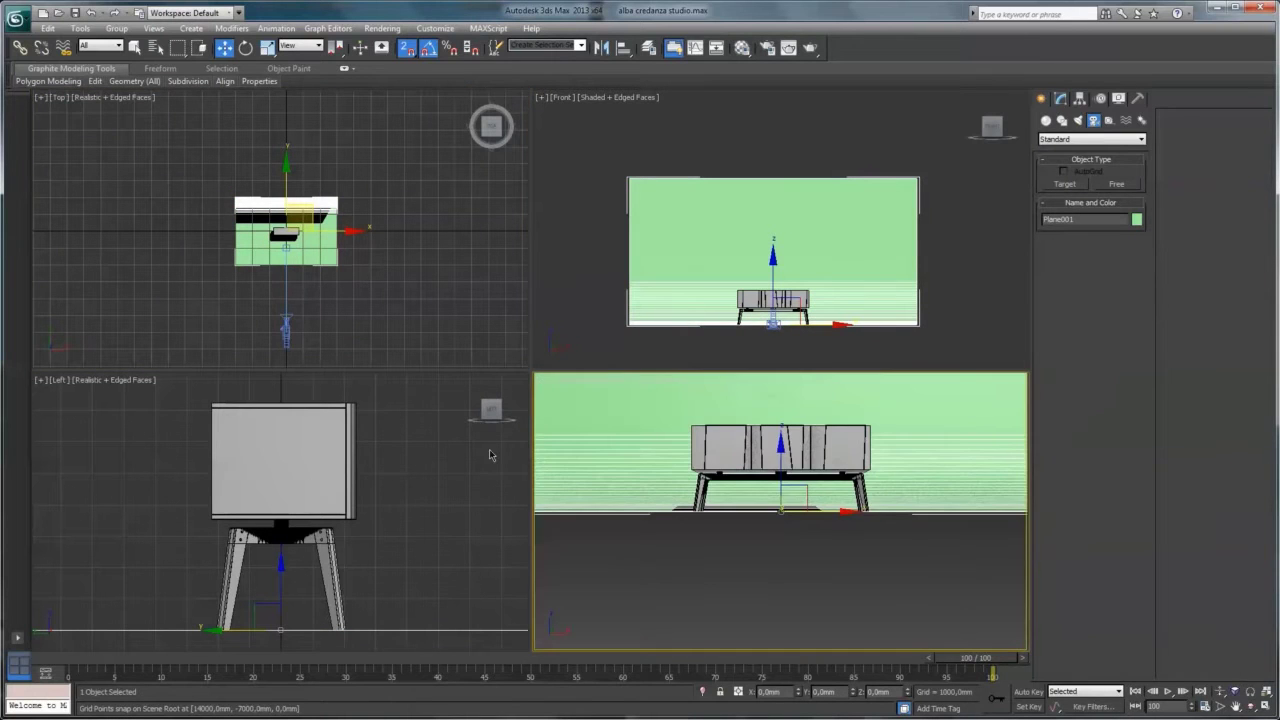
# Turn off grid snap and raise the camera higher above the floor in the Left view
pyautogui.click(385, 560)
pyautogui.scroll(-10, 380, 563)
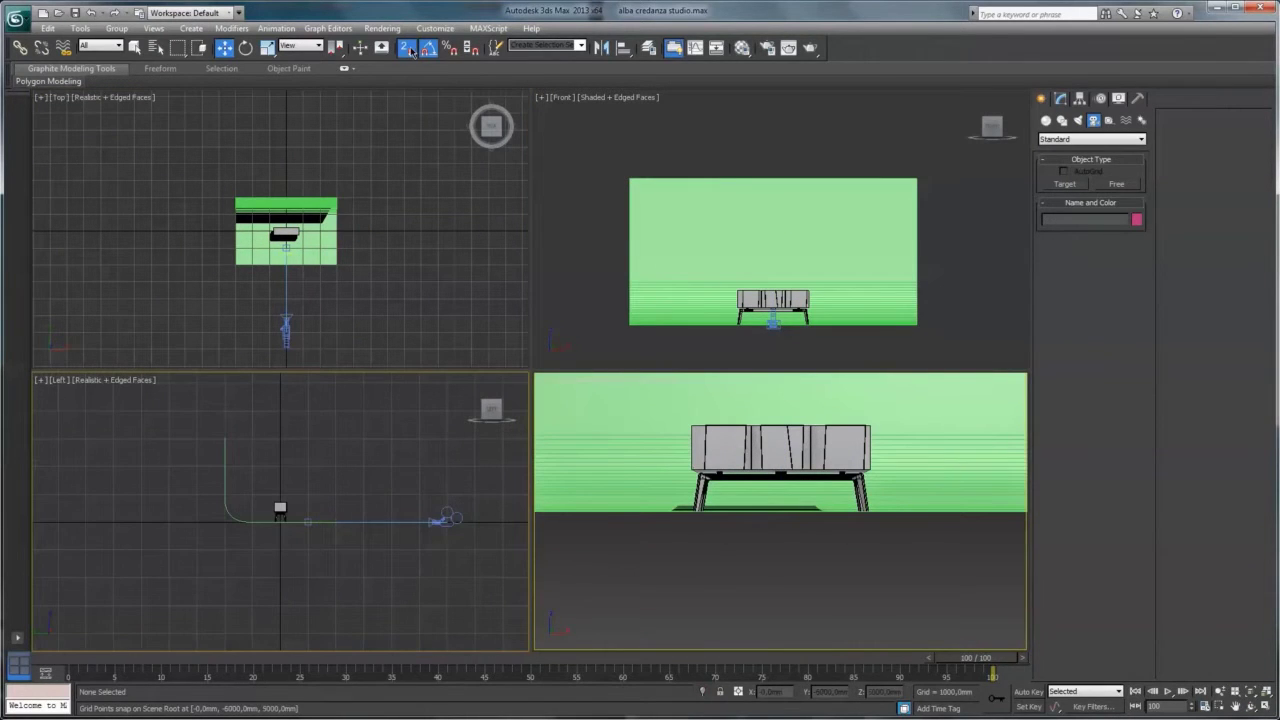
pyautogui.click(408, 48)
pyautogui.click(388, 521)
pyautogui.moveTo(443, 476); pyautogui.dragTo(443, 467)
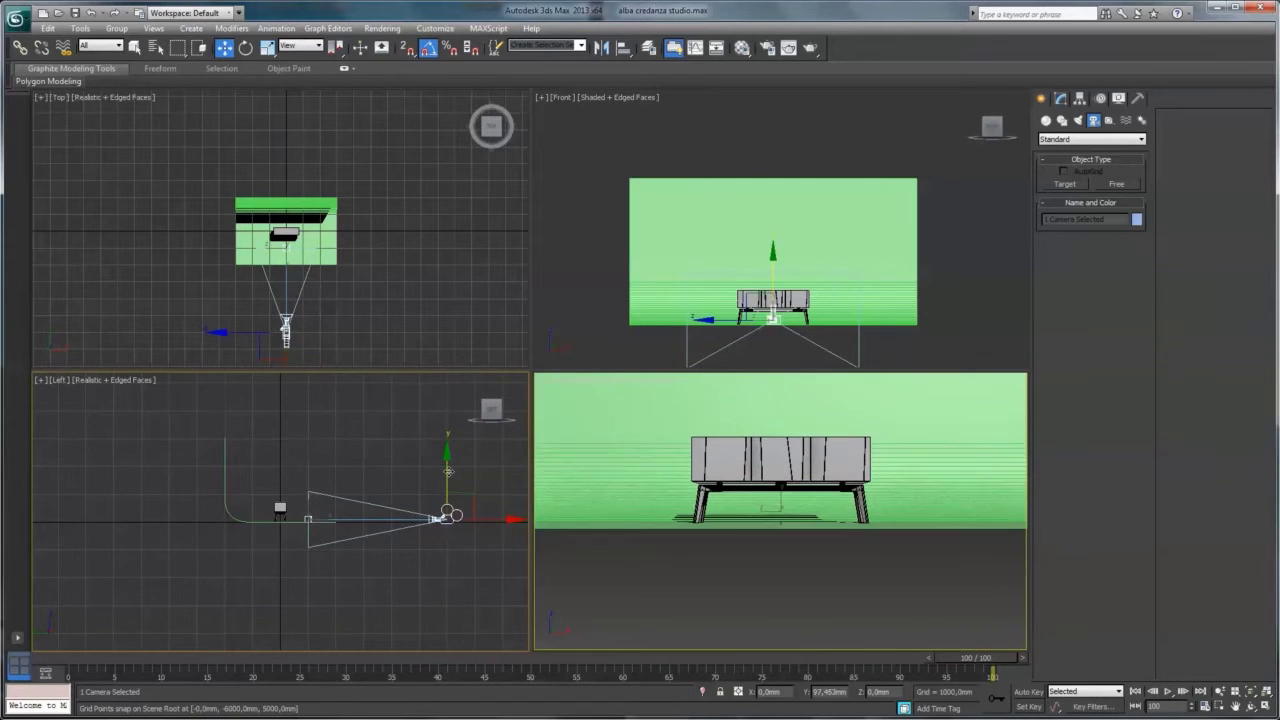
pyautogui.click(874, 176)
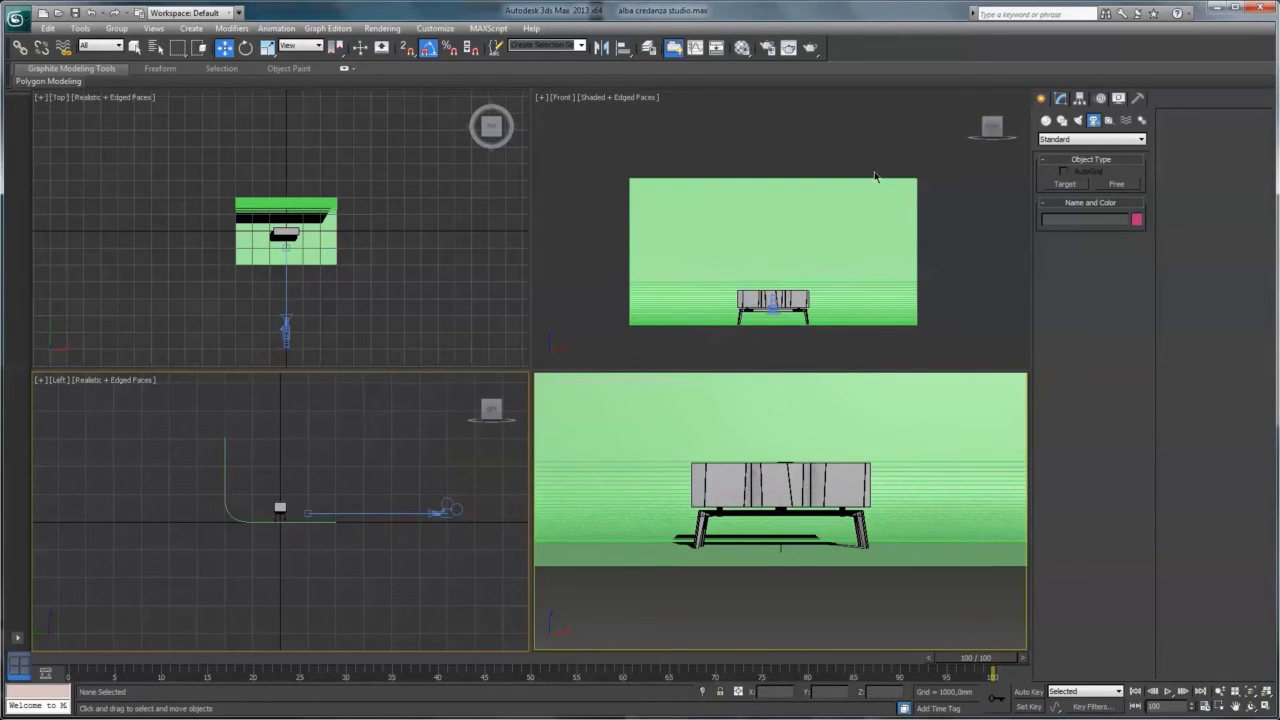
# Move the camera closer to the sideboard so it frames the piece lower
pyautogui.click(448, 505)
pyautogui.click(1061, 99)
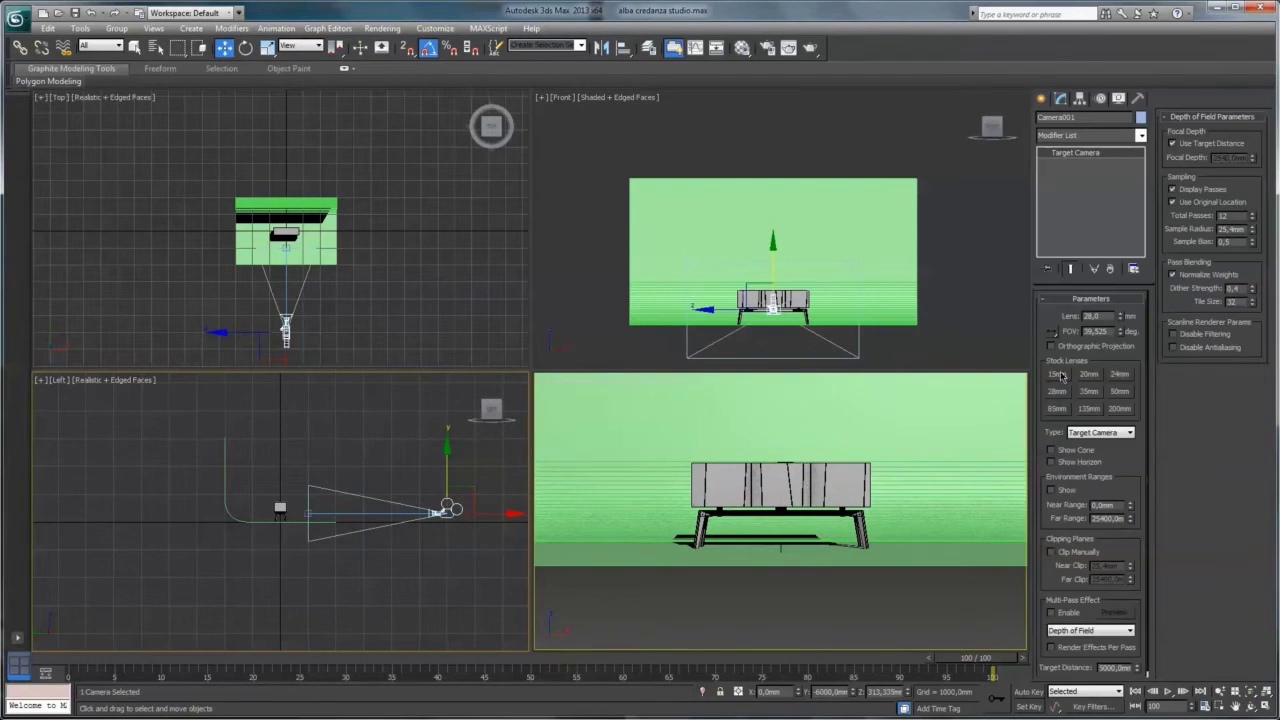
pyautogui.moveTo(502, 513); pyautogui.dragTo(416, 512)
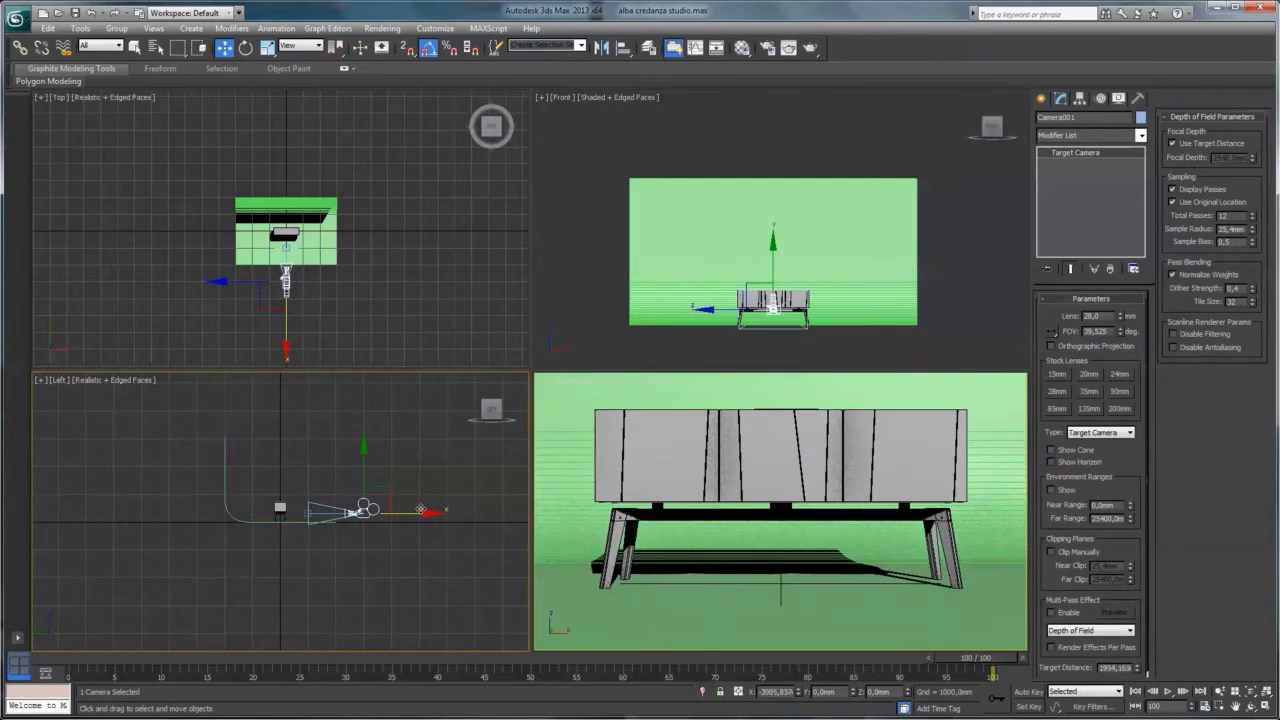
pyautogui.click(334, 512)
pyautogui.moveTo(362, 469); pyautogui.dragTo(367, 466)
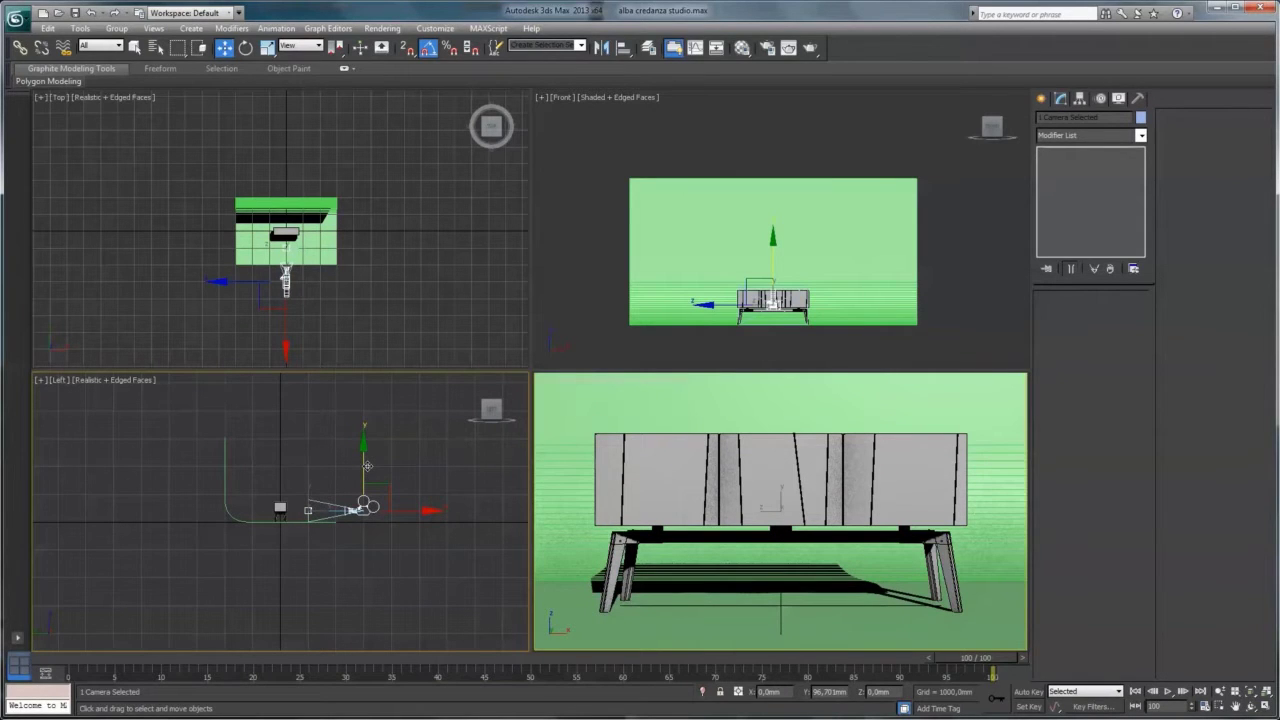
pyautogui.click(384, 287)
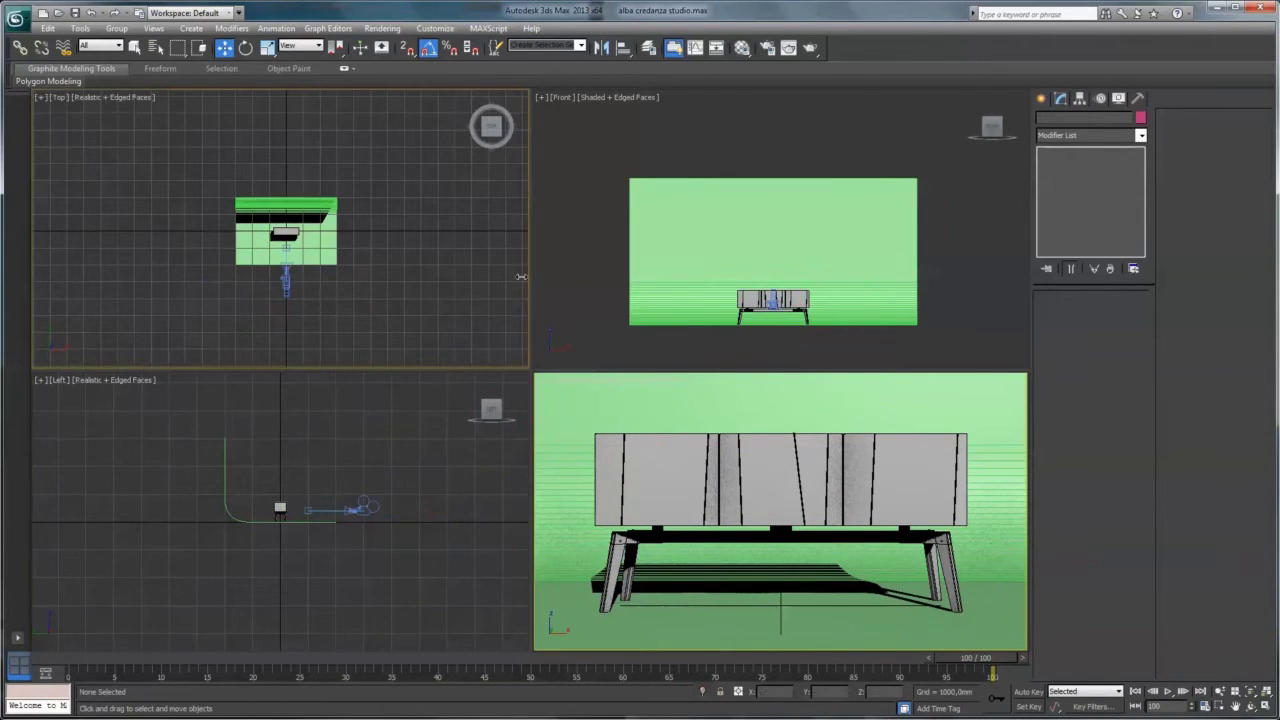
# Hide everything except the three selected scene objects
pyautogui.hotkey('ctrl', 'a')
pyautogui.rightClick(417, 265)
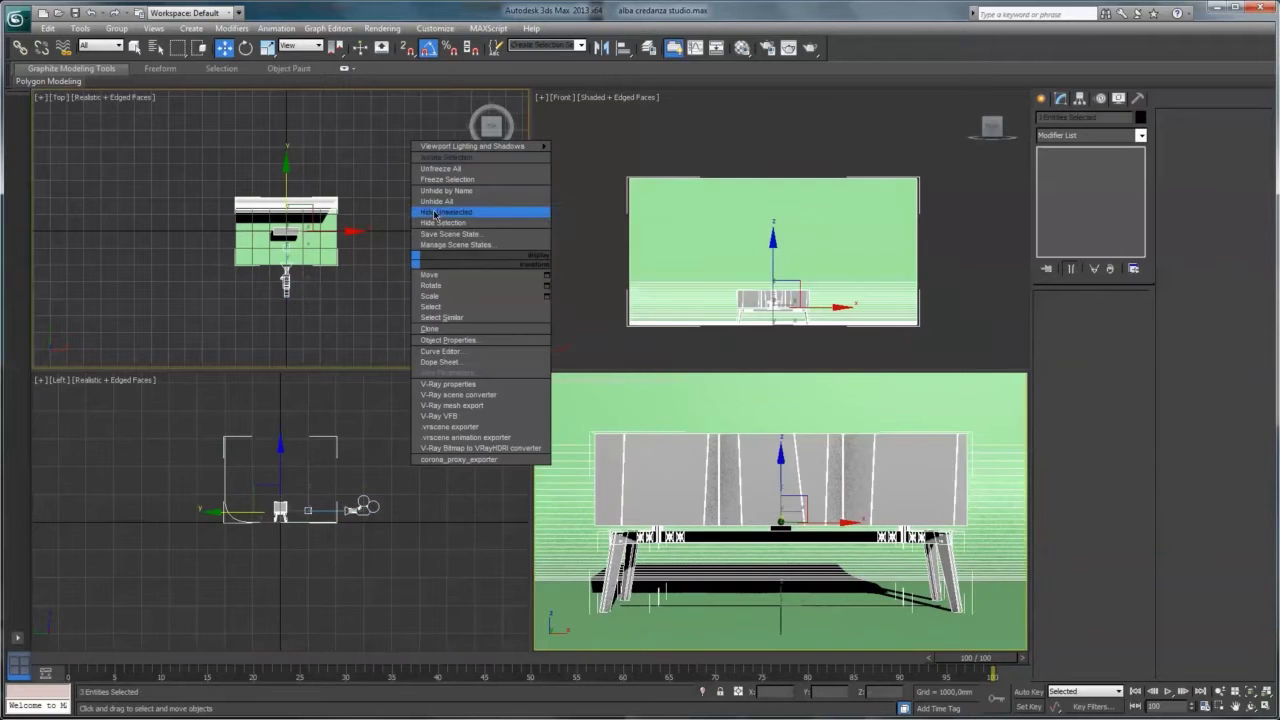
pyautogui.click(434, 213)
# Draw a rectangular CoronaLight beside the sideboard in the Left view
pyautogui.click(1041, 100)
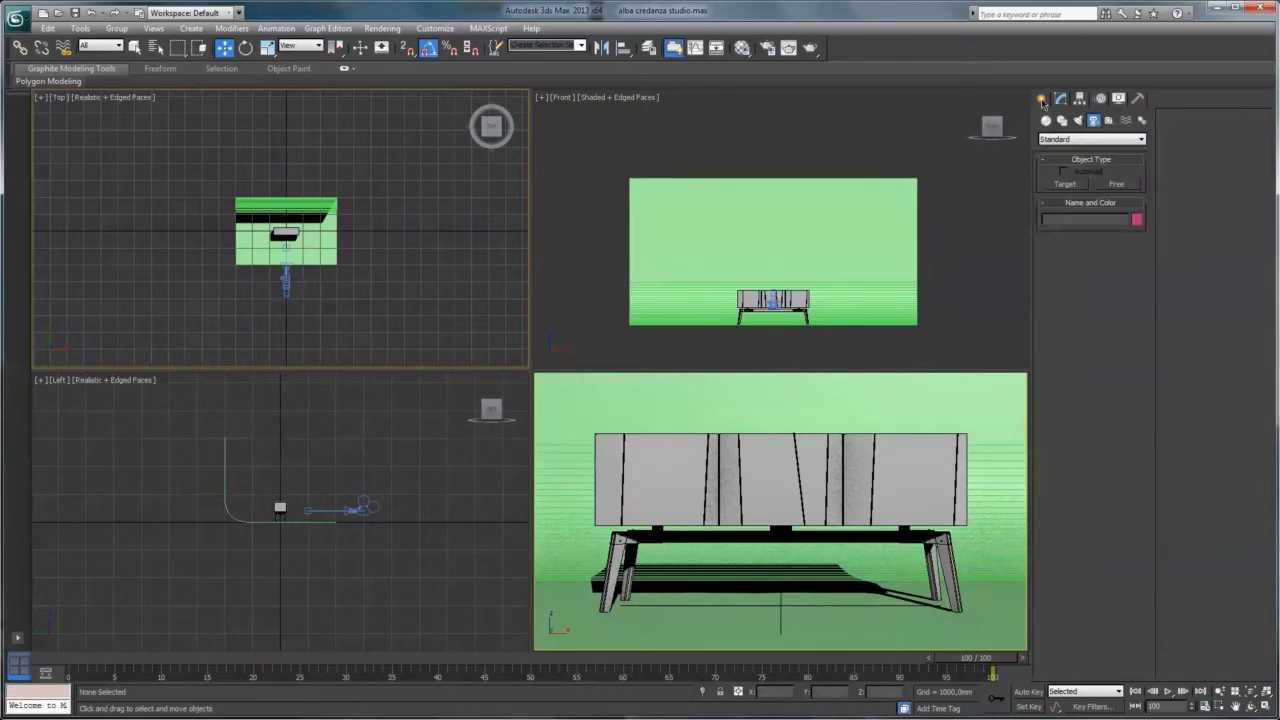
pyautogui.click(1078, 120)
pyautogui.click(1065, 183)
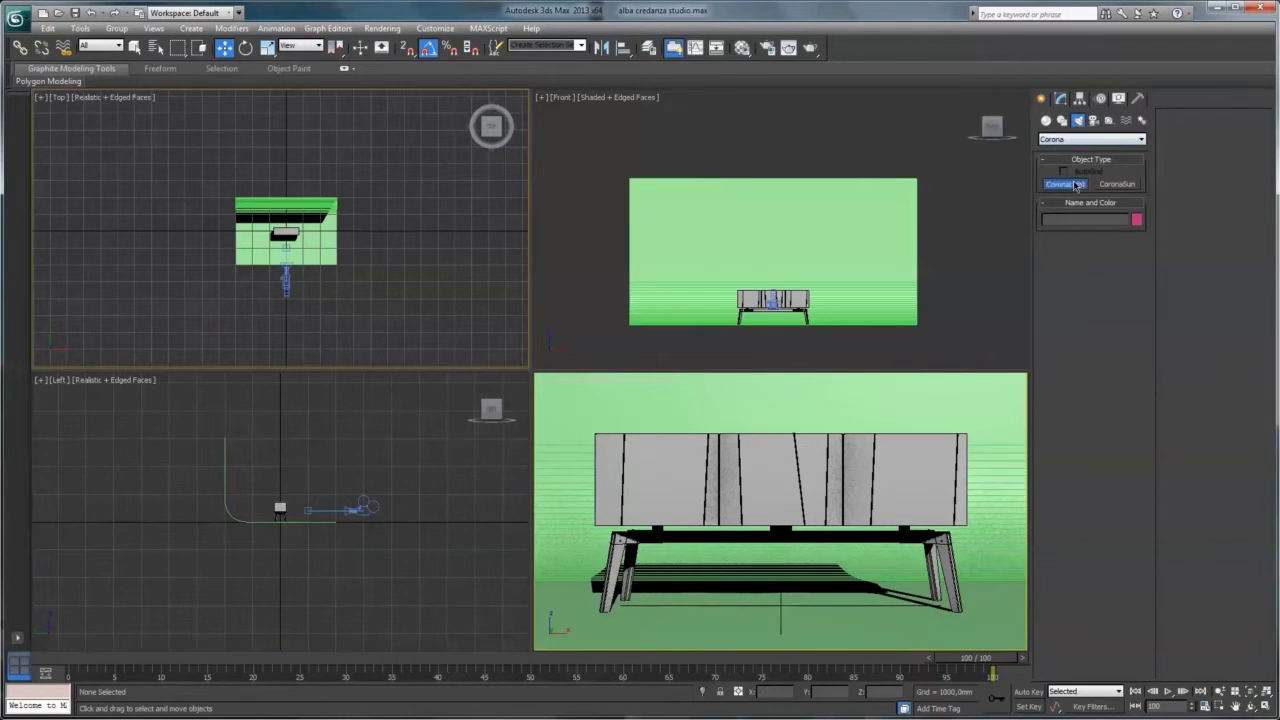
pyautogui.scroll(3, 261, 515)
pyautogui.scroll(-3, 261, 515)
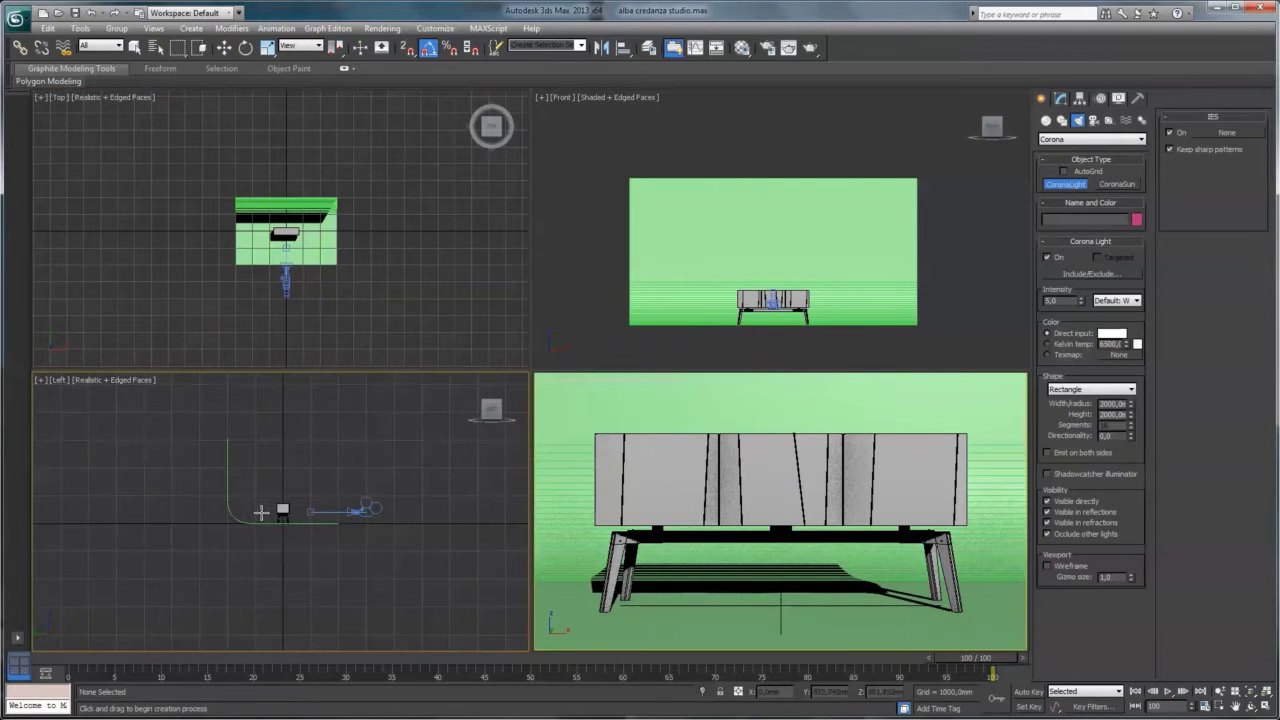
pyautogui.moveTo(270, 483); pyautogui.dragTo(343, 434)
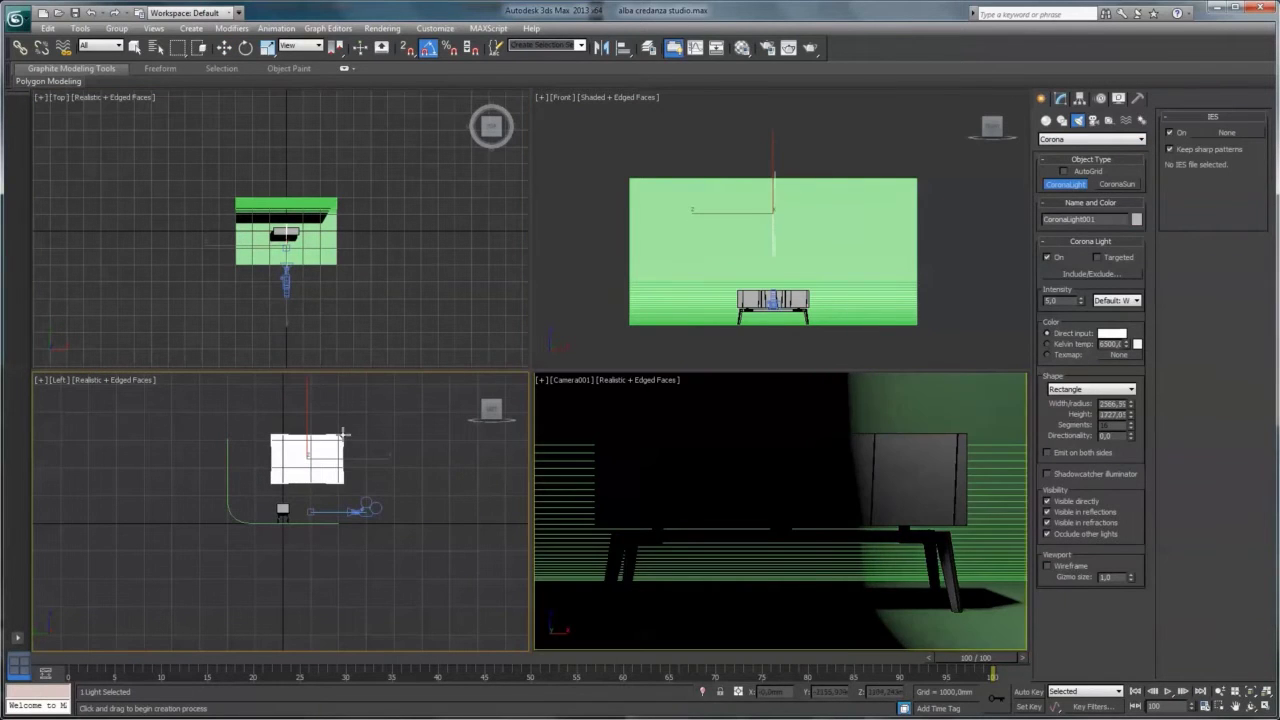
# Set the light's intensity to 20 and its width and height to 2000 mm
pyautogui.click(1060, 98)
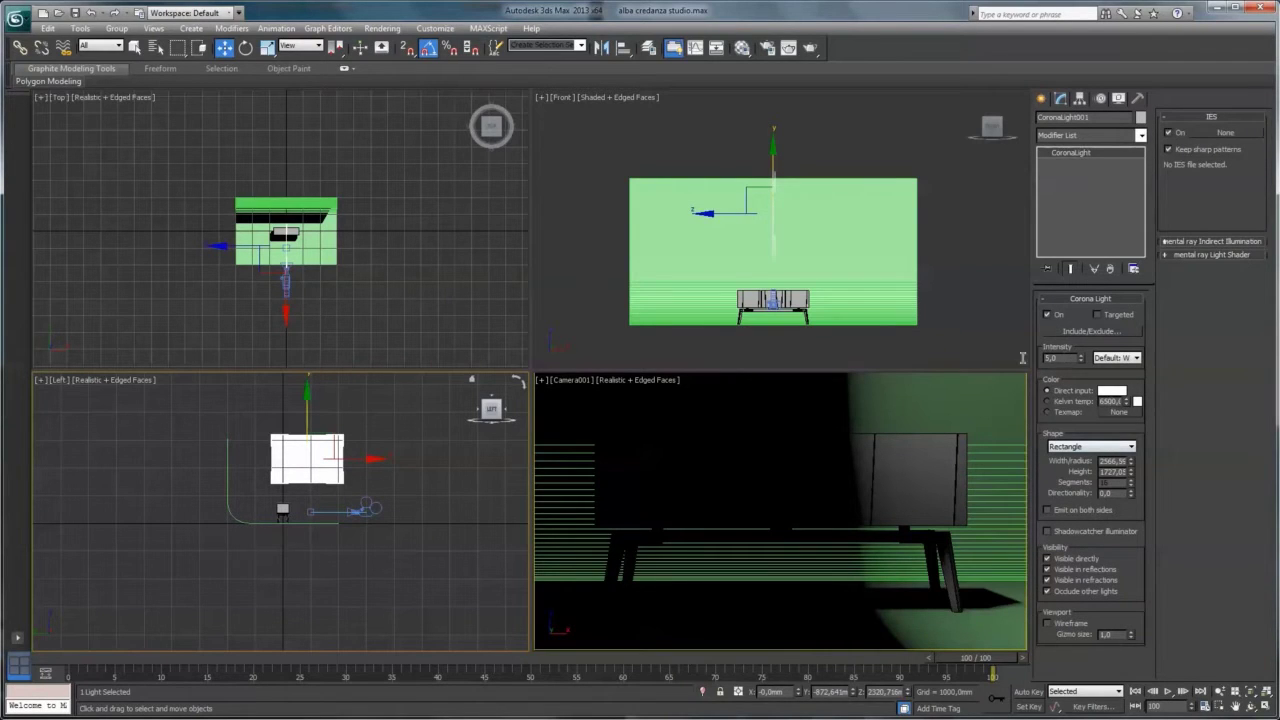
pyautogui.write('20')
pyautogui.press('Return')
pyautogui.write('200')
pyautogui.press('Tab')
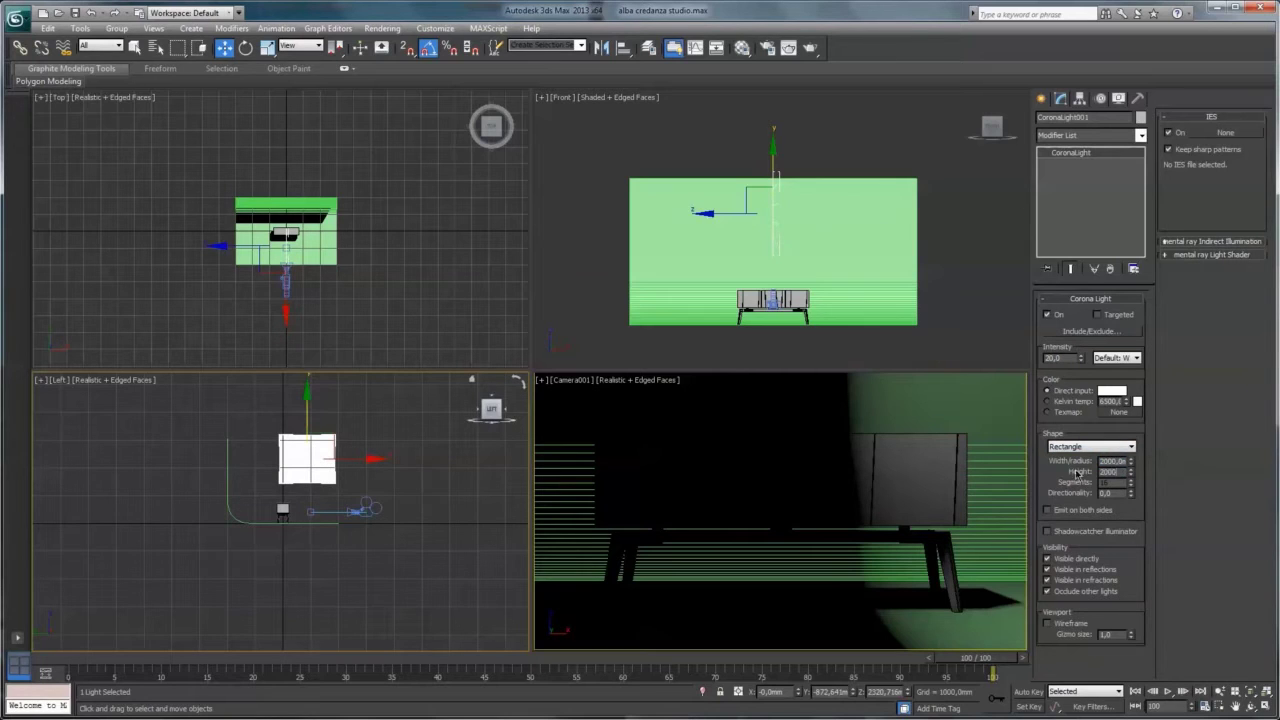
pyautogui.press('Return')
# Position the light at Y 0 and raise it to Z 1000 mm
pyautogui.doubleClick(828, 692)
pyautogui.write('0')
pyautogui.press('Tab')
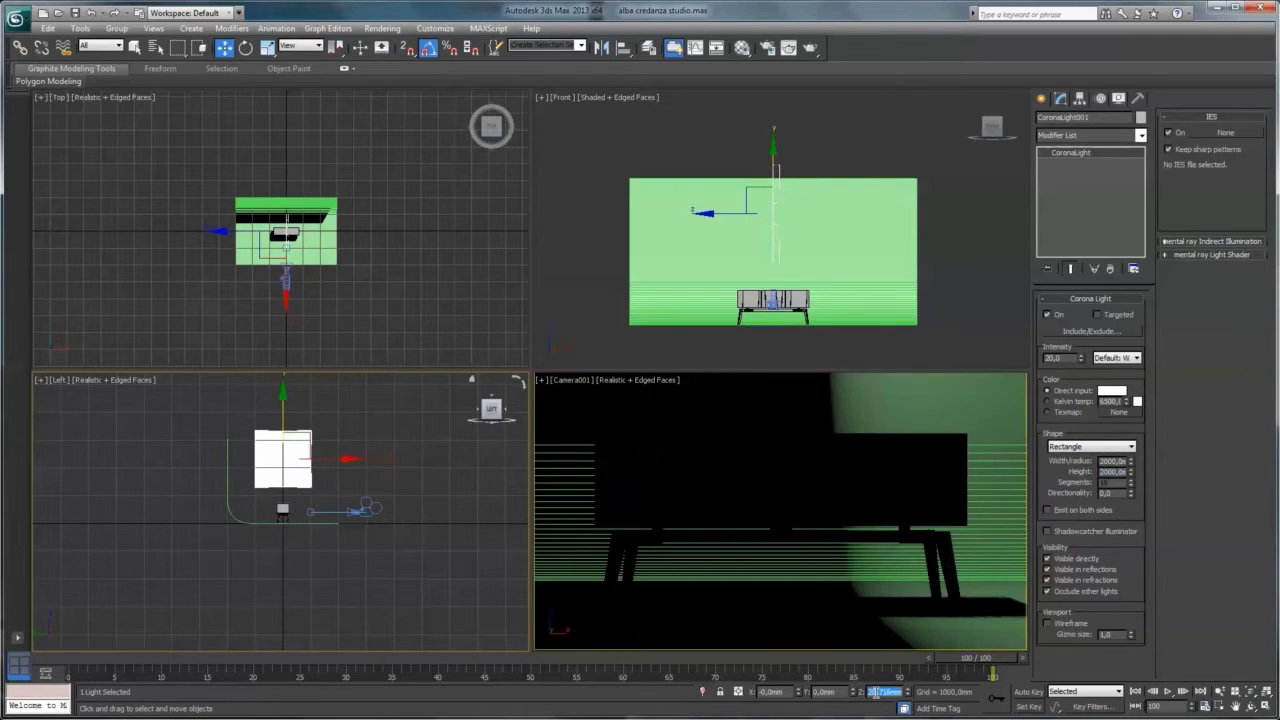
pyautogui.write('1000')
pyautogui.press('Return')
pyautogui.rightClick(366, 508)
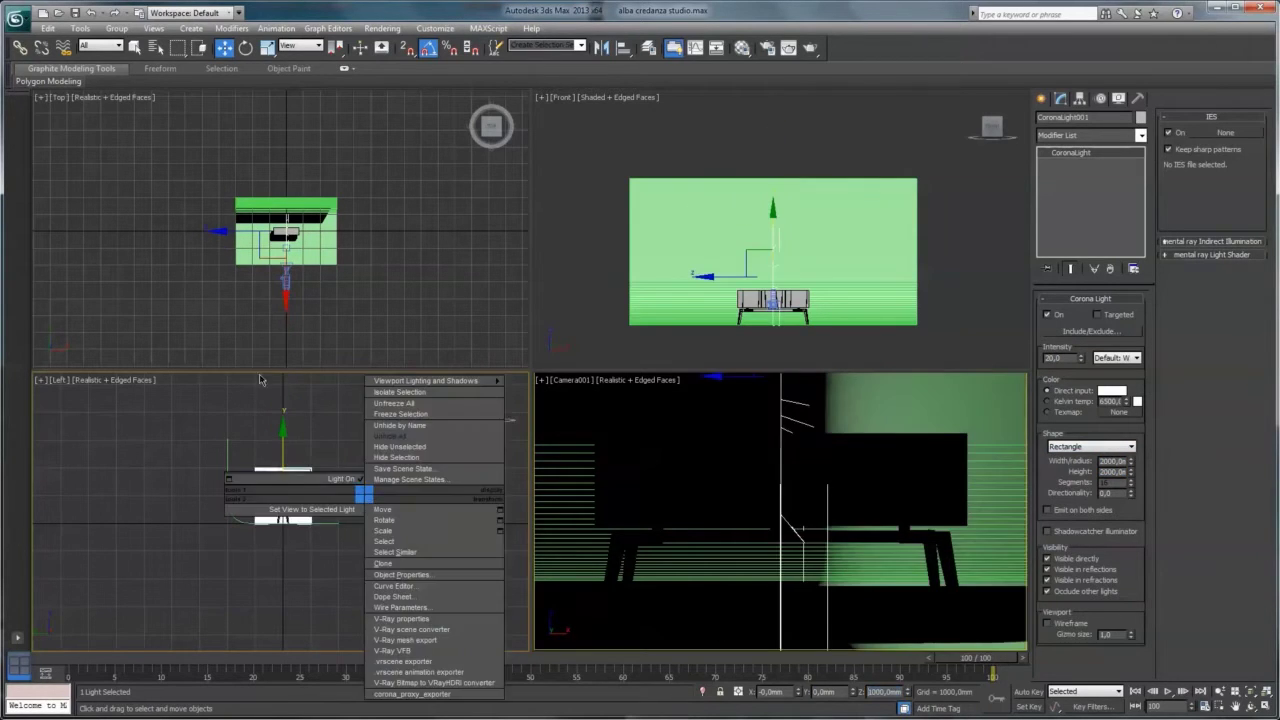
pyautogui.scroll(4, 281, 284)
pyautogui.scroll(3, 281, 284)
# Rotate the light 180° around Z and move it to the sideboard's right
pyautogui.press('e')
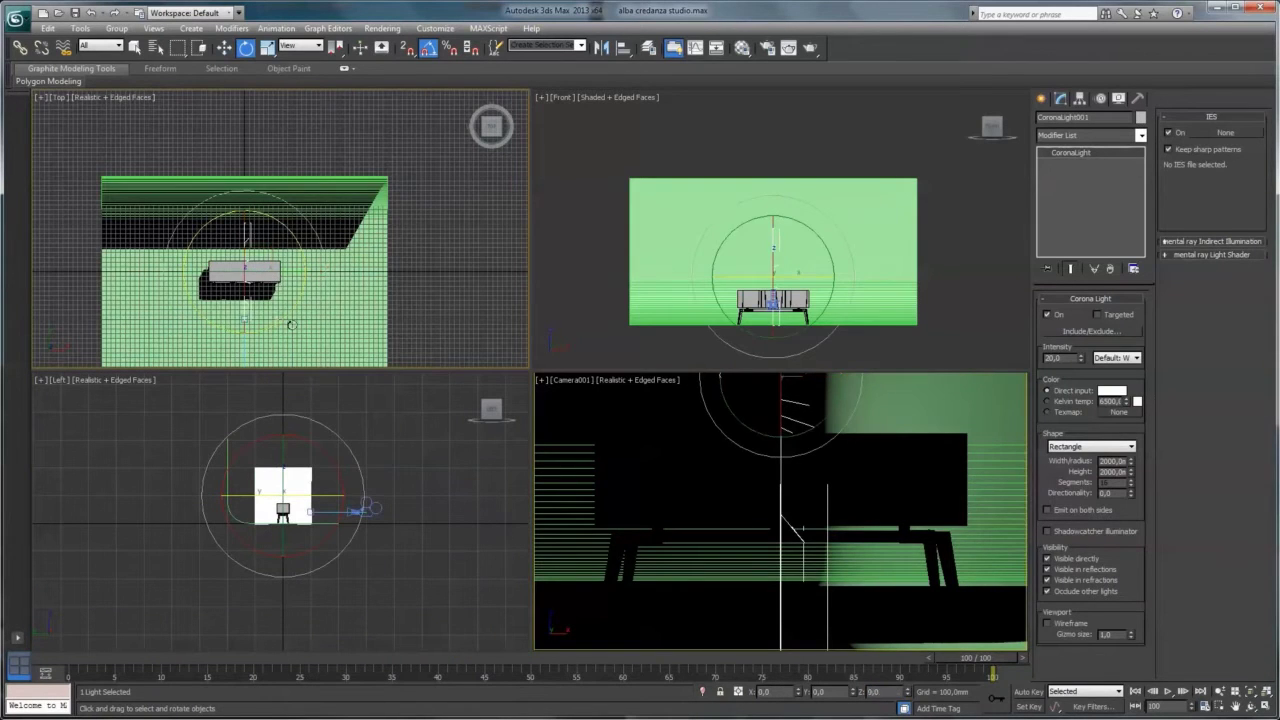
pyautogui.moveTo(295, 300); pyautogui.dragTo(425, 313)
pyautogui.press('w')
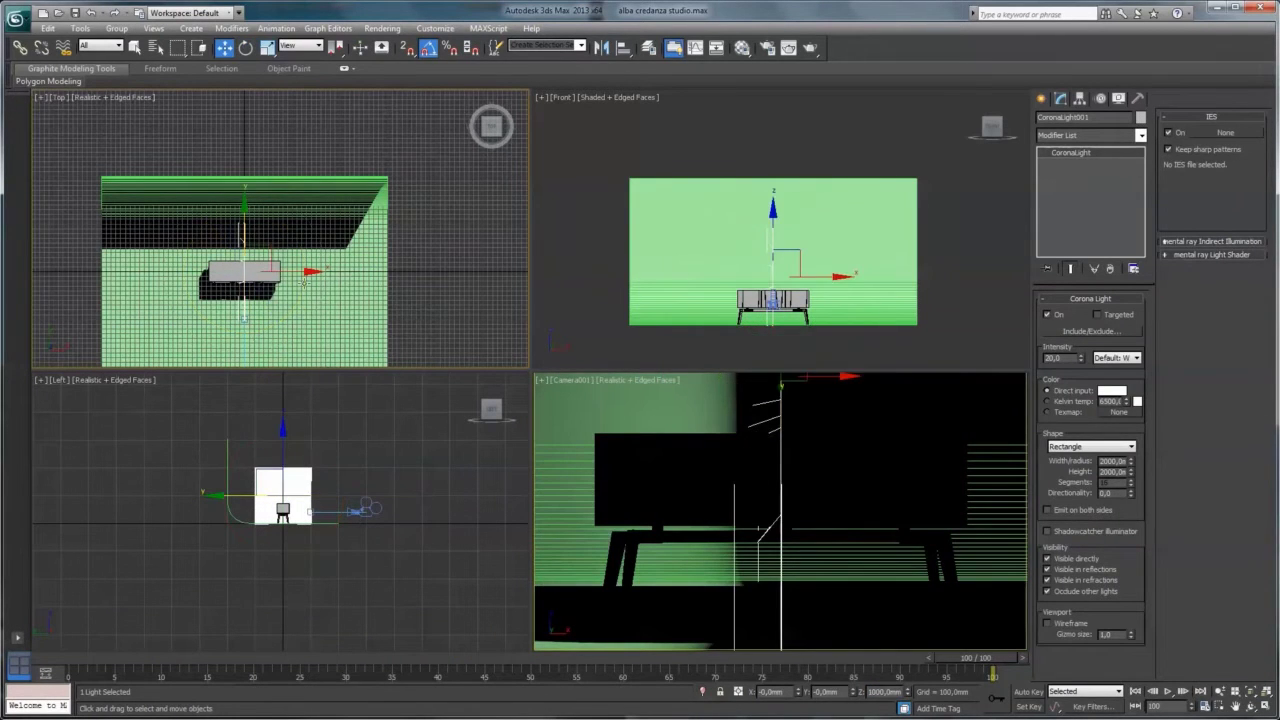
pyautogui.moveTo(245, 278); pyautogui.dragTo(437, 279)
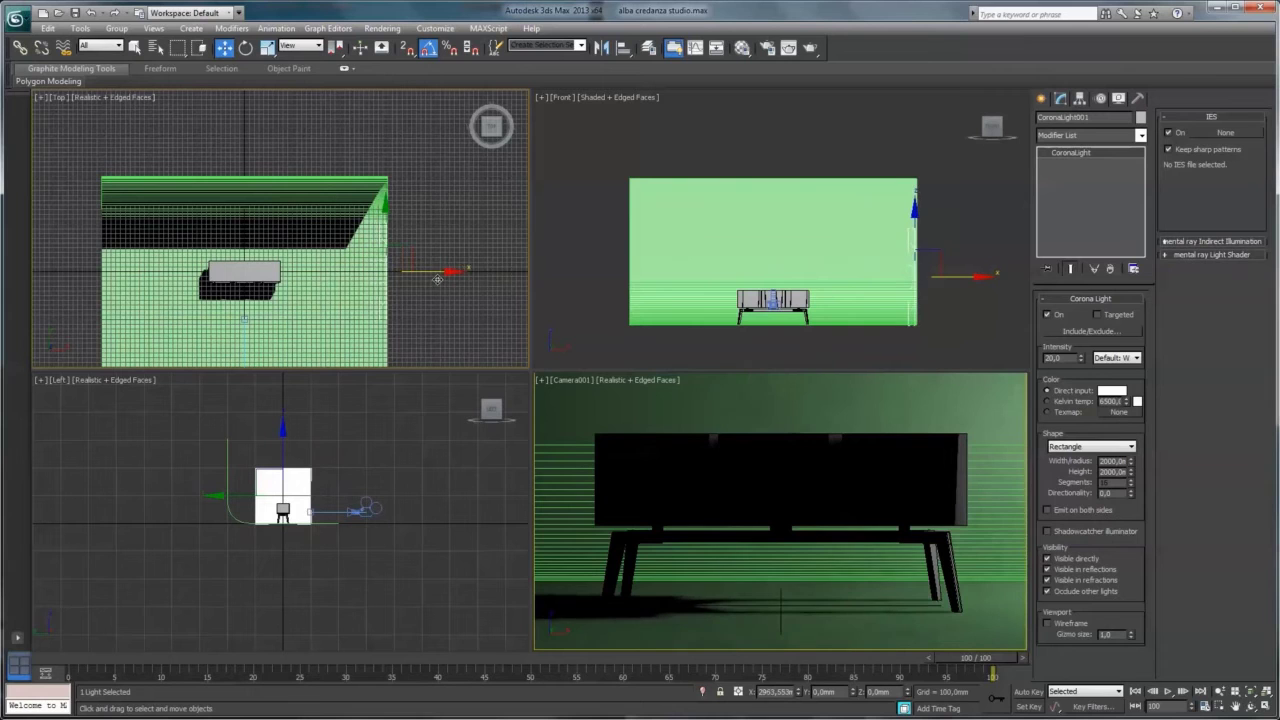
# Clone the light as a copy, angle it toward the sideboard, and place it front-left
pyautogui.moveTo(437, 279); pyautogui.dragTo(420, 229, button='middle')
pyautogui.scroll(-2, 420, 229)
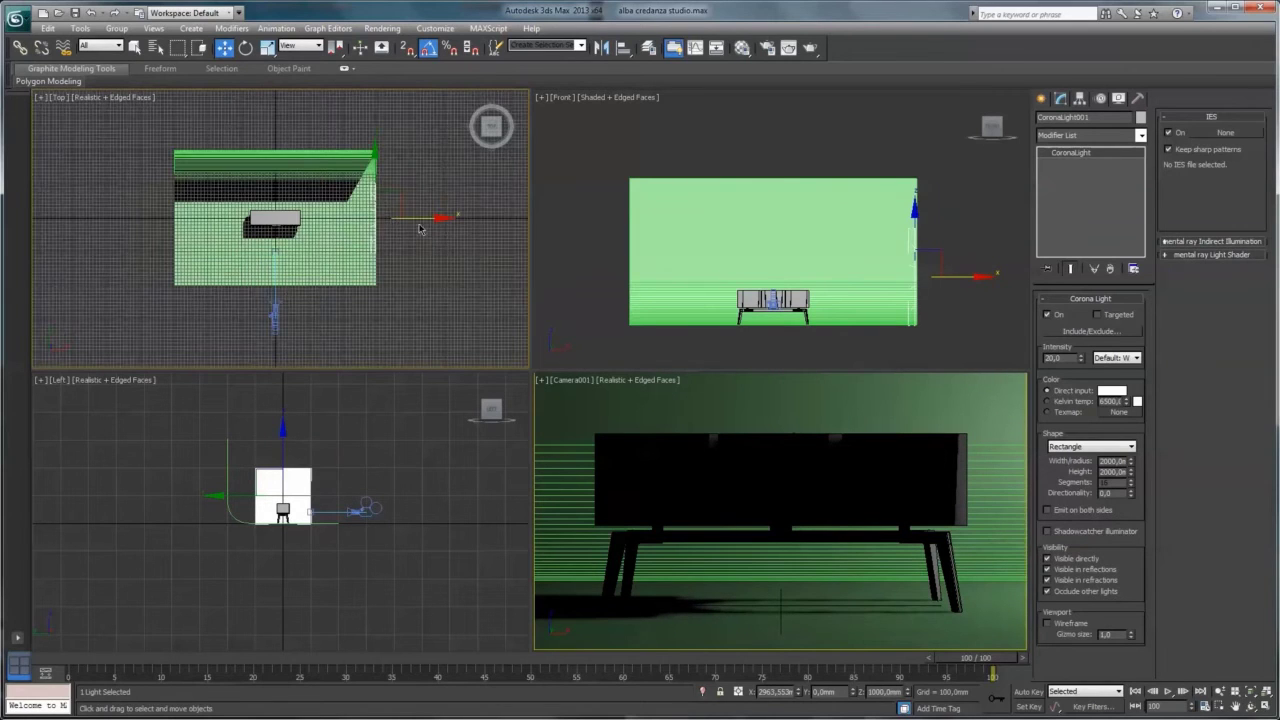
pyautogui.keyDown('shift'); pyautogui.moveTo(418, 219); pyautogui.dragTo(233, 219); pyautogui.keyUp('shift')
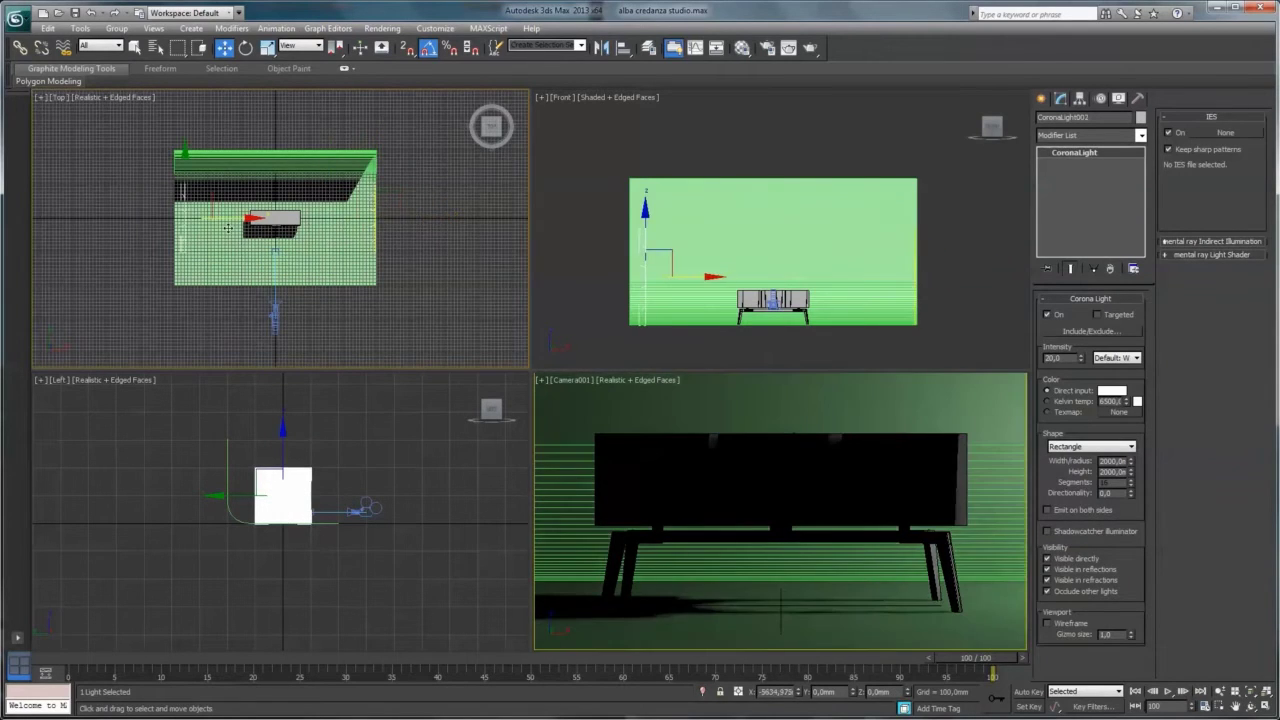
pyautogui.click(640, 422)
pyautogui.press('e')
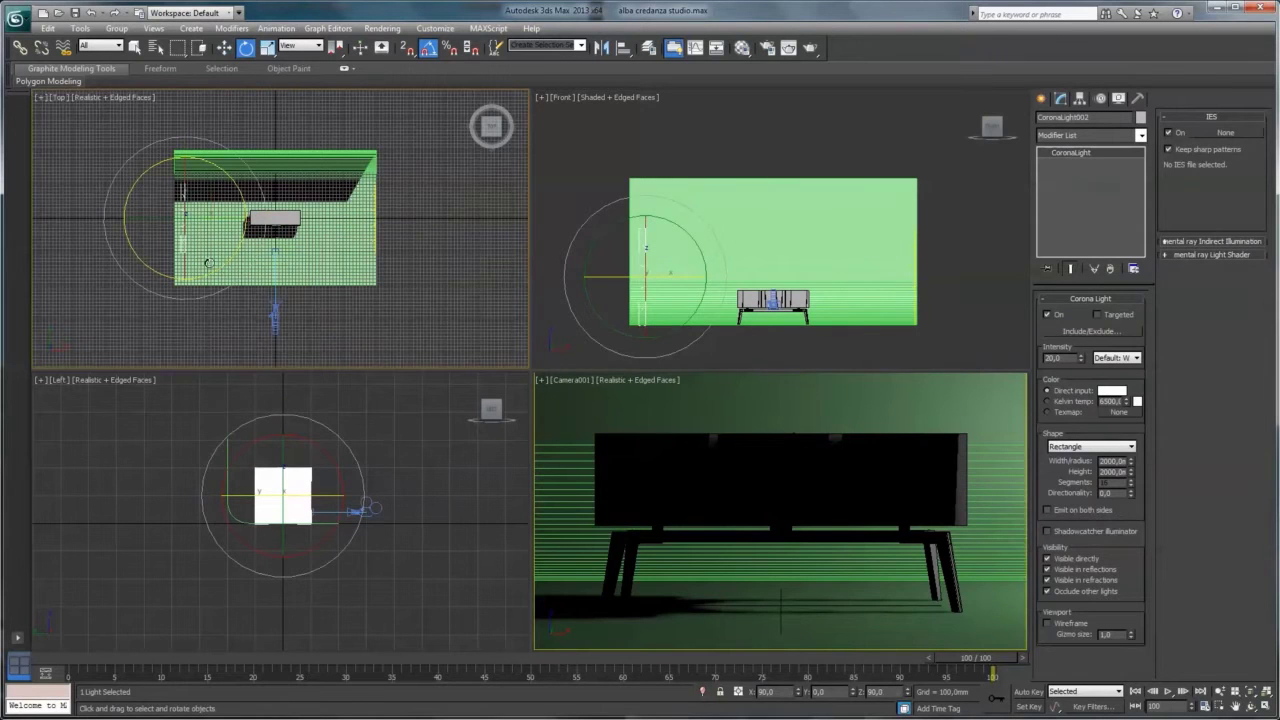
pyautogui.moveTo(210, 265); pyautogui.dragTo(354, 246)
pyautogui.press('w')
pyautogui.moveTo(216, 196); pyautogui.dragTo(167, 284)
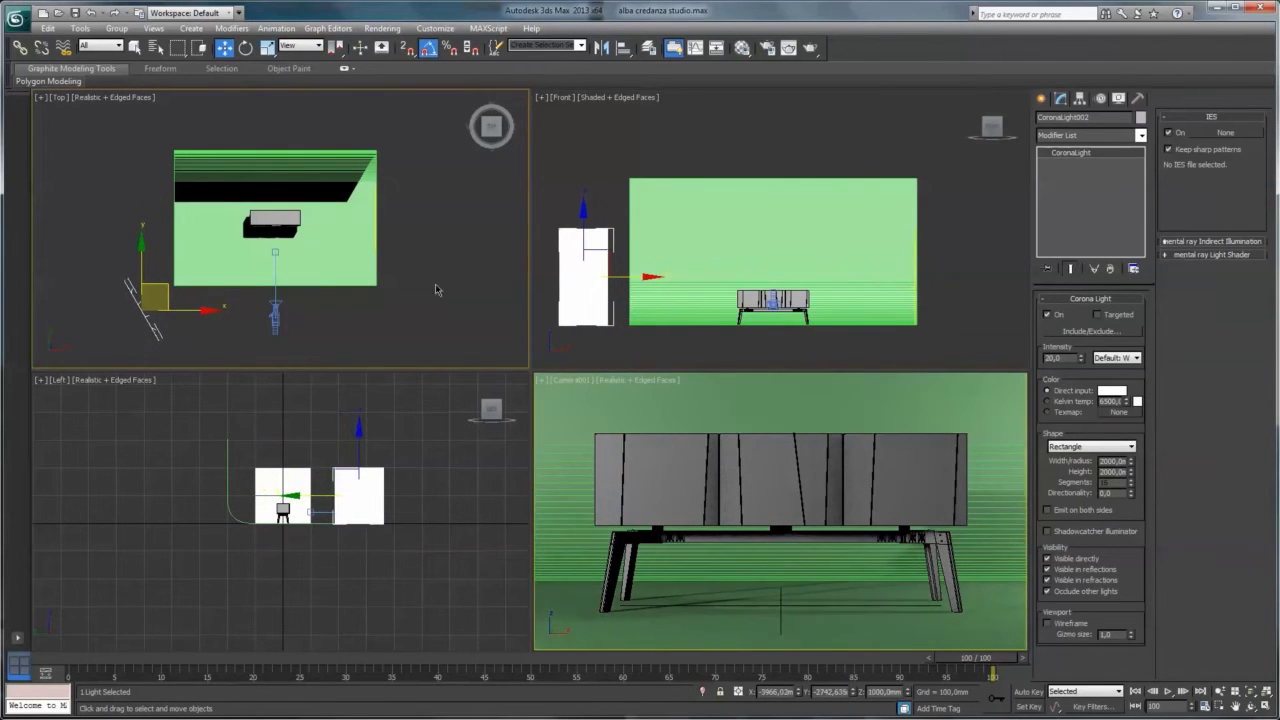
# Maximize the camera view and assign a default grey Corona material to the green backdrop plane
pyautogui.doubleClick(1050, 358)
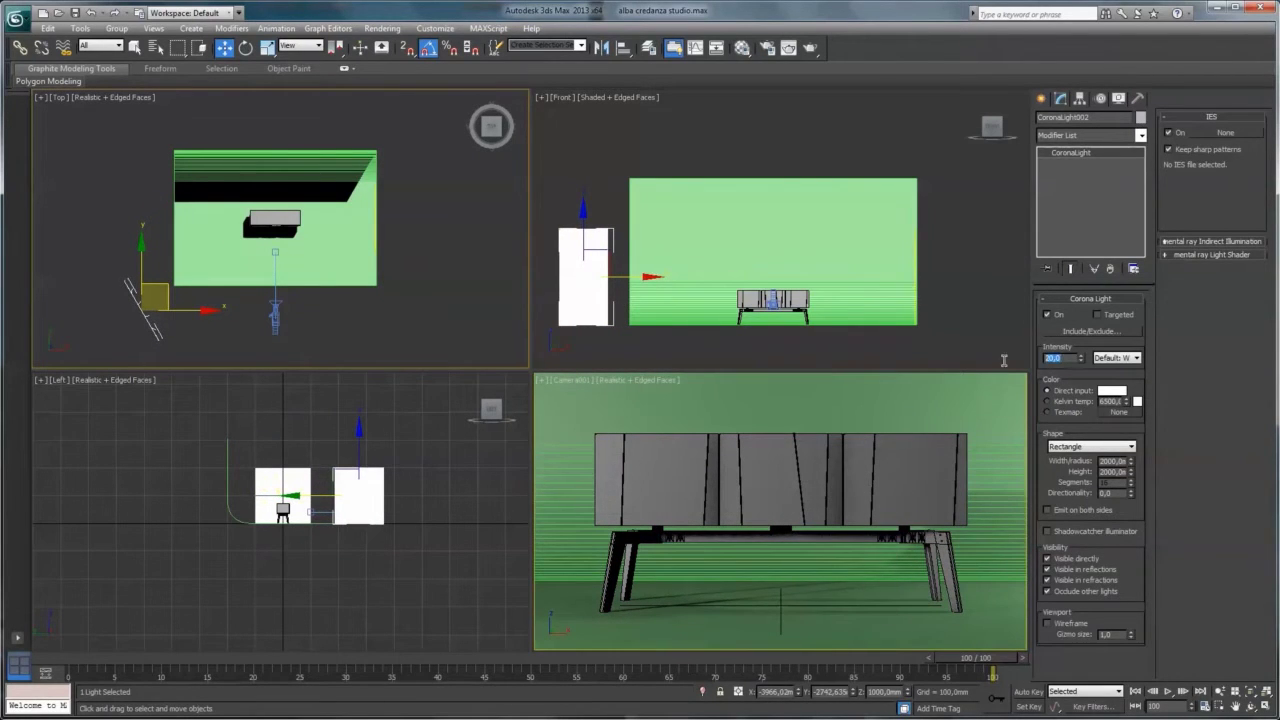
pyautogui.click(959, 418)
pyautogui.click(1265, 706)
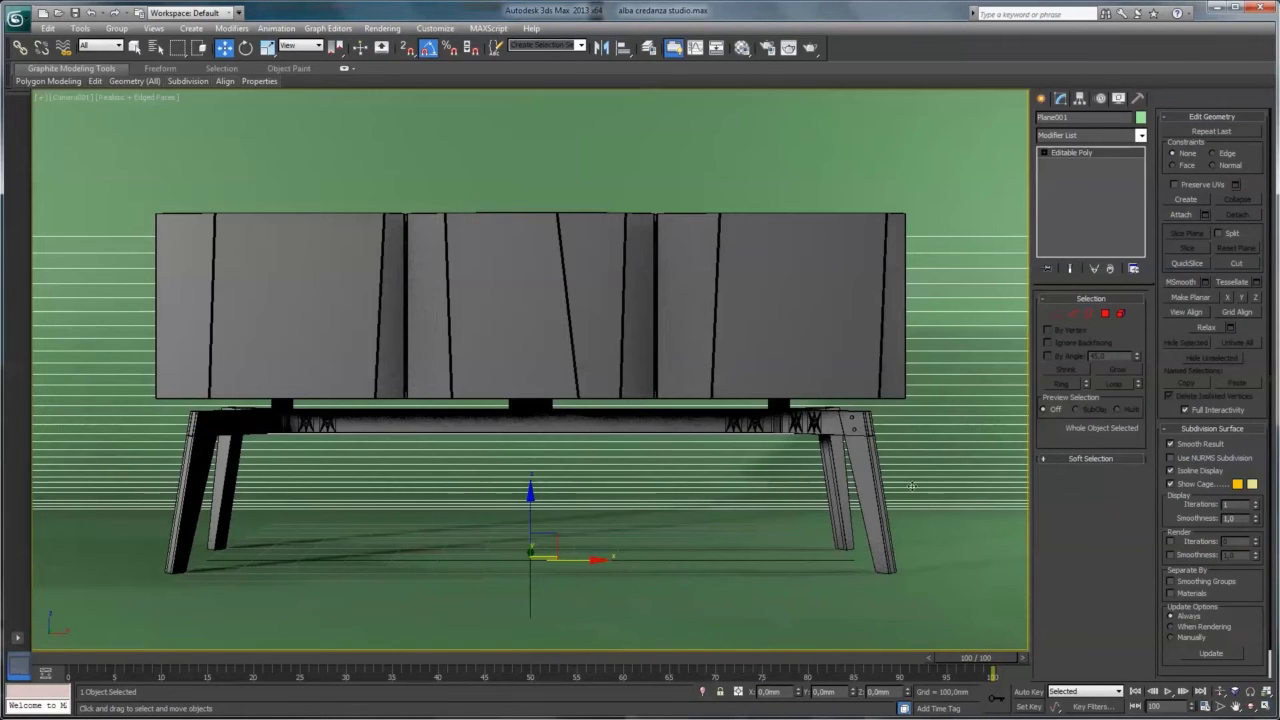
pyautogui.press('m')
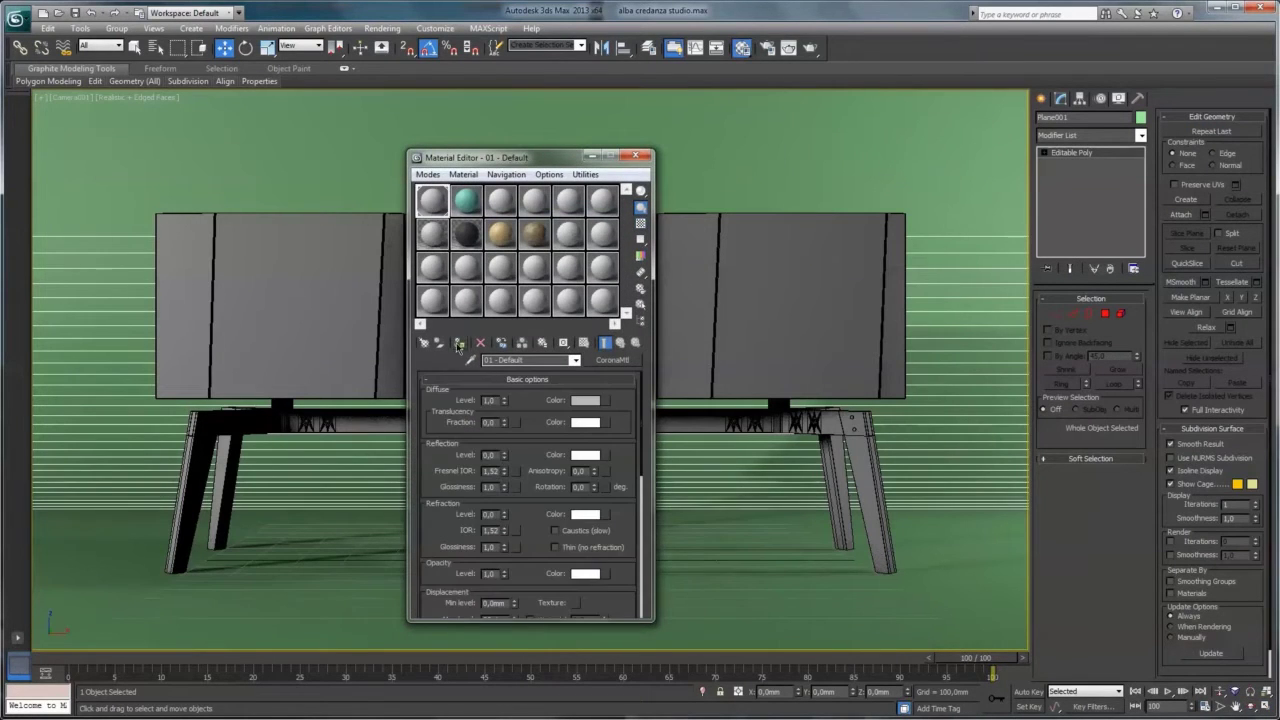
pyautogui.click(635, 156)
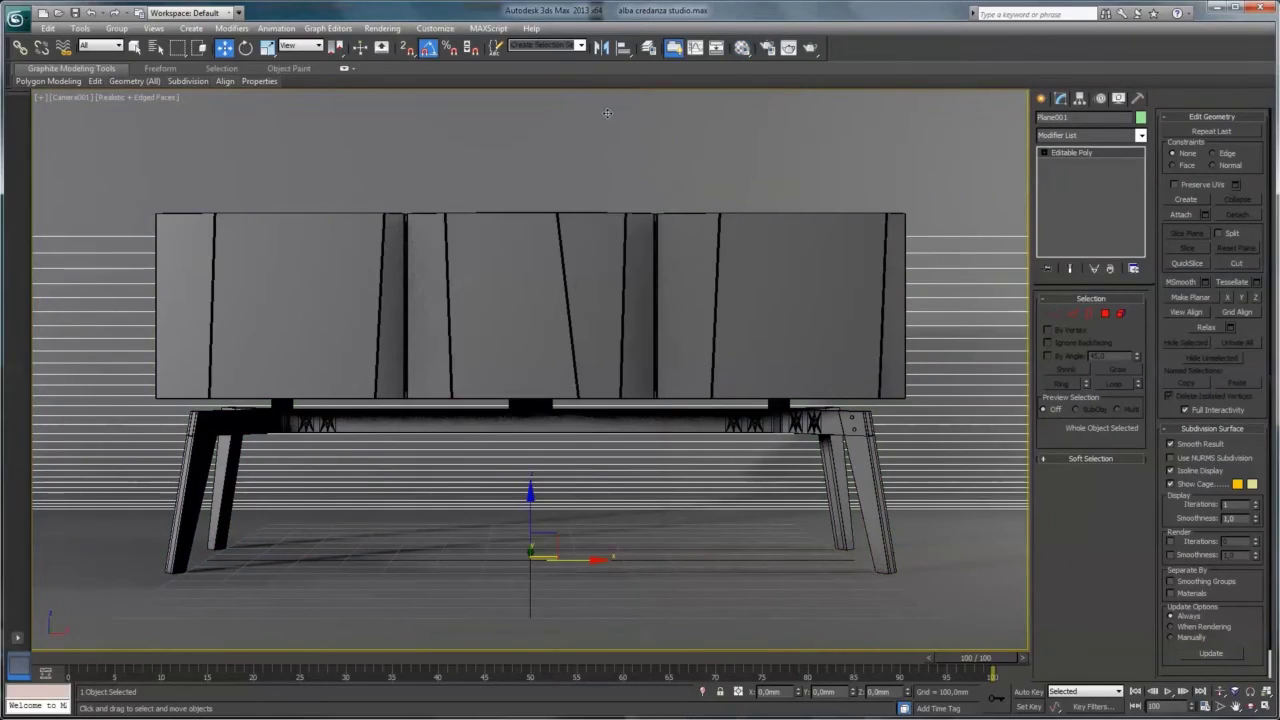
pyautogui.hotkey('shift', 'q')
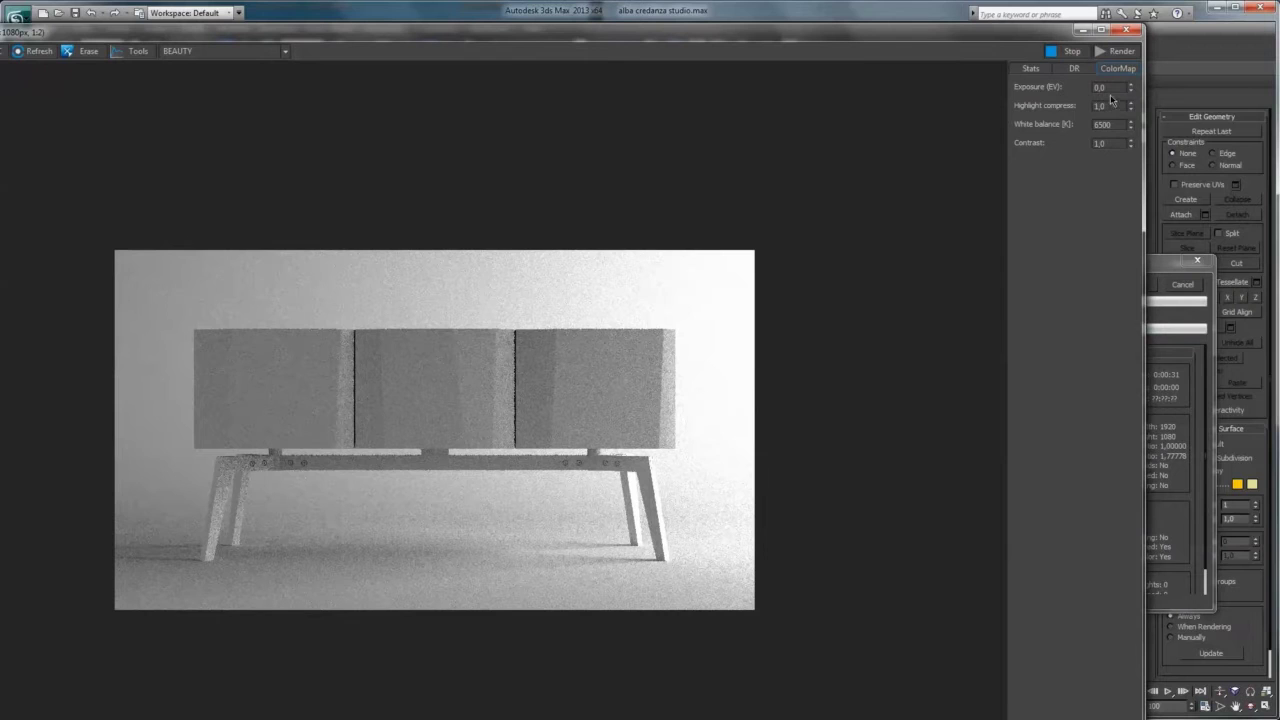
# Try ColorMap exposure 0.5, reset it to 0.0, then cancel the render and restore four viewports
pyautogui.write('5')
pyautogui.press('Return')
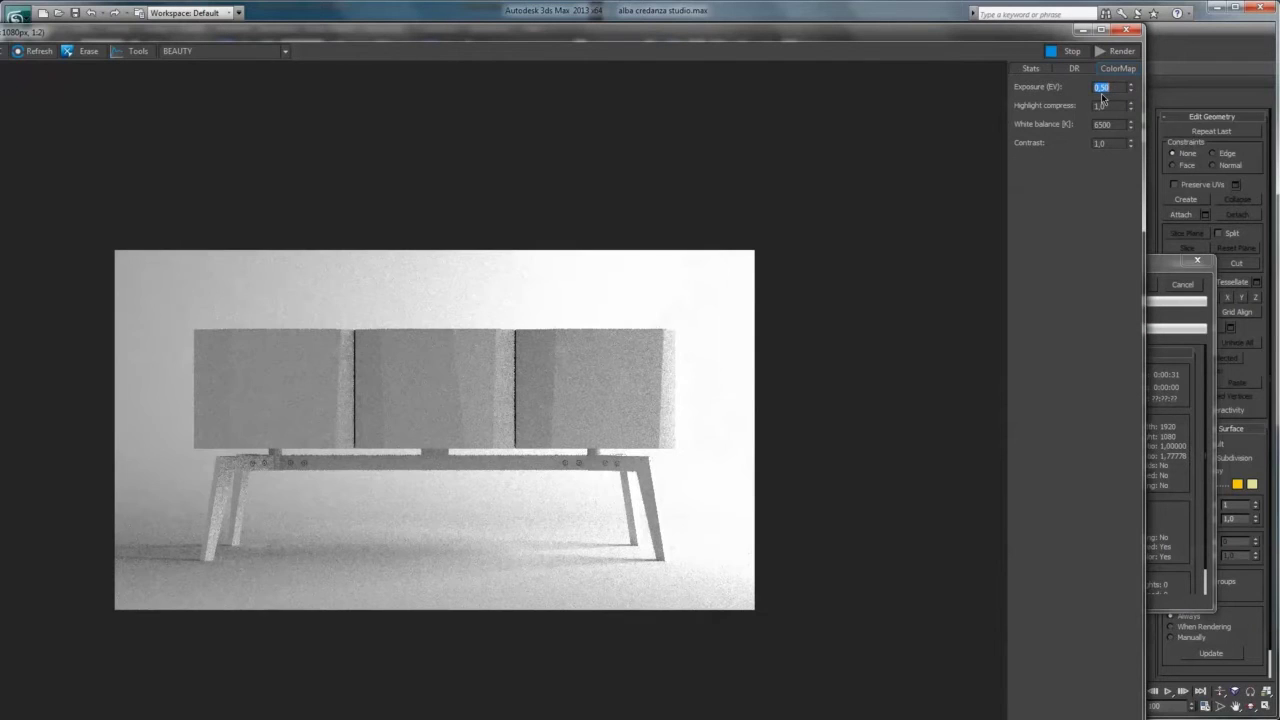
pyautogui.write('0')
pyautogui.press('Return')
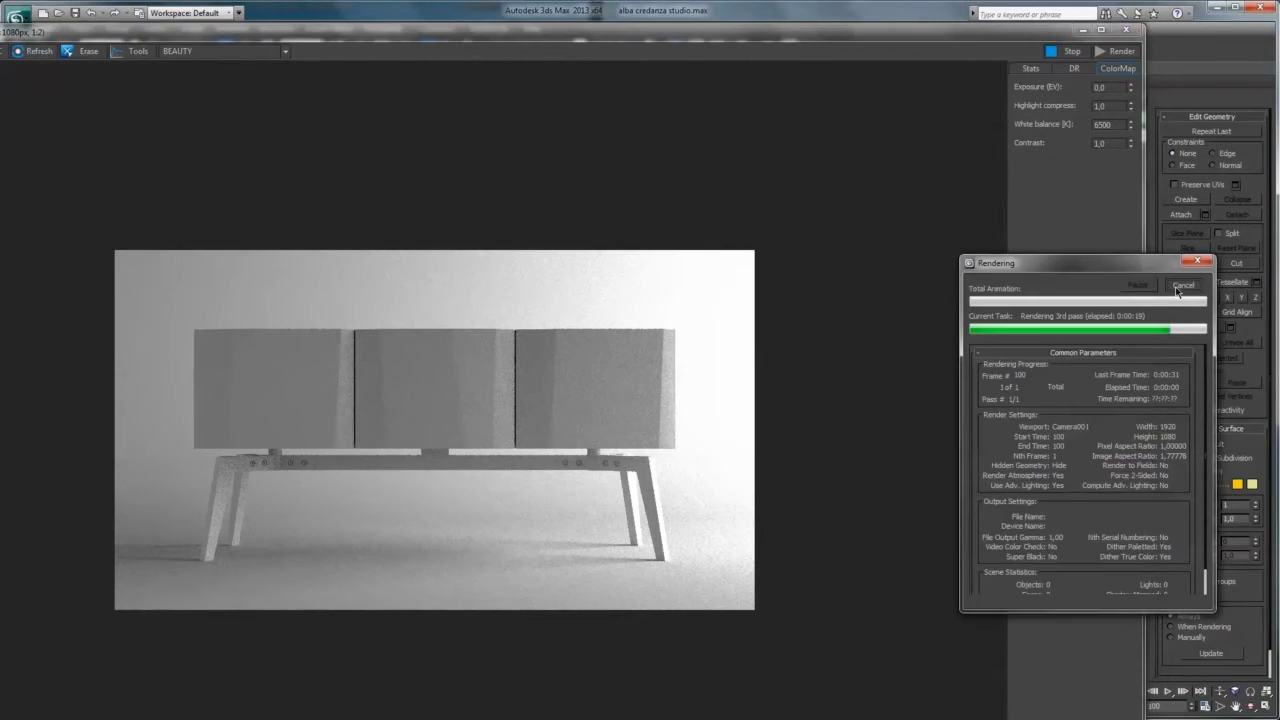
pyautogui.click(1180, 286)
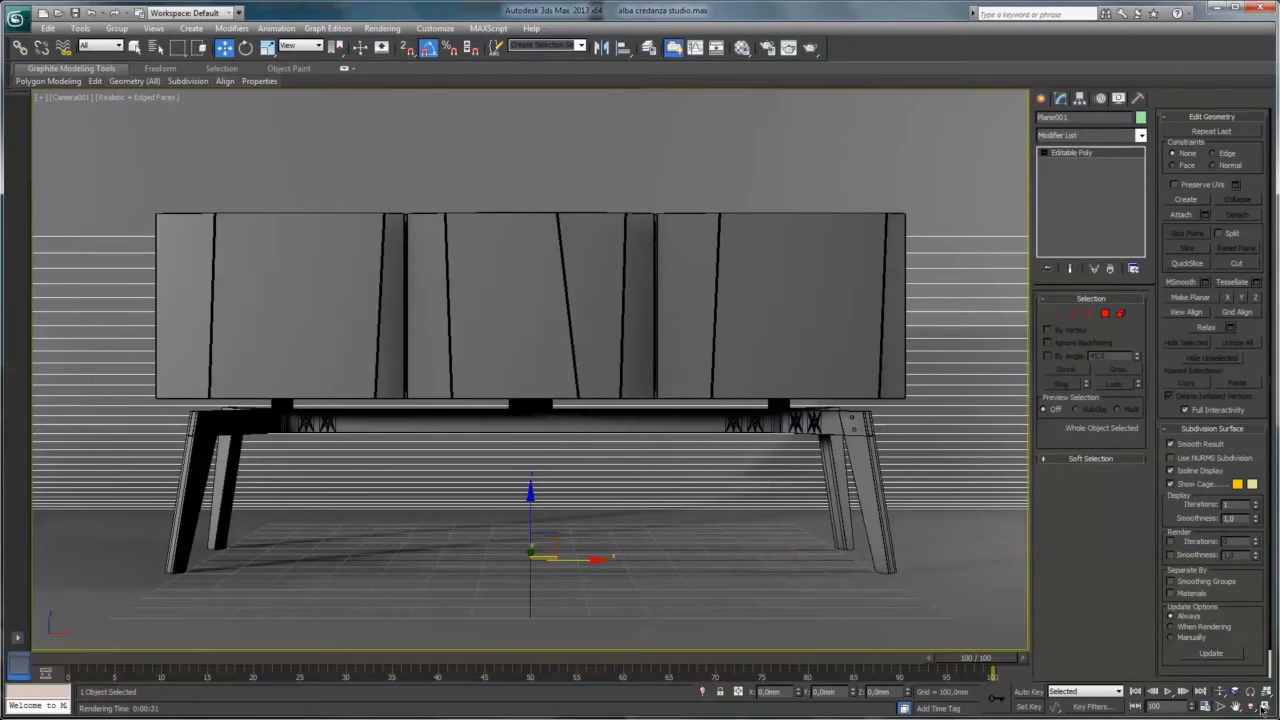
pyautogui.click(1264, 706)
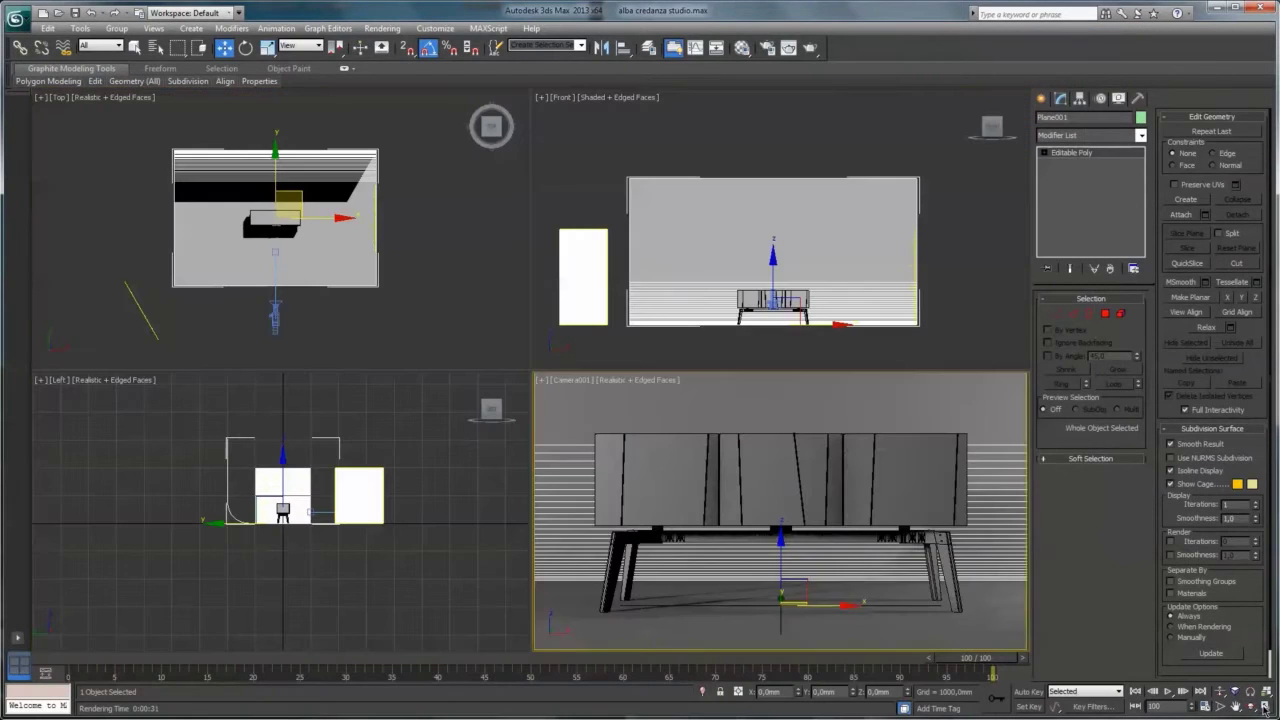
# Nudge the first Corona light along Y and select the copied diagonal light
pyautogui.click(421, 301)
pyautogui.click(369, 185)
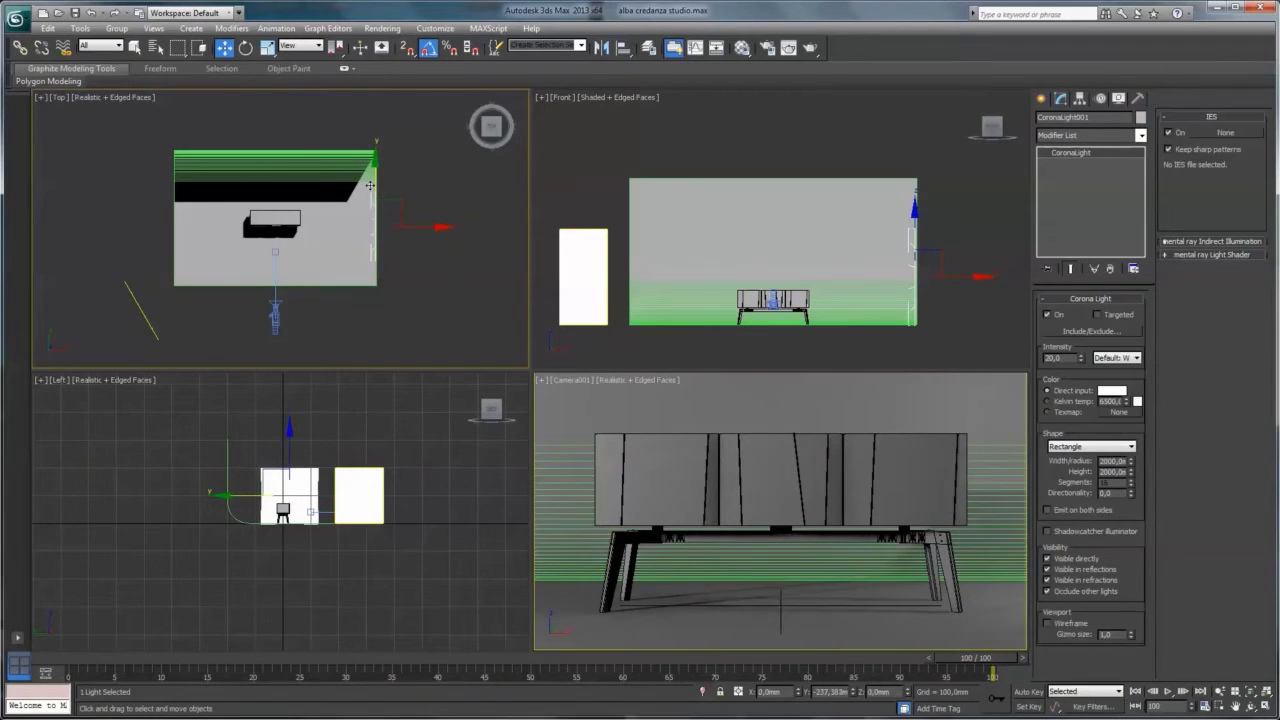
pyautogui.moveTo(369, 185); pyautogui.dragTo(359, 213)
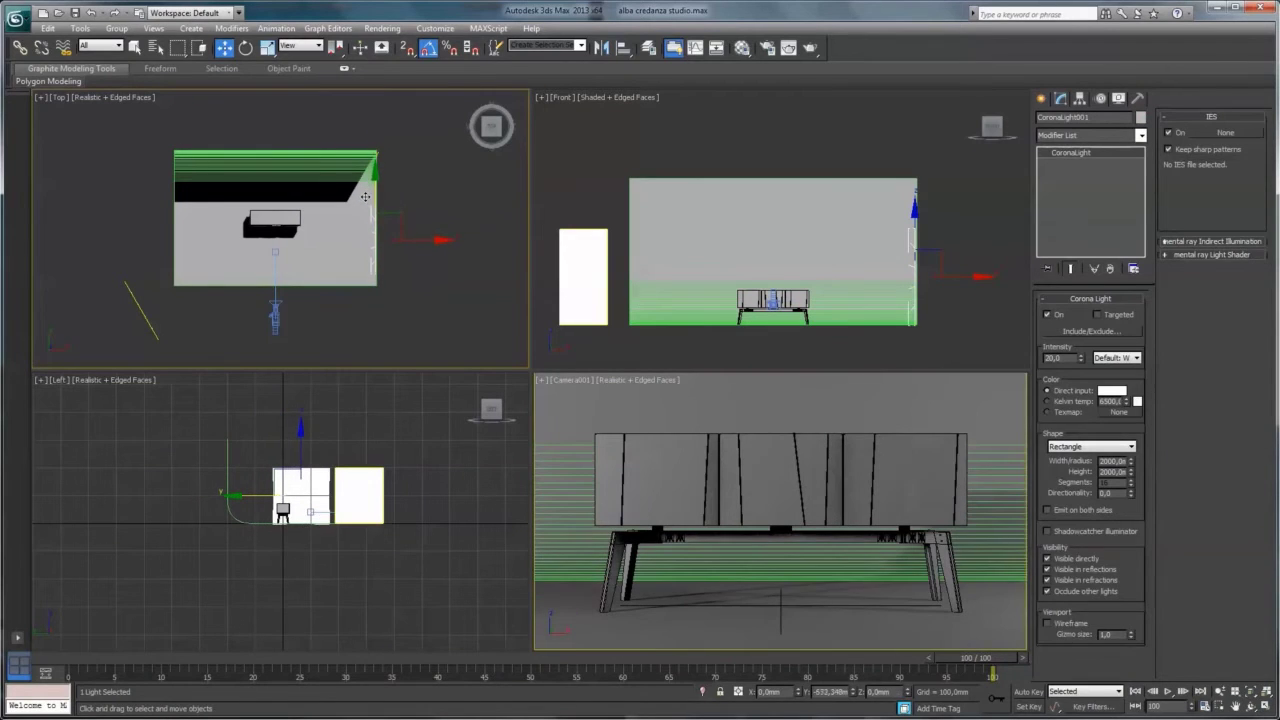
pyautogui.click(150, 332)
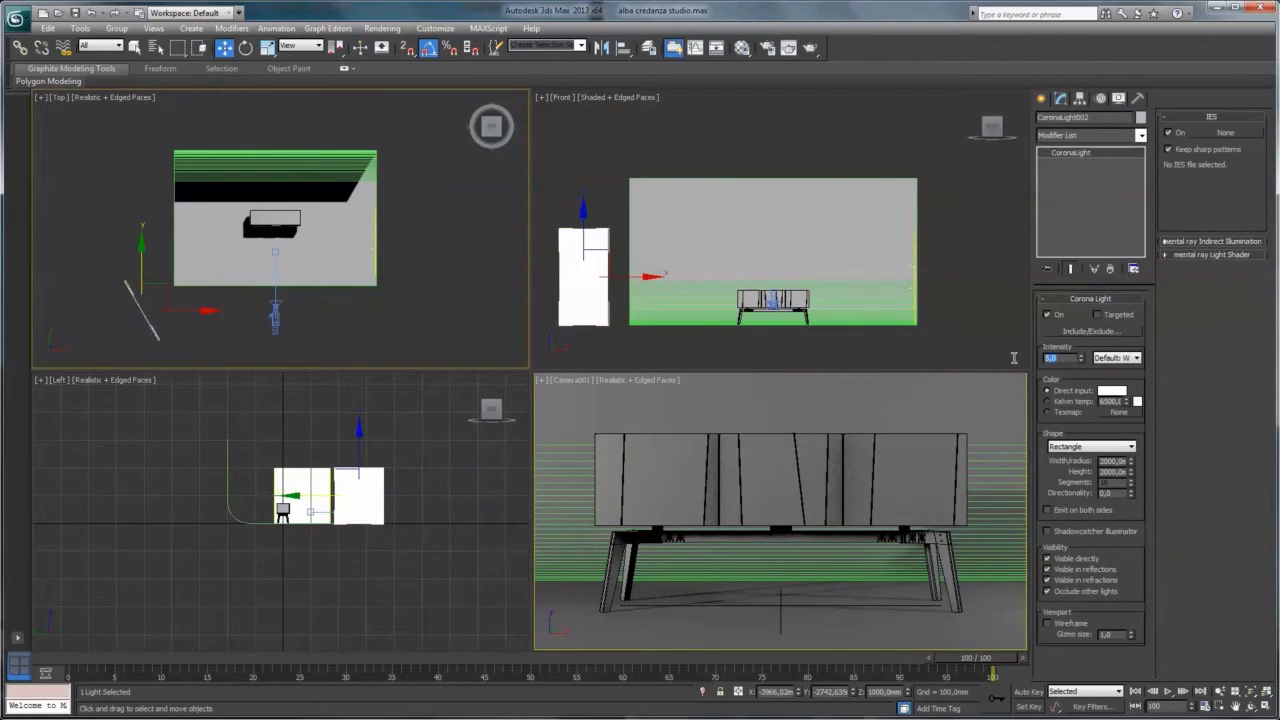
# Assign the 'background' material to the backdrop plane with a teal diffuse colour
pyautogui.click(984, 464)
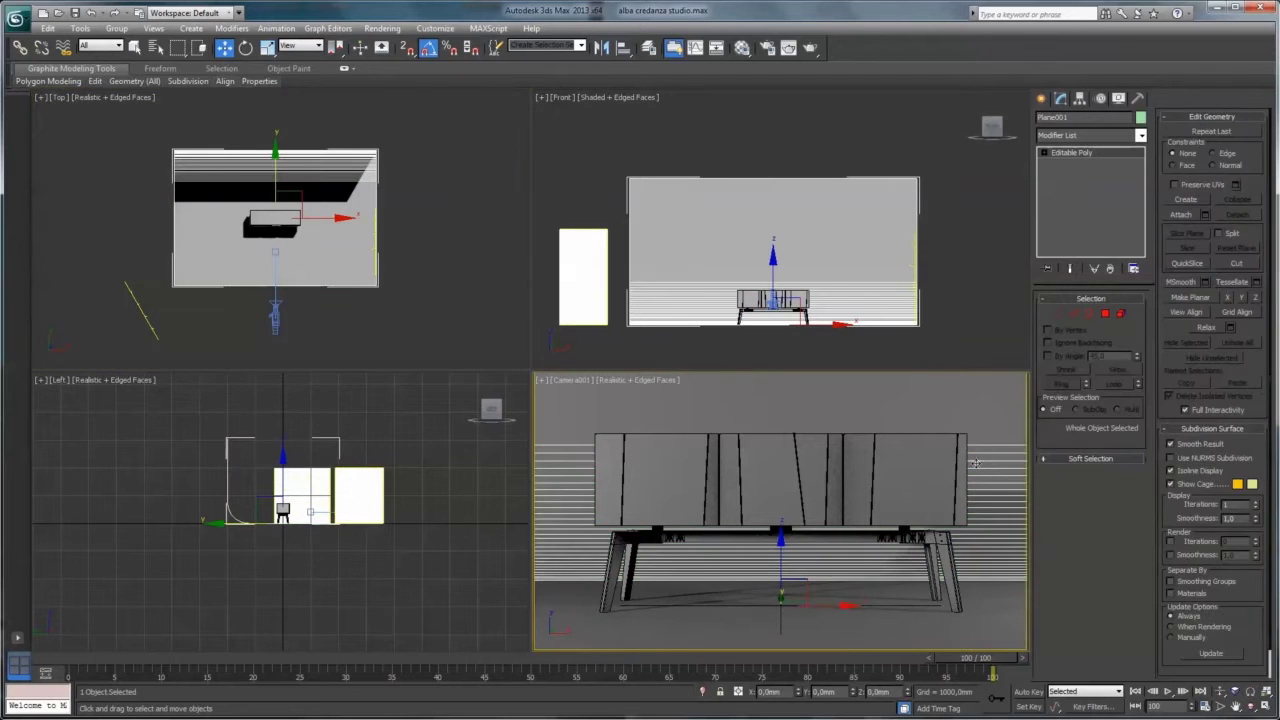
pyautogui.press('m')
pyautogui.click(463, 203)
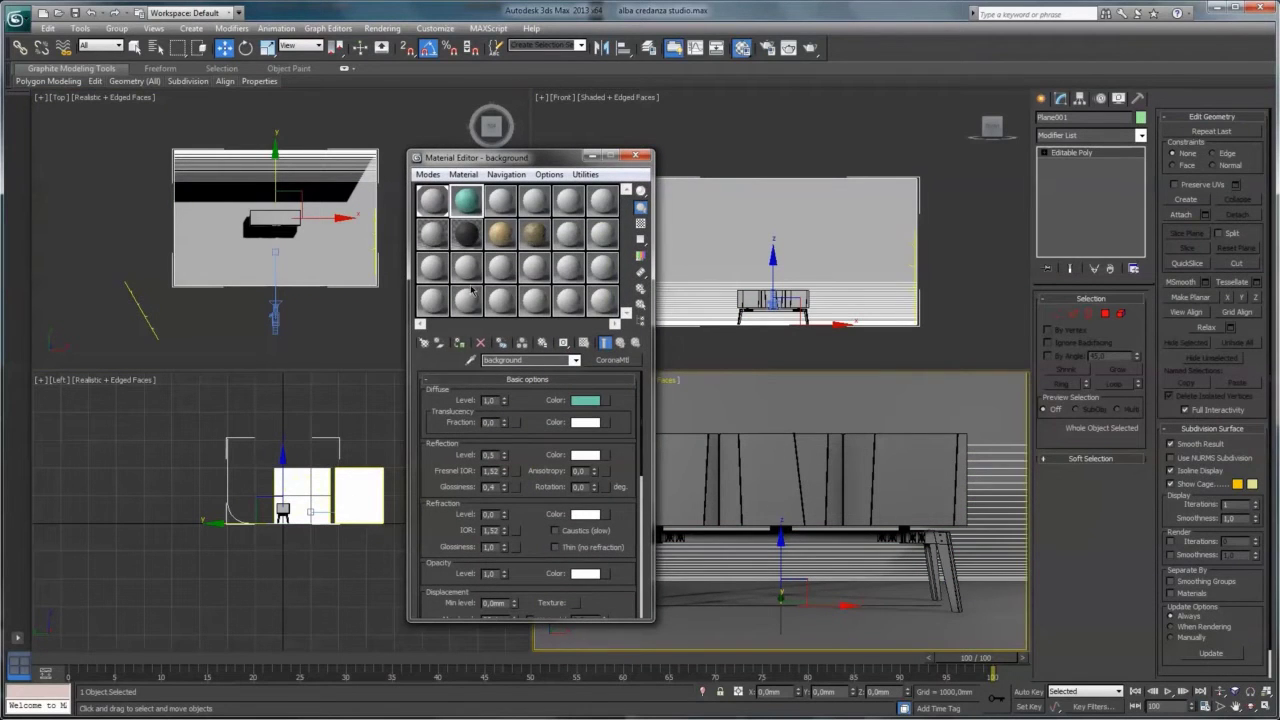
pyautogui.click(462, 343)
pyautogui.click(584, 402)
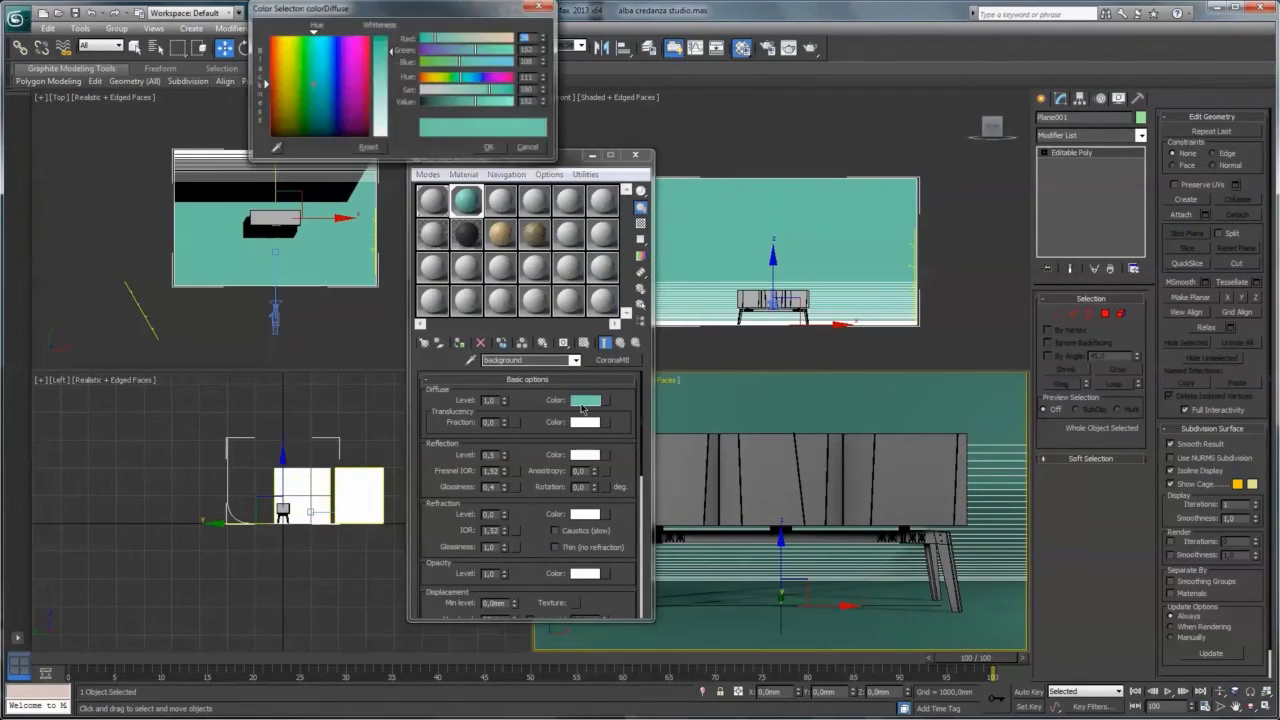
pyautogui.click(491, 147)
pyautogui.scroll(-2, 530, 450)
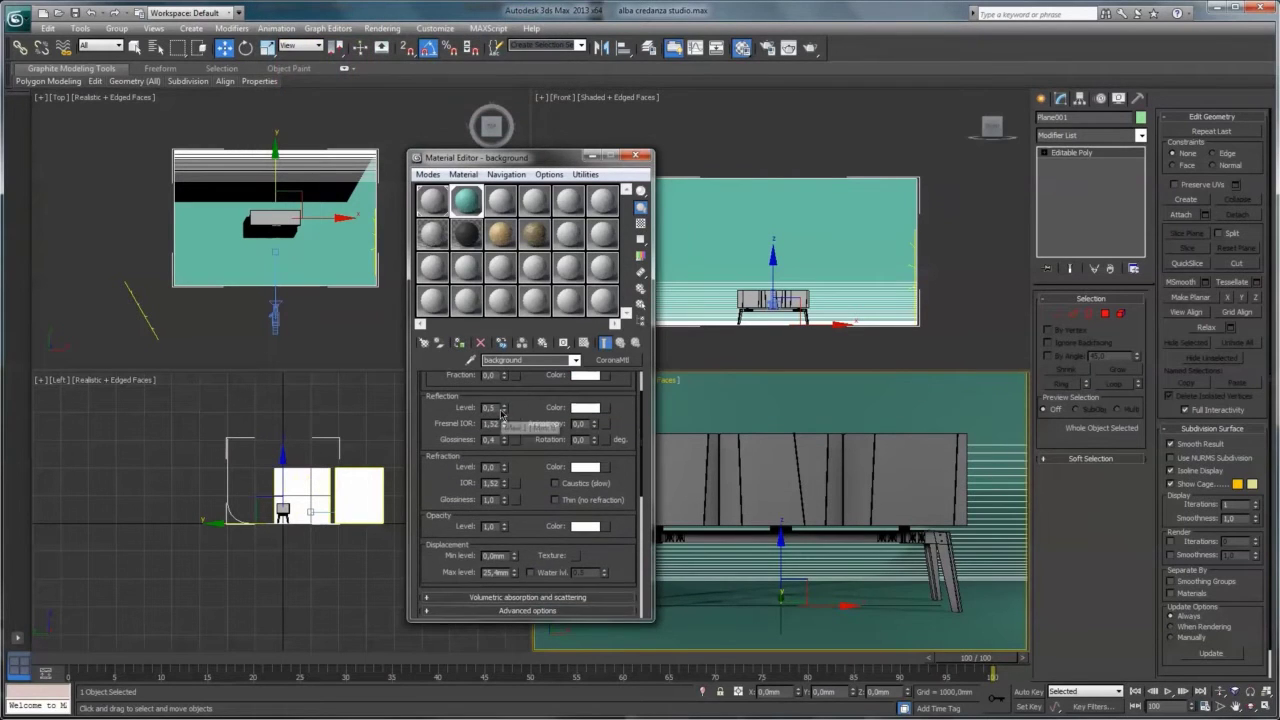
# Set reflection level 0.5 and glossiness 0.6, previewing the material over a checker background
pyautogui.doubleClick(489, 408)
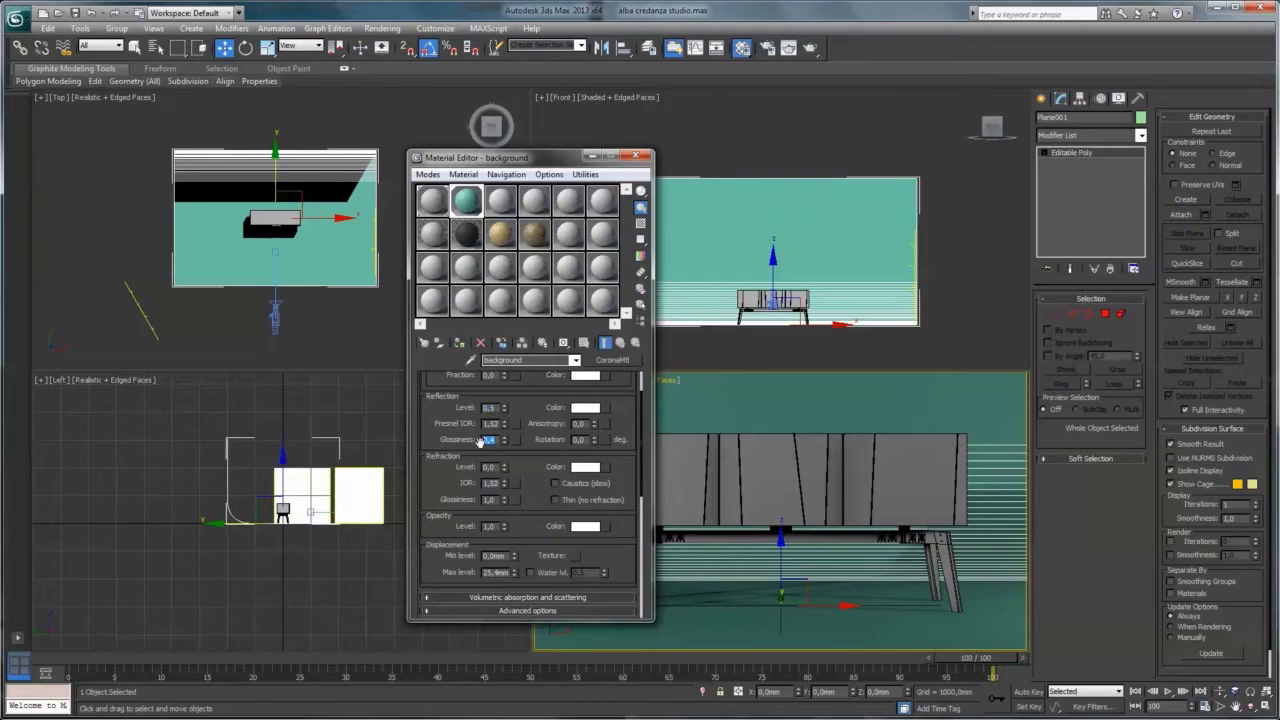
pyautogui.scroll(-1, 528, 460)
pyautogui.scroll(-1, 528, 455)
pyautogui.doubleClick(467, 201)
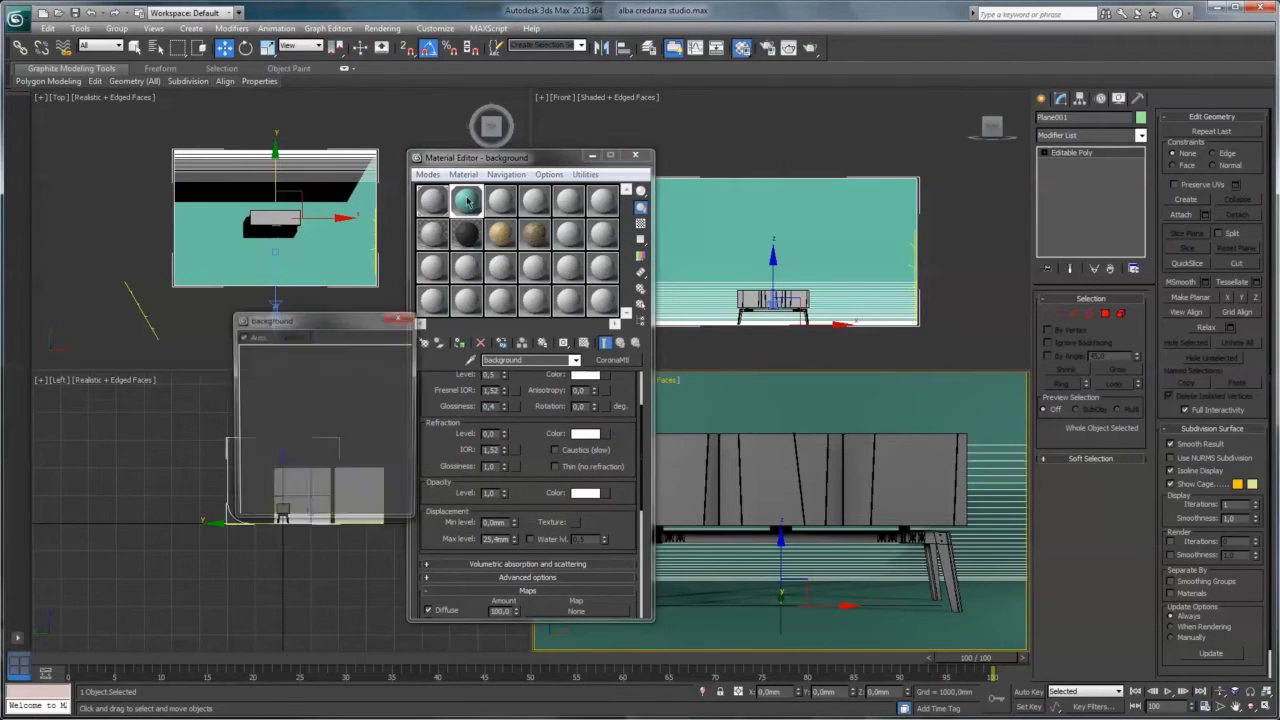
pyautogui.click(641, 224)
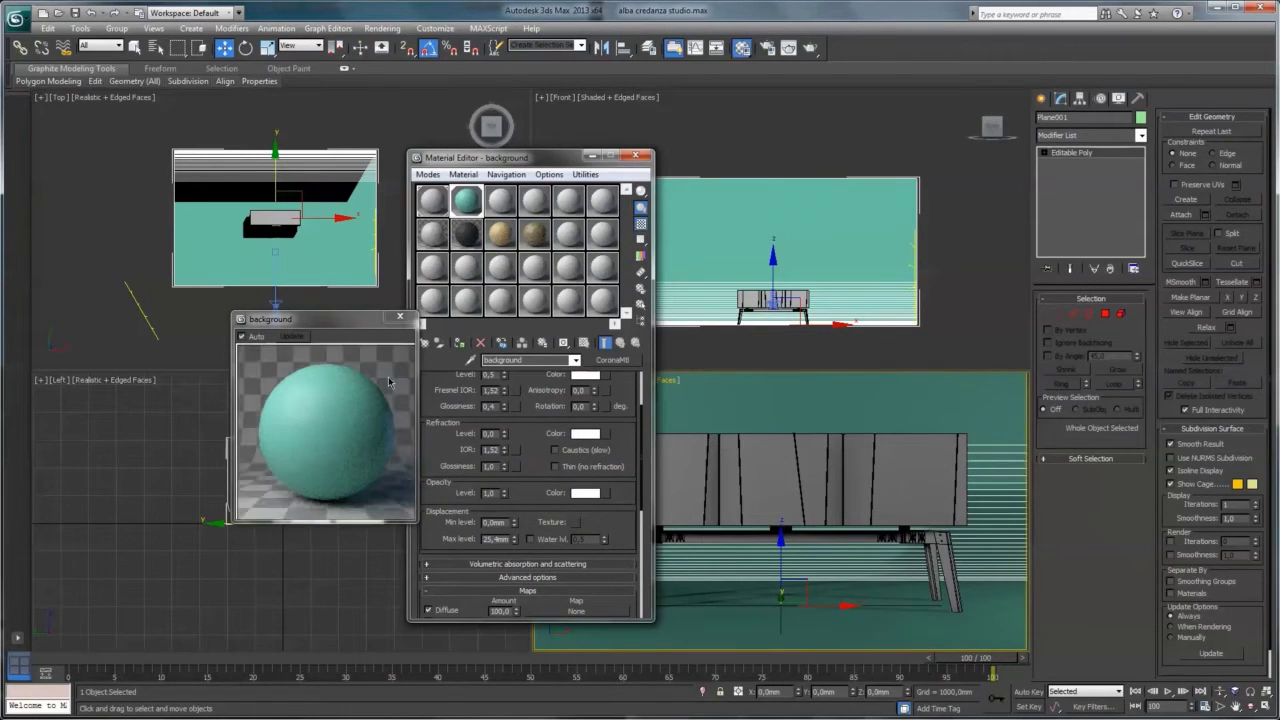
pyautogui.click(400, 316)
pyautogui.scroll(-5, 455, 448)
pyautogui.scroll(-5, 455, 448)
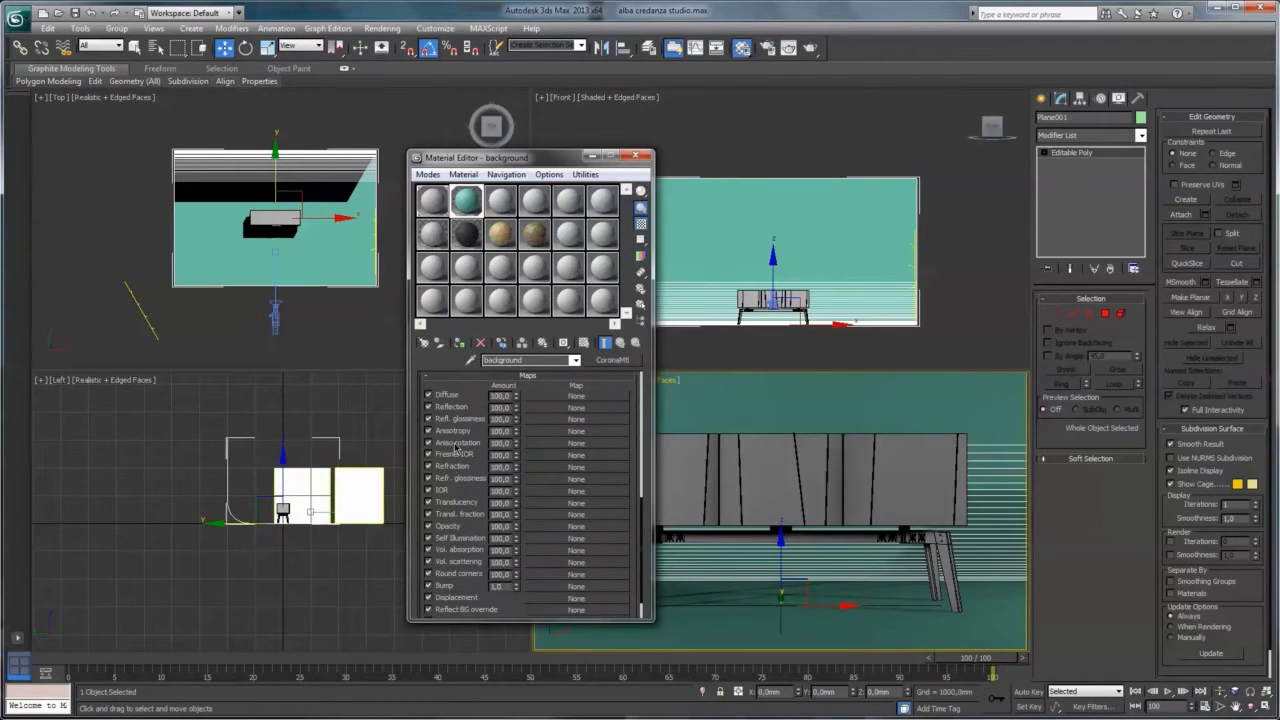
pyautogui.click(635, 155)
# Start a Corona render of the camera view and move the render window aside
pyautogui.hotkey('shift', 'q')
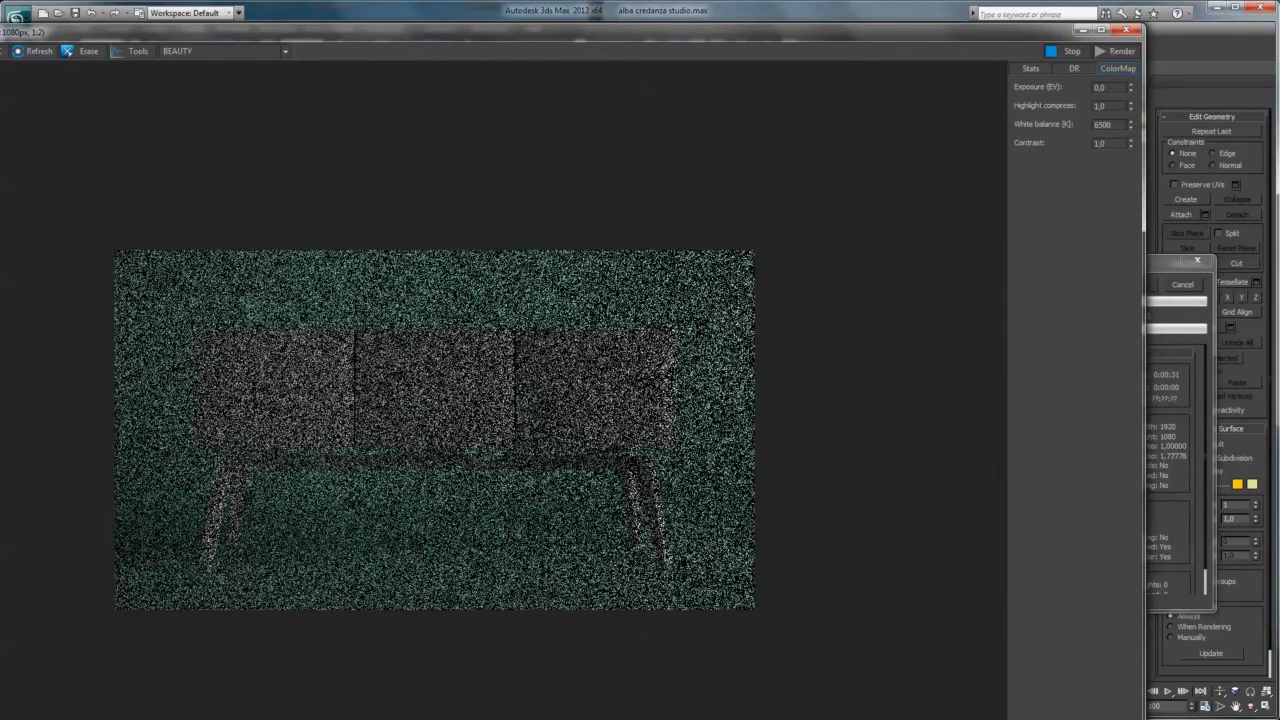
pyautogui.doubleClick(281, 32)
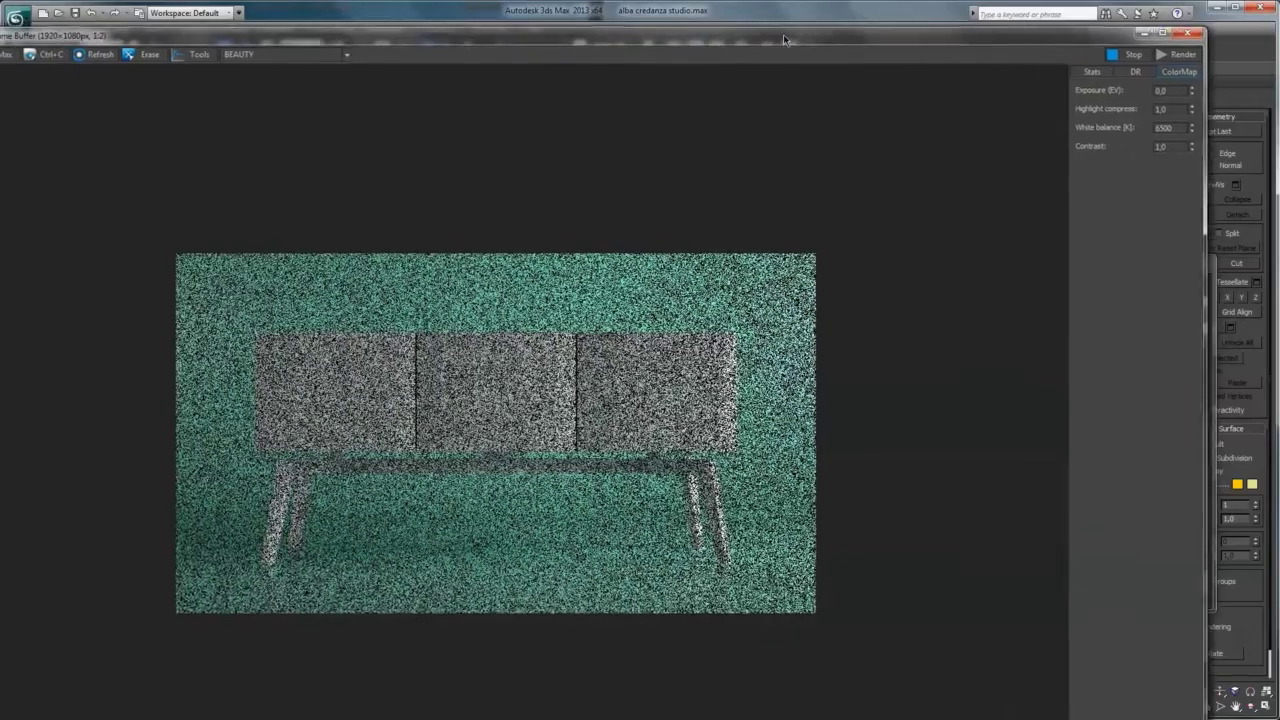
pyautogui.doubleClick(281, 44)
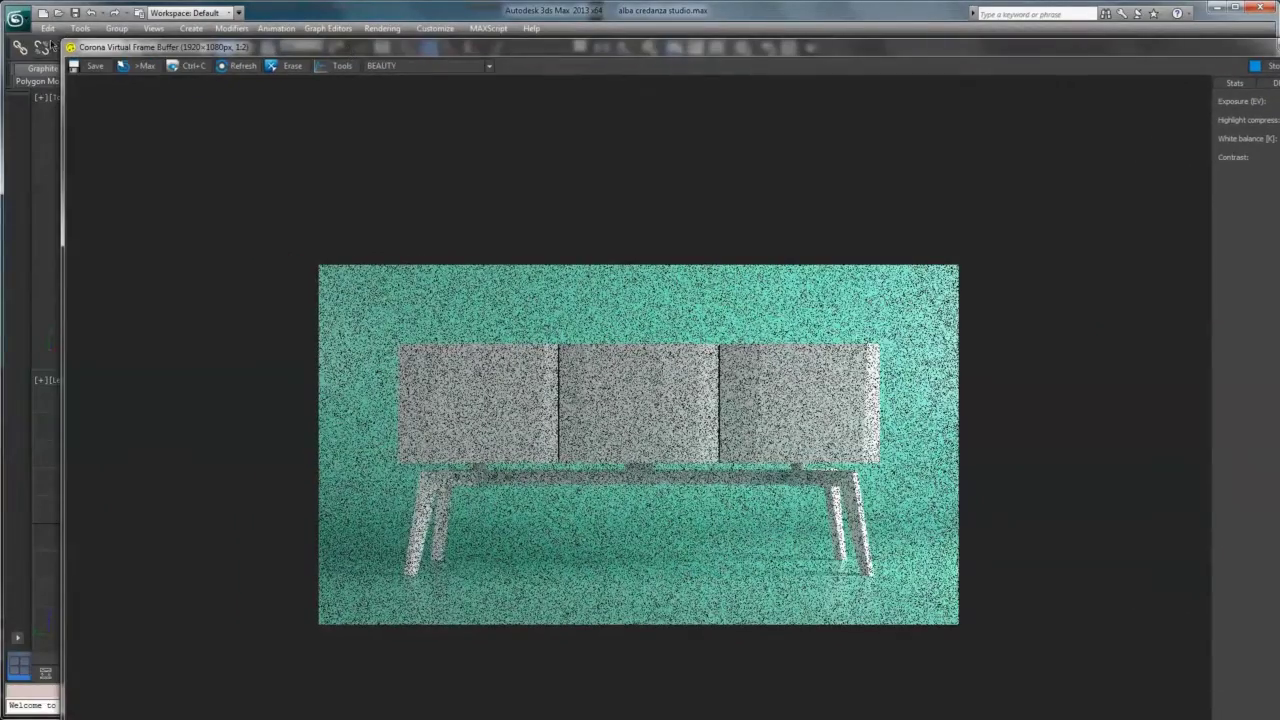
pyautogui.moveTo(281, 46)
pyautogui.mouseDown()
pyautogui.moveTo(296, 173)
pyautogui.moveTo(162, 124)
pyautogui.moveTo(107, 131)
pyautogui.mouseUp()
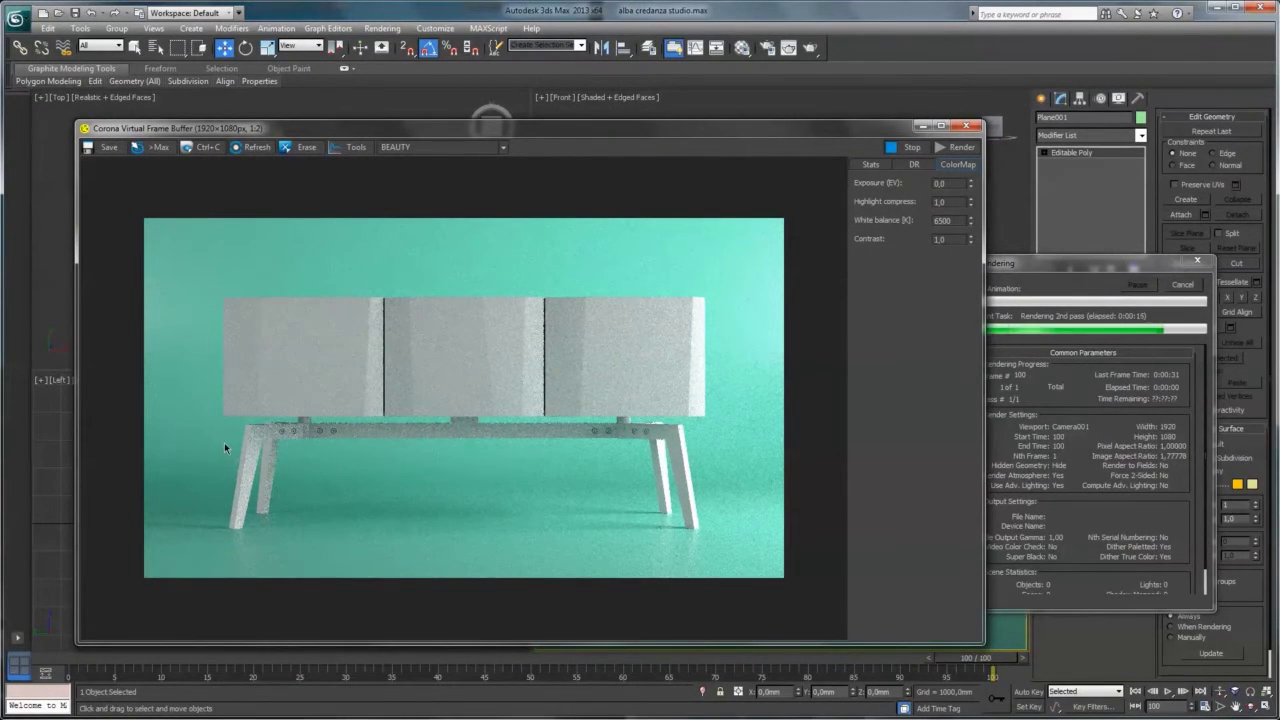
# Zoom into the render to inspect detail, then cancel it and close the window
pyautogui.scroll(1, 318, 458)
pyautogui.hscroll(3, 218, 335)
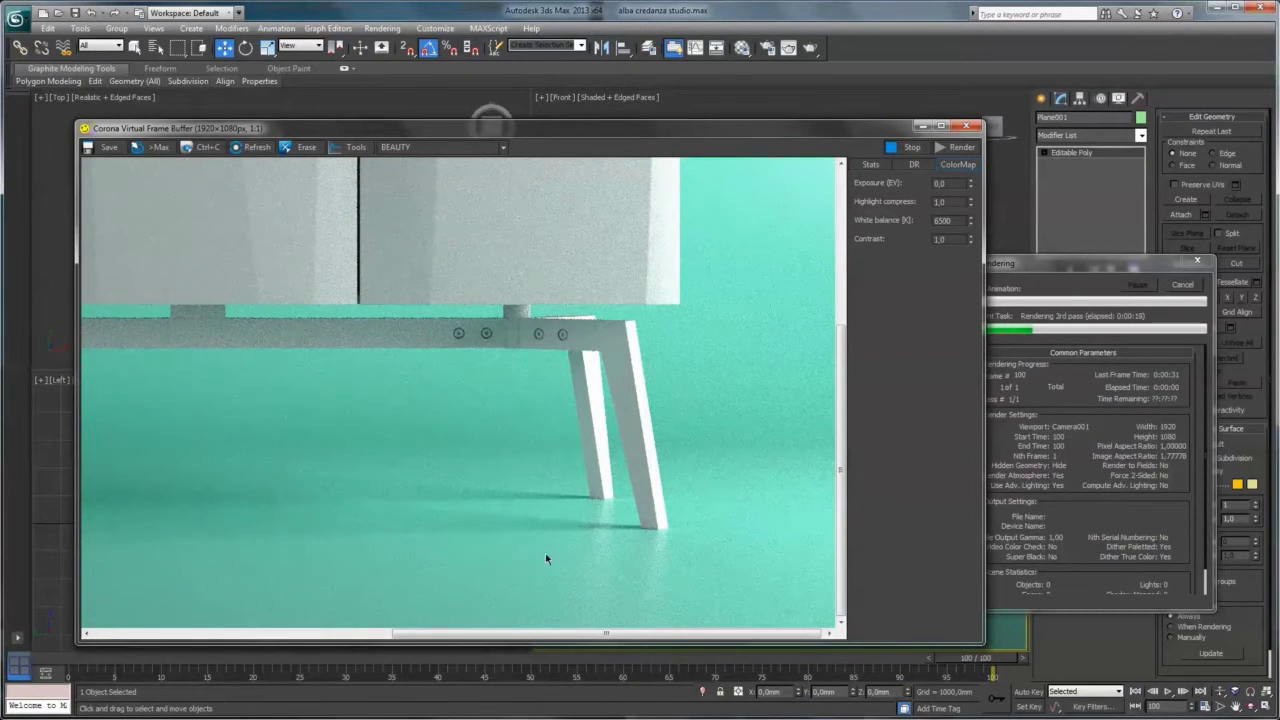
pyautogui.moveTo(634, 400); pyautogui.dragTo(696, 527)
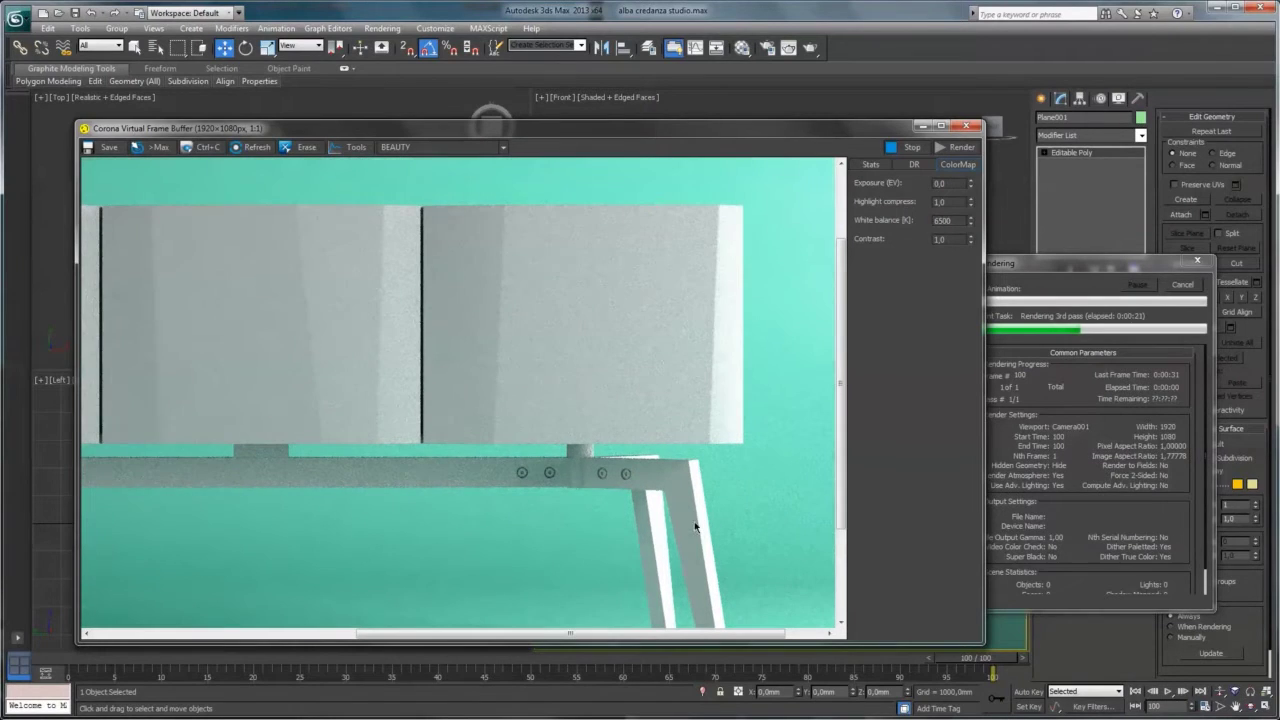
pyautogui.moveTo(564, 474); pyautogui.dragTo(601, 474)
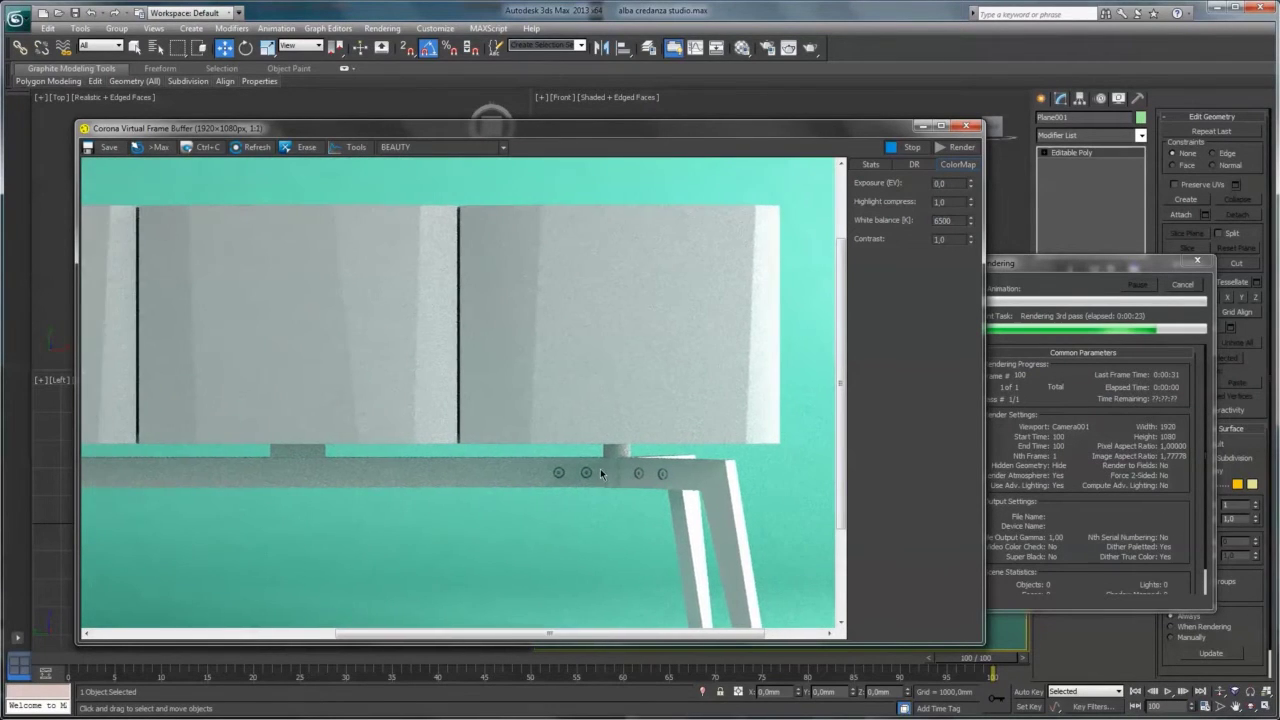
pyautogui.scroll(-1, 601, 474)
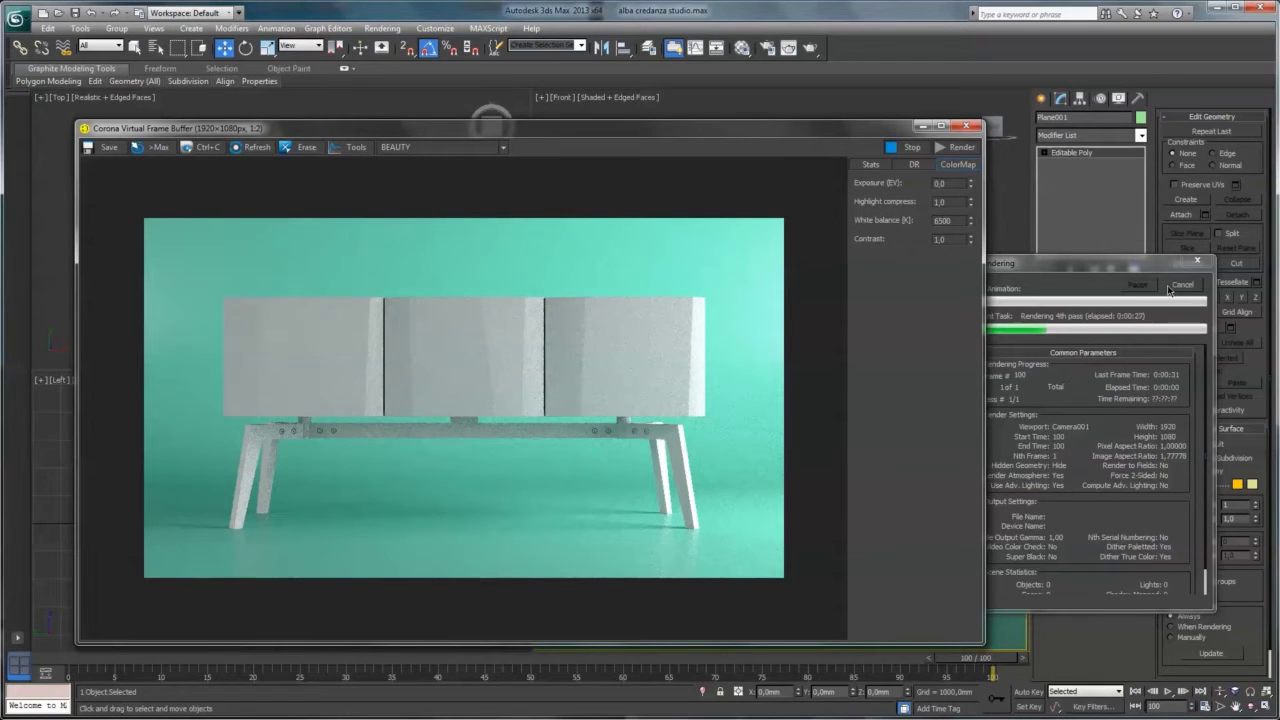
pyautogui.click(1168, 290)
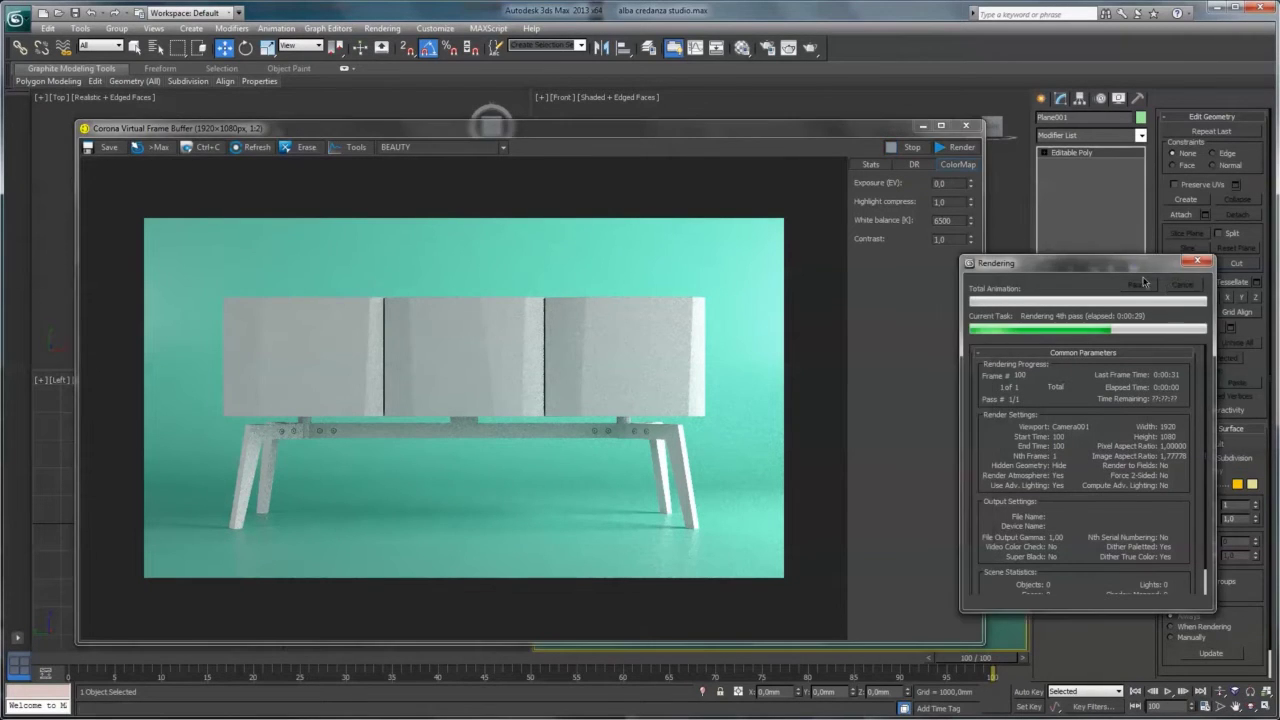
pyautogui.click(966, 126)
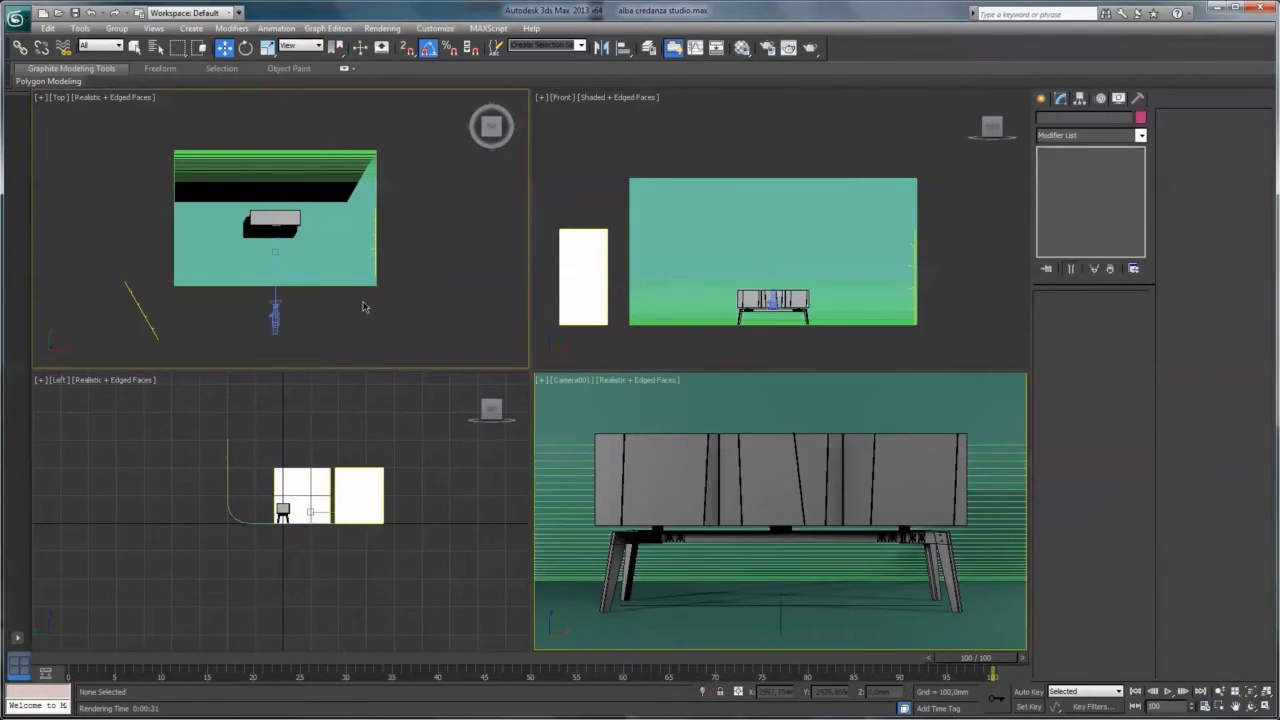
# Set the backdrop plane's object colour to black
pyautogui.click(1141, 117)
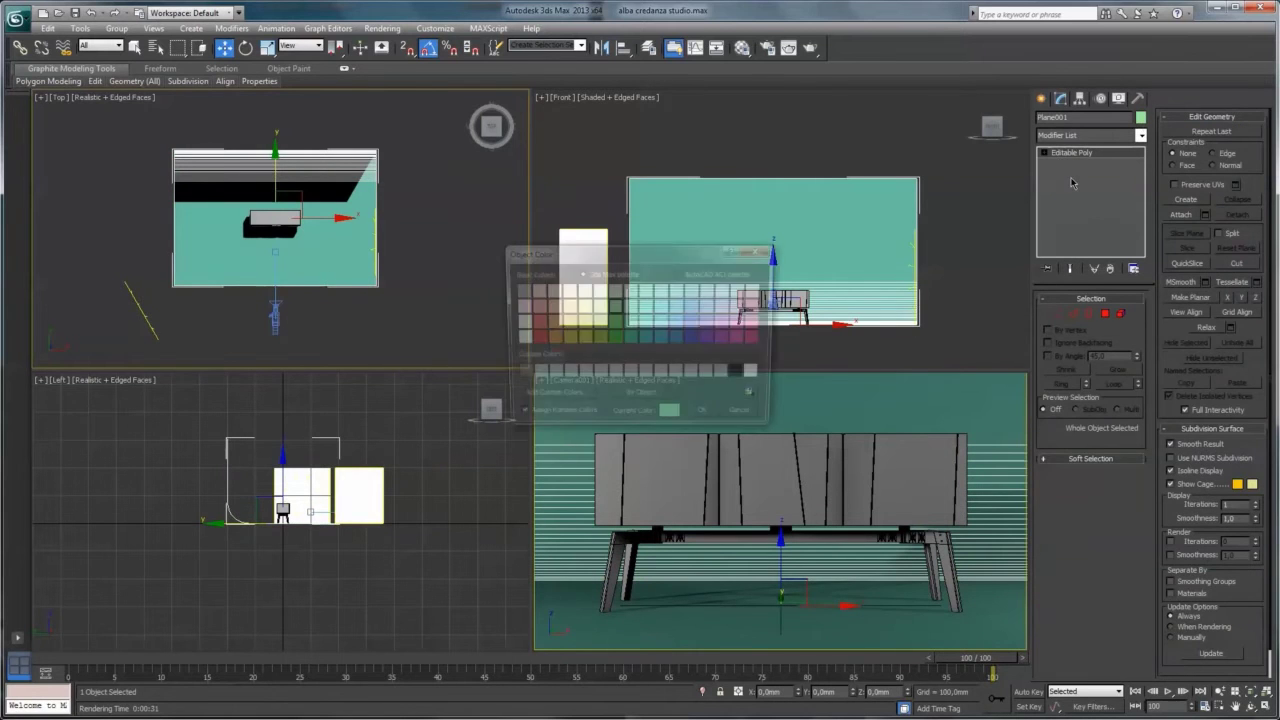
pyautogui.click(736, 370)
pyautogui.click(701, 410)
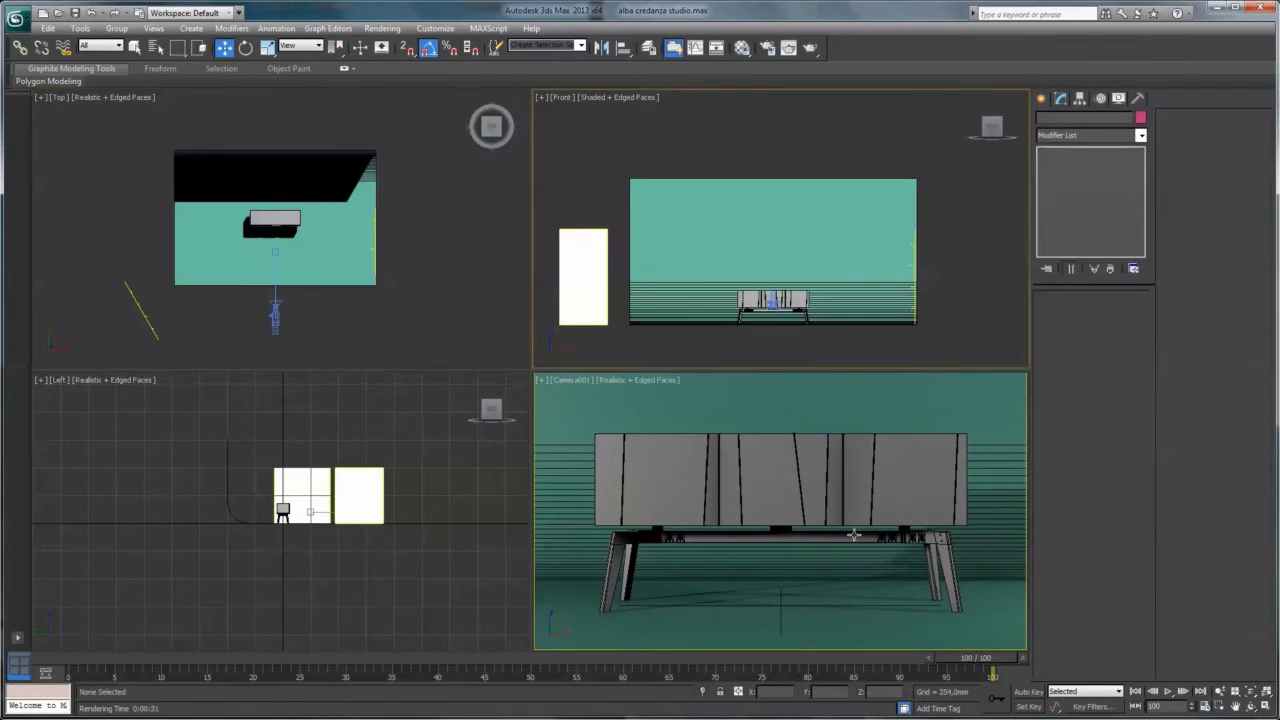
# Freeze the backdrop plane through its Object Properties
pyautogui.click(780, 480)
pyautogui.click(1265, 708)
pyautogui.rightClick(887, 536)
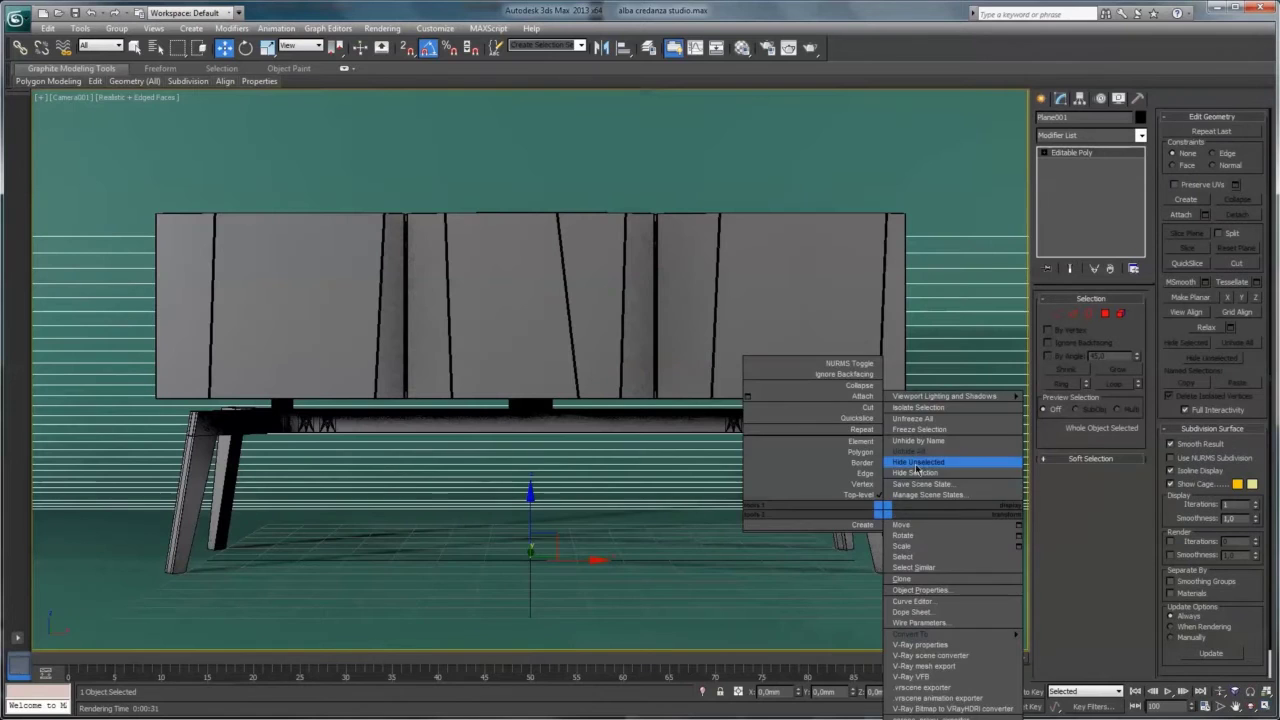
pyautogui.click(930, 612)
pyautogui.click(523, 342)
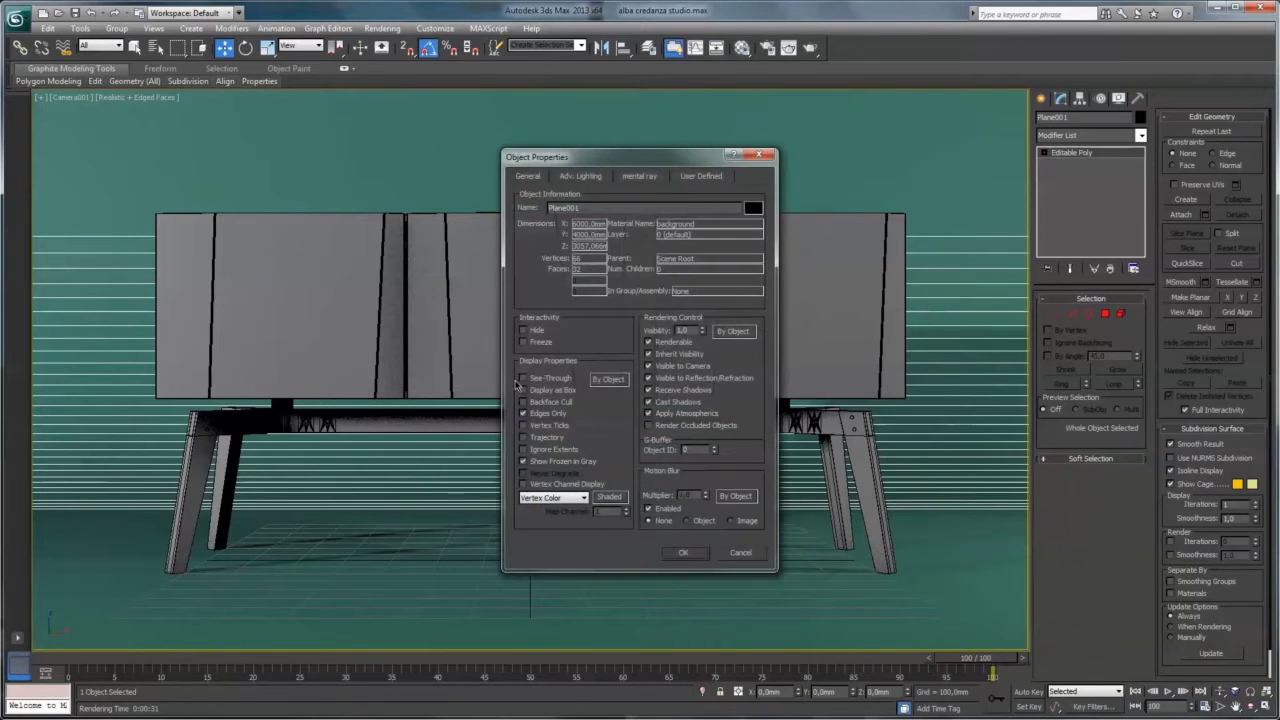
pyautogui.click(686, 551)
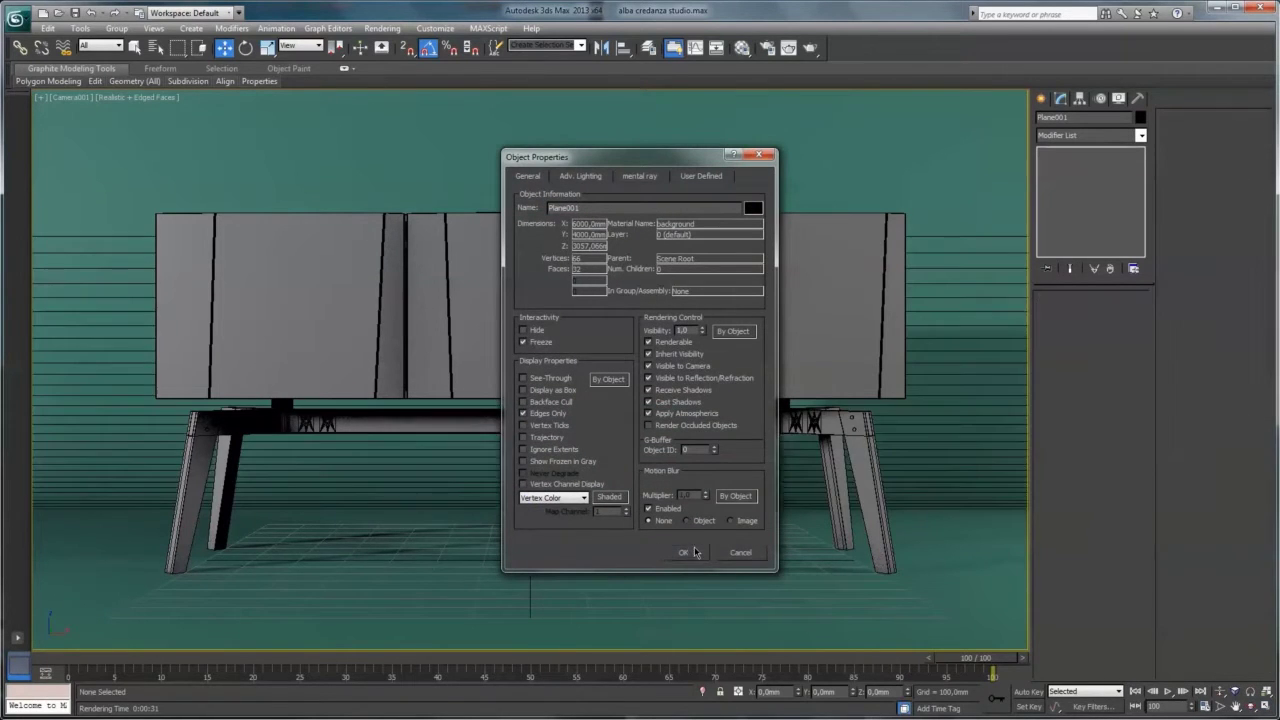
# Open the sideboard group Group009 for editing
pyautogui.click(705, 358)
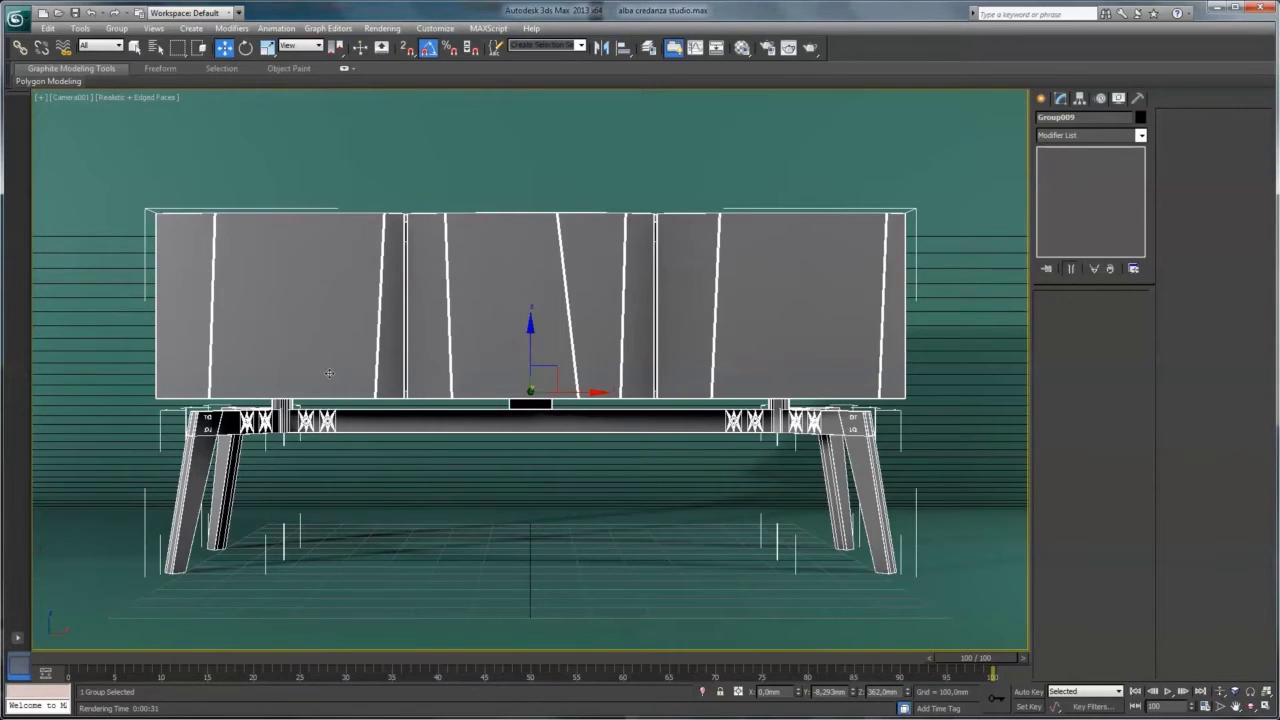
pyautogui.click(116, 28)
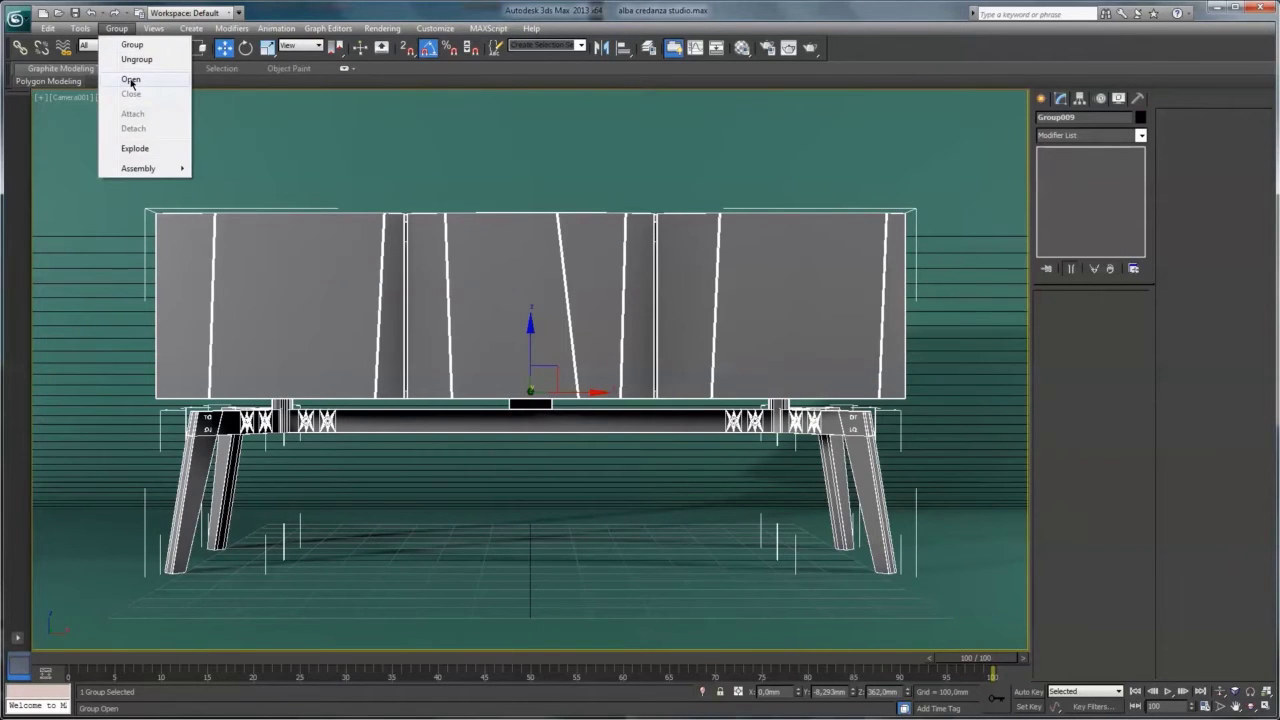
pyautogui.click(130, 81)
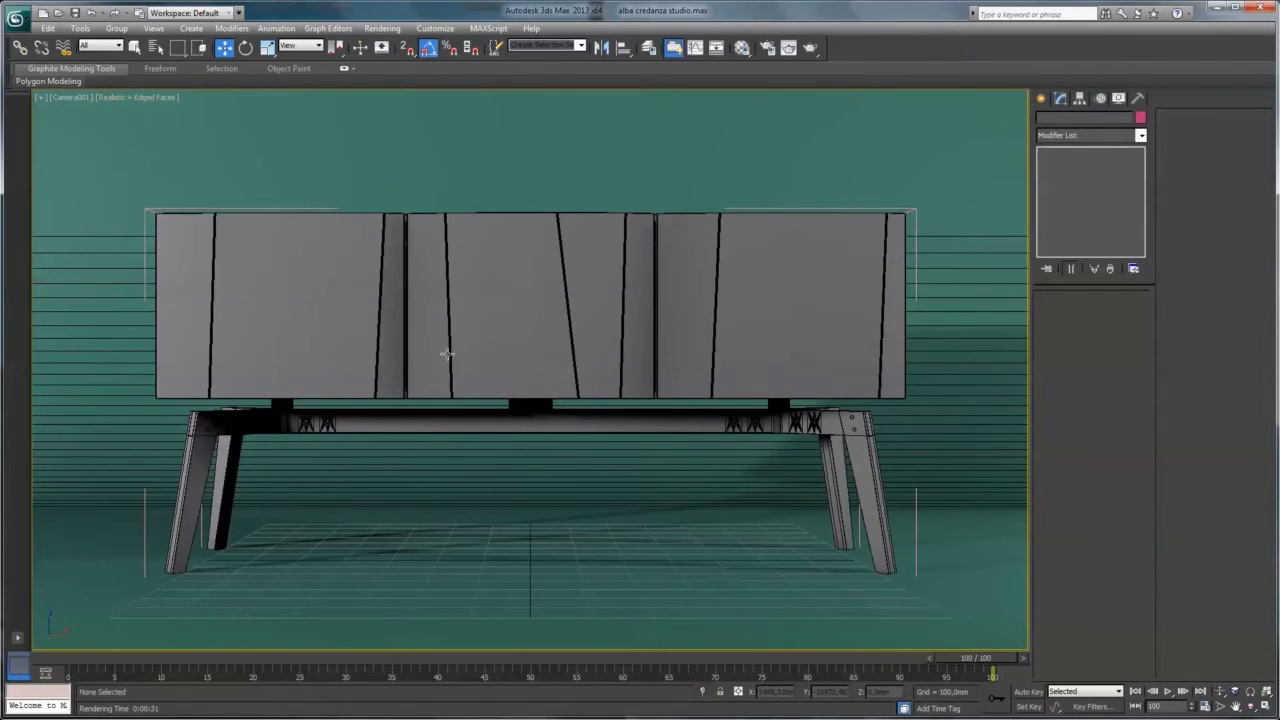
# Back in the four-view layout, nudge the camera position slightly
pyautogui.click(1266, 707)
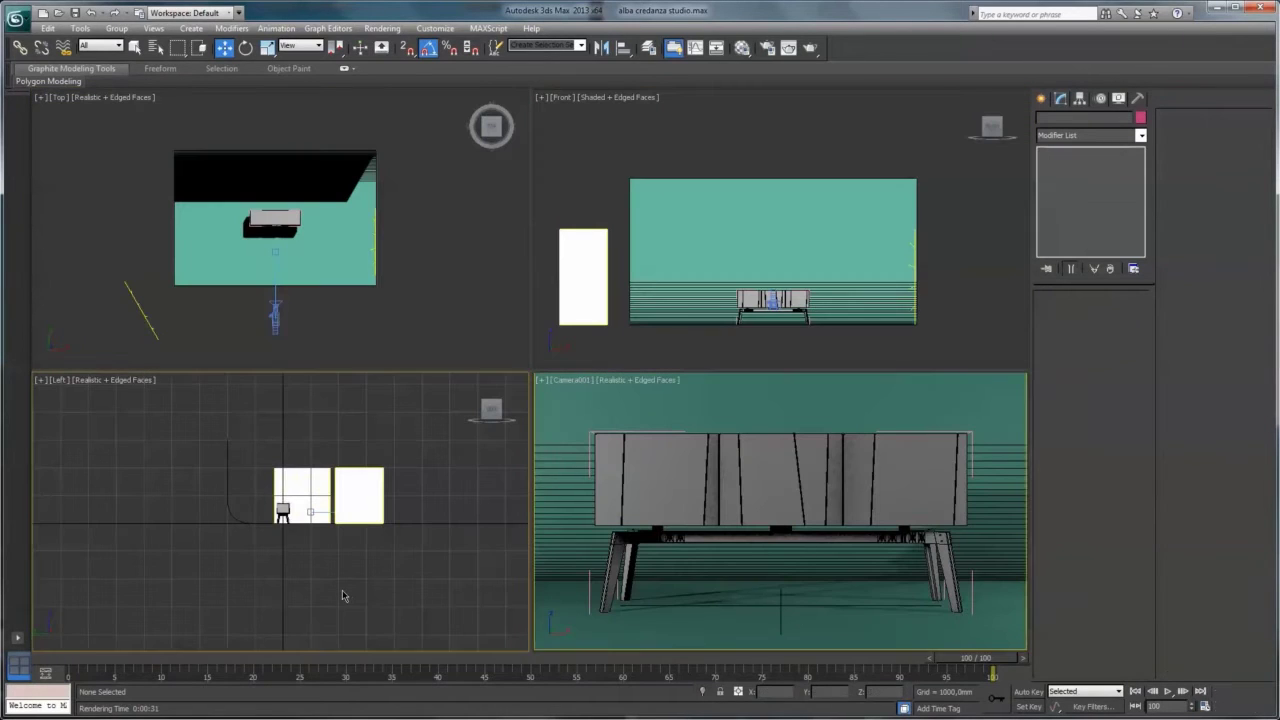
pyautogui.scroll(5, 342, 596)
pyautogui.click(426, 514)
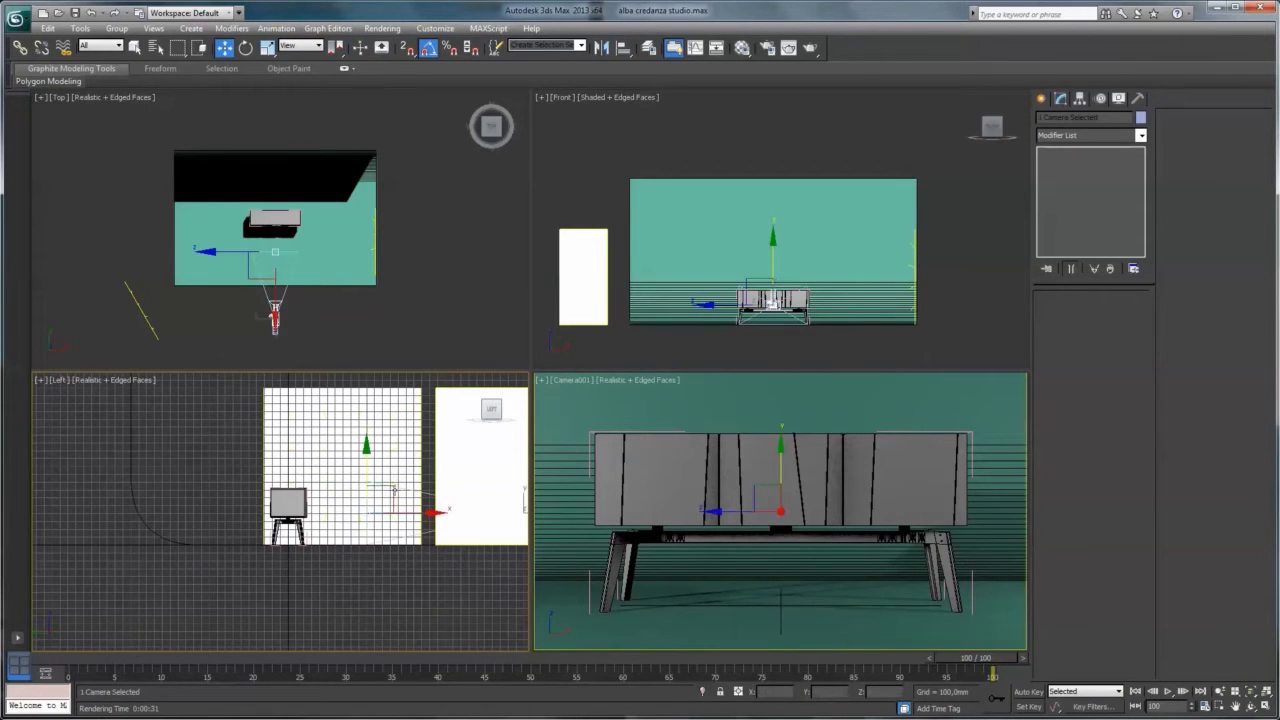
pyautogui.moveTo(365, 466); pyautogui.dragTo(368, 465)
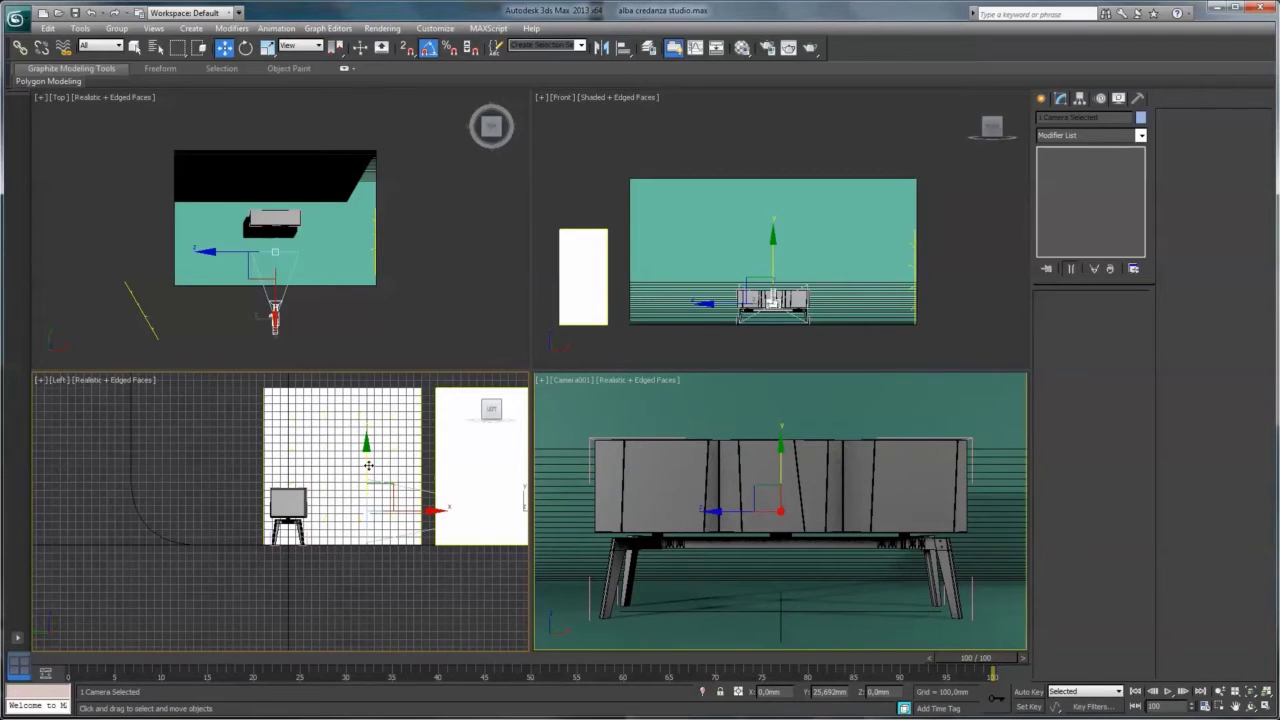
pyautogui.click(346, 603)
pyautogui.scroll(5, 346, 603)
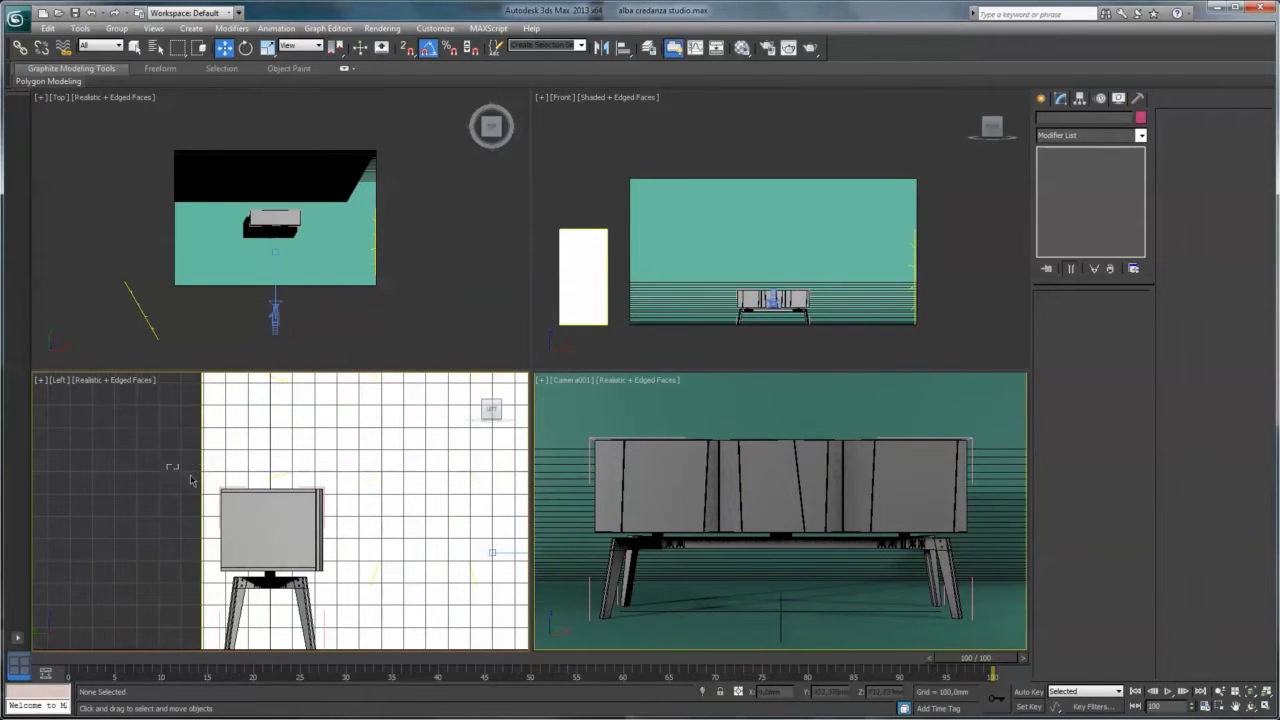
# Select the four sideboard cabinet parts and delete their box UVW Map modifier
pyautogui.moveTo(192, 481); pyautogui.dragTo(342, 579)
pyautogui.moveTo(282, 616); pyautogui.dragTo(273, 535, button='middle')
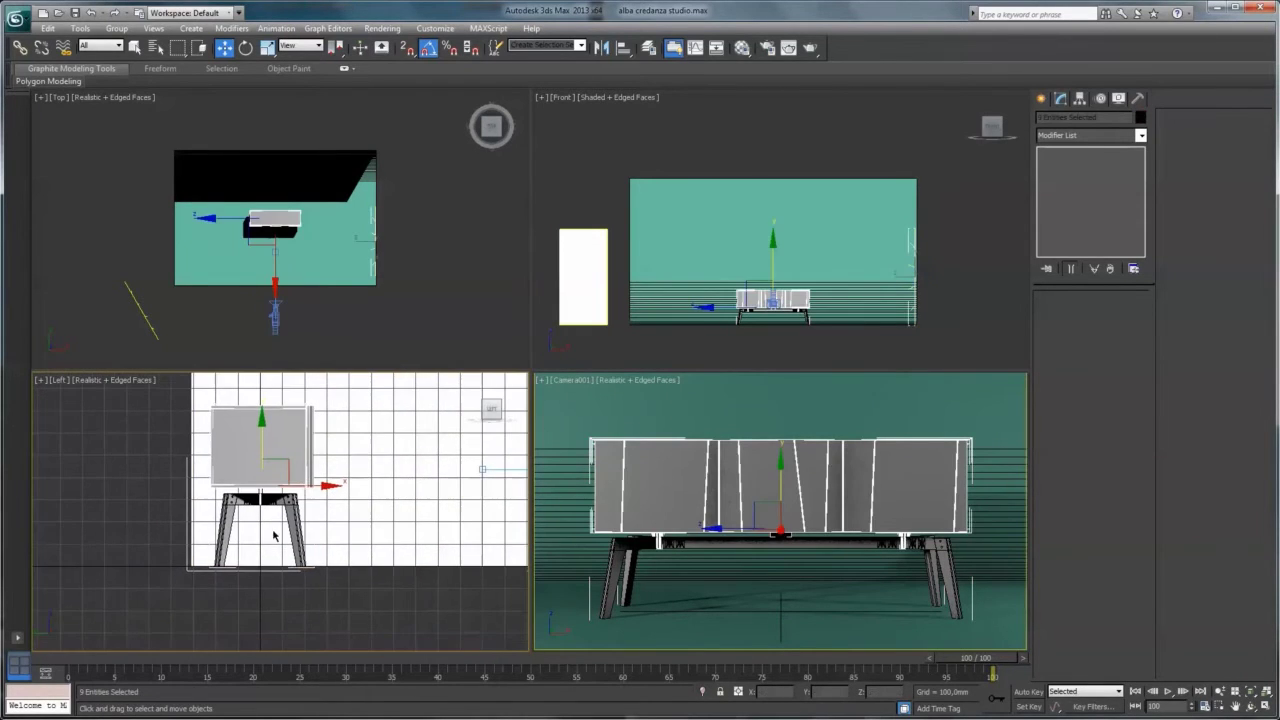
pyautogui.press('u')
pyautogui.scroll(-1, 357, 523)
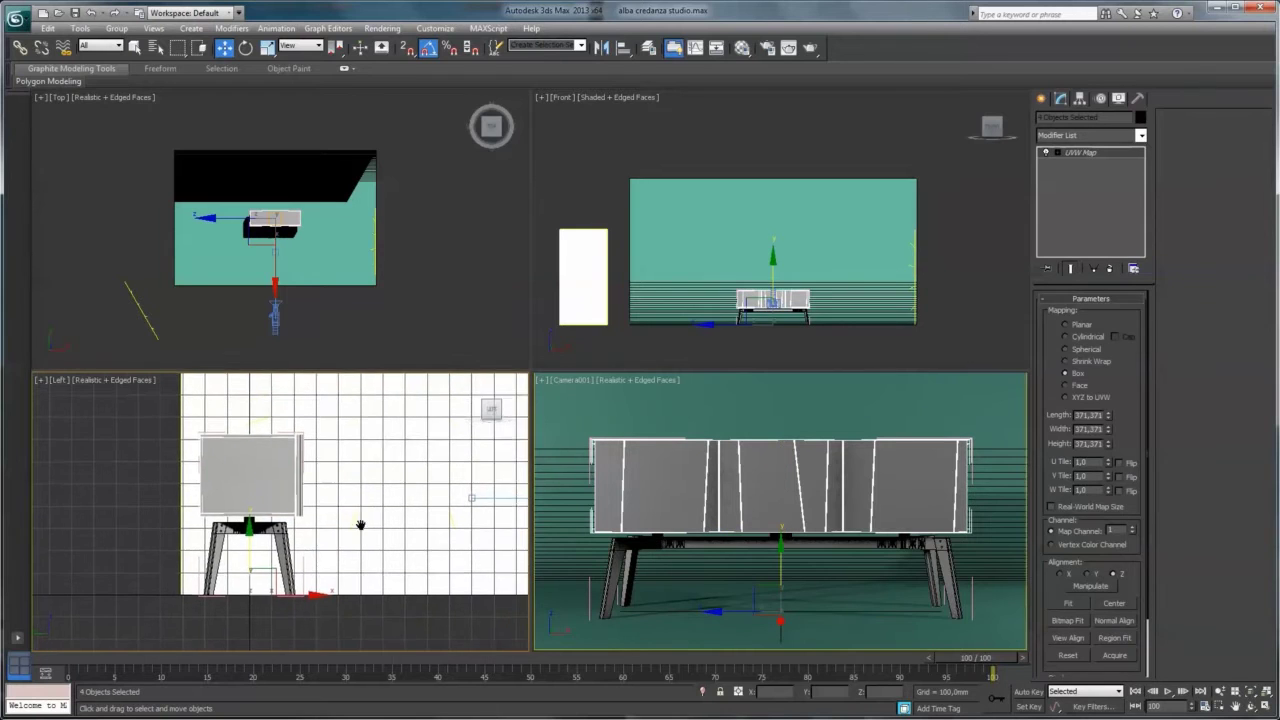
pyautogui.scroll(-1, 362, 535)
pyautogui.scroll(-1, 362, 535)
pyautogui.rightClick(390, 267)
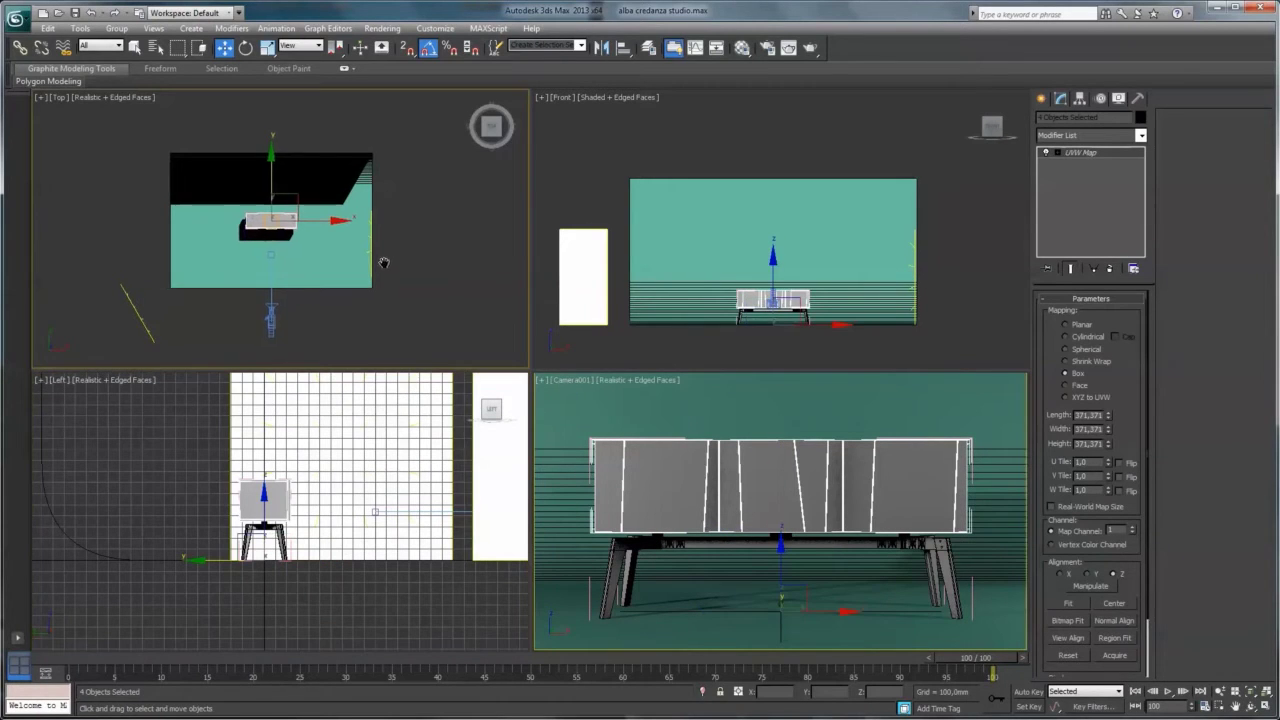
pyautogui.scroll(4, 386, 264)
pyautogui.scroll(1, 389, 291)
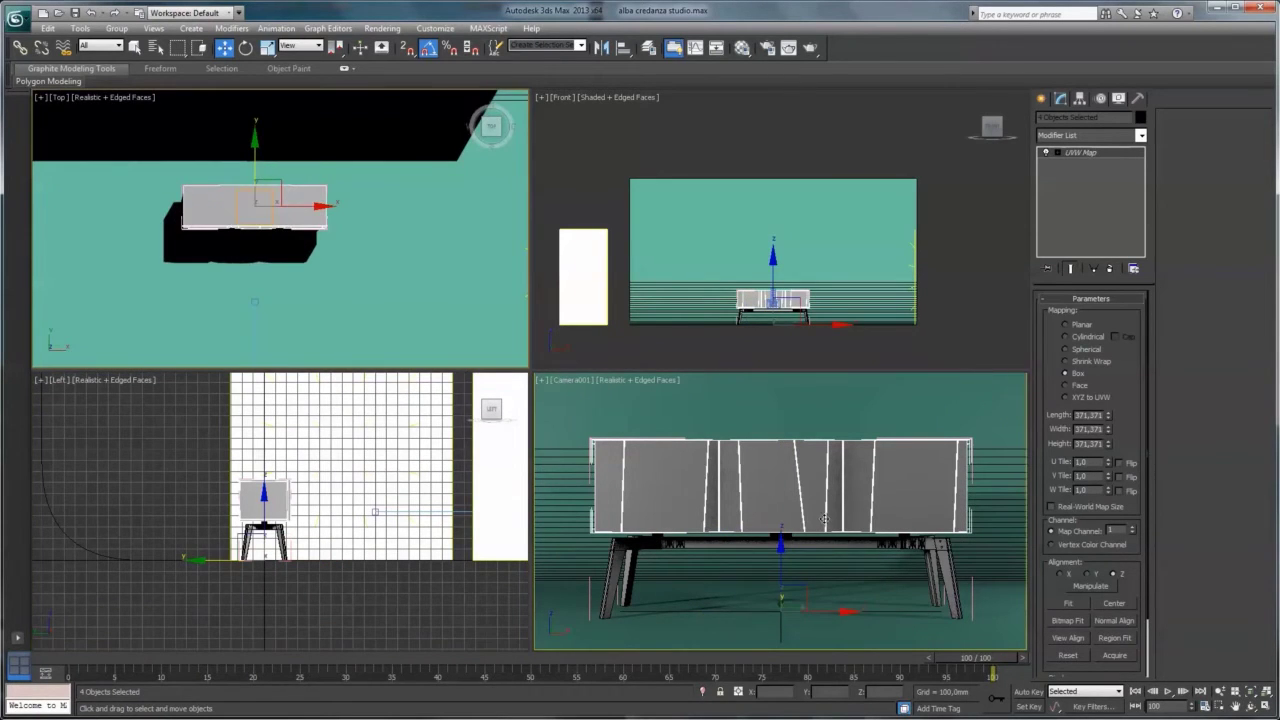
pyautogui.click(1109, 268)
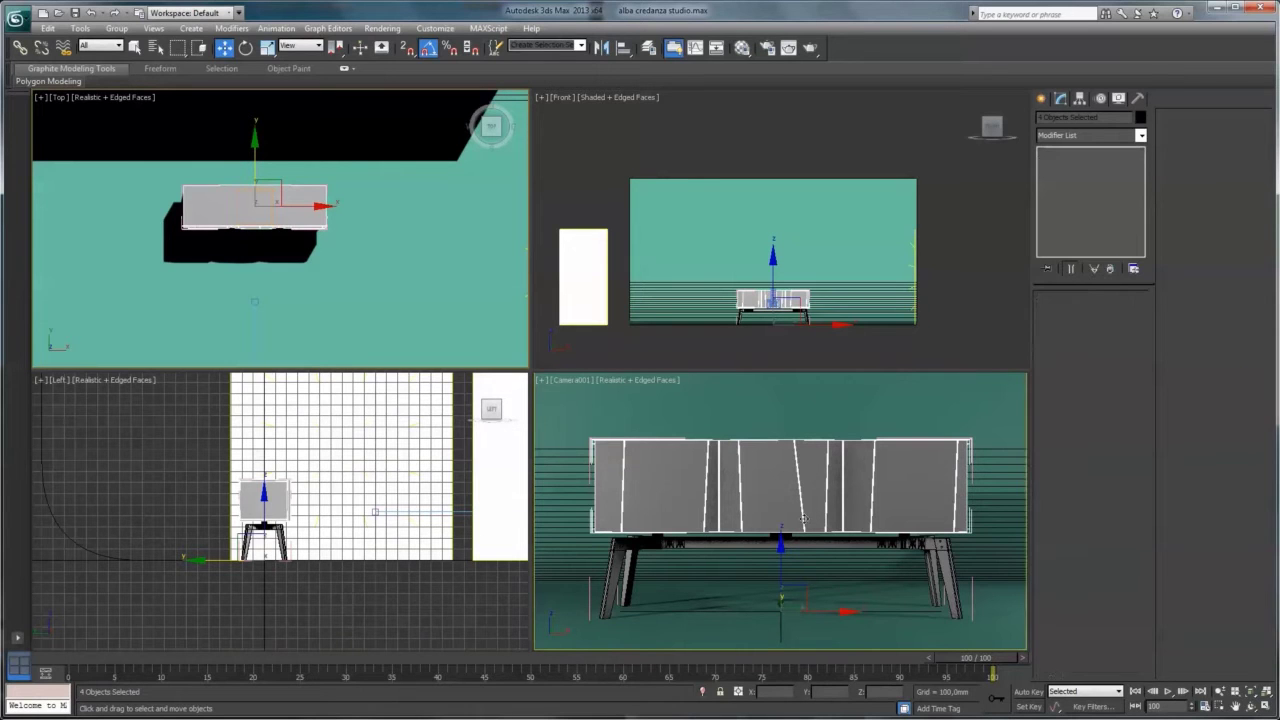
# Assign the white glossy Corona material to the selected sideboard parts
pyautogui.press('m')
pyautogui.click(441, 243)
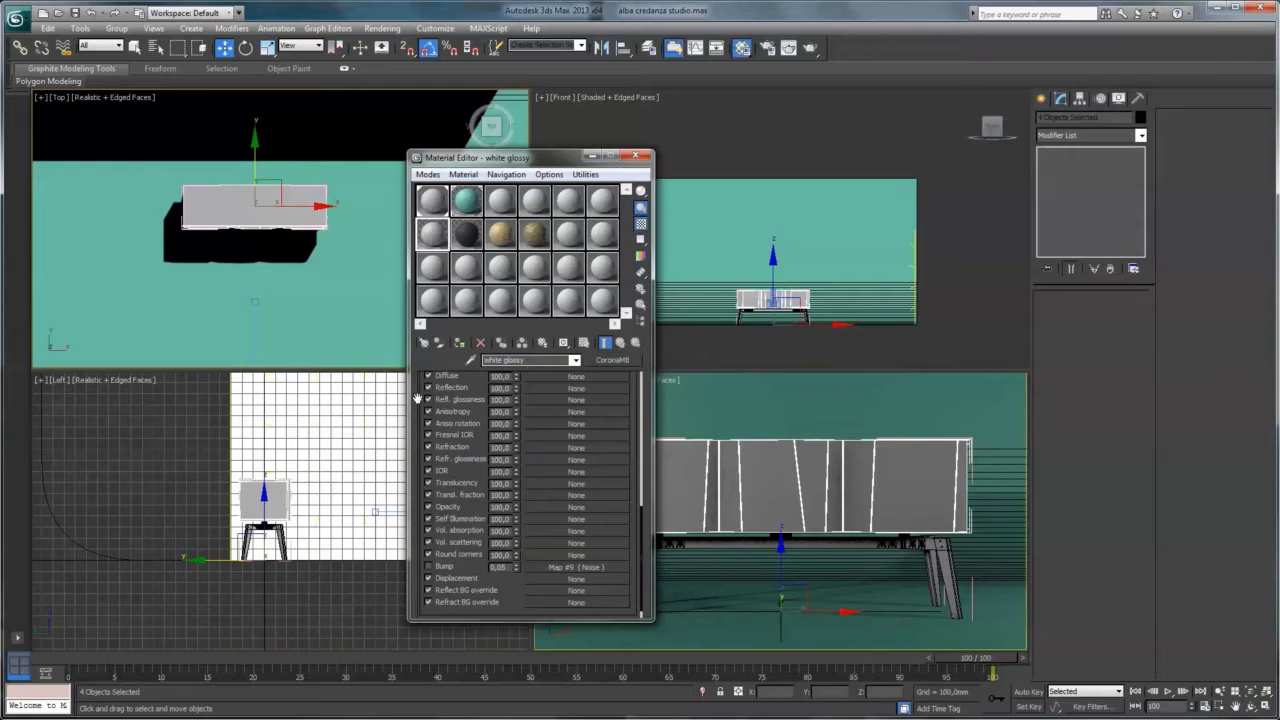
pyautogui.scroll(5, 430, 450)
pyautogui.moveTo(619, 427); pyautogui.dragTo(629, 589)
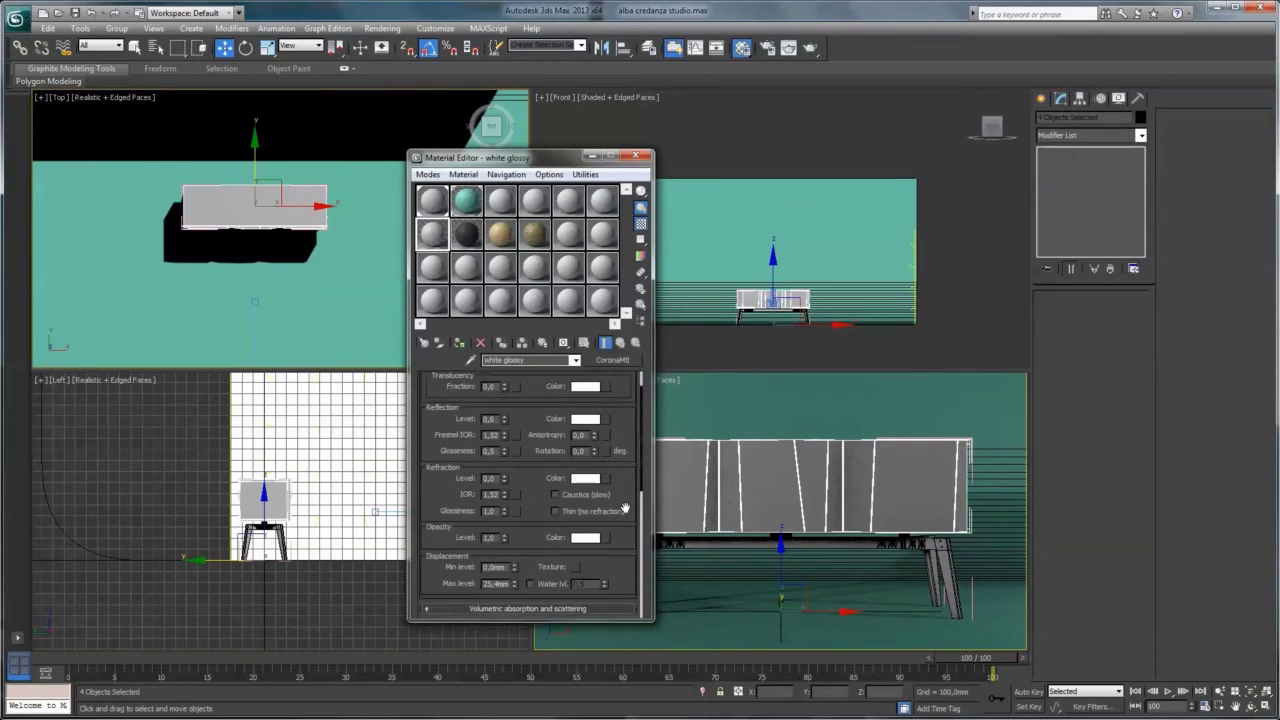
pyautogui.click(459, 343)
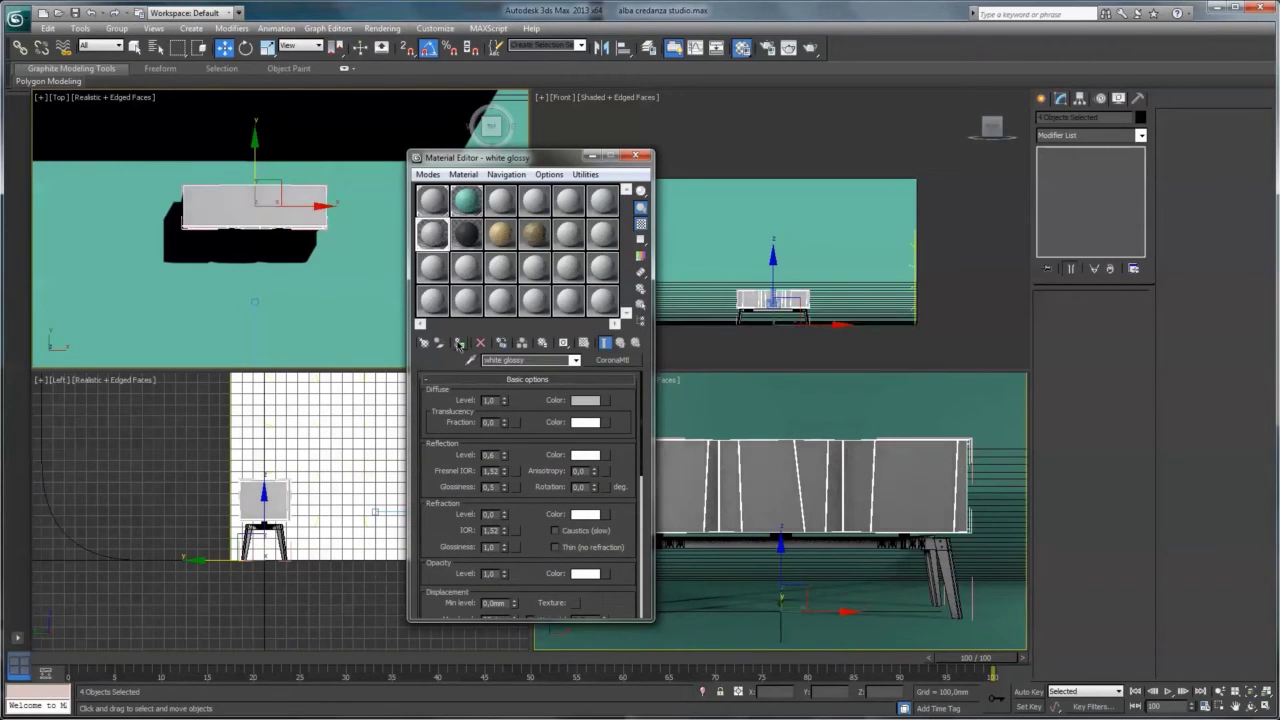
# Raise the white glossy diffuse colour's Value to lighten it, then close the Material Editor
pyautogui.click(585, 400)
pyautogui.moveTo(479, 104); pyautogui.dragTo(491, 104)
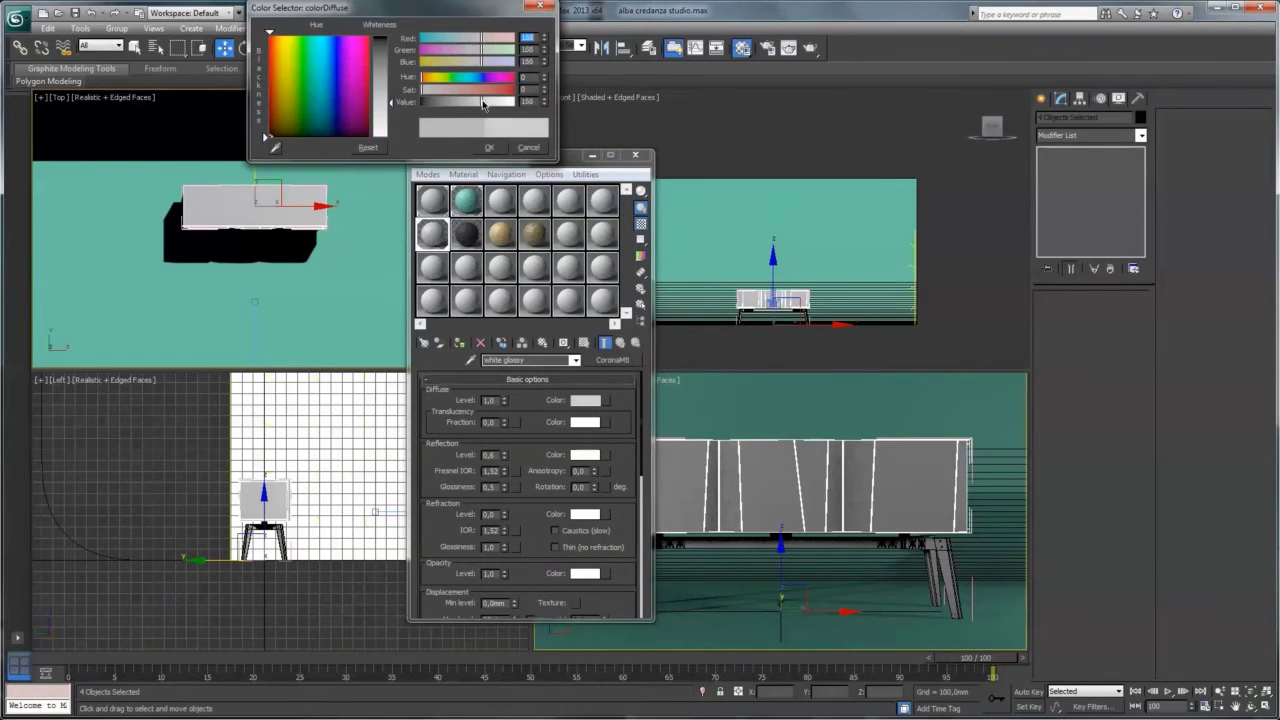
pyautogui.doubleClick(522, 102)
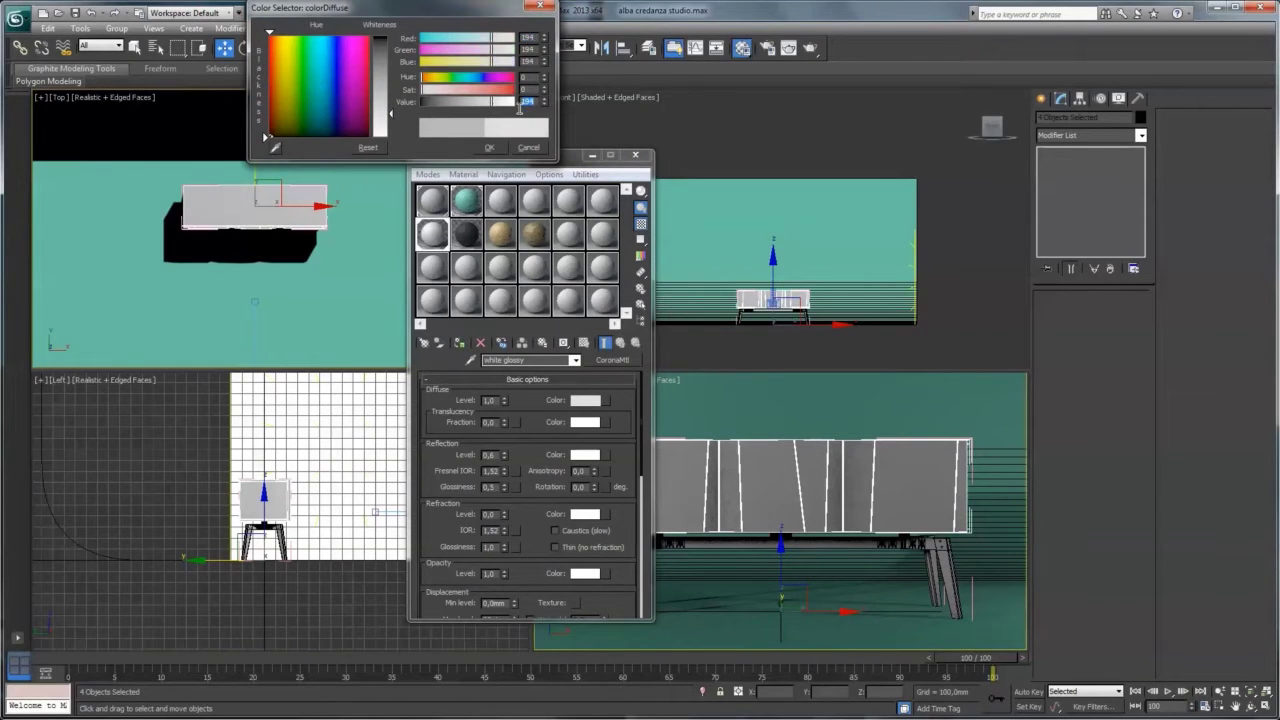
pyautogui.write('00')
pyautogui.click(489, 147)
pyautogui.scroll(-2, 510, 425)
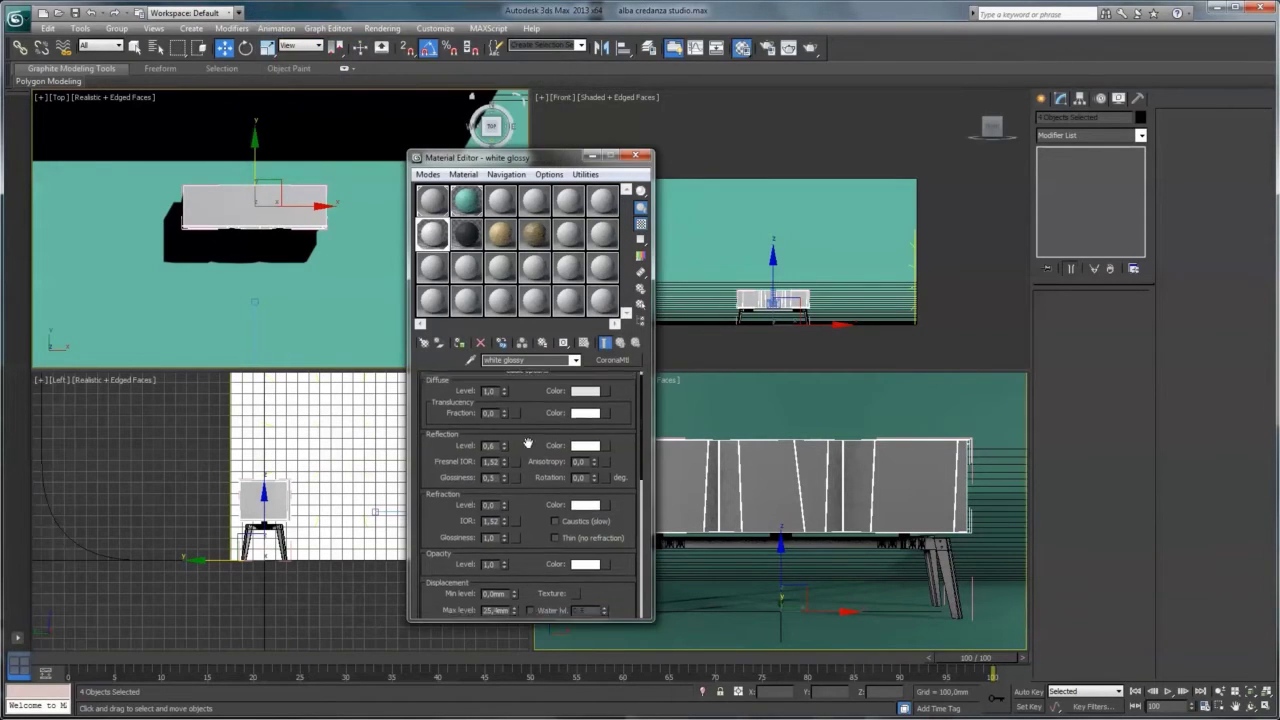
pyautogui.doubleClick(491, 418)
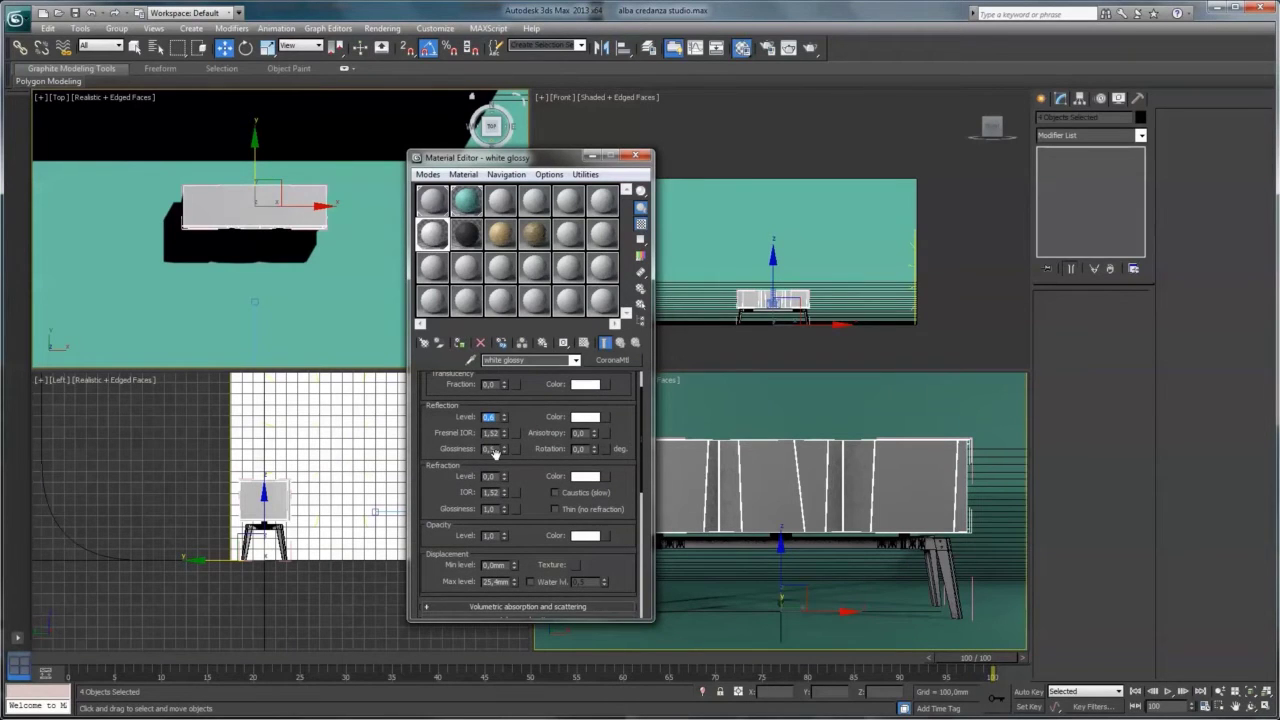
pyautogui.doubleClick(490, 449)
pyautogui.scroll(-5, 533, 500)
pyautogui.scroll(-3, 535, 495)
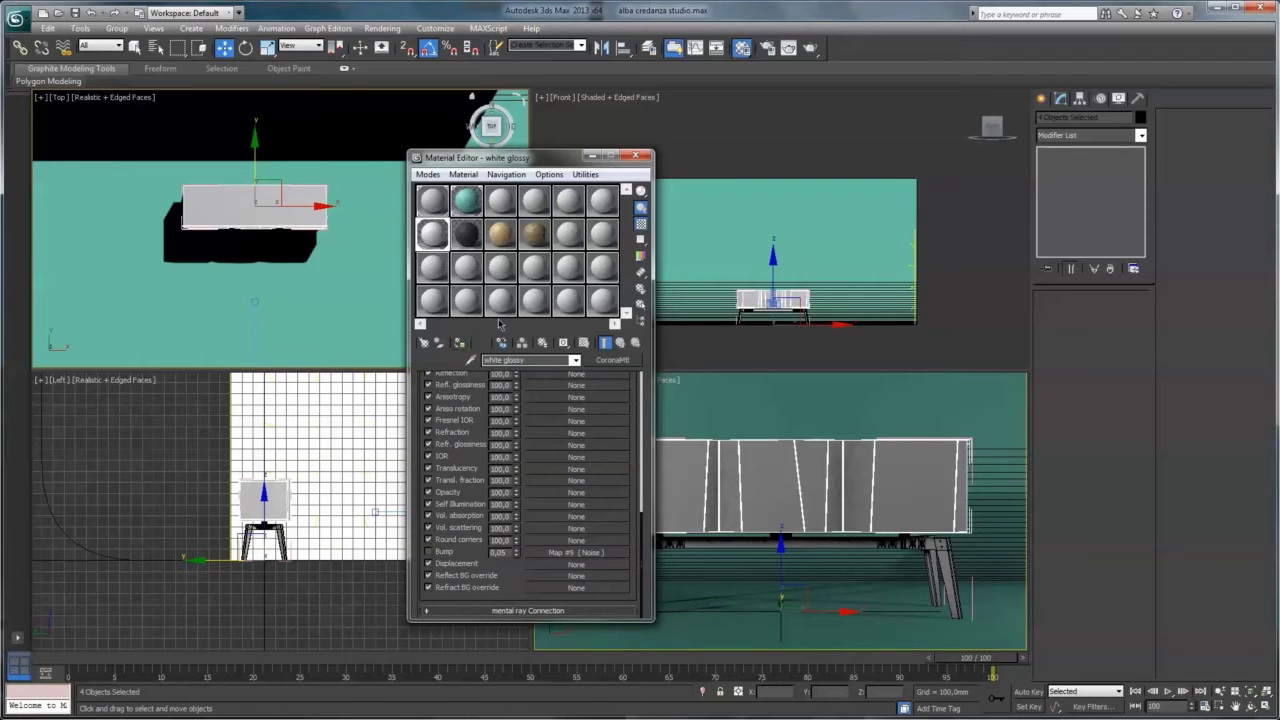
pyautogui.click(633, 158)
# Render the camera view and set the frame buffer contrast to 2
pyautogui.hotkey('shift', 'q')
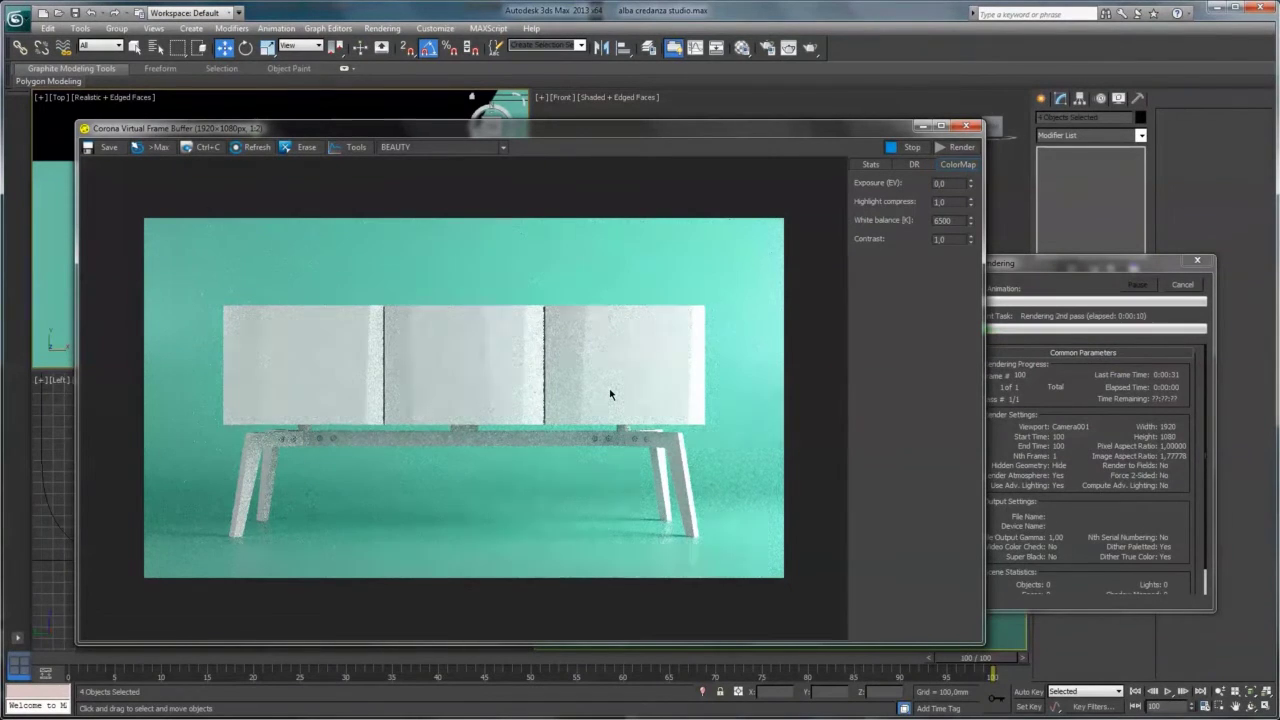
pyautogui.doubleClick(943, 202)
pyautogui.write('2')
pyautogui.press('Return')
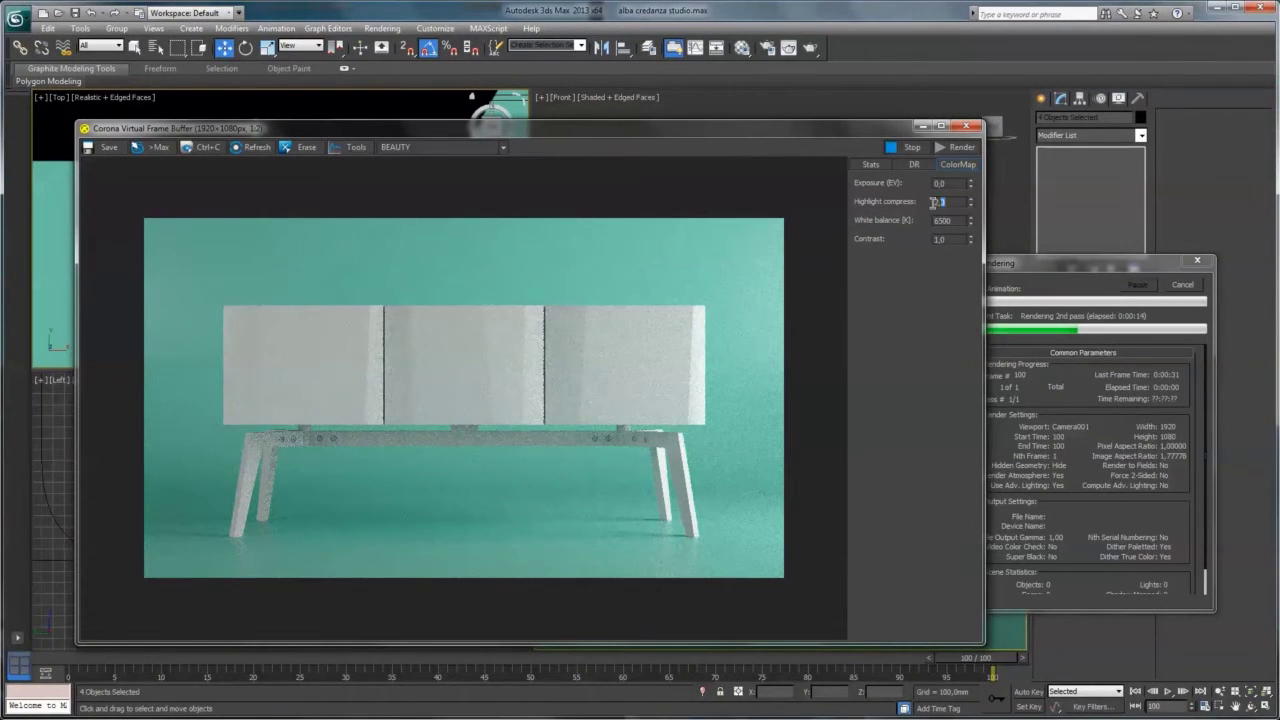
pyautogui.click(936, 202)
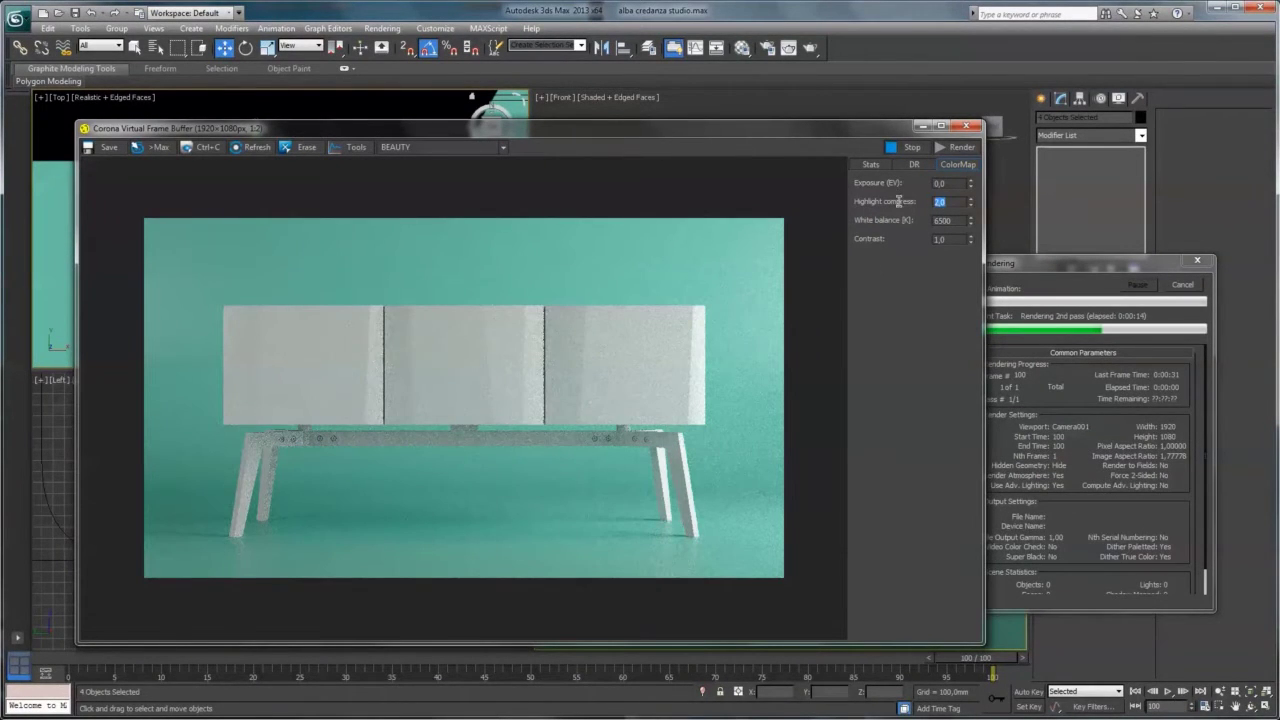
pyautogui.doubleClick(938, 239)
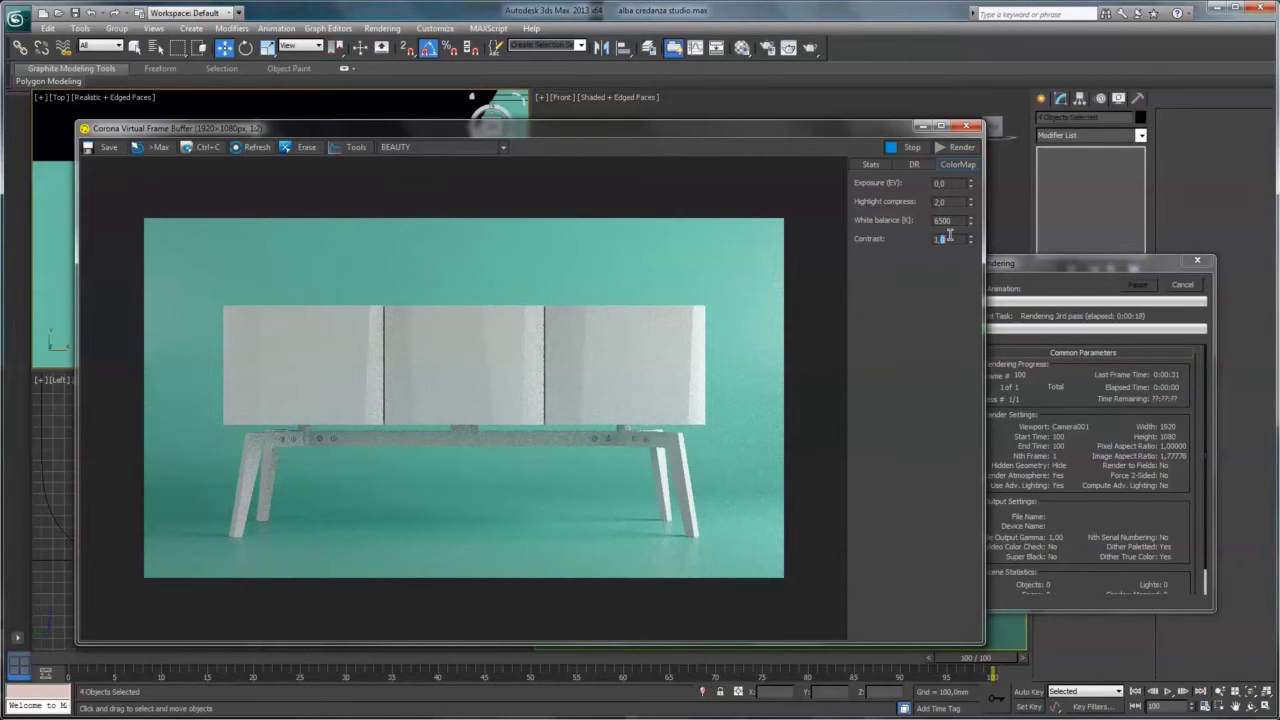
pyautogui.write('1,62')
# Settle highlight compress at 1,50 and exposure at 0,10, then stop and close the render
pyautogui.doubleClick(942, 202)
pyautogui.write('1')
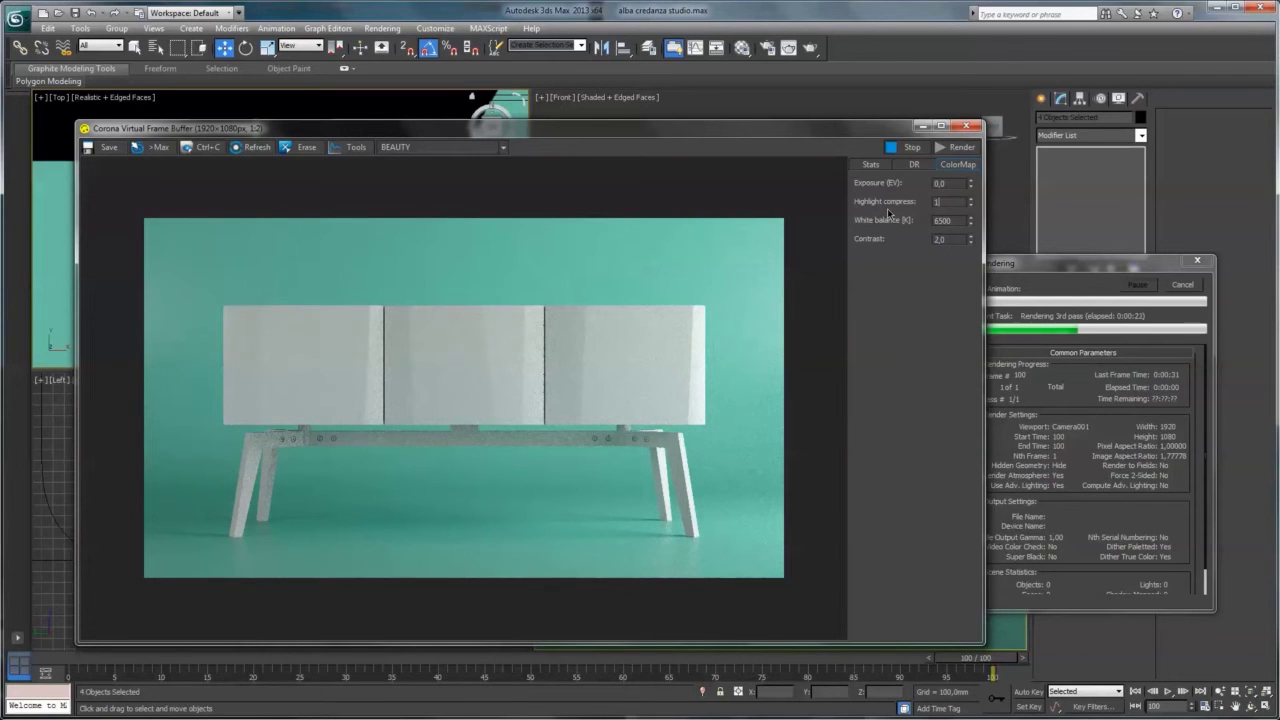
pyautogui.write(',5')
pyautogui.press('Return')
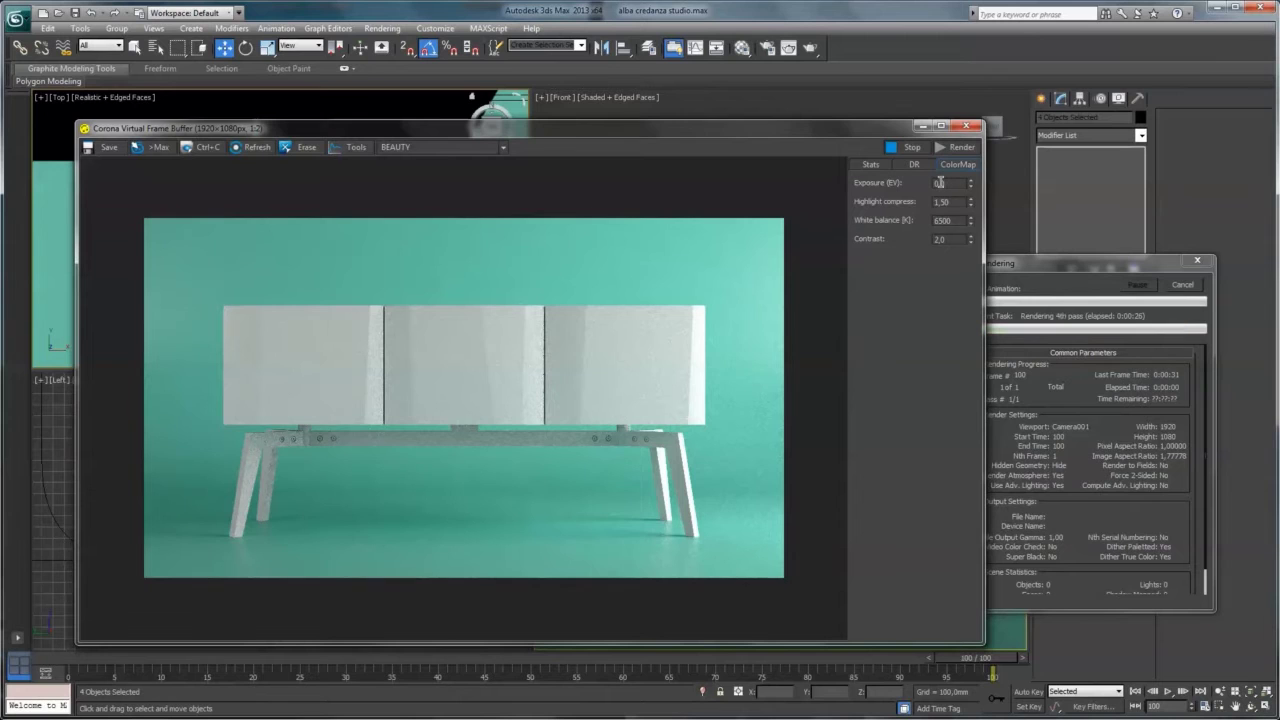
pyautogui.write(',5')
pyautogui.press('Return')
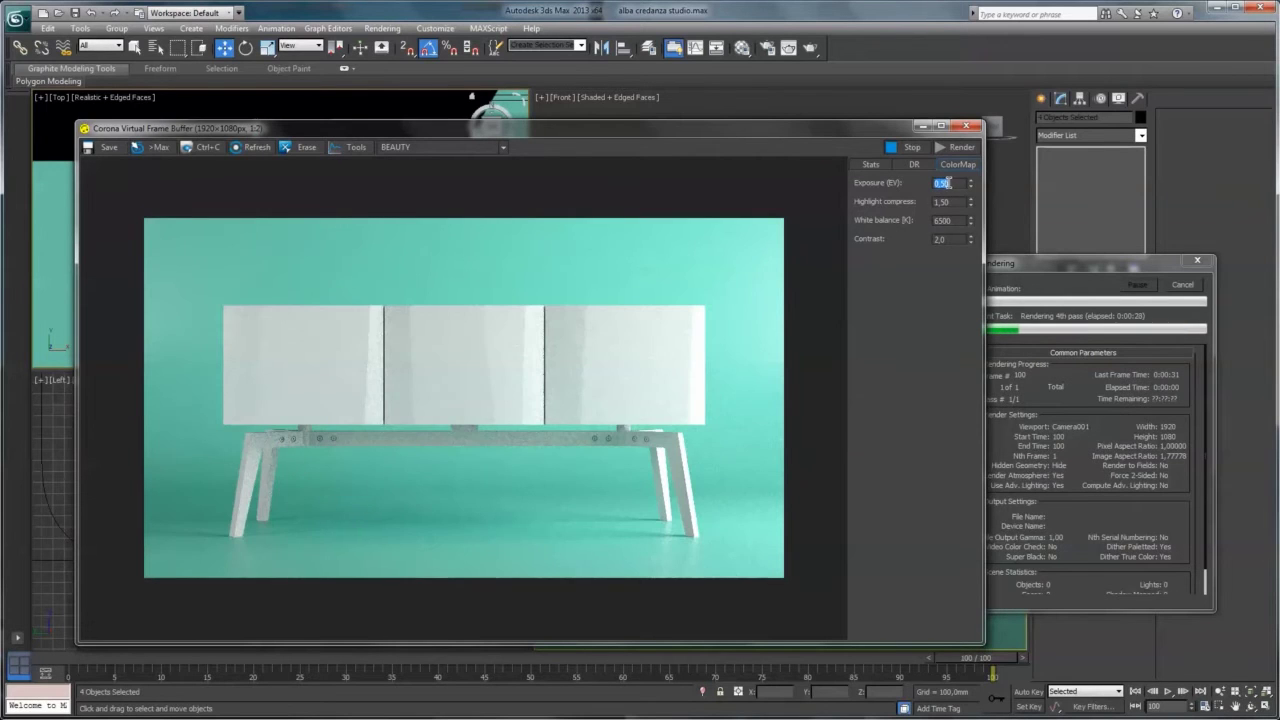
pyautogui.write('0')
pyautogui.press('Return')
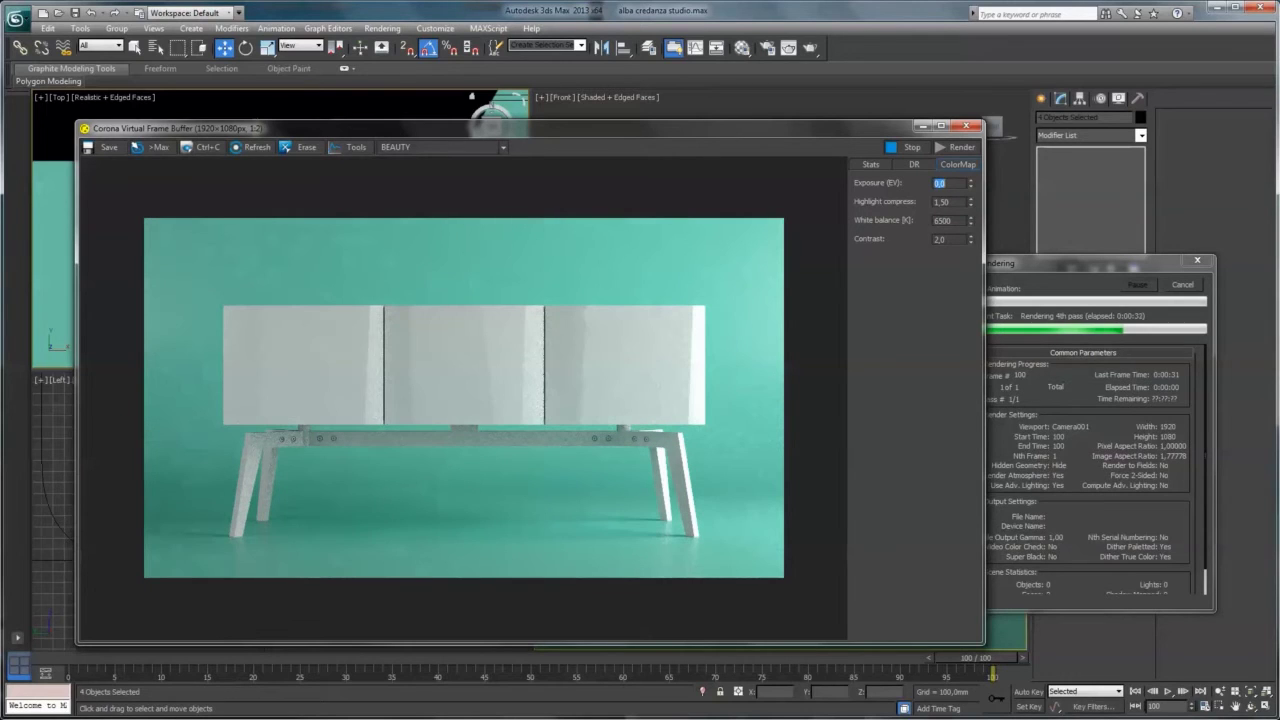
pyautogui.click(940, 184)
pyautogui.write(',1')
pyautogui.press('Return')
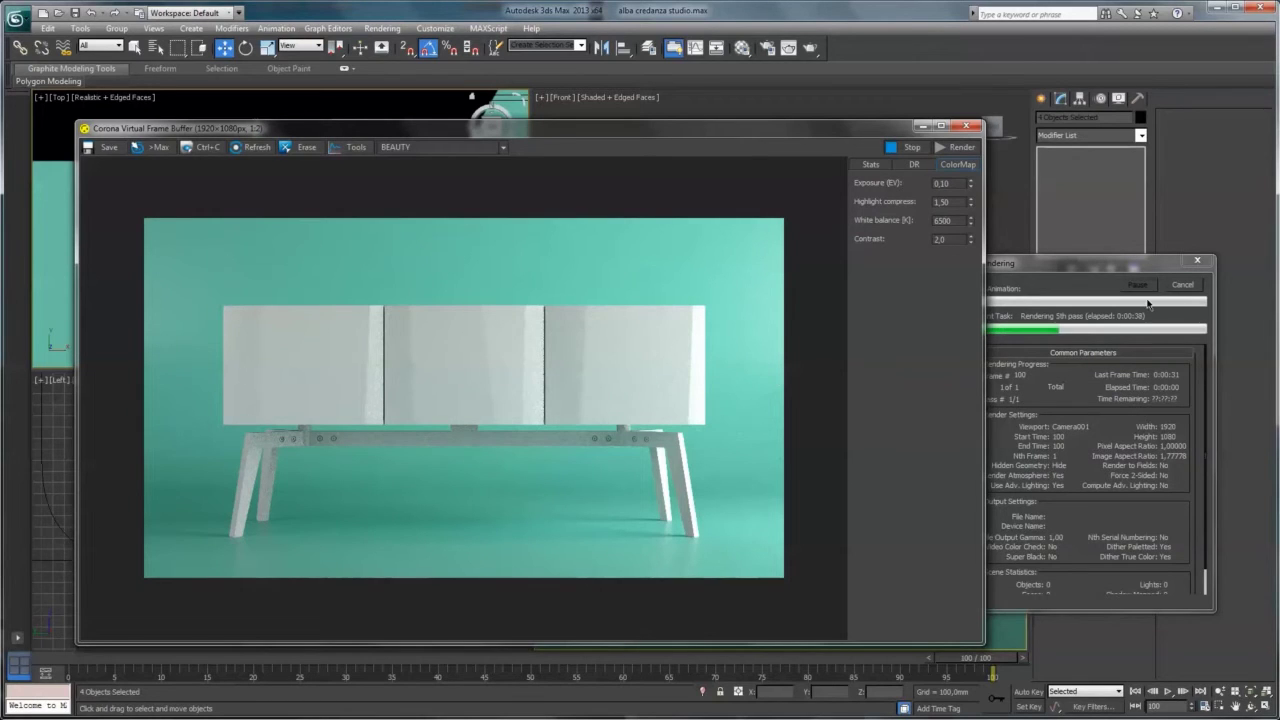
pyautogui.click(1181, 286)
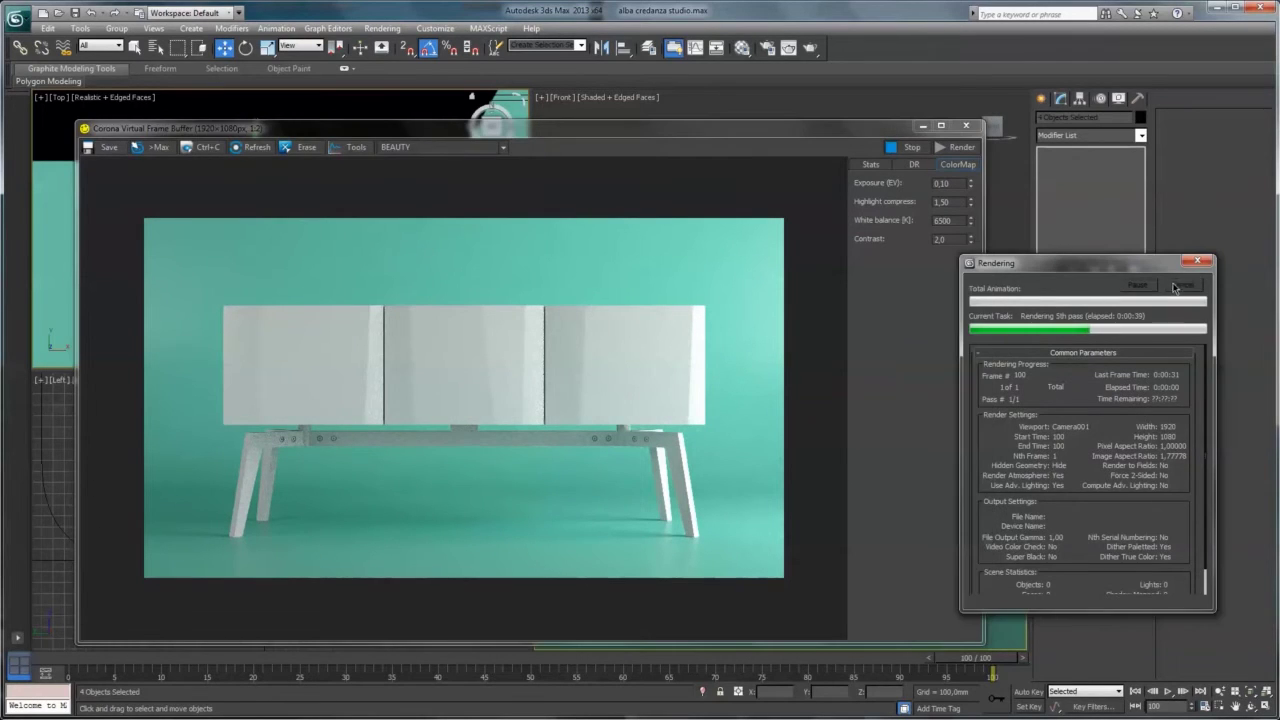
pyautogui.click(966, 127)
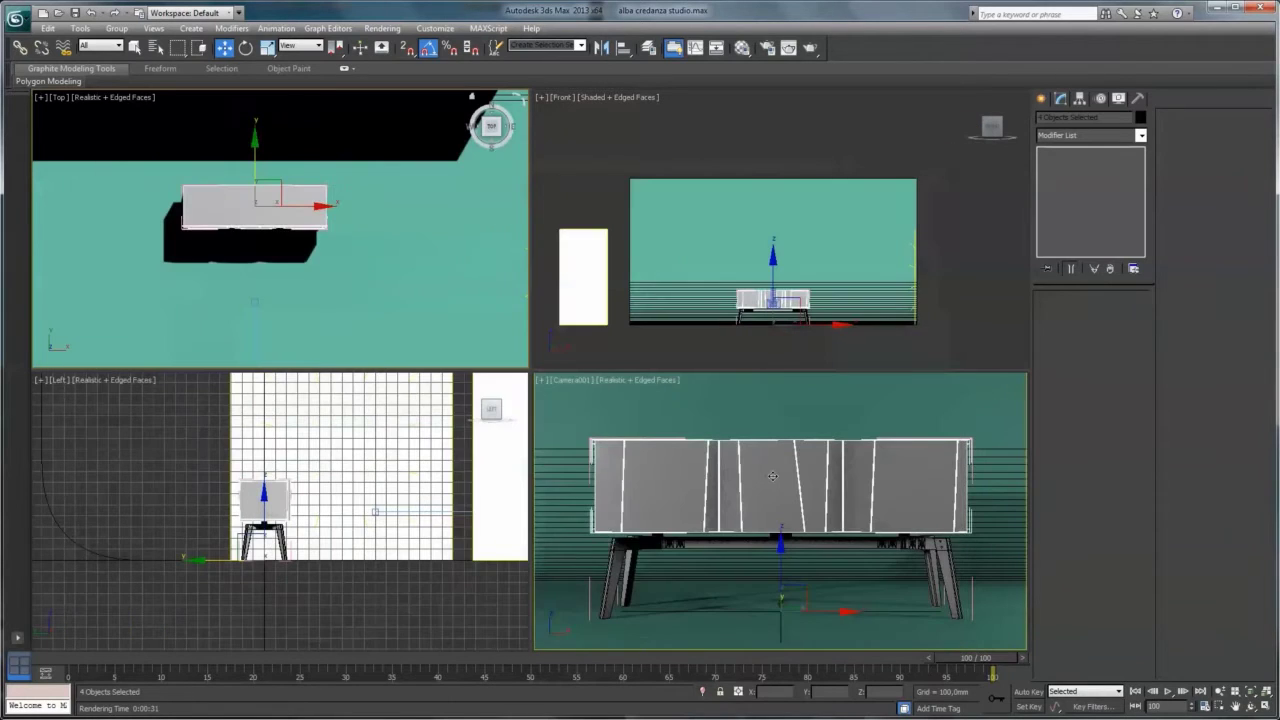
# Give black semi glossy a near-black diffuse colour and reflection level 1,0
pyautogui.press('m')
pyautogui.click(466, 234)
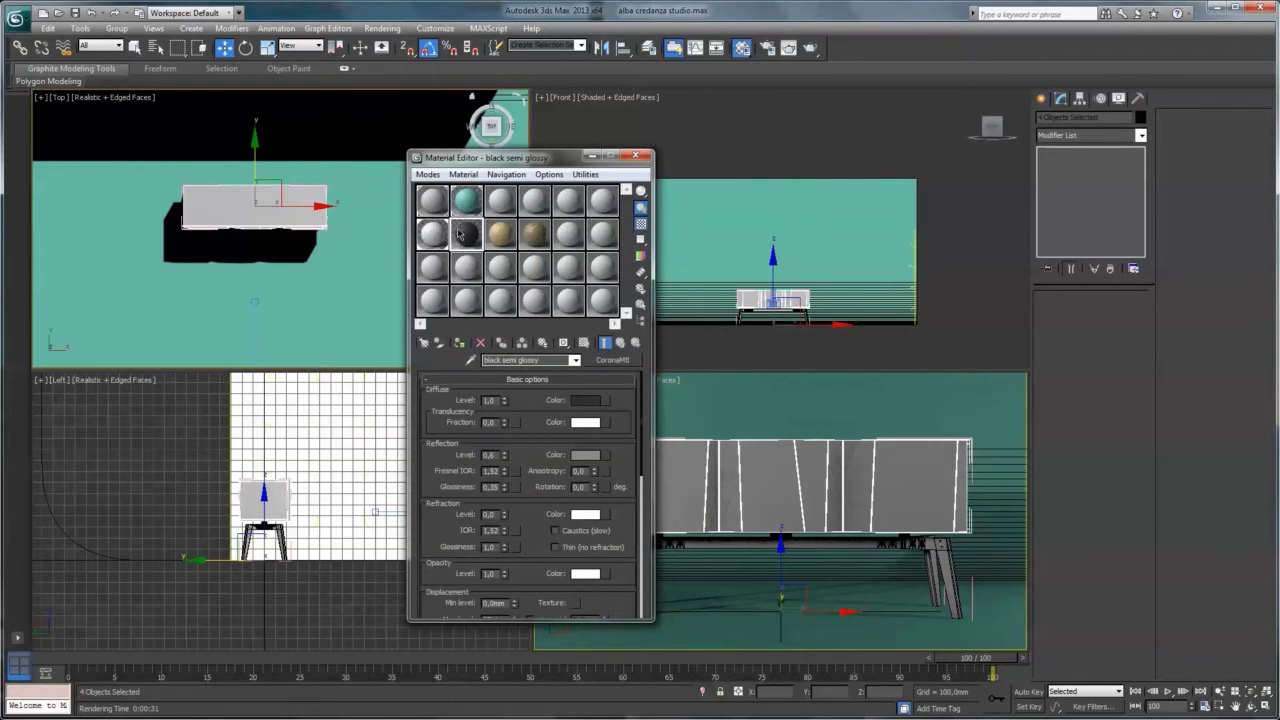
pyautogui.click(585, 400)
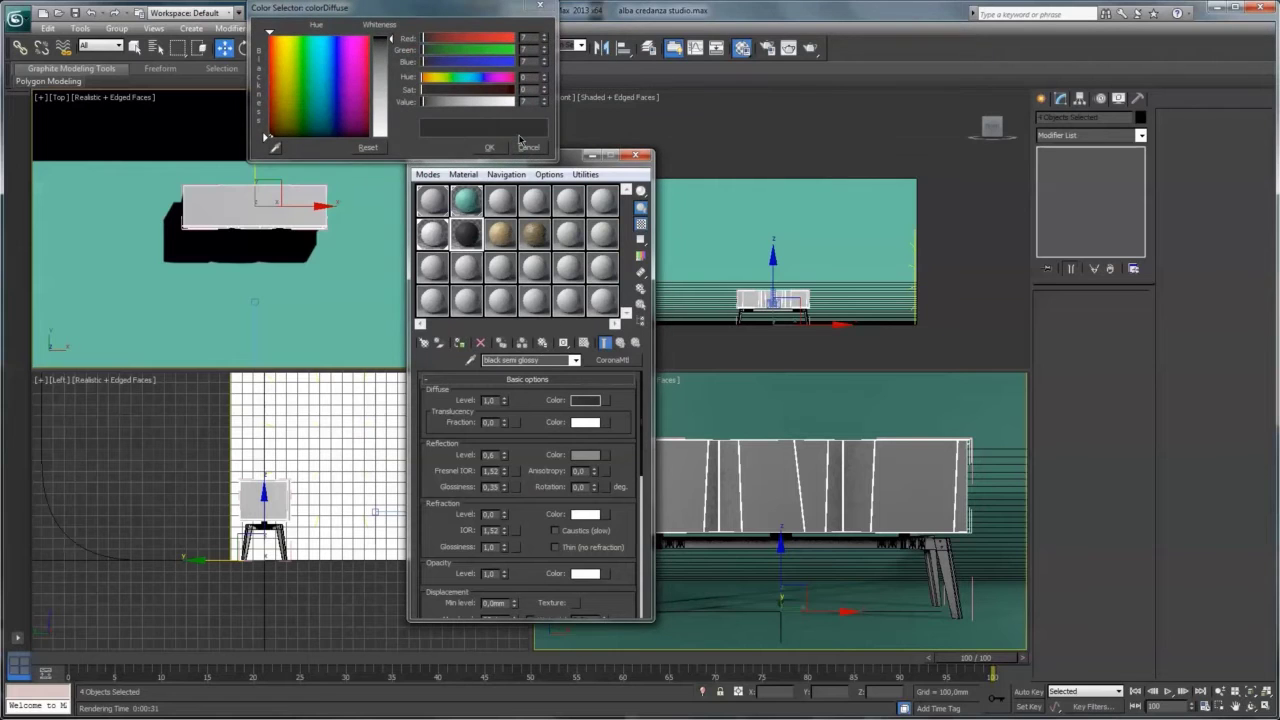
pyautogui.click(494, 148)
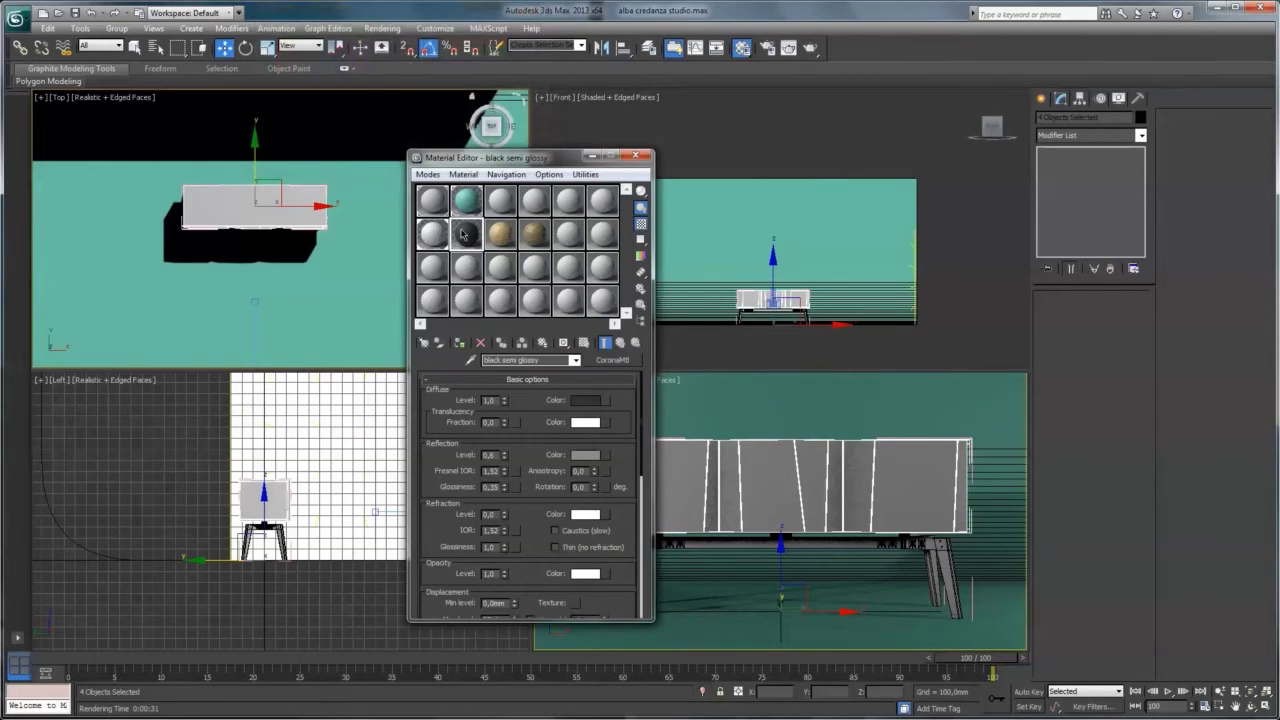
pyautogui.doubleClick(466, 234)
pyautogui.moveTo(360, 319); pyautogui.dragTo(318, 289)
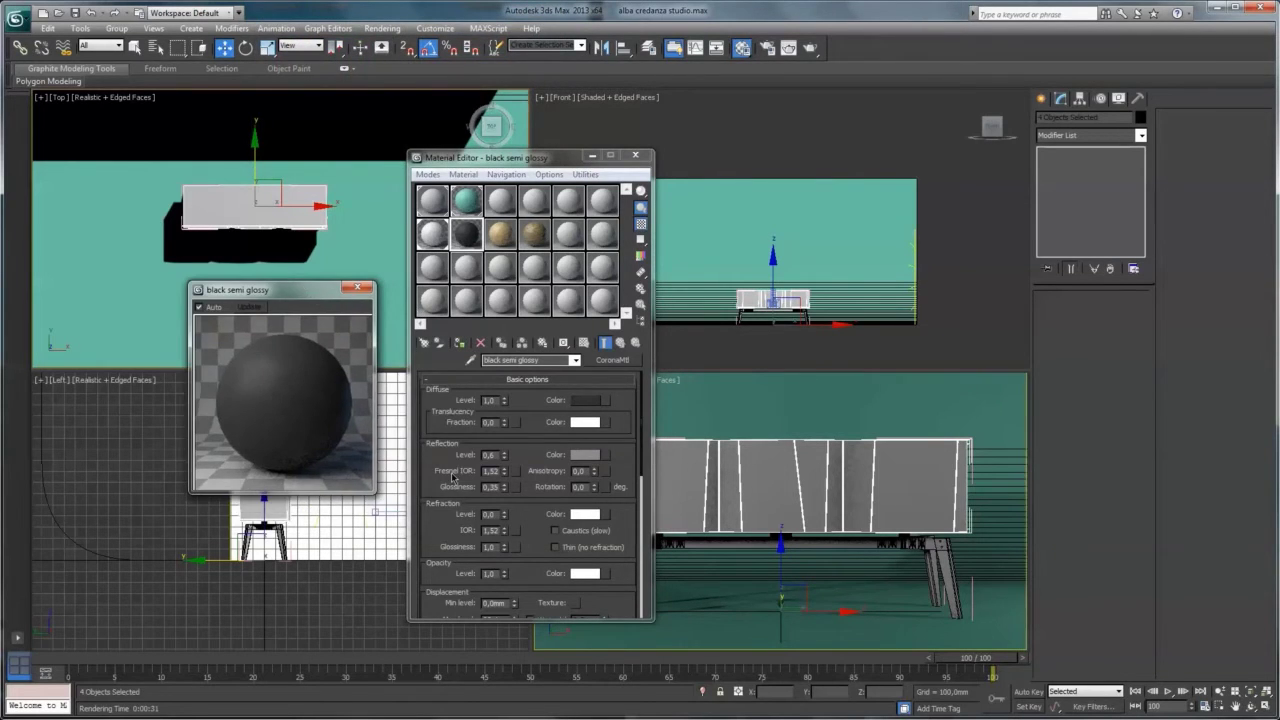
pyautogui.moveTo(435, 450); pyautogui.dragTo(434, 433)
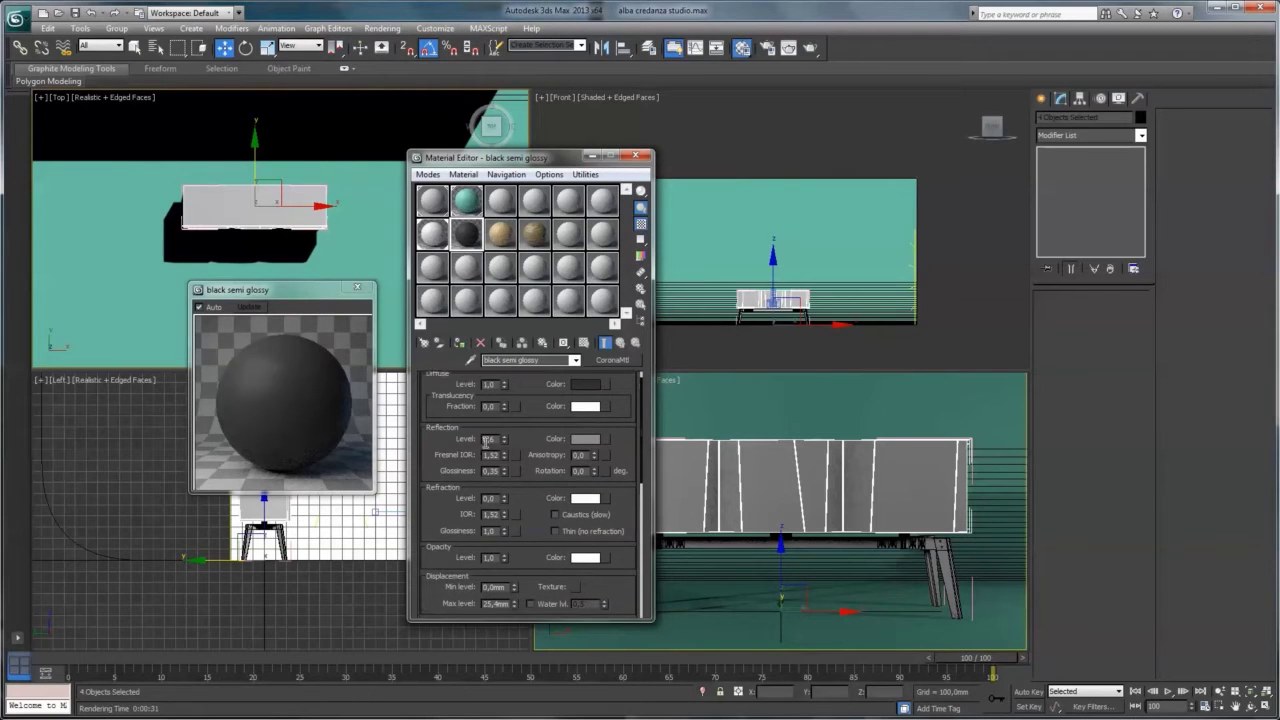
pyautogui.doubleClick(490, 438)
pyautogui.write('1')
pyautogui.press('Return')
# Reduce the Noise bump map size to 0,1 and return to the black semi glossy material
pyautogui.scroll(-2, 527, 505)
pyautogui.scroll(-3, 530, 500)
pyautogui.scroll(-3, 530, 500)
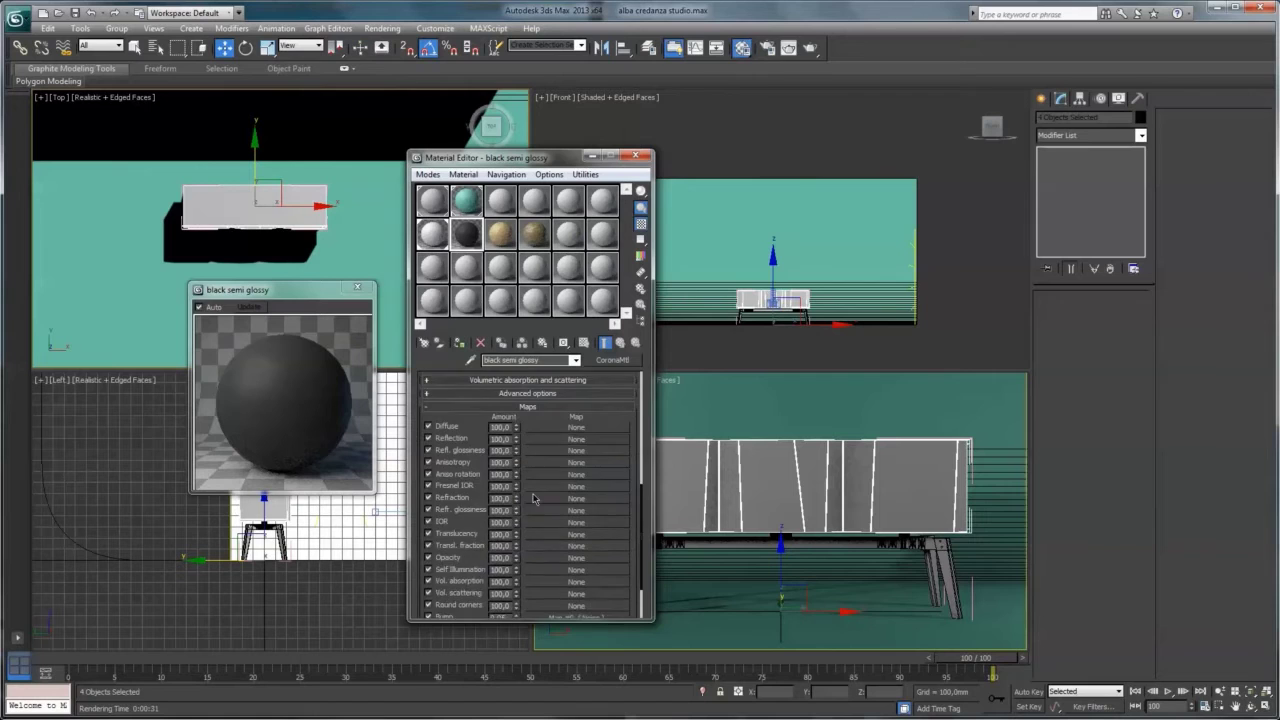
pyautogui.scroll(-2, 533, 497)
pyautogui.click(547, 555)
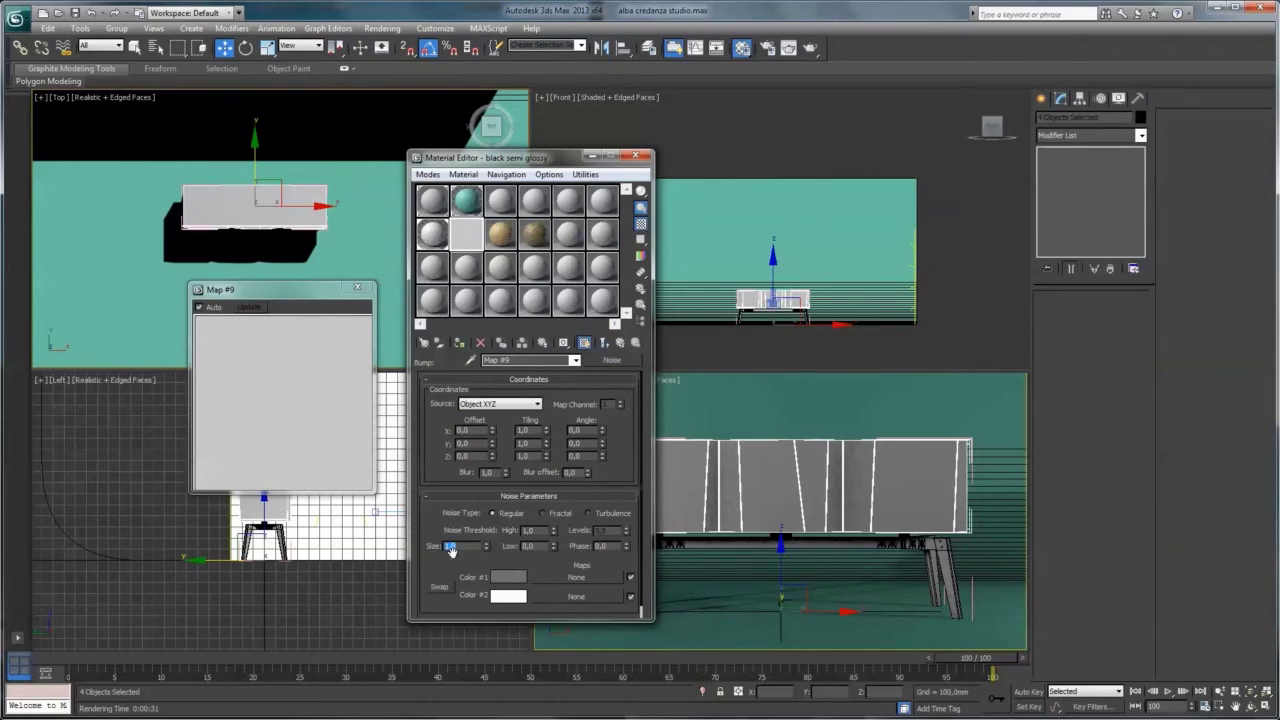
pyautogui.write('0,1')
pyautogui.click(357, 287)
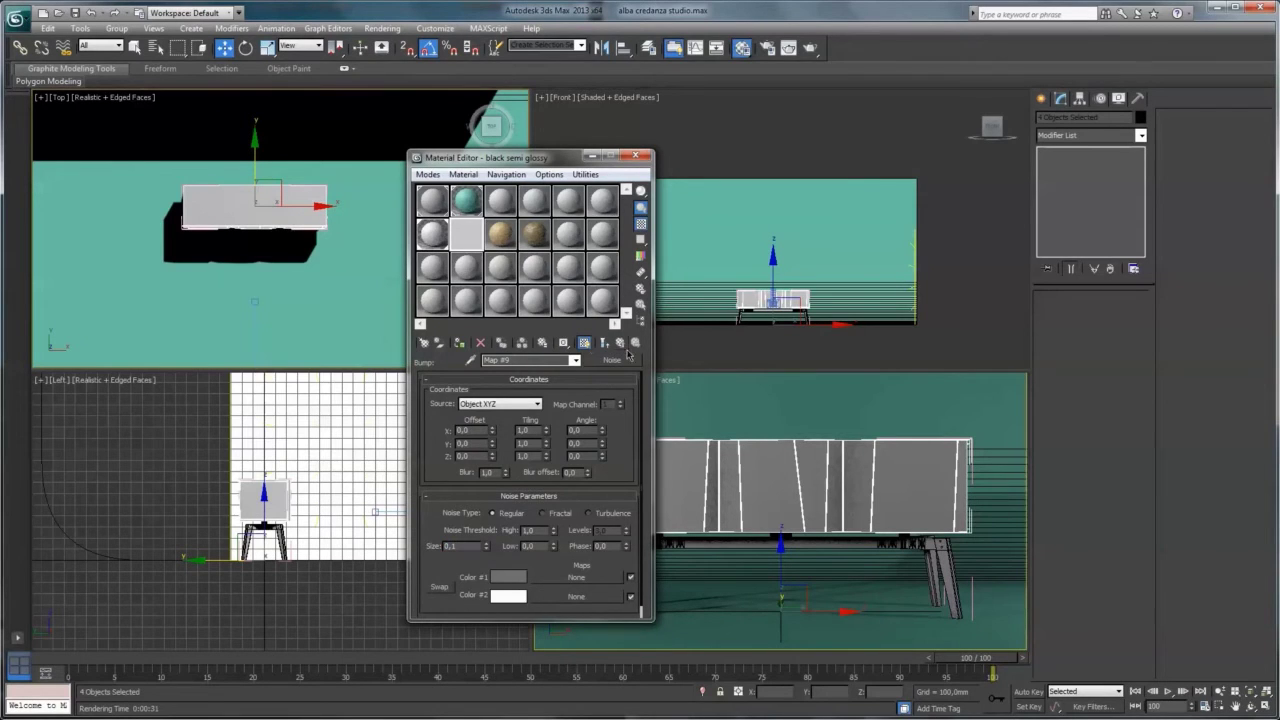
pyautogui.click(620, 343)
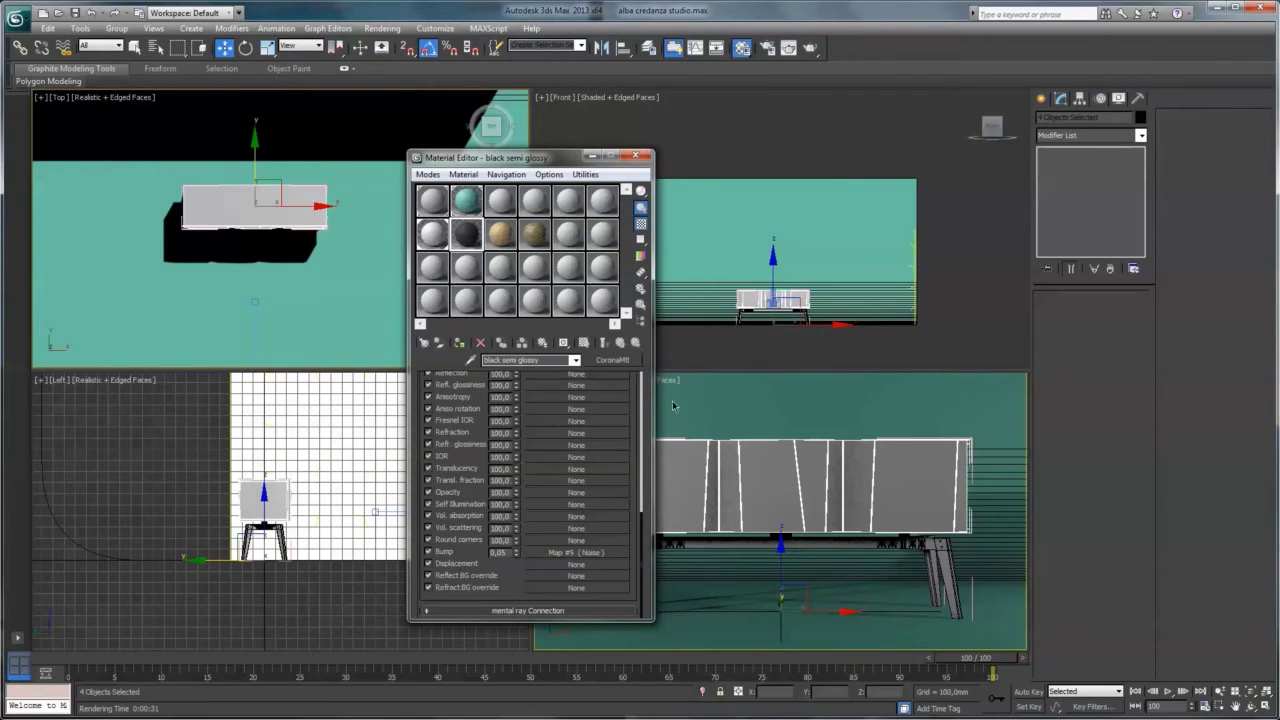
pyautogui.moveTo(574, 160); pyautogui.dragTo(403, 146)
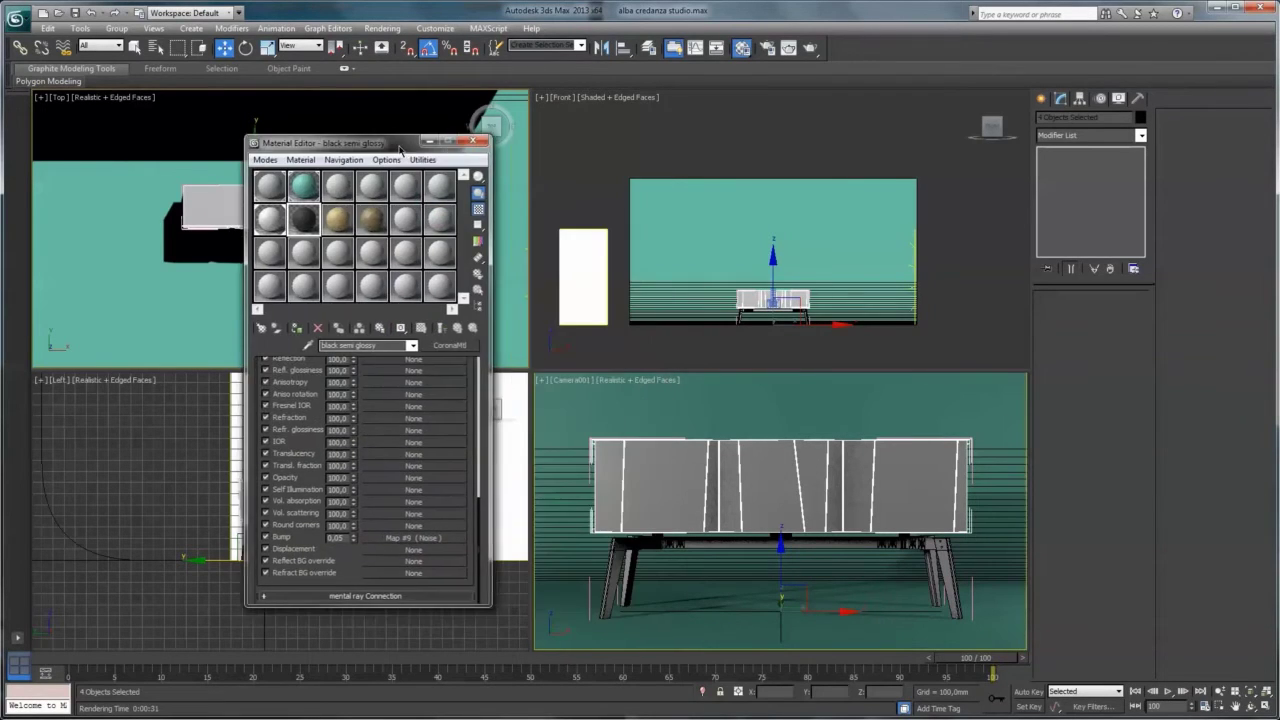
# Assign black semi-glossy to the under-cabinet parts and add cylindrical UVW mapping to Cylinder001
pyautogui.click(655, 537)
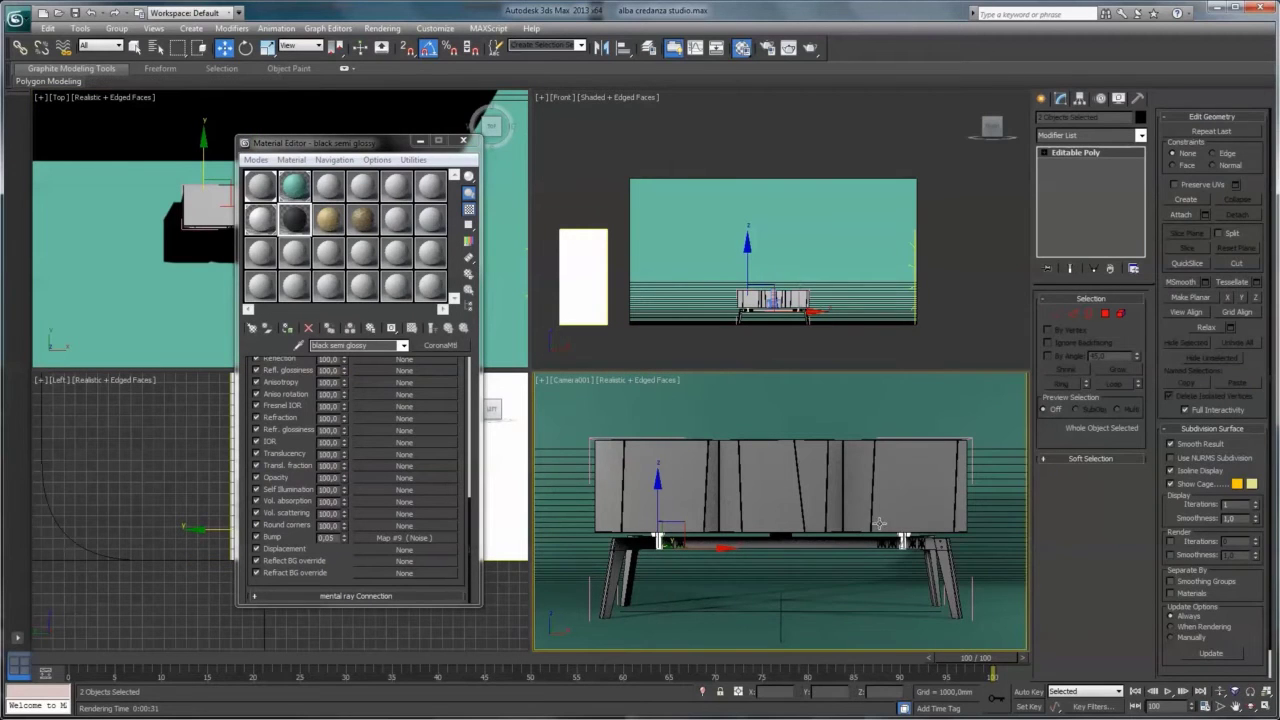
pyautogui.click(290, 330)
pyautogui.click(903, 541)
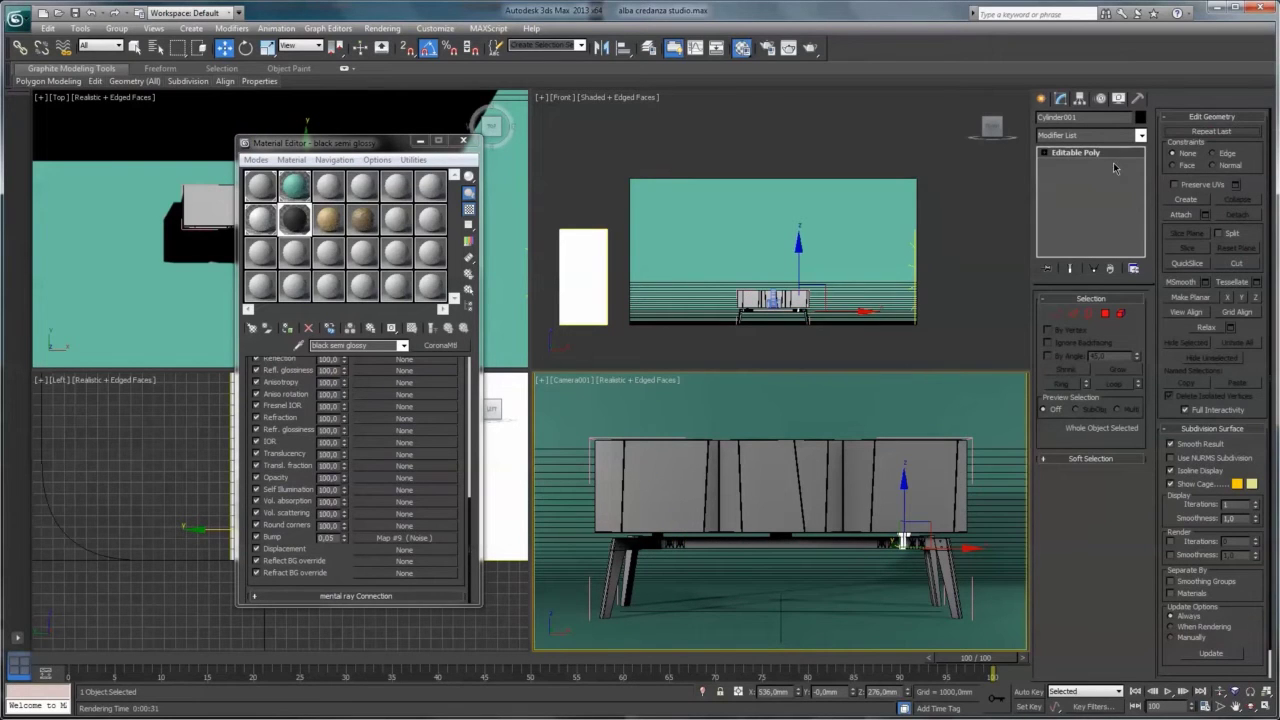
pyautogui.click(1140, 135)
pyautogui.moveTo(1141, 172); pyautogui.dragTo(1141, 480)
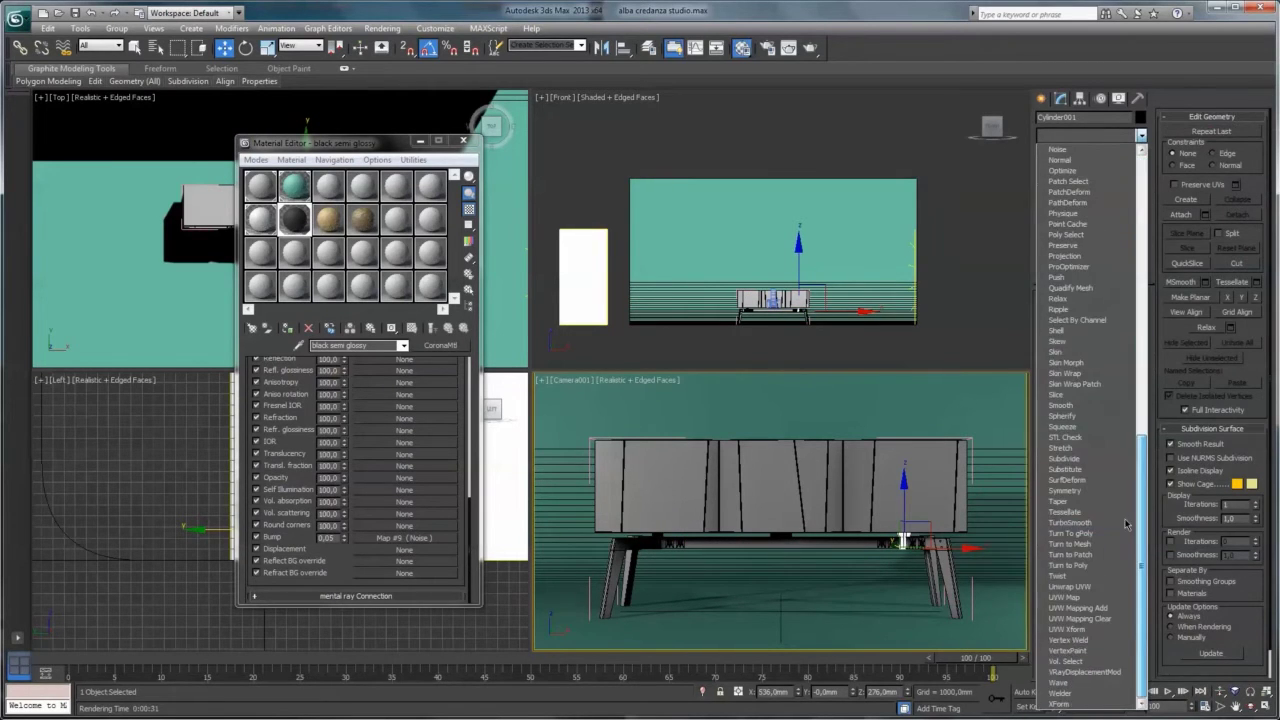
pyautogui.click(1080, 610)
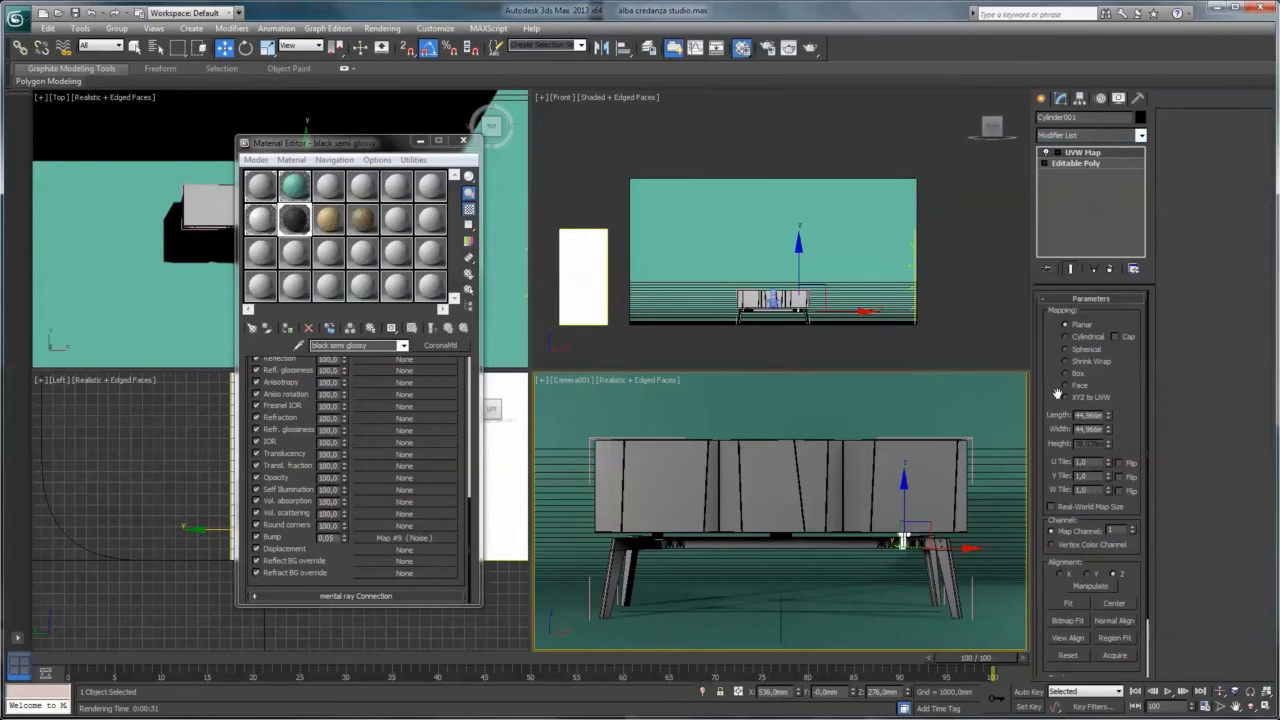
pyautogui.click(1066, 337)
pyautogui.click(660, 542)
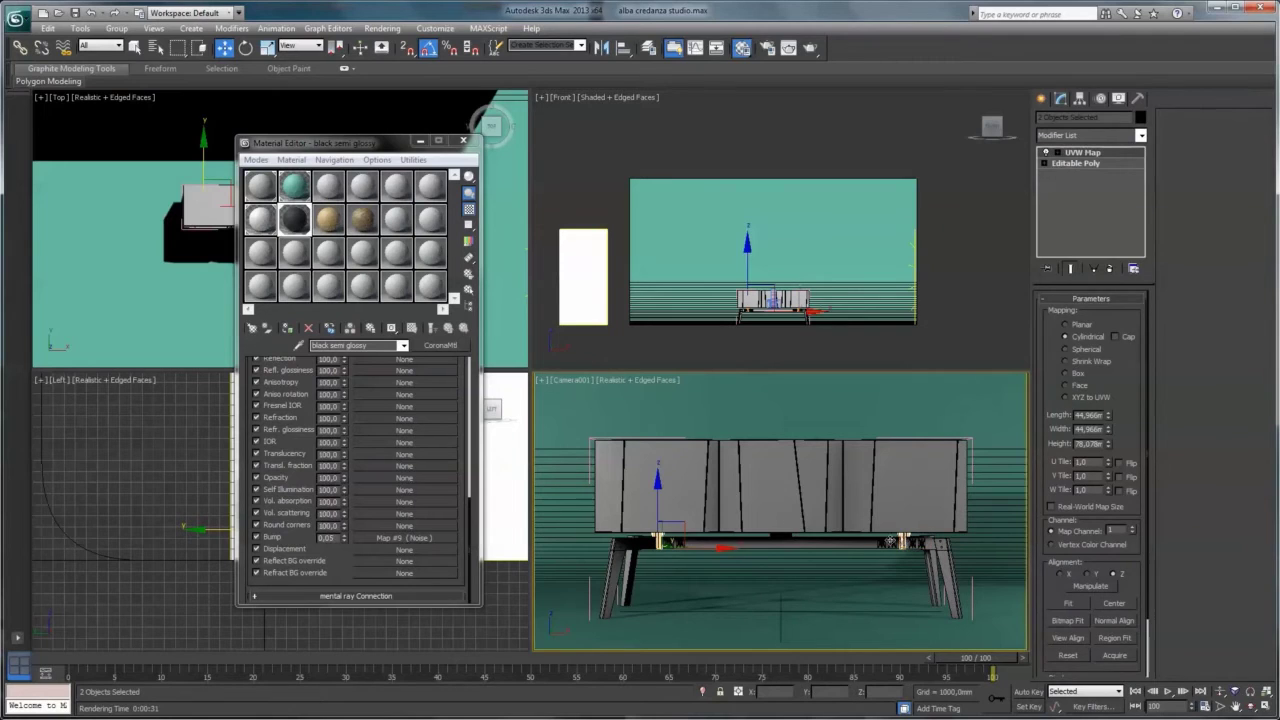
pyautogui.keyDown('ctrl'); pyautogui.click(903, 542); pyautogui.keyUp('ctrl')
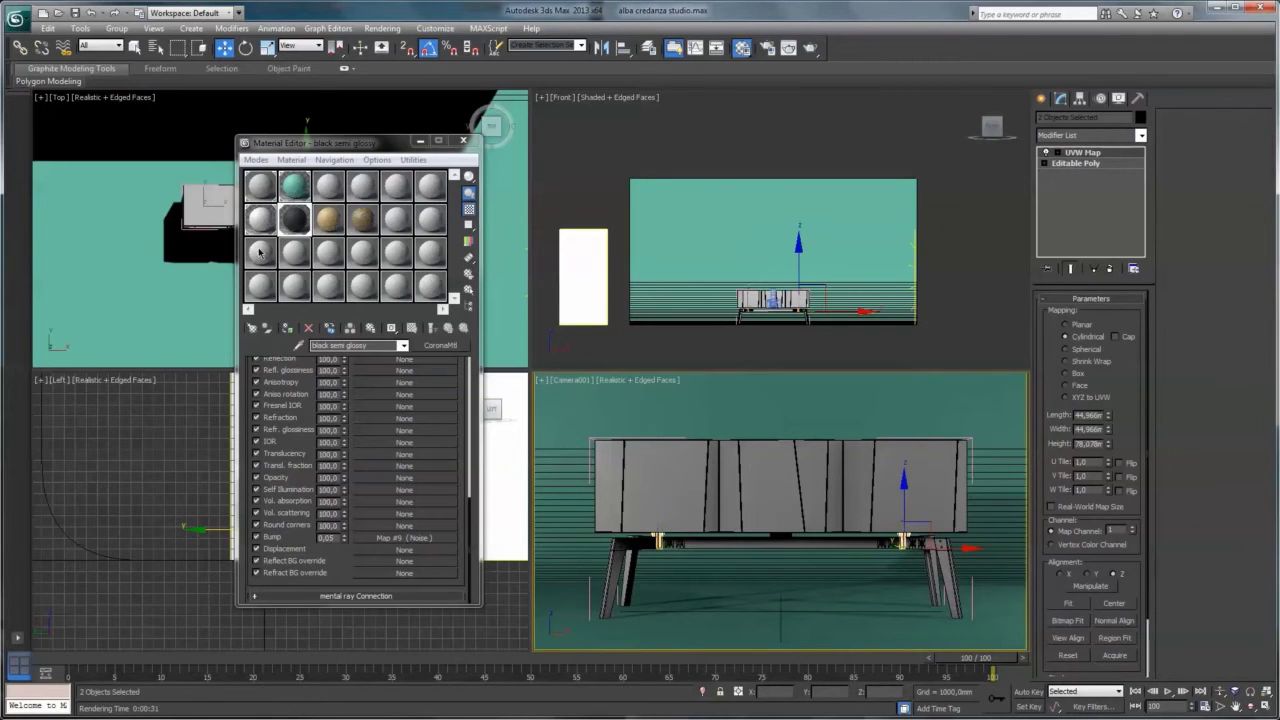
pyautogui.click(458, 143)
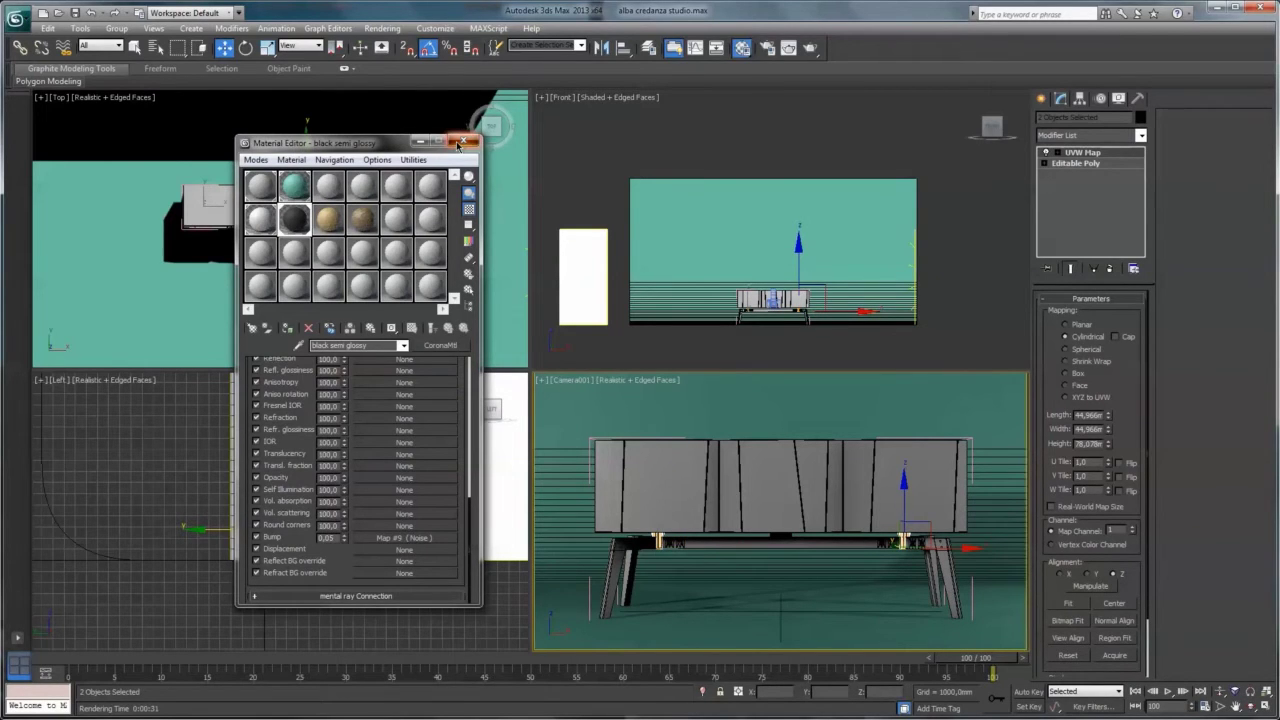
# Set Area to Render to Region, frame the right leg joint, and test-render it
pyautogui.press('F10')
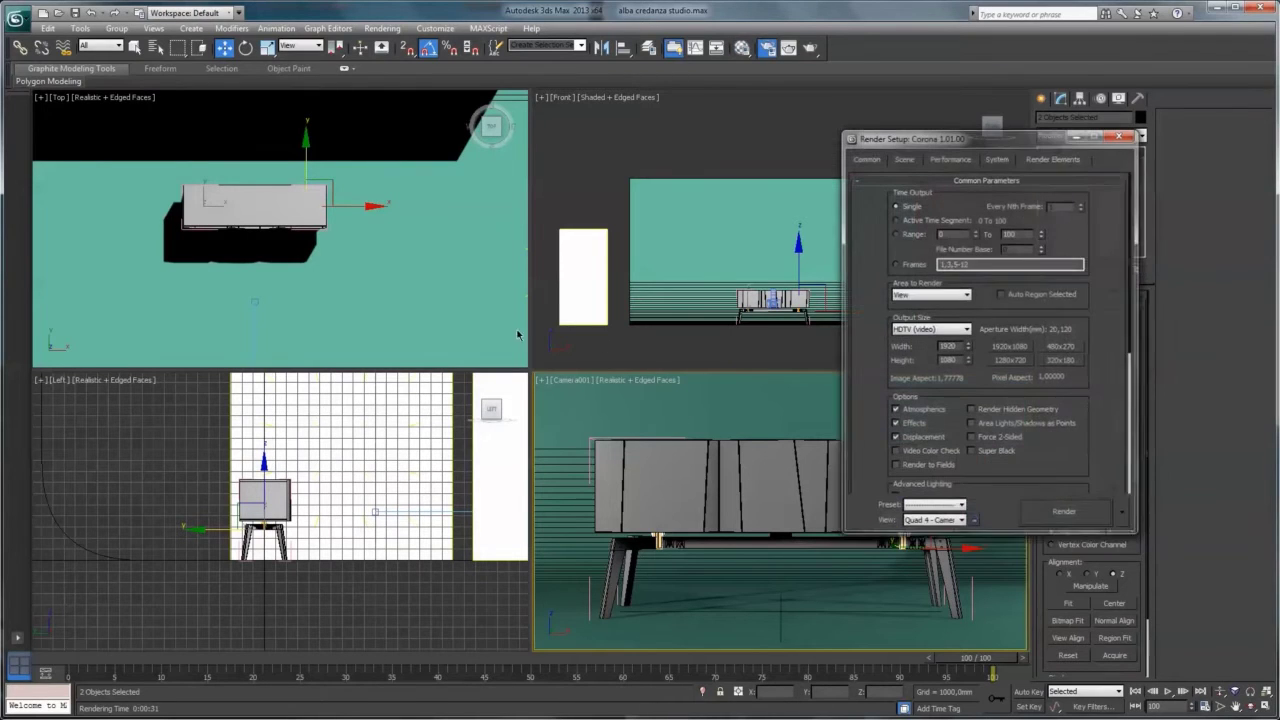
pyautogui.click(907, 294)
pyautogui.click(910, 323)
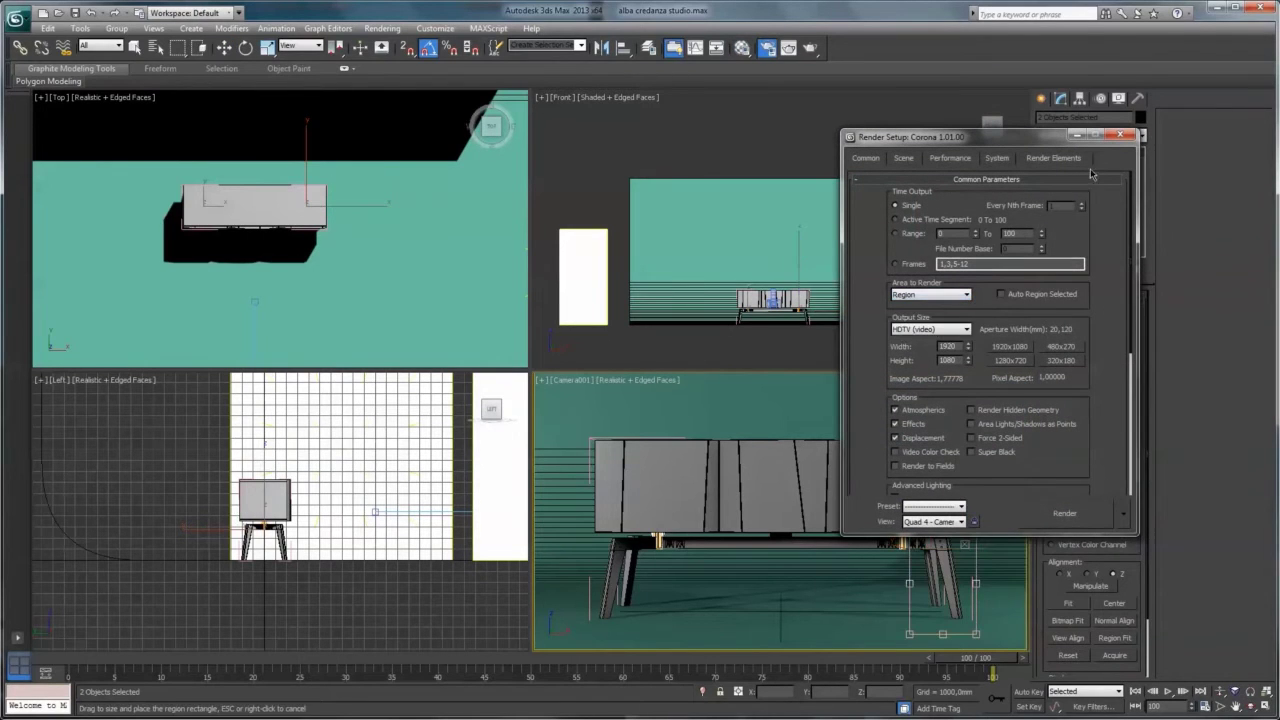
pyautogui.click(1121, 136)
pyautogui.moveTo(930, 600); pyautogui.dragTo(940, 617)
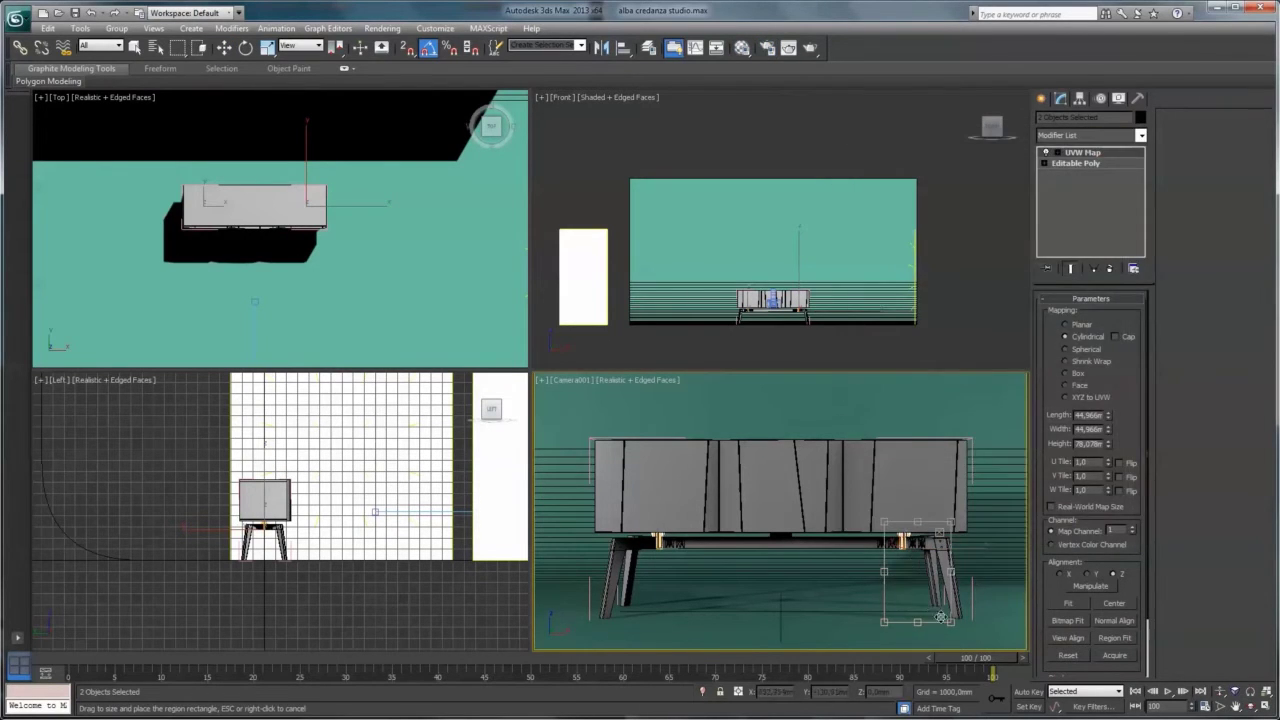
pyautogui.moveTo(940, 533); pyautogui.dragTo(920, 560)
pyautogui.press('F10')
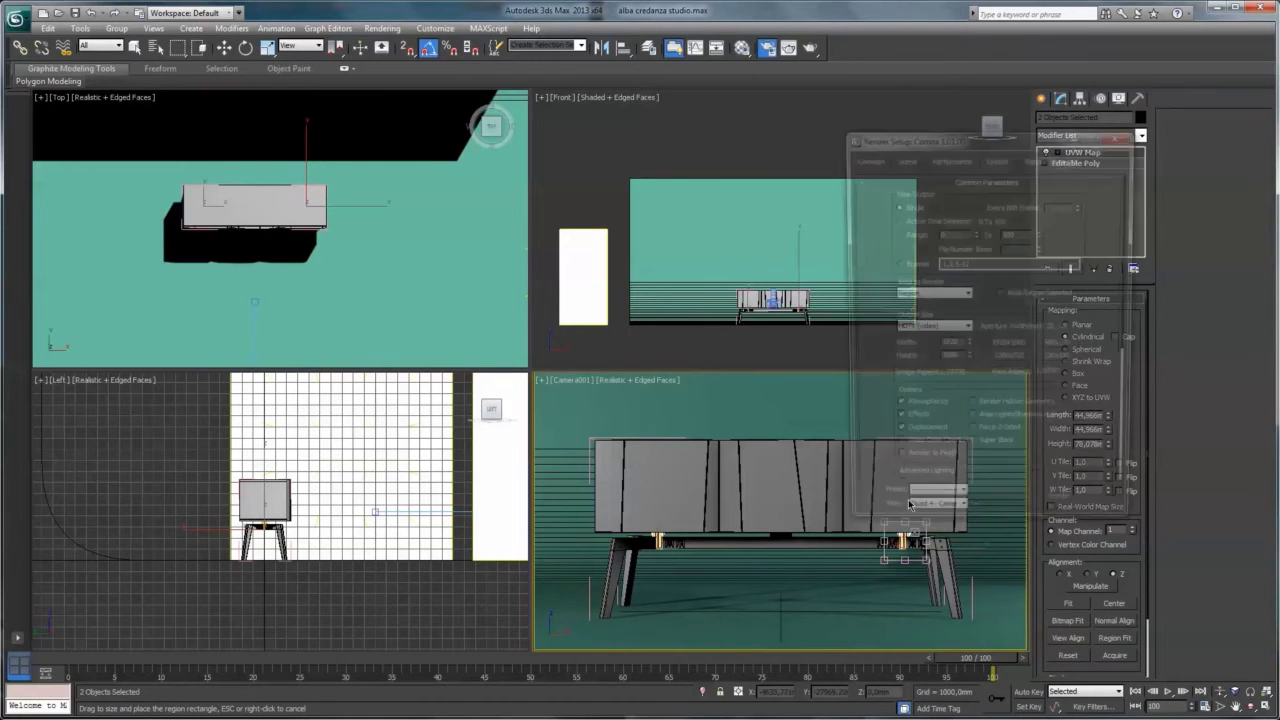
pyautogui.click(1063, 515)
pyautogui.scroll(2, 663, 457)
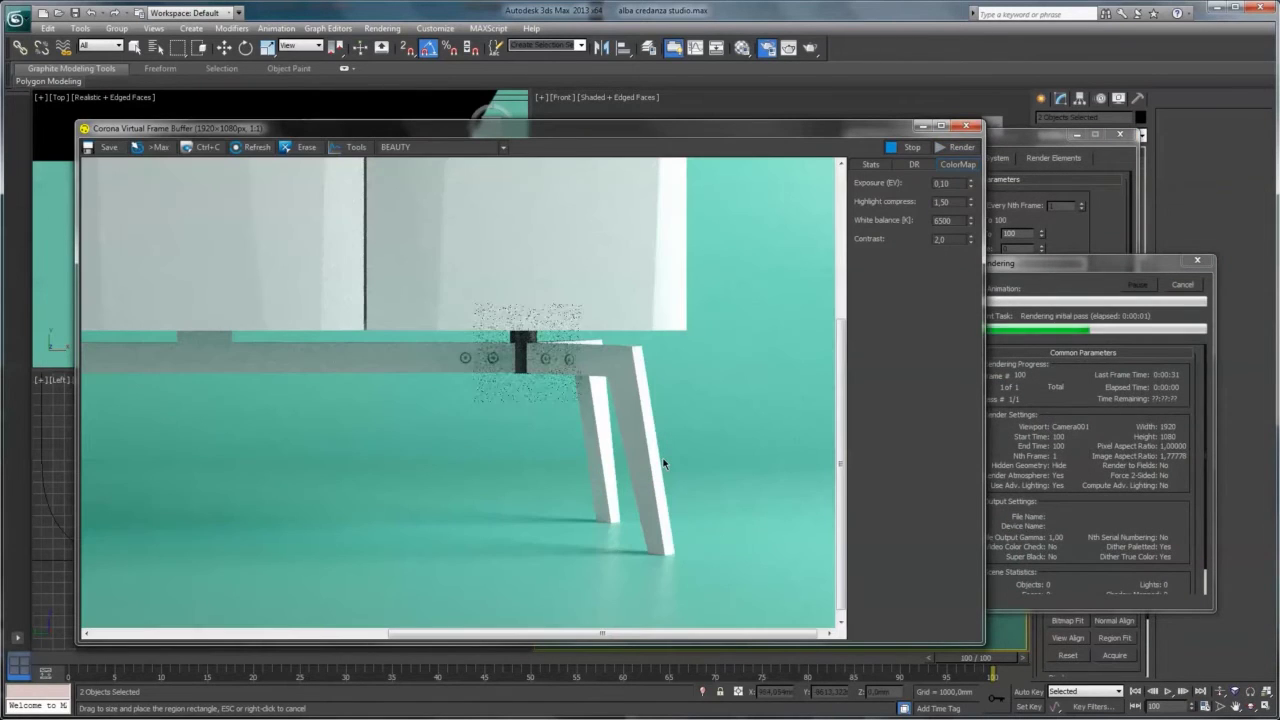
pyautogui.scroll(2, 533, 350)
pyautogui.scroll(-2, 530, 350)
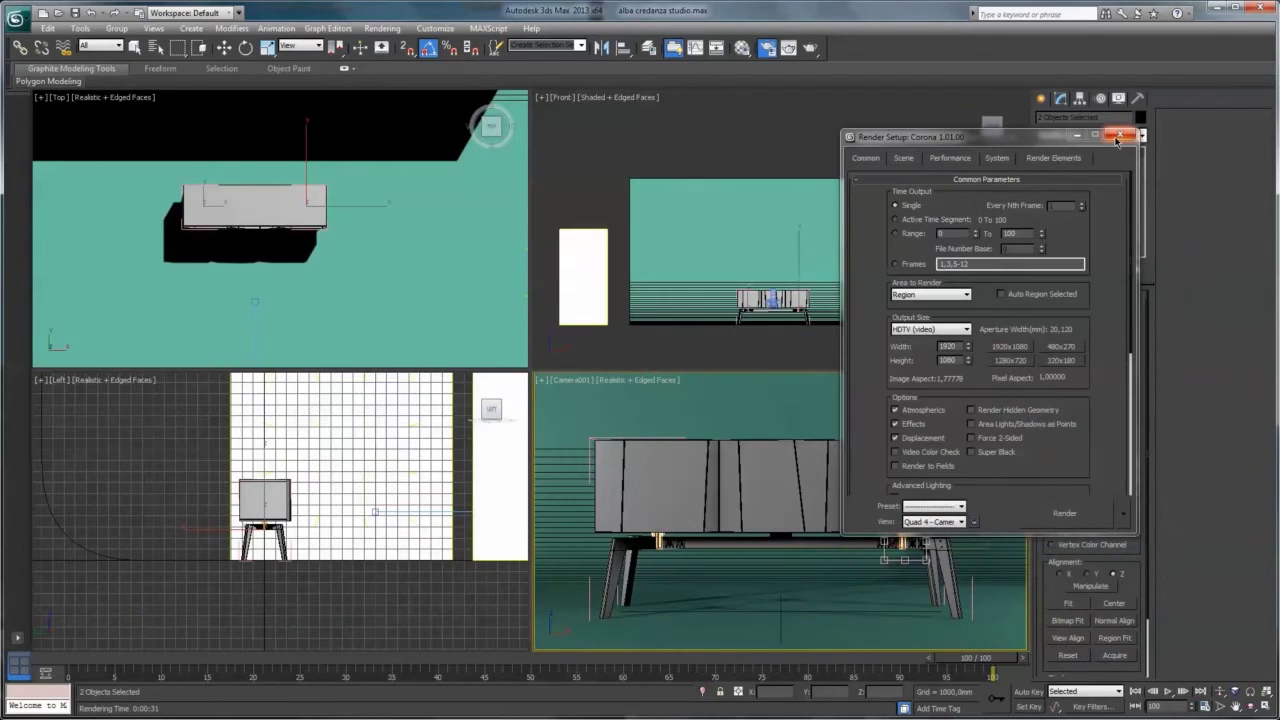
pyautogui.click(1119, 136)
# Open the wood material's diffuse Color Correction map and an enlarged wood texture preview
pyautogui.press('w')
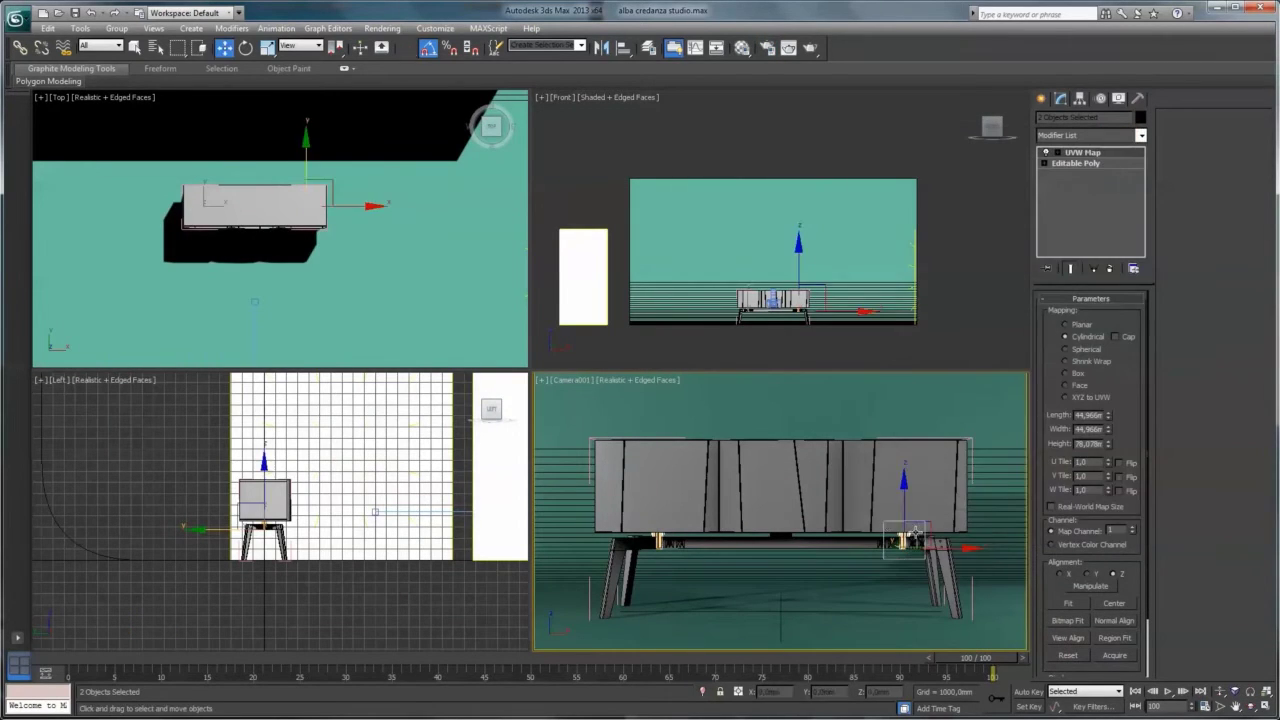
pyautogui.press('m')
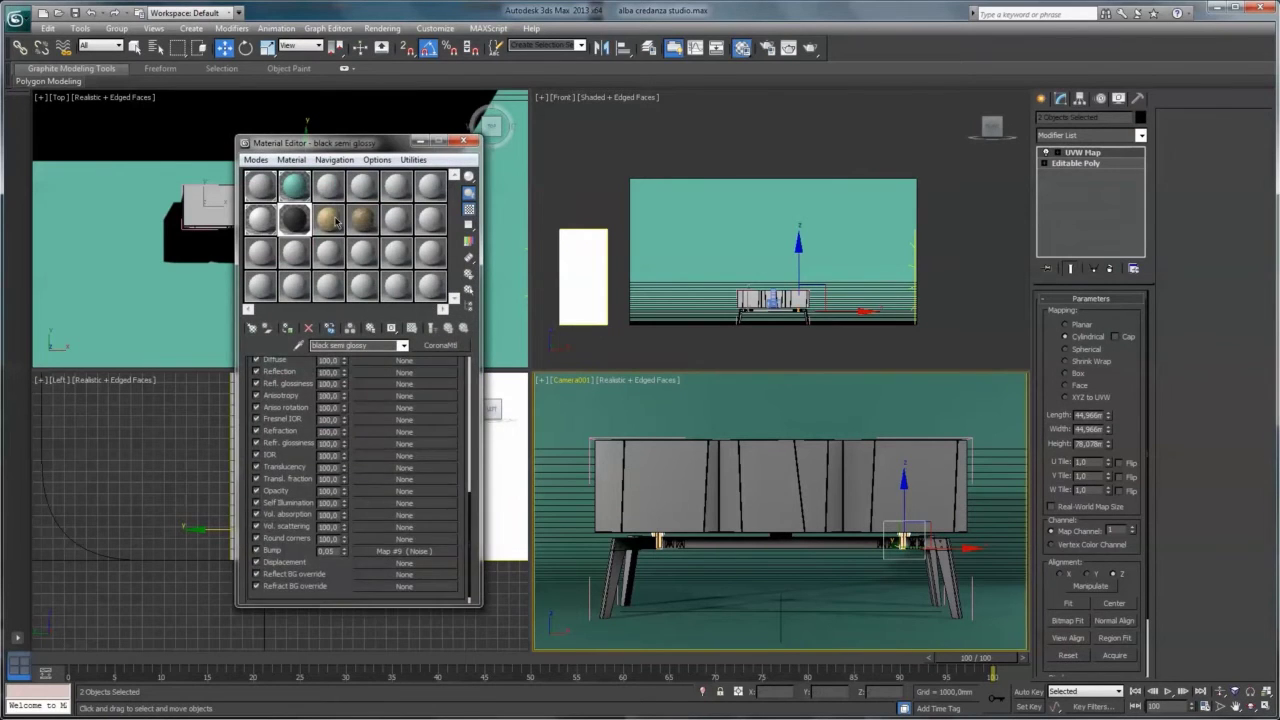
pyautogui.click(337, 222)
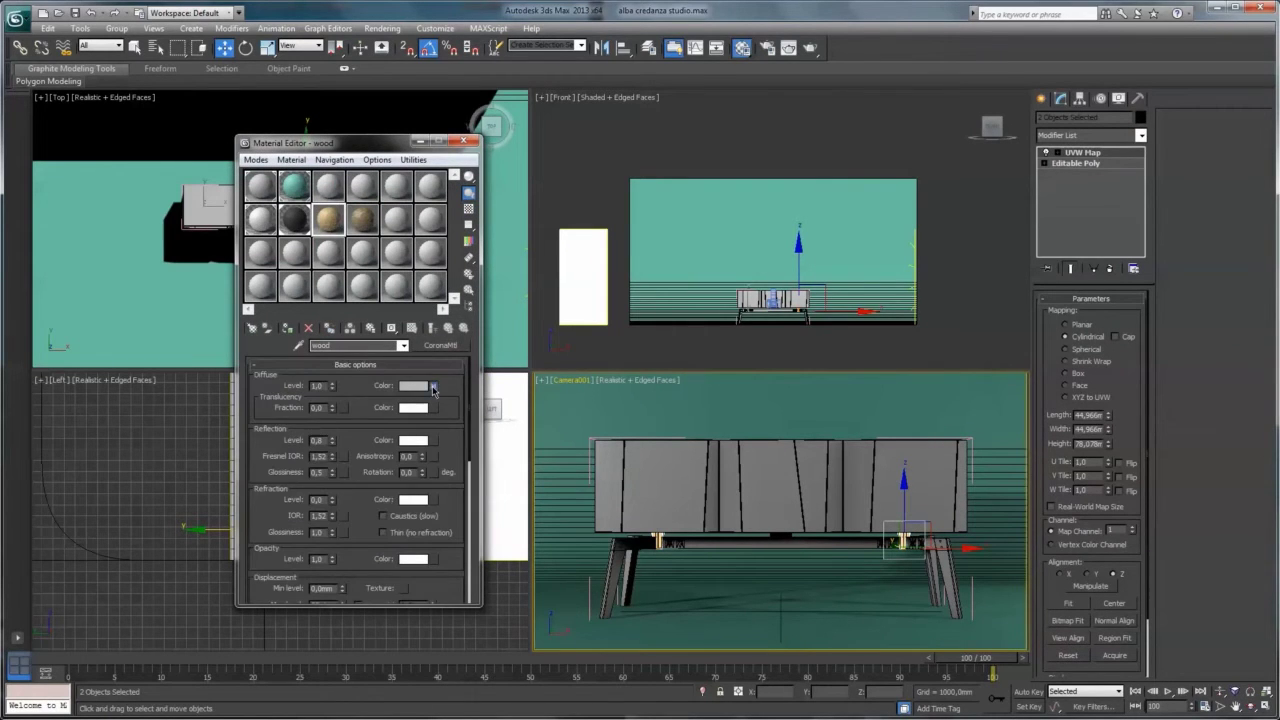
pyautogui.click(432, 386)
pyautogui.click(433, 330)
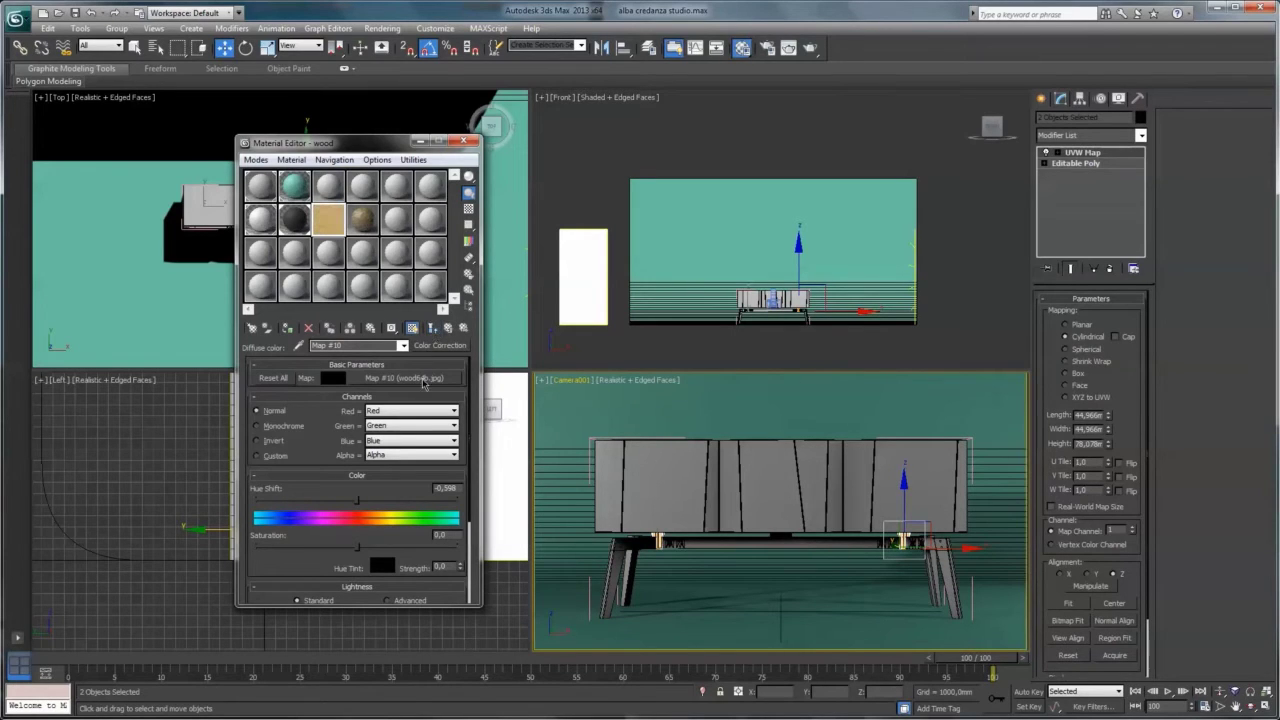
pyautogui.click(425, 378)
pyautogui.click(432, 330)
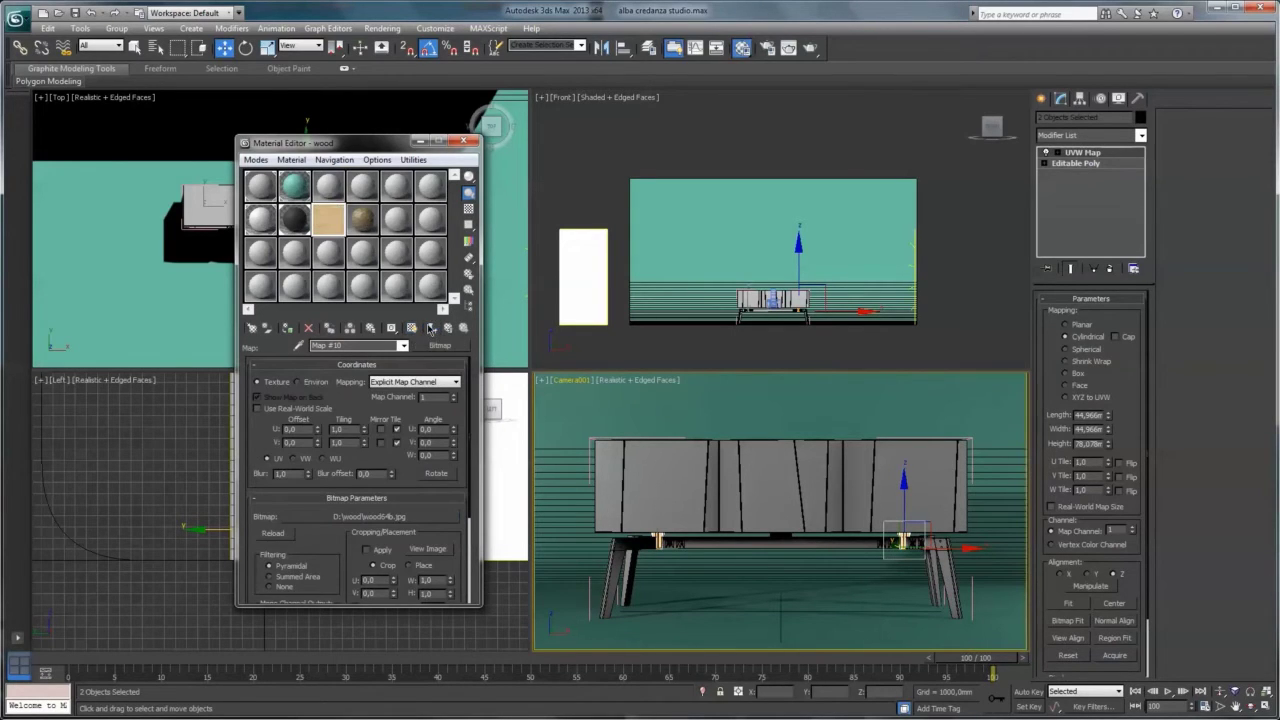
pyautogui.doubleClick(331, 232)
pyautogui.moveTo(301, 295); pyautogui.dragTo(621, 211)
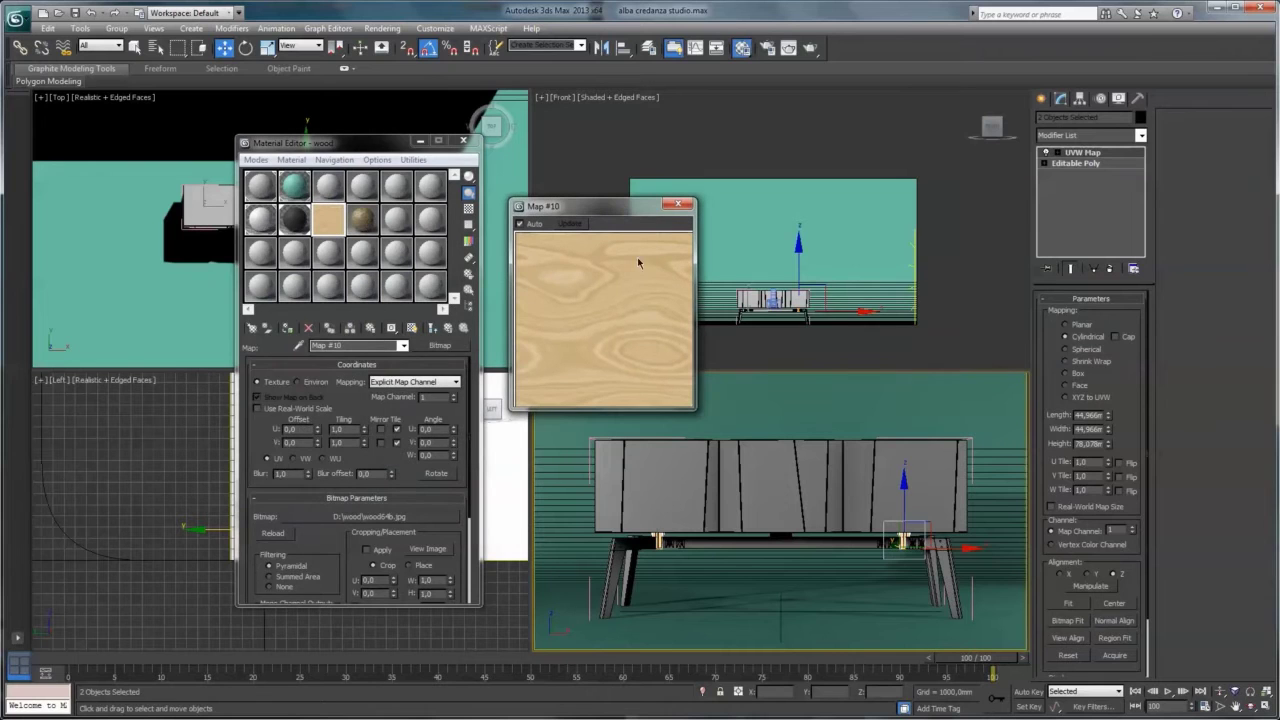
pyautogui.moveTo(695, 409); pyautogui.dragTo(830, 540)
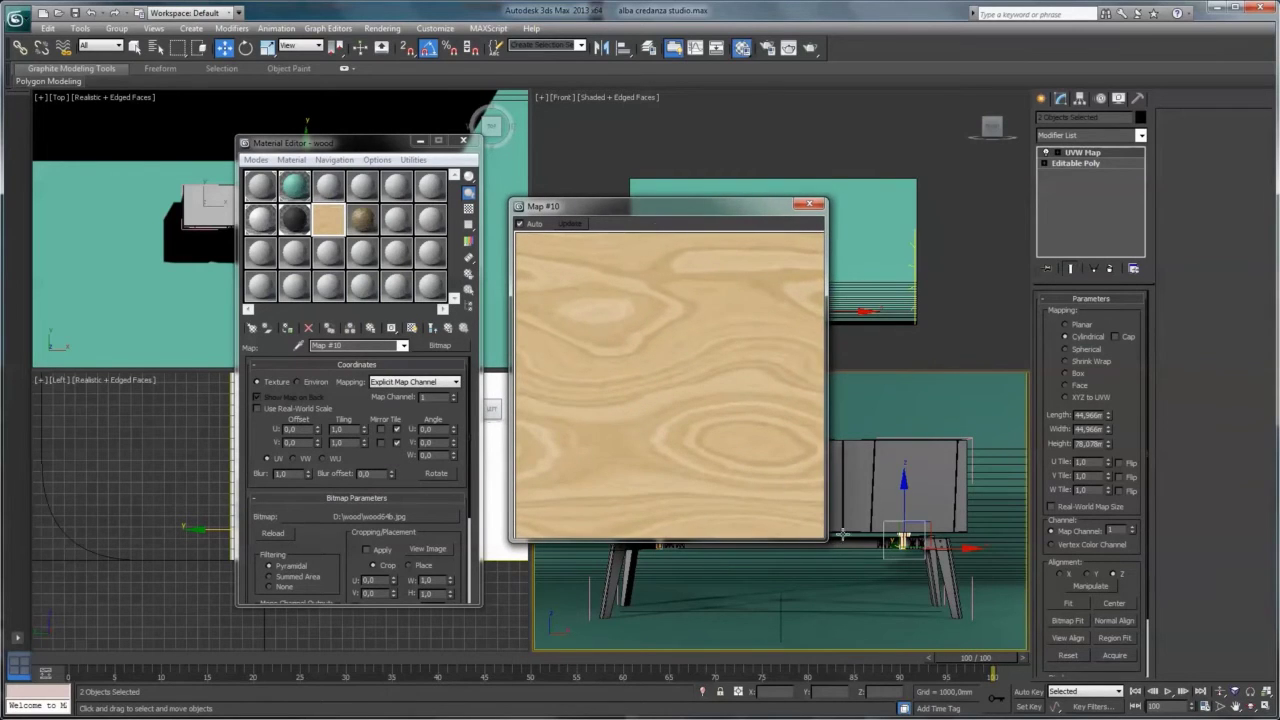
pyautogui.moveTo(652, 211); pyautogui.dragTo(648, 191)
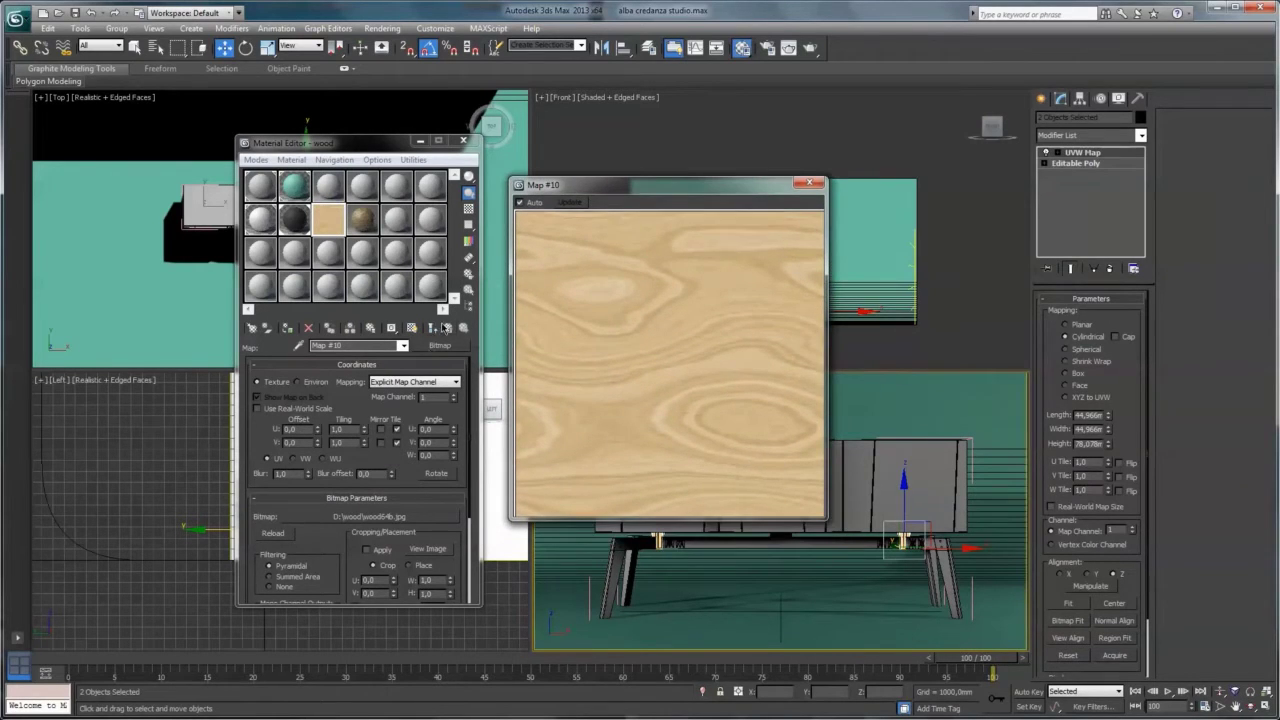
# Lower the Color Correction contrast to 1.861
pyautogui.click(446, 327)
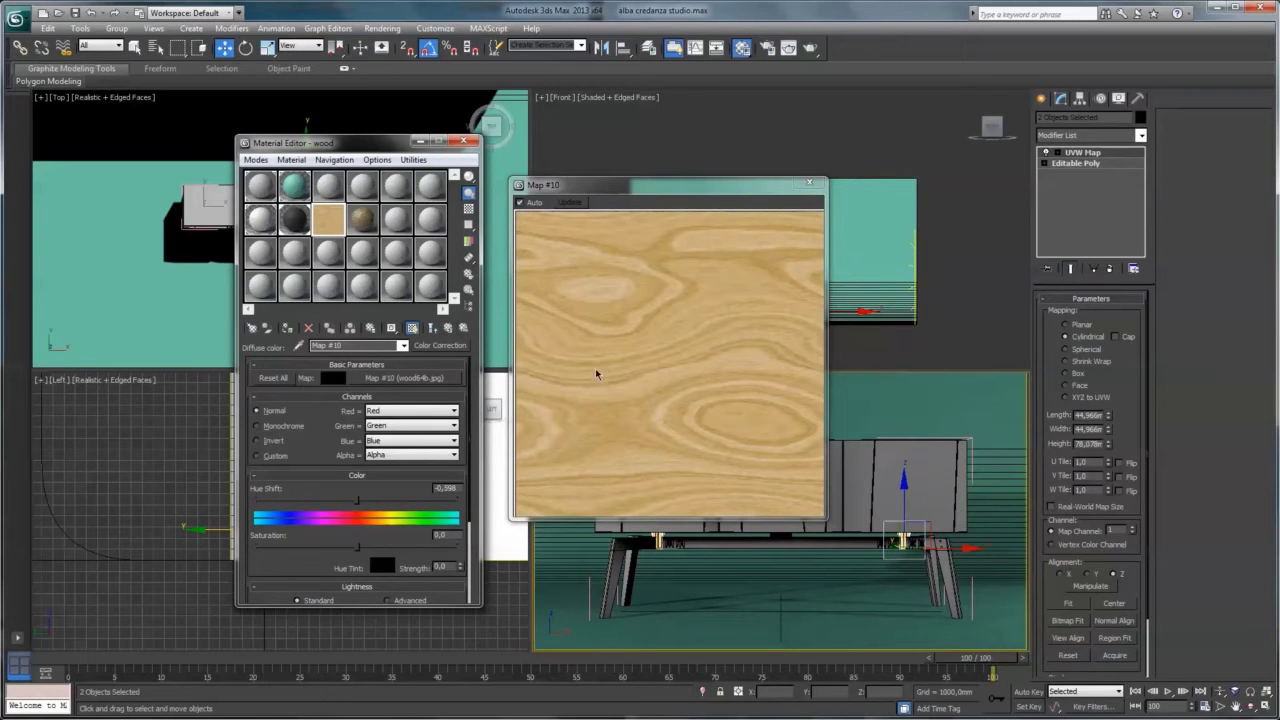
pyautogui.moveTo(326, 566); pyautogui.dragTo(328, 452)
pyautogui.moveTo(360, 569); pyautogui.dragTo(357, 569)
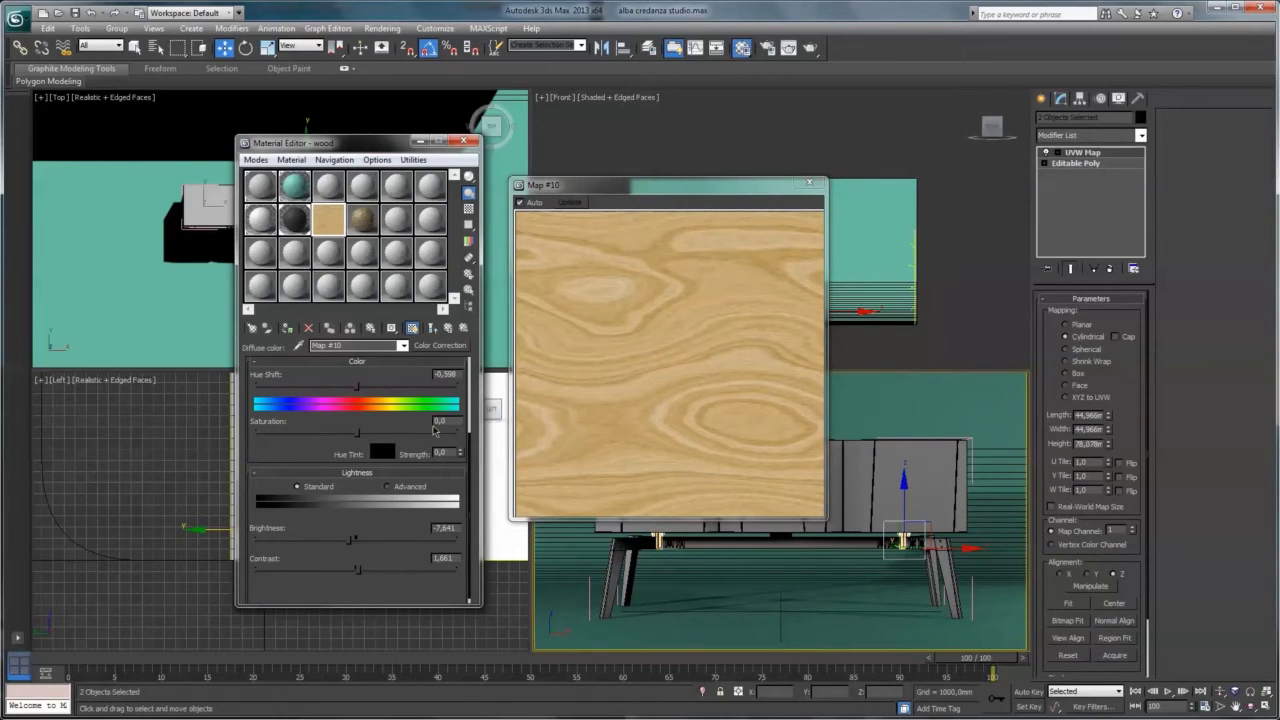
pyautogui.moveTo(379, 377); pyautogui.dragTo(379, 420)
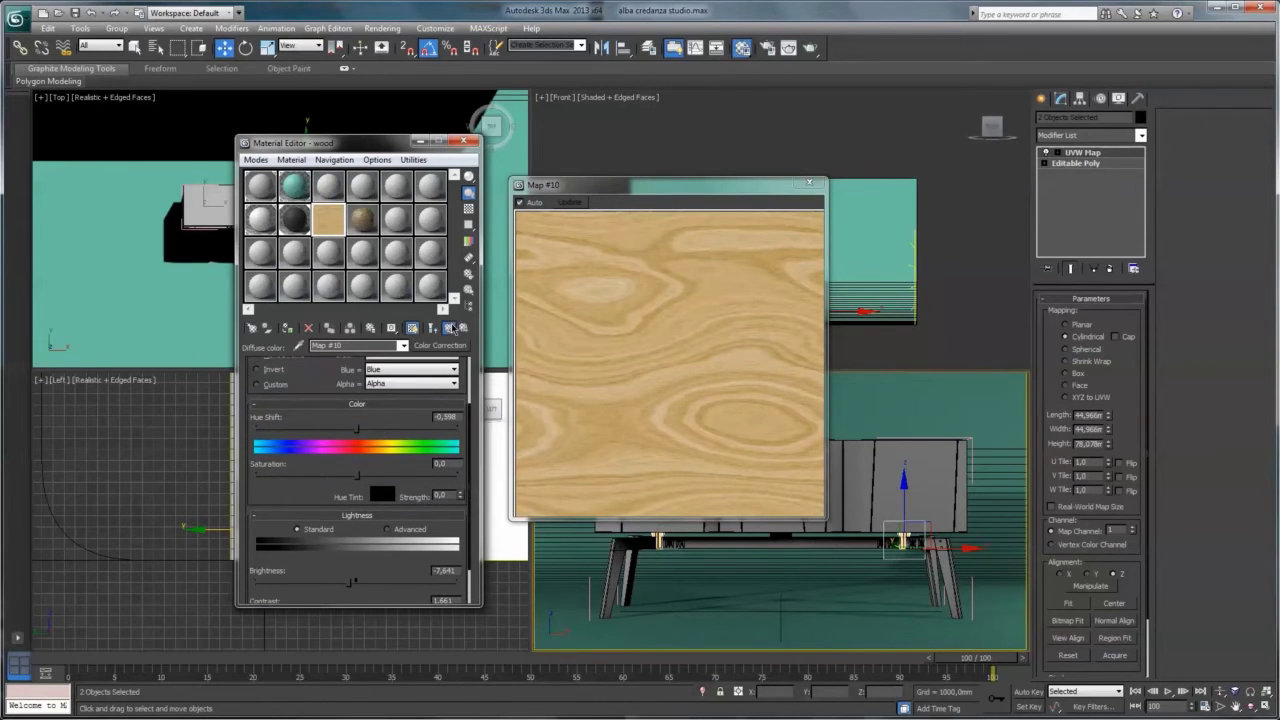
pyautogui.click(450, 328)
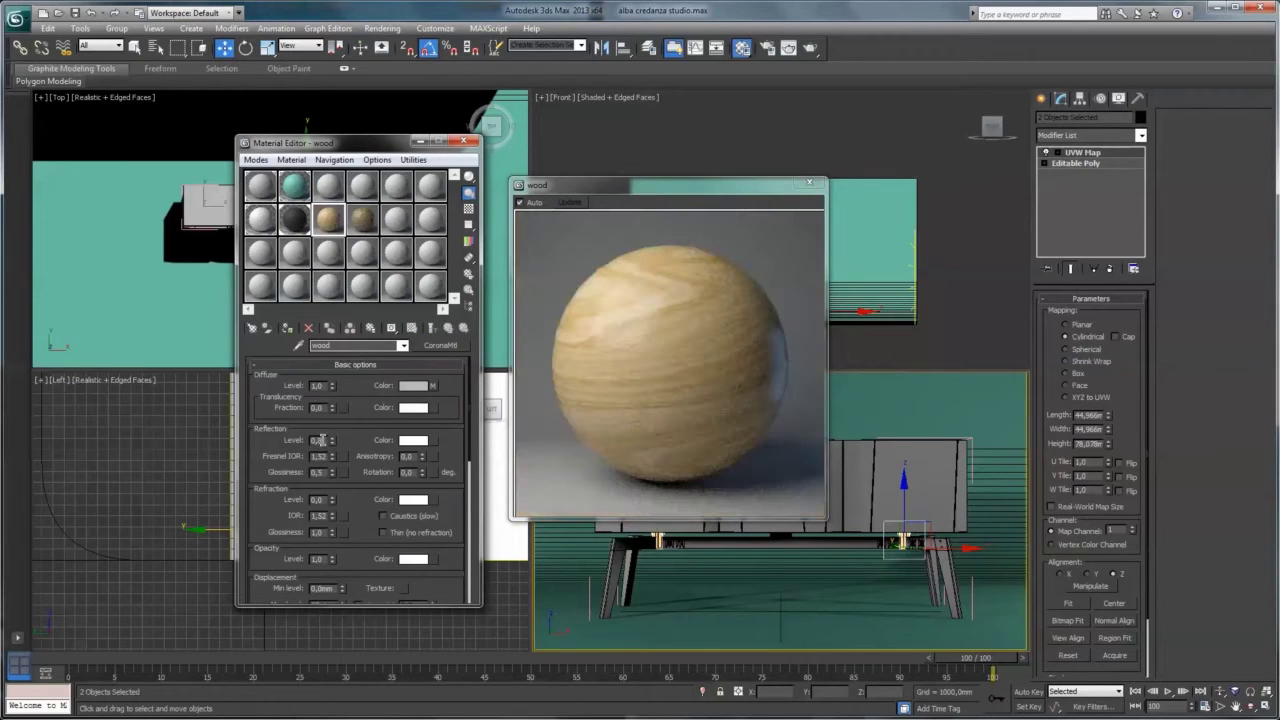
# Set the wood material's reflection colour value to 251
pyautogui.doubleClick(316, 440)
pyautogui.doubleClick(320, 472)
pyautogui.click(414, 441)
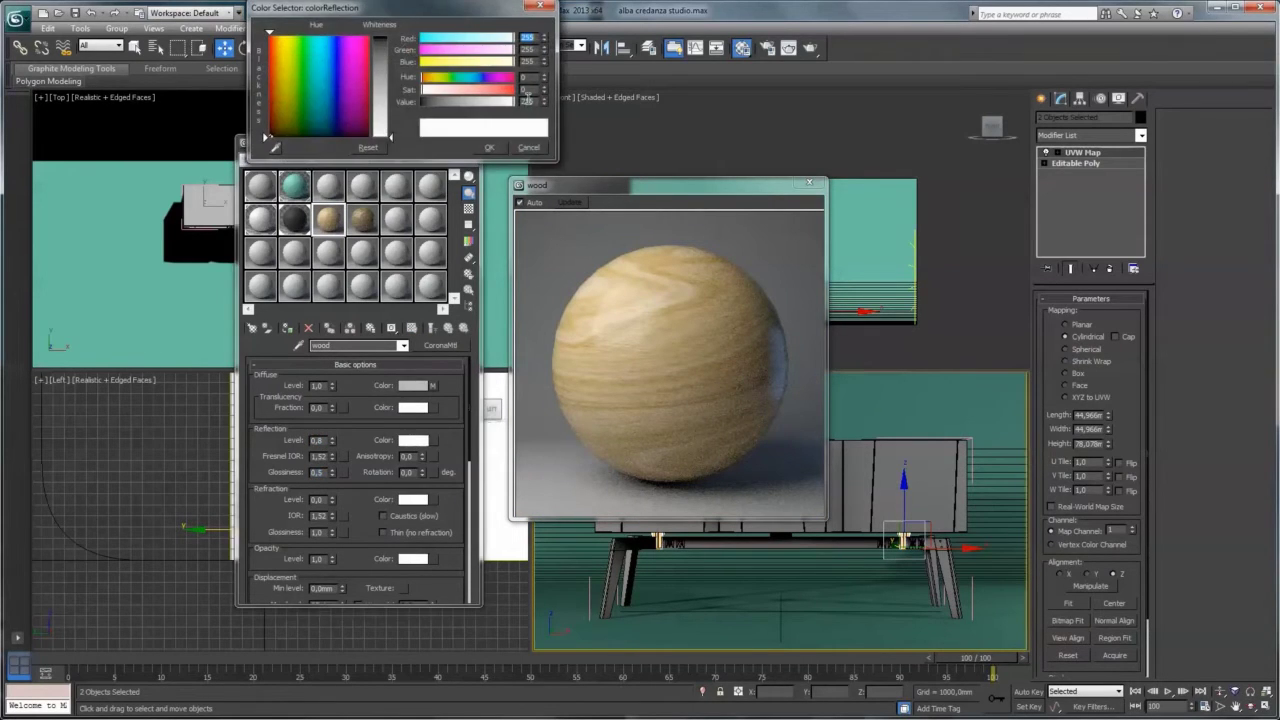
pyautogui.moveTo(515, 102); pyautogui.dragTo(512, 110)
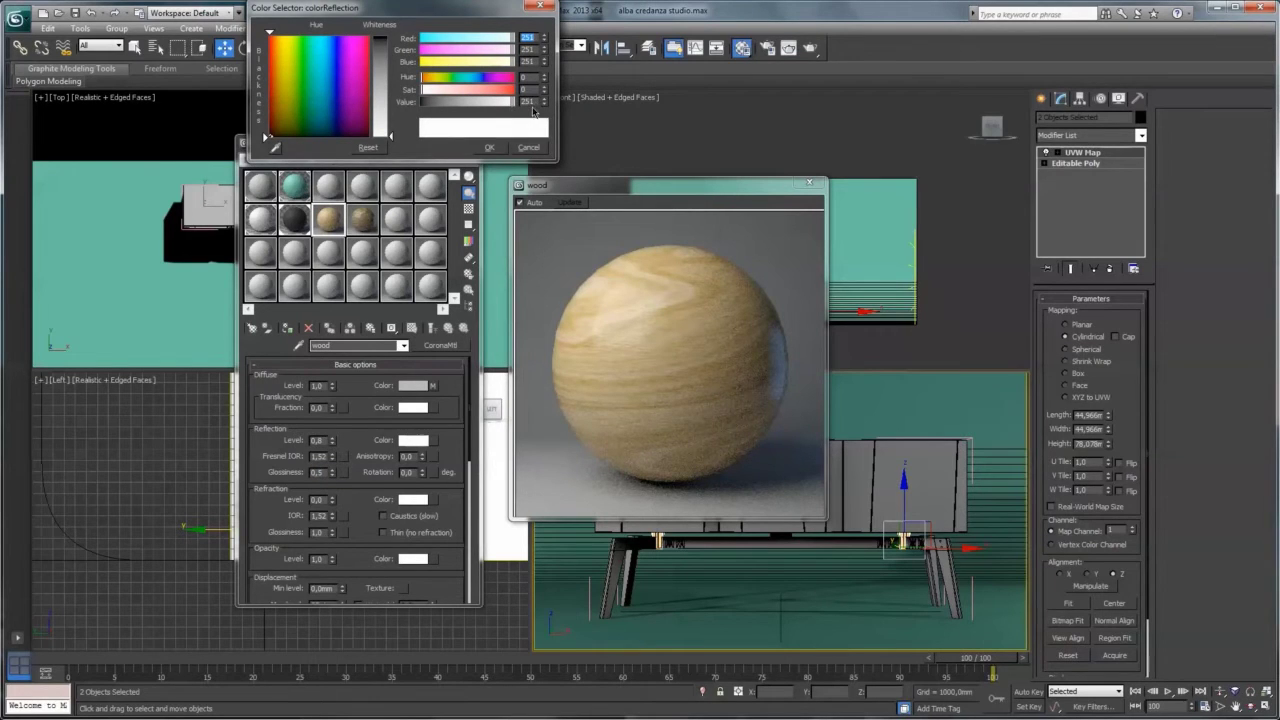
pyautogui.click(489, 147)
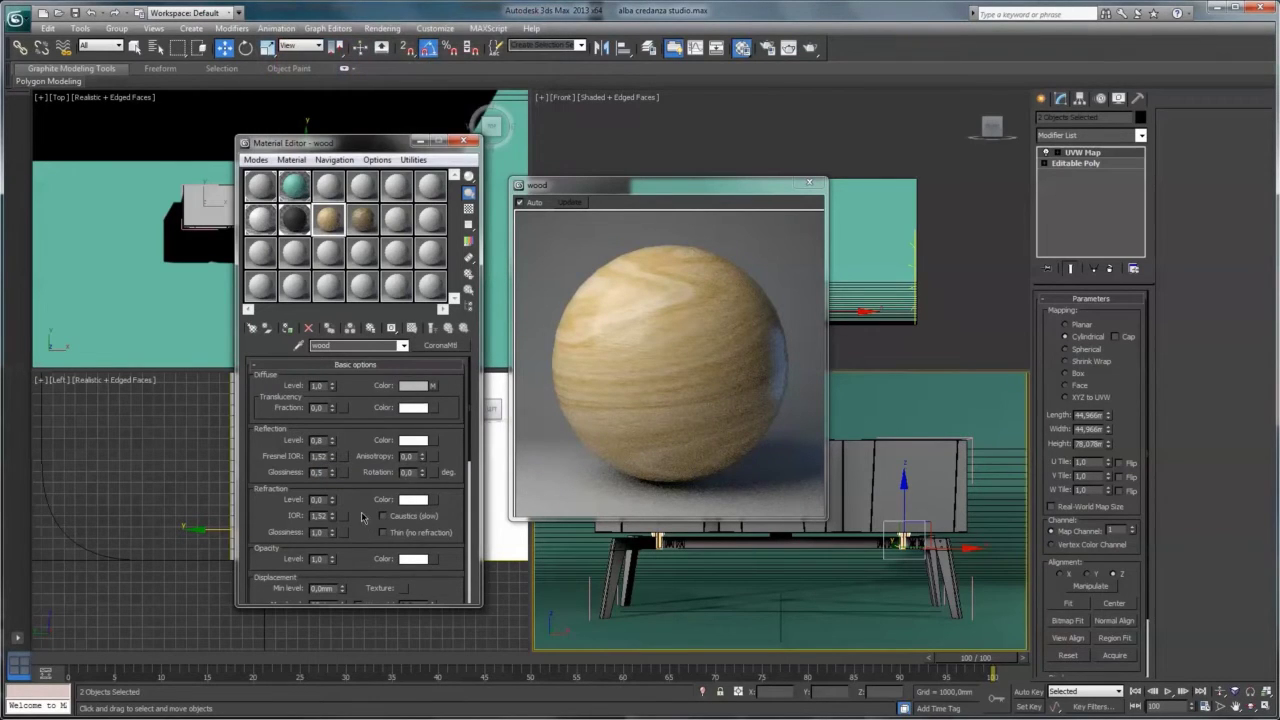
# Replace the wood bump map with a Color Correction map keeping the wood bitmap
pyautogui.scroll(-3, 420, 525)
pyautogui.scroll(-3, 430, 528)
pyautogui.scroll(-3, 450, 528)
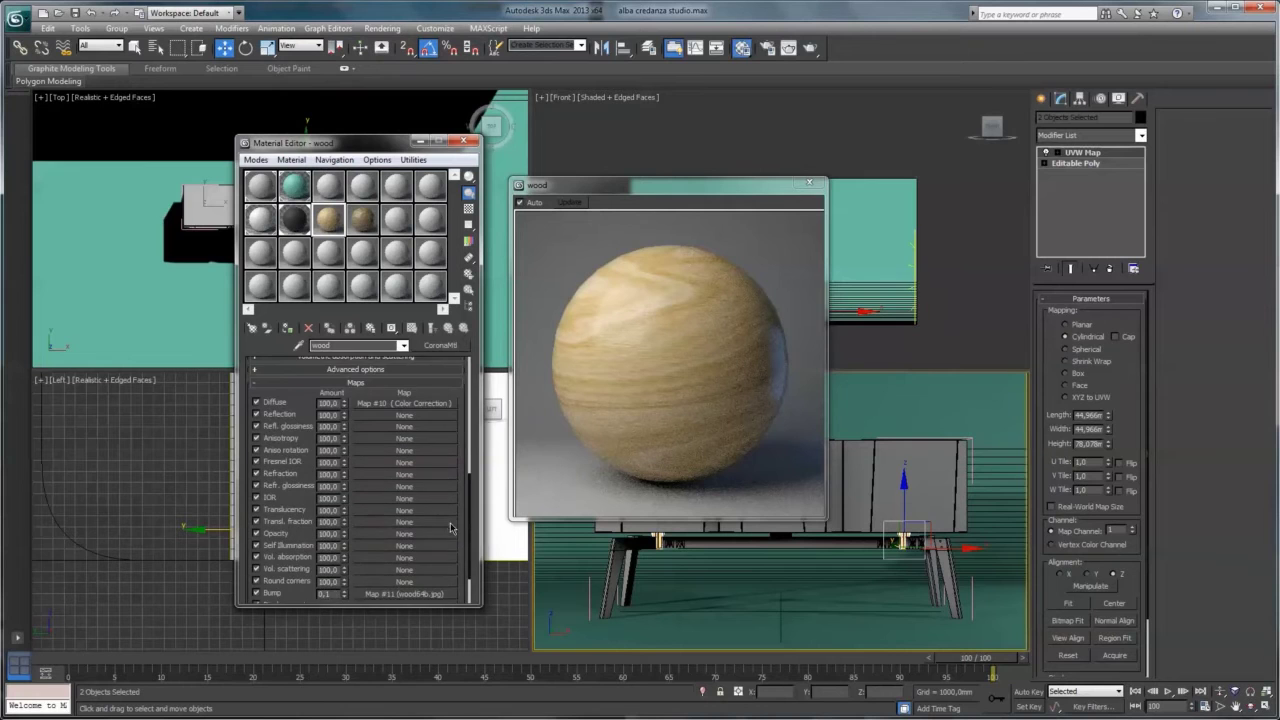
pyautogui.scroll(-3, 399, 541)
pyautogui.click(385, 573)
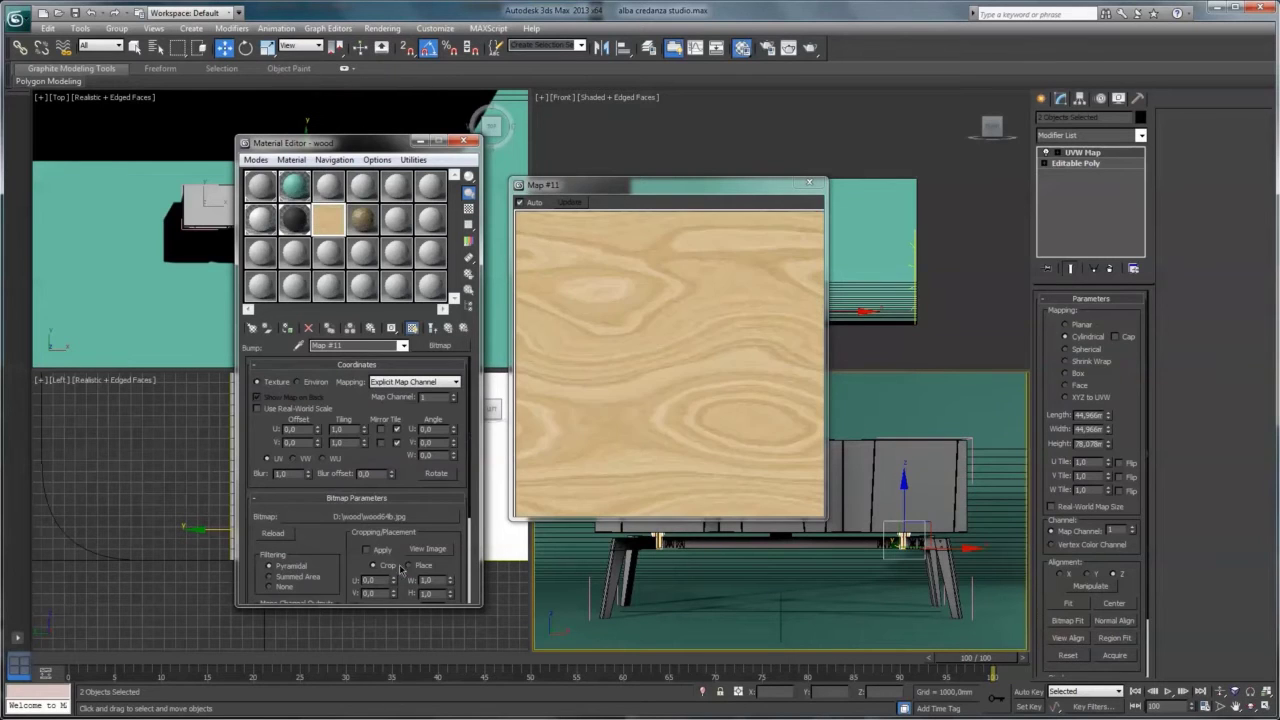
pyautogui.click(440, 345)
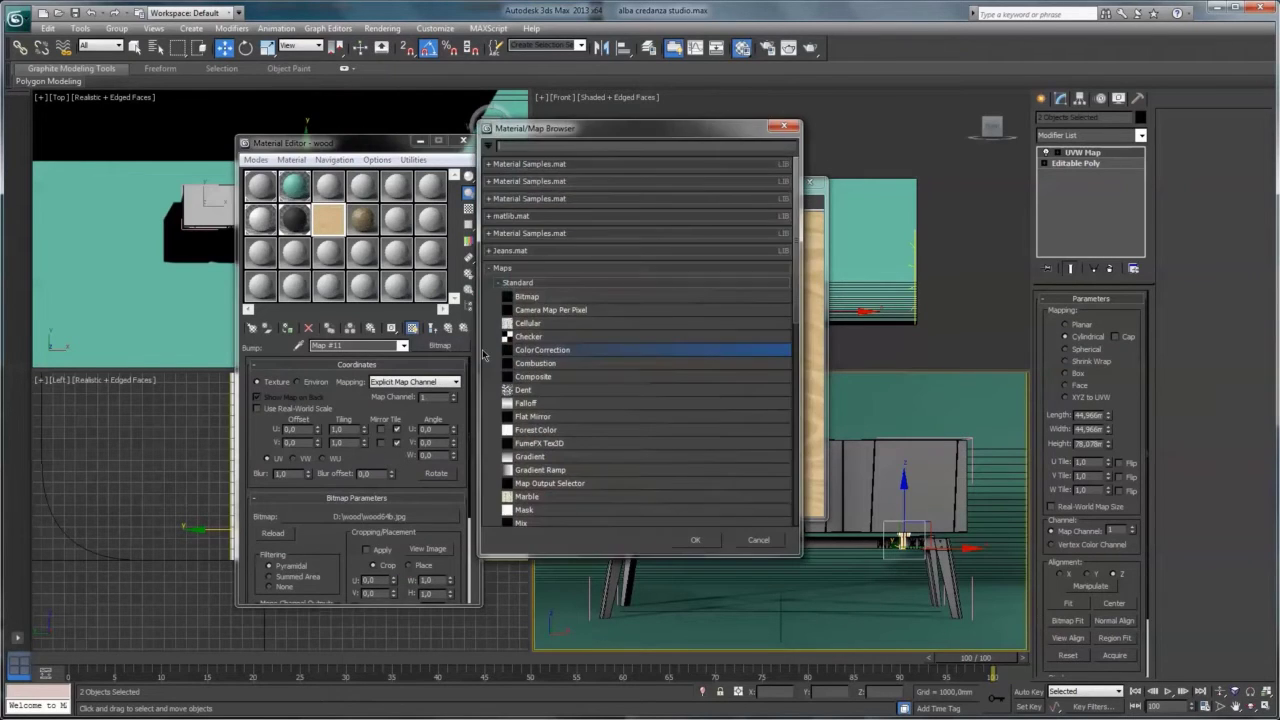
pyautogui.doubleClick(536, 350)
pyautogui.click(333, 407)
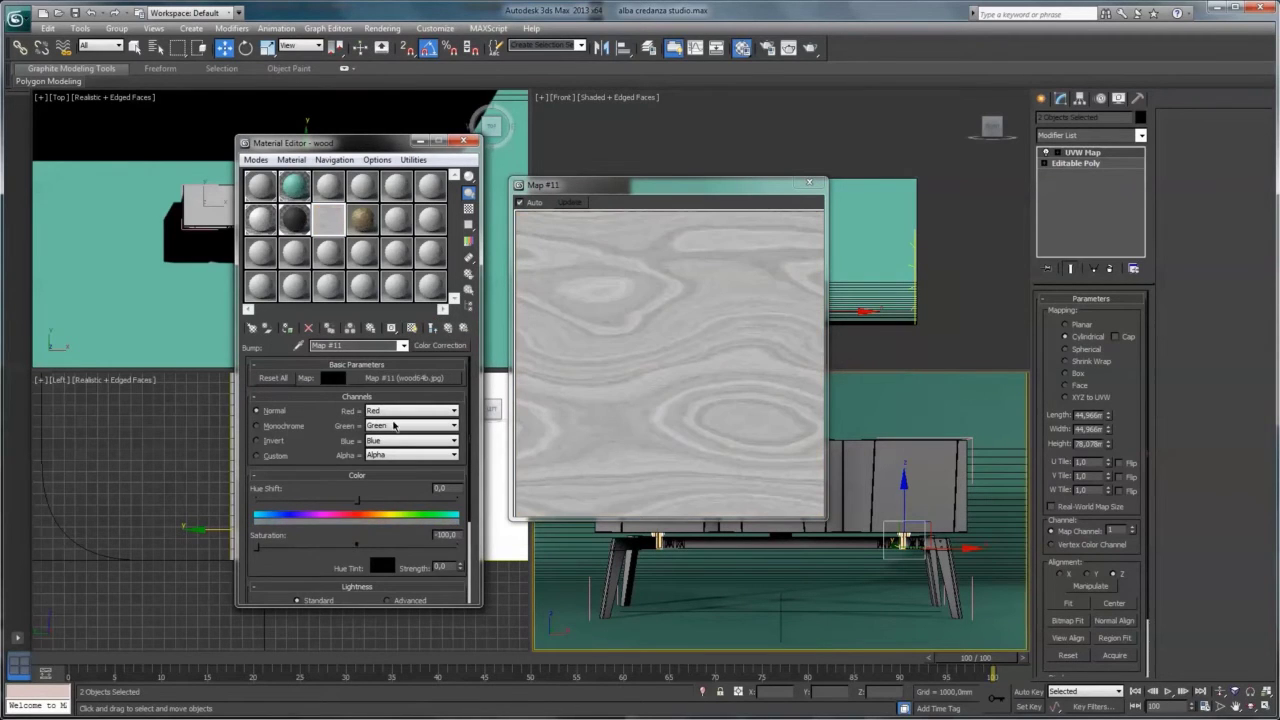
# Desaturate it to -100, set bump amount to 0.1, and close the preview window
pyautogui.moveTo(296, 558); pyautogui.dragTo(299, 474)
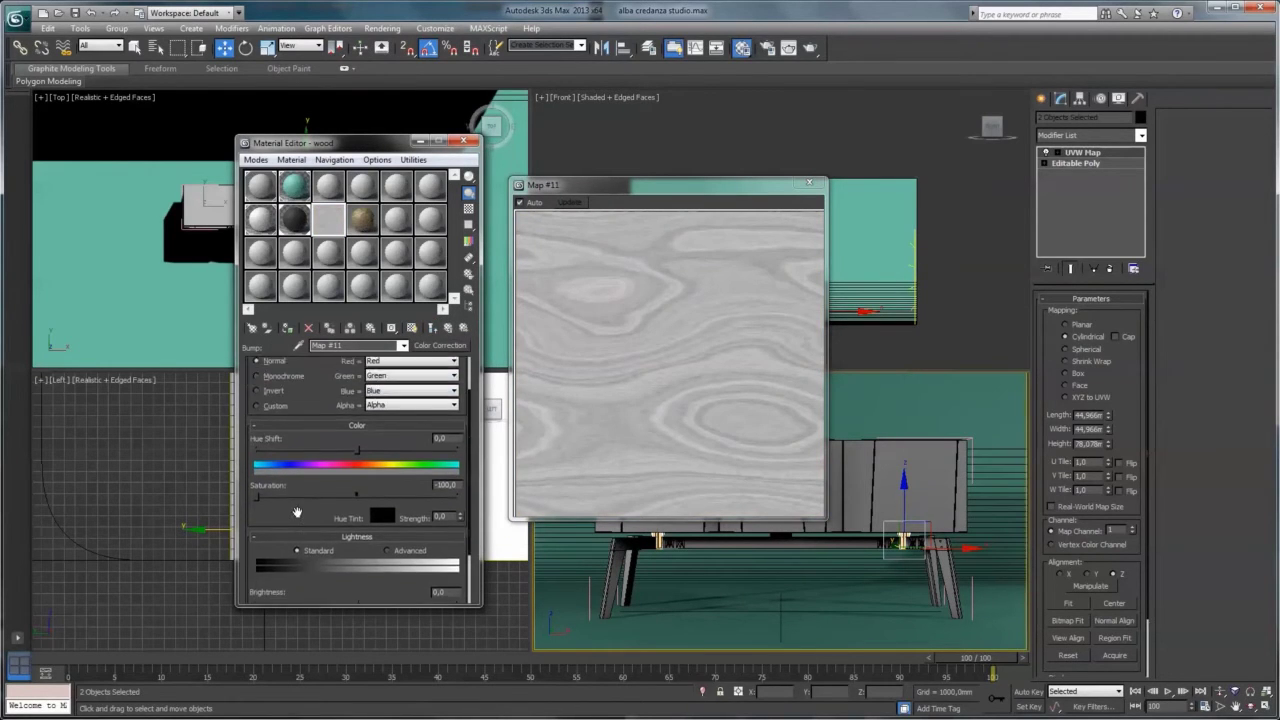
pyautogui.click(449, 329)
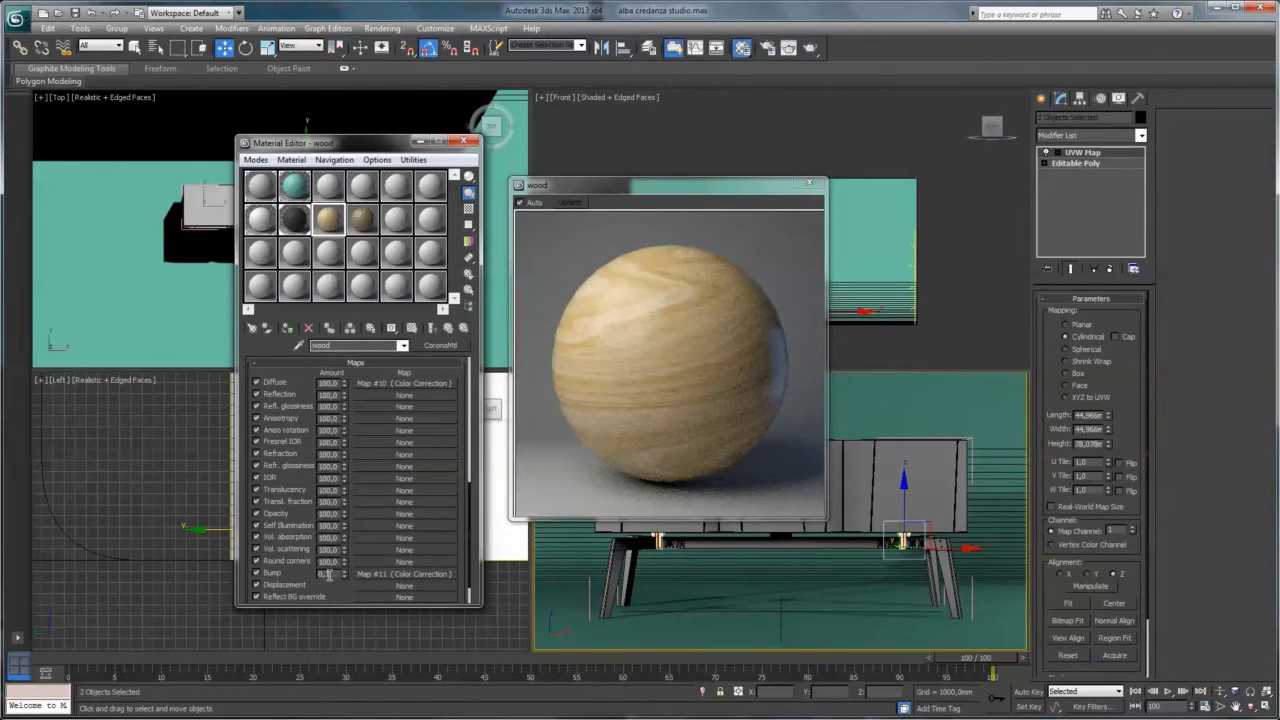
pyautogui.doubleClick(328, 574)
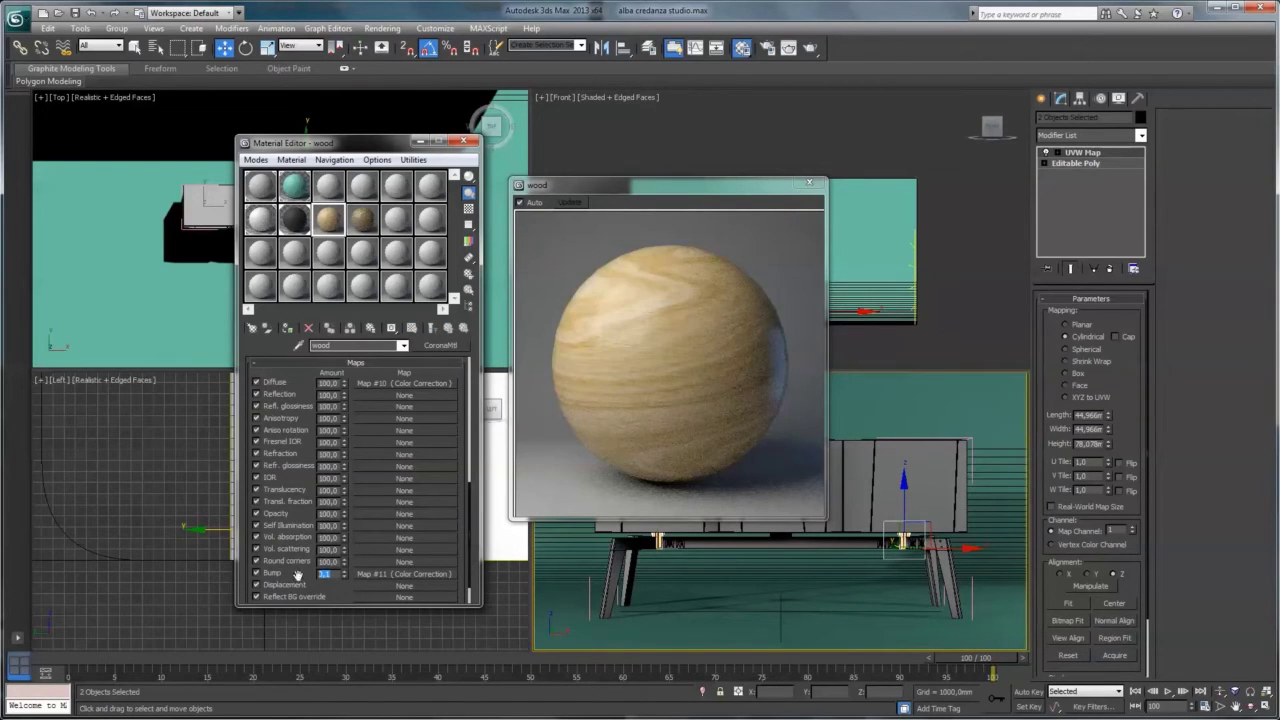
pyautogui.click(810, 183)
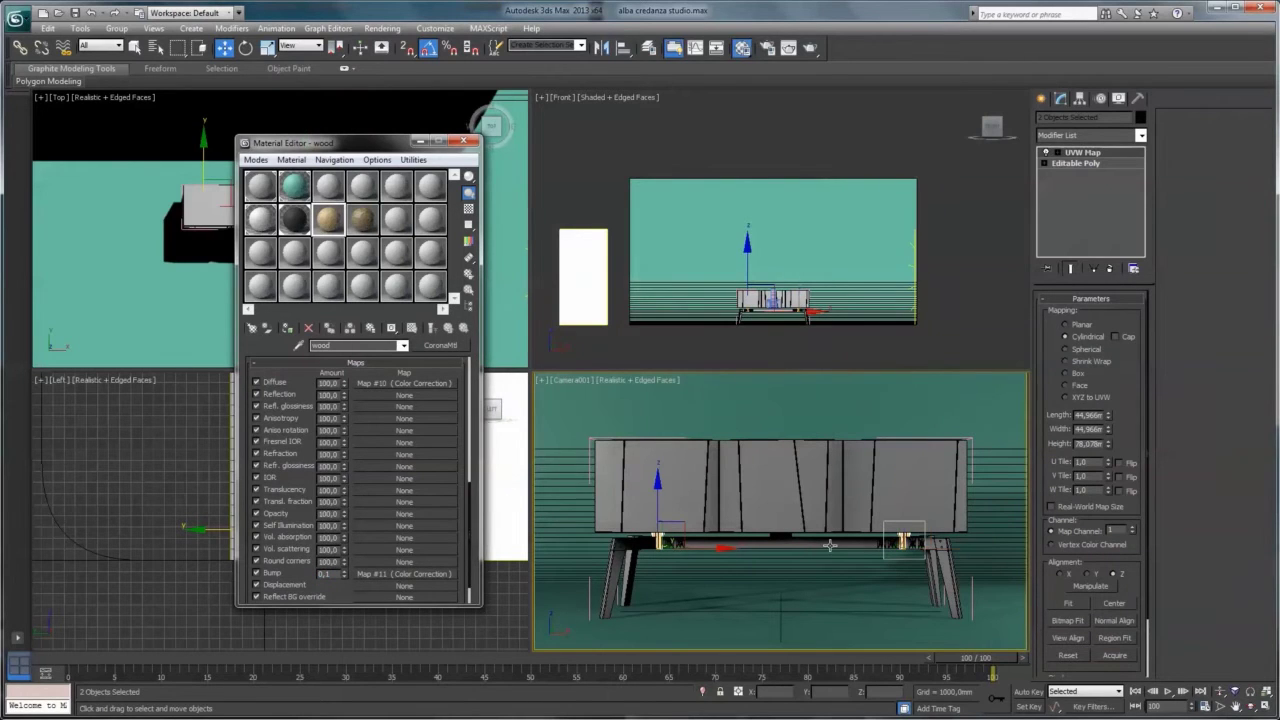
# Hide the front-left leg, then isolate the right leg group Group002 so everything else disappears
pyautogui.click(928, 574)
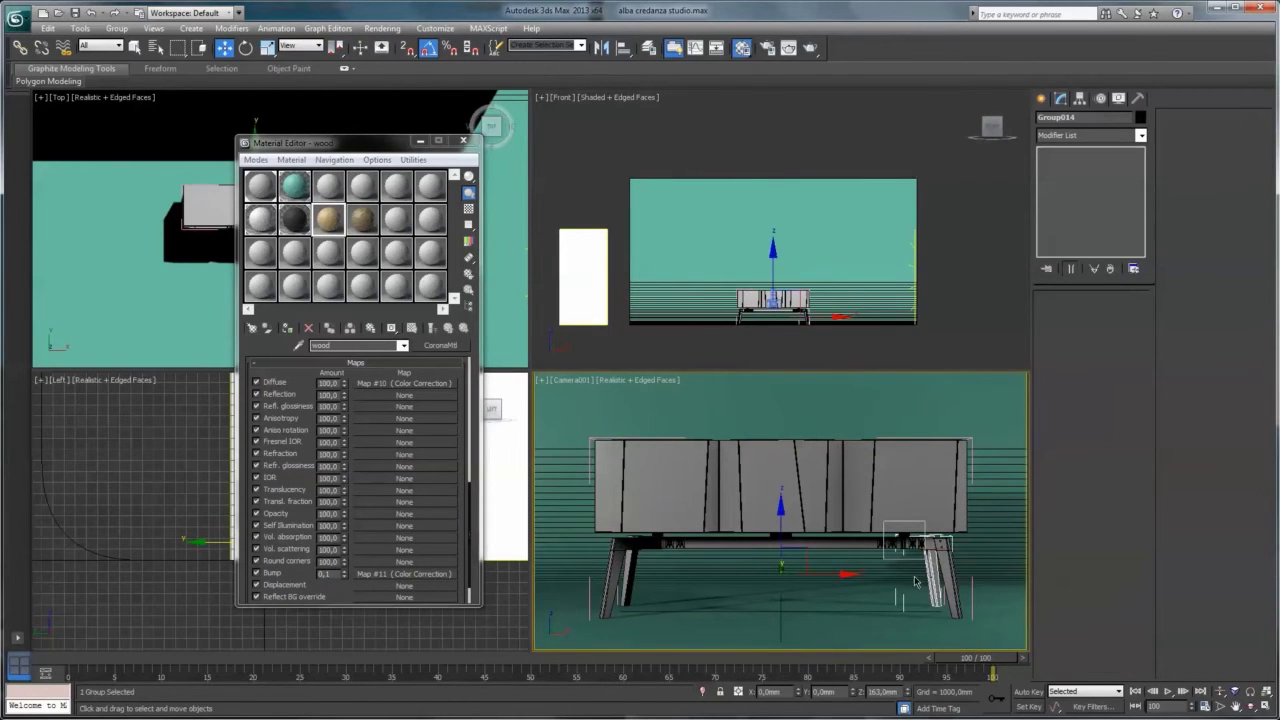
pyautogui.click(611, 573)
pyautogui.press('Delete')
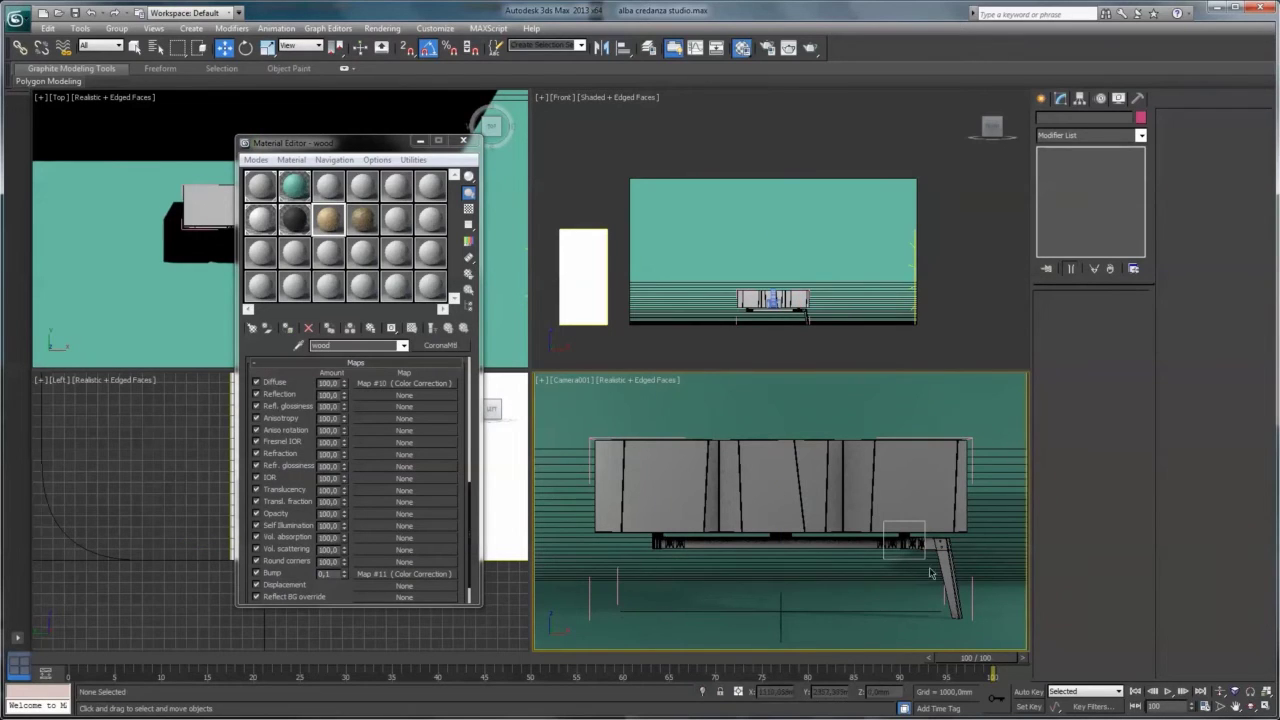
pyautogui.click(942, 566)
pyautogui.rightClick(944, 516)
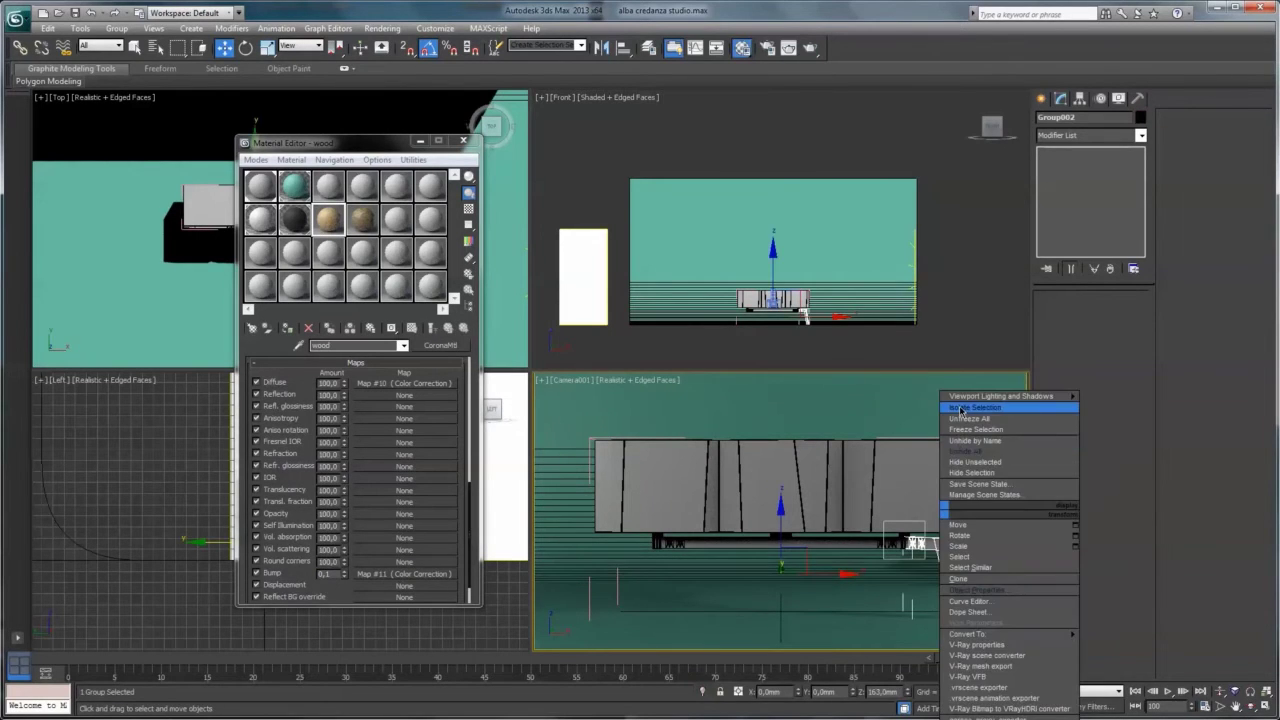
pyautogui.click(975, 408)
pyautogui.click(941, 472)
# Show the isolated leg group in a maximized Perspective view, framed so the whole leg is visible
pyautogui.press('p')
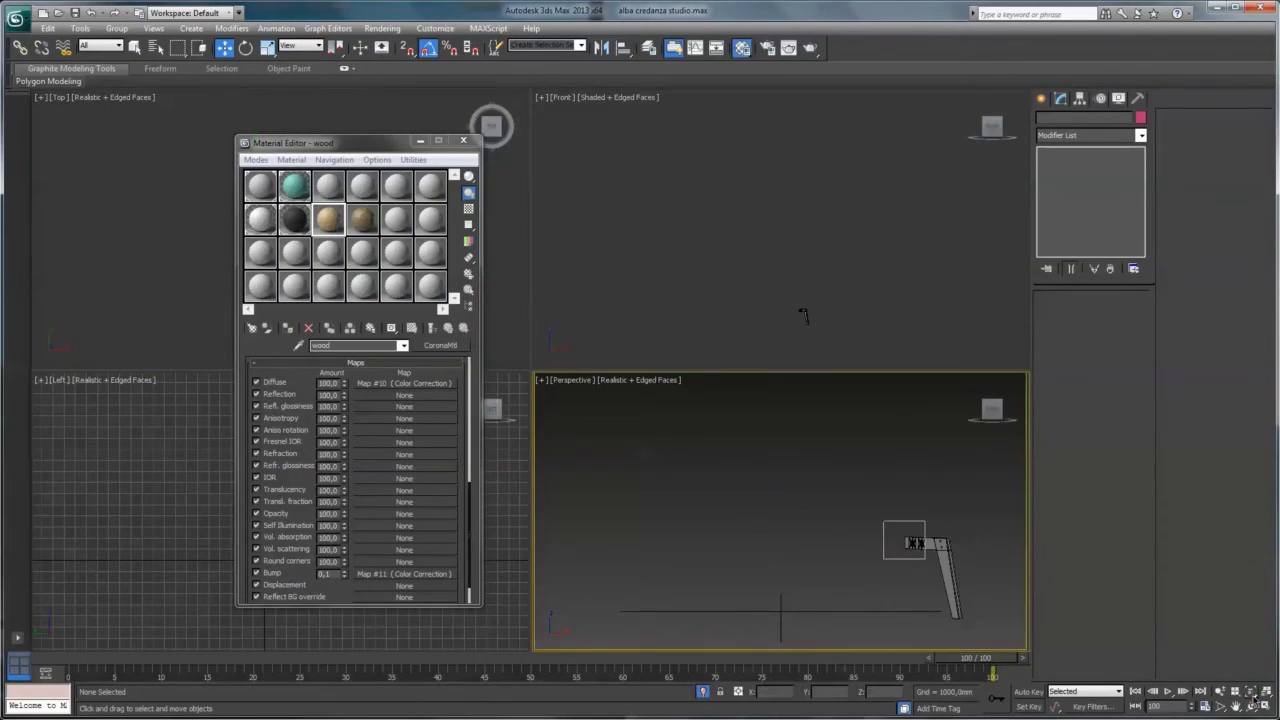
pyautogui.click(1250, 706)
pyautogui.moveTo(791, 514); pyautogui.dragTo(783, 566)
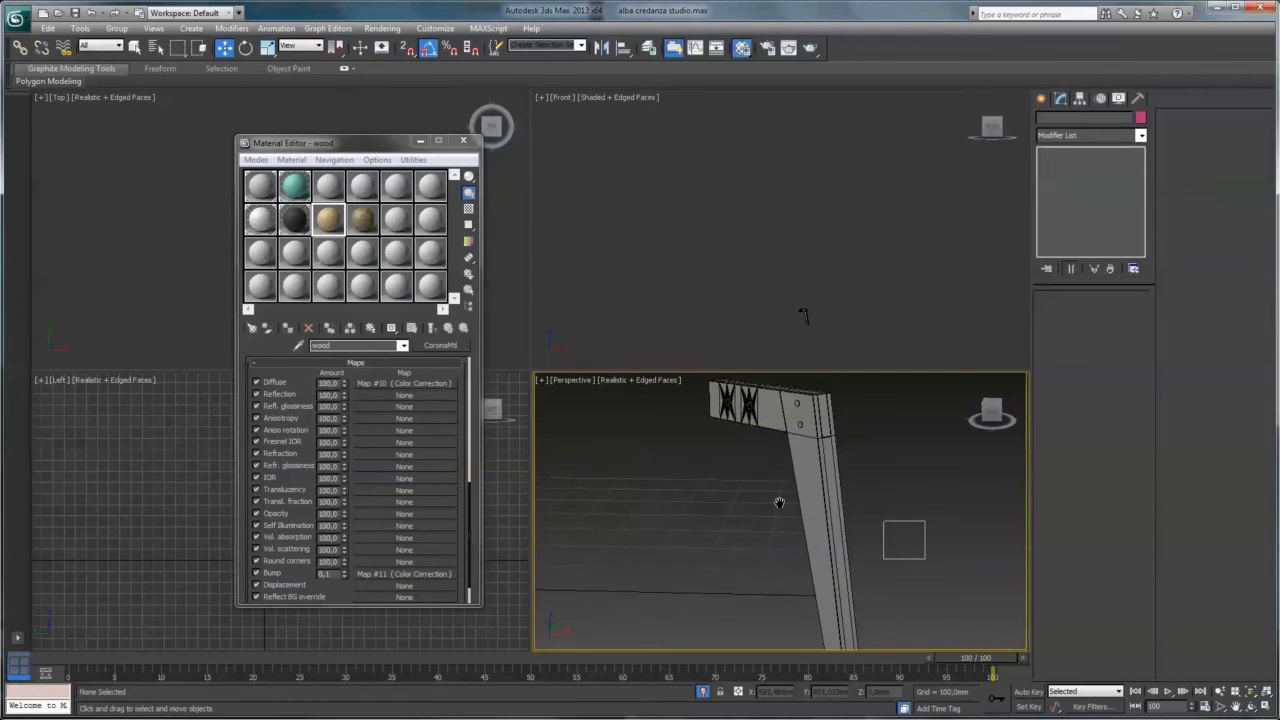
pyautogui.click(783, 566)
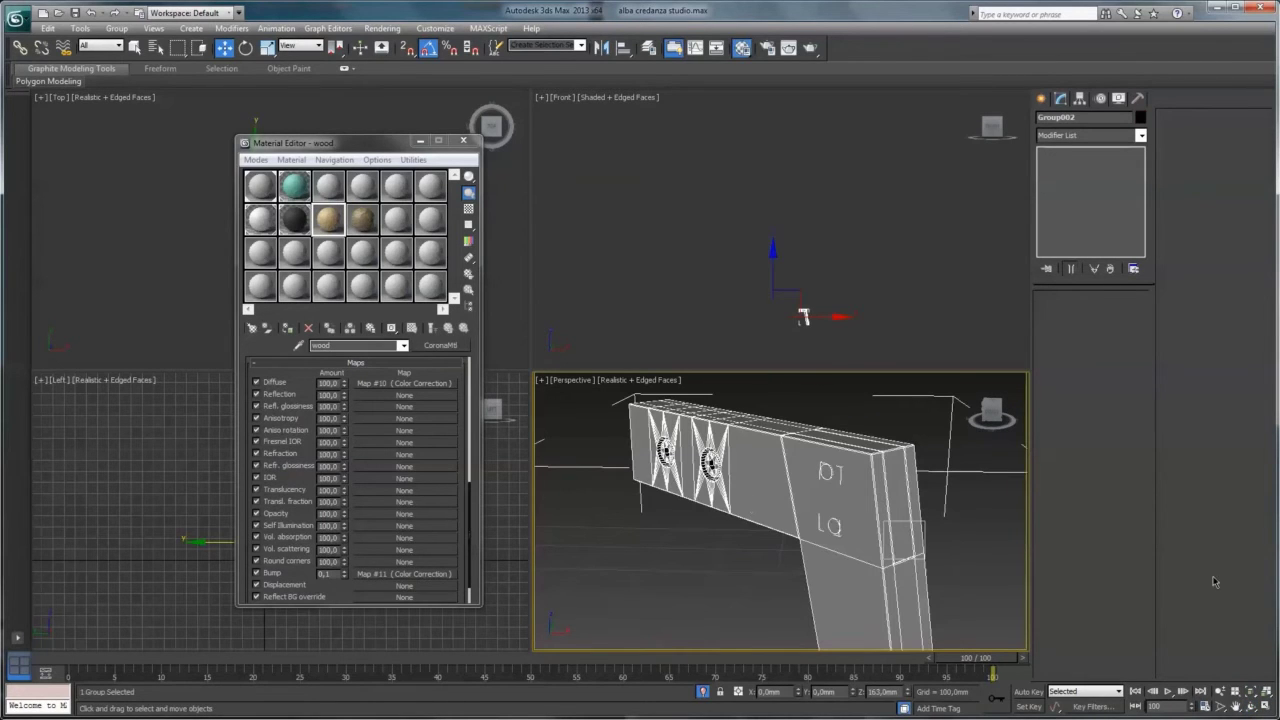
pyautogui.hotkey('alt', 'w')
pyautogui.scroll(-3, 737, 363)
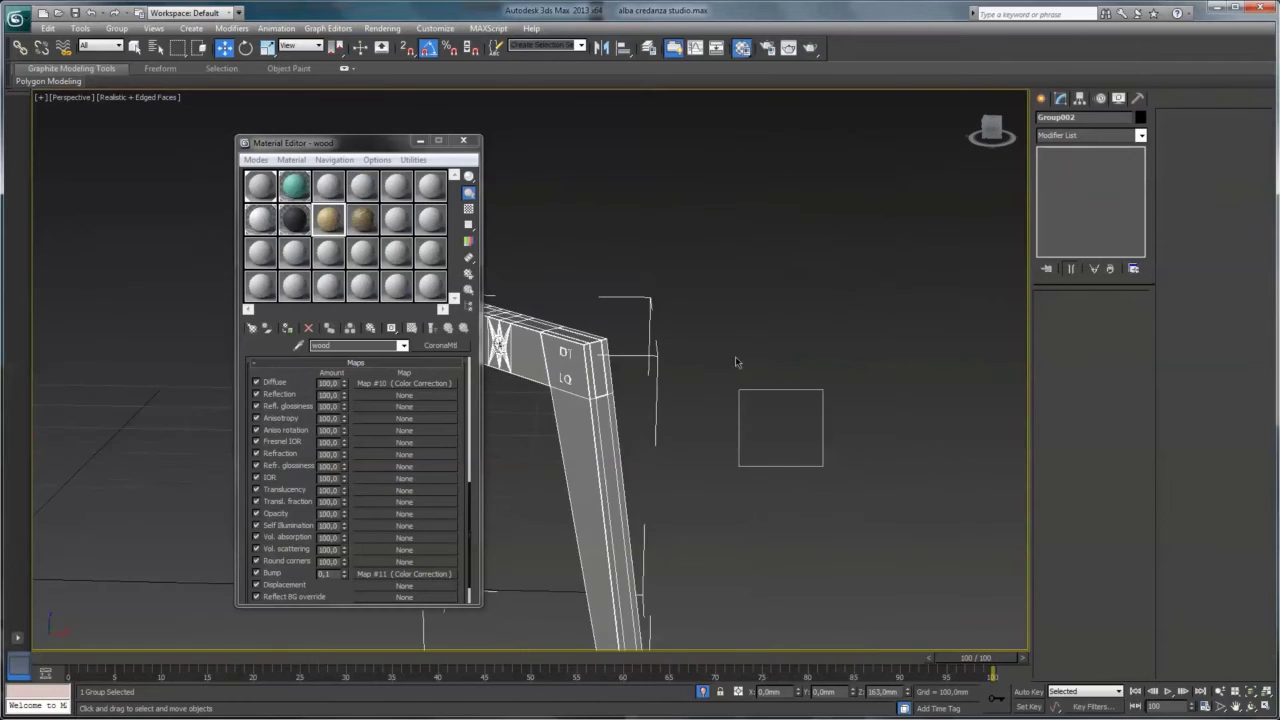
pyautogui.moveTo(737, 363)
pyautogui.mouseDown(button='middle')
pyautogui.moveTo(852, 293)
pyautogui.moveTo(807, 258)
pyautogui.mouseUp(button='middle')
# Open Group002 for editing and zoom in on the top rail
pyautogui.click(116, 28)
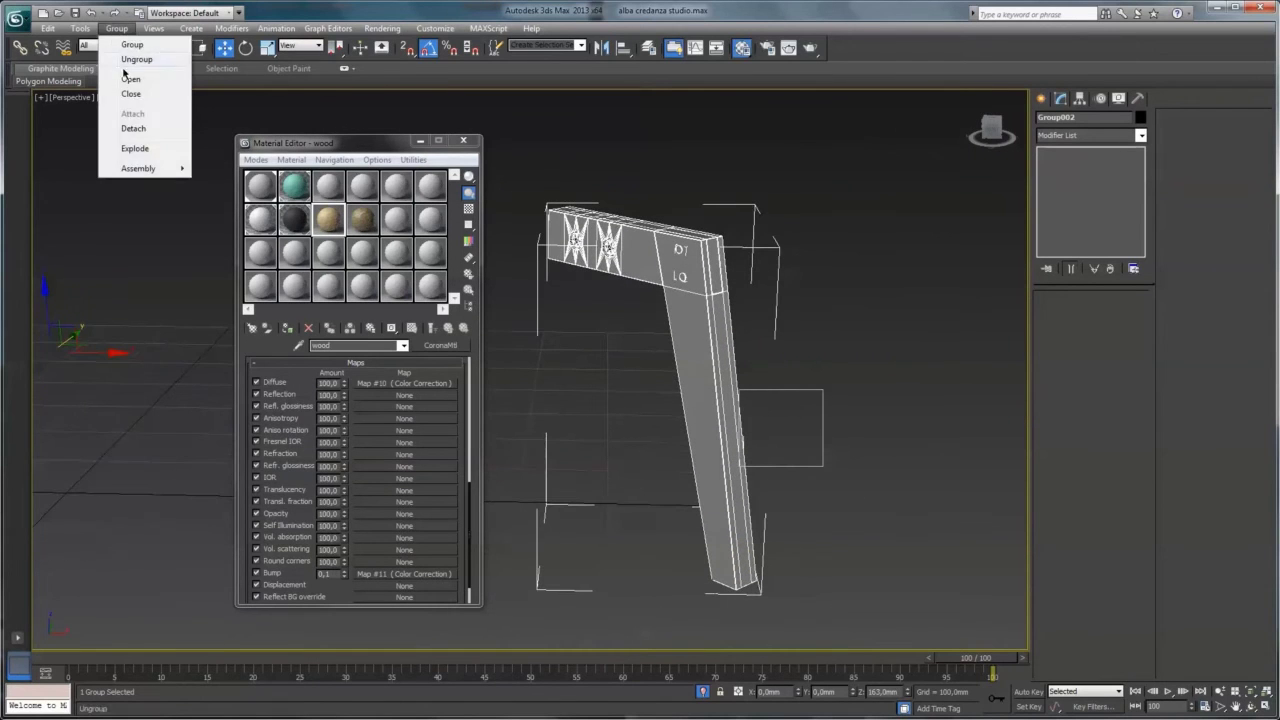
pyautogui.click(130, 79)
pyautogui.scroll(3, 609, 329)
pyautogui.scroll(3, 666, 454)
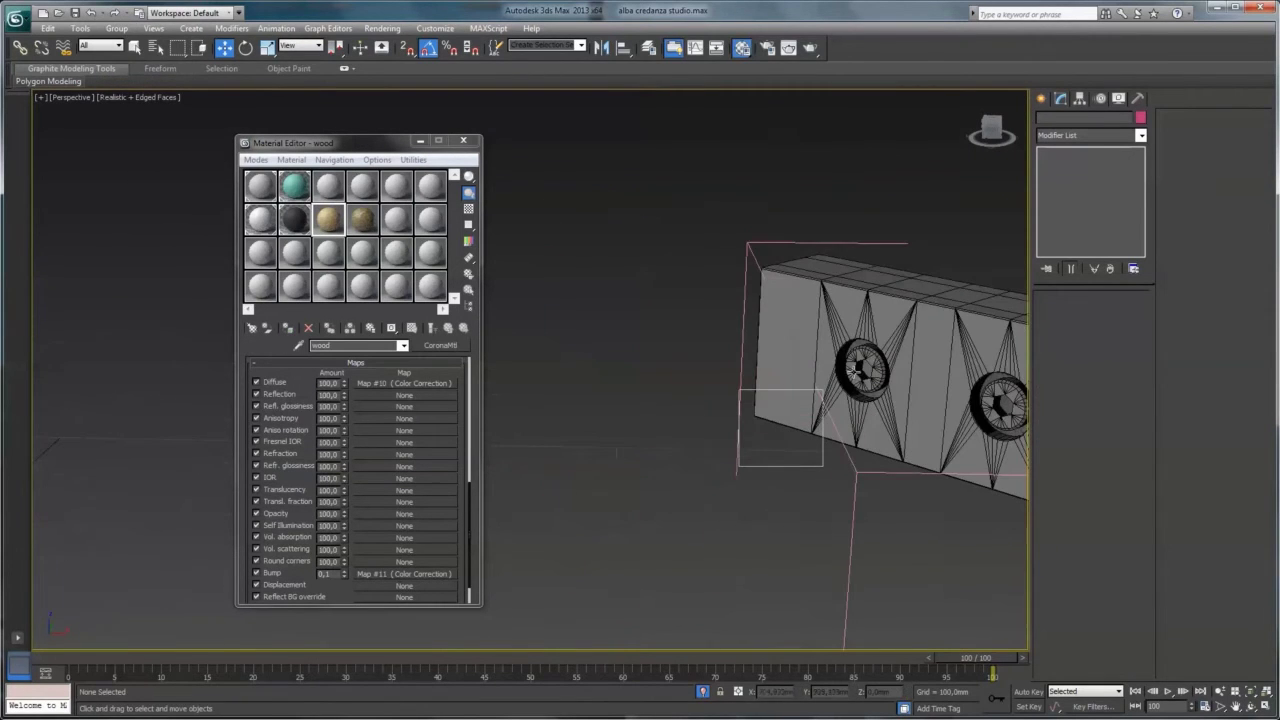
pyautogui.click(872, 364)
pyautogui.moveTo(616, 455); pyautogui.dragTo(500, 440, button='middle')
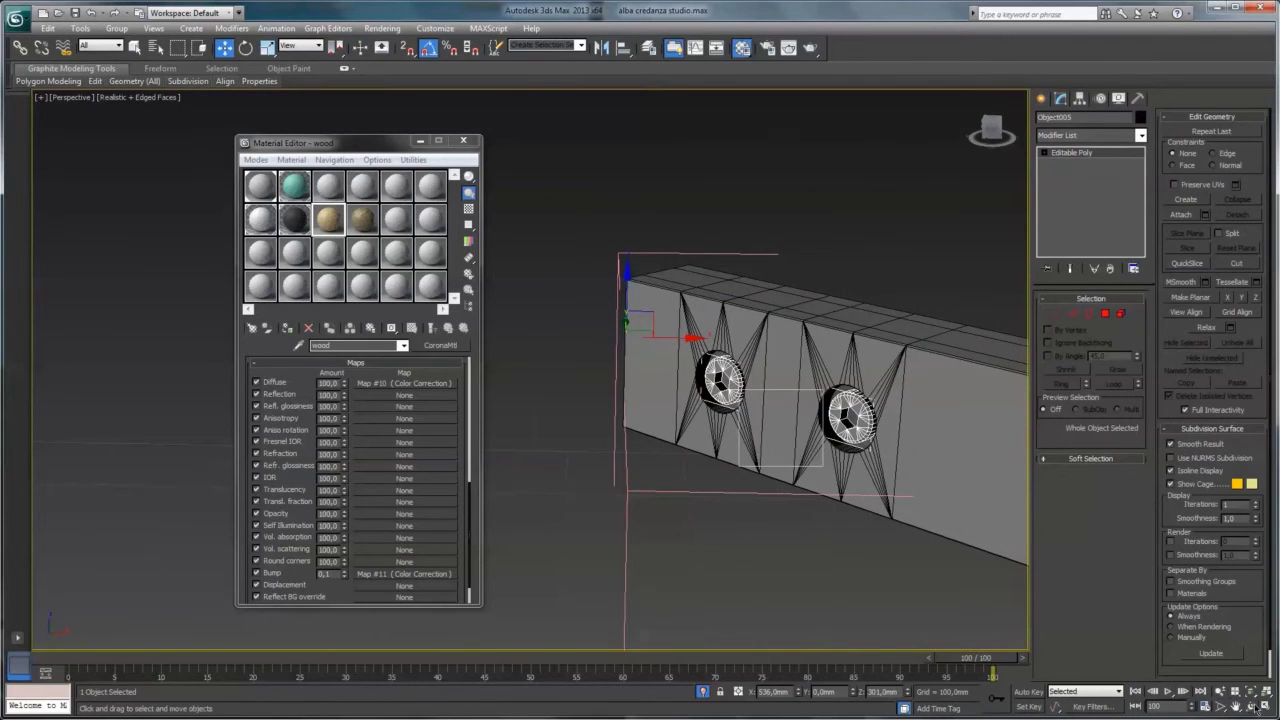
# Delete the UVW Map modifier from the top rail Object001, leaving its editable poly
pyautogui.moveTo(620, 420)
pyautogui.keyDown('alt'); pyautogui.mouseDown(button='middle')
pyautogui.moveTo(668, 402)
pyautogui.moveTo(584, 391)
pyautogui.moveTo(746, 405)
pyautogui.mouseUp(button='middle'); pyautogui.keyUp('alt')
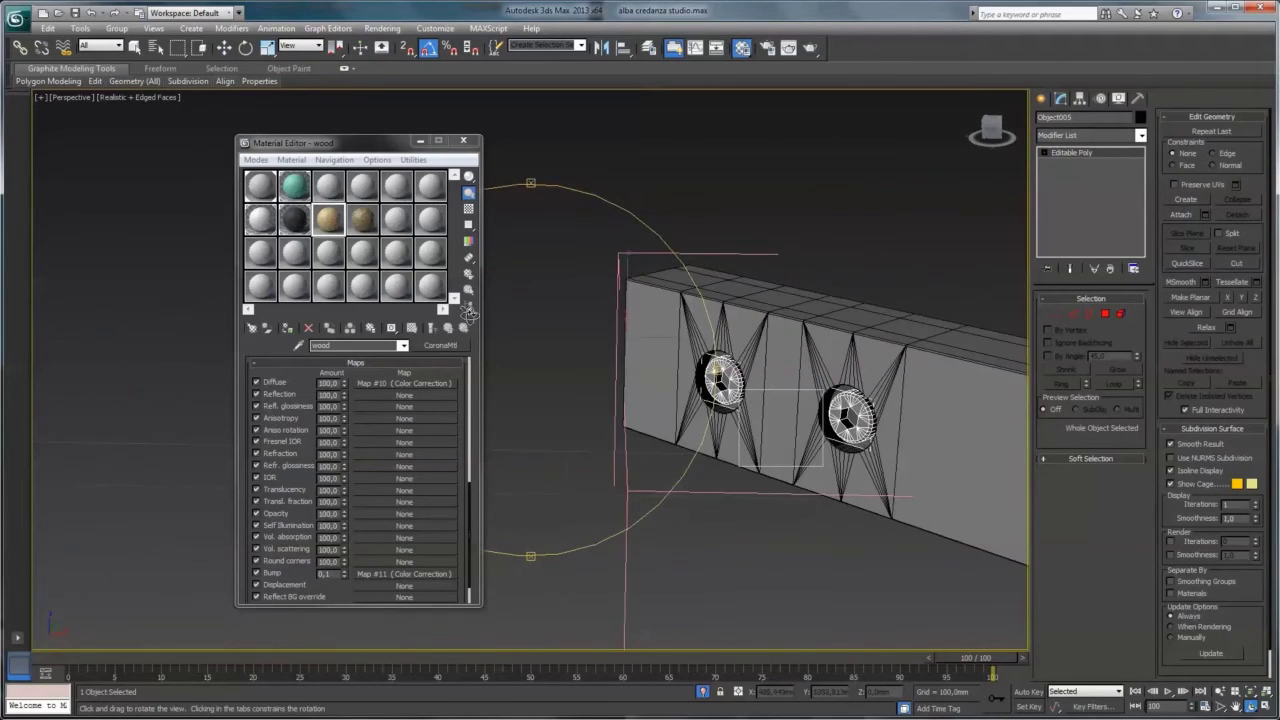
pyautogui.click(304, 221)
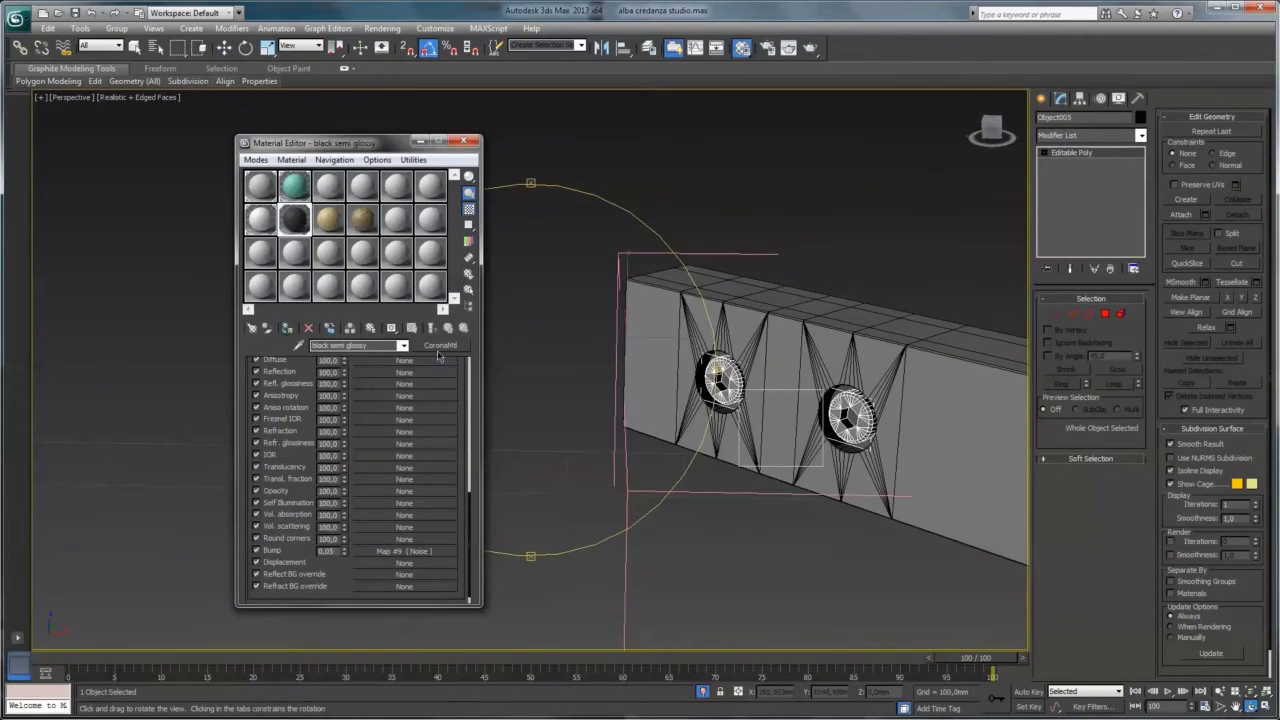
pyautogui.press('w')
pyautogui.moveTo(690, 430)
pyautogui.keyDown('alt'); pyautogui.mouseDown(button='middle')
pyautogui.moveTo(567, 404)
pyautogui.moveTo(680, 390)
pyautogui.mouseUp(button='middle'); pyautogui.keyUp('alt')
pyautogui.click(760, 360)
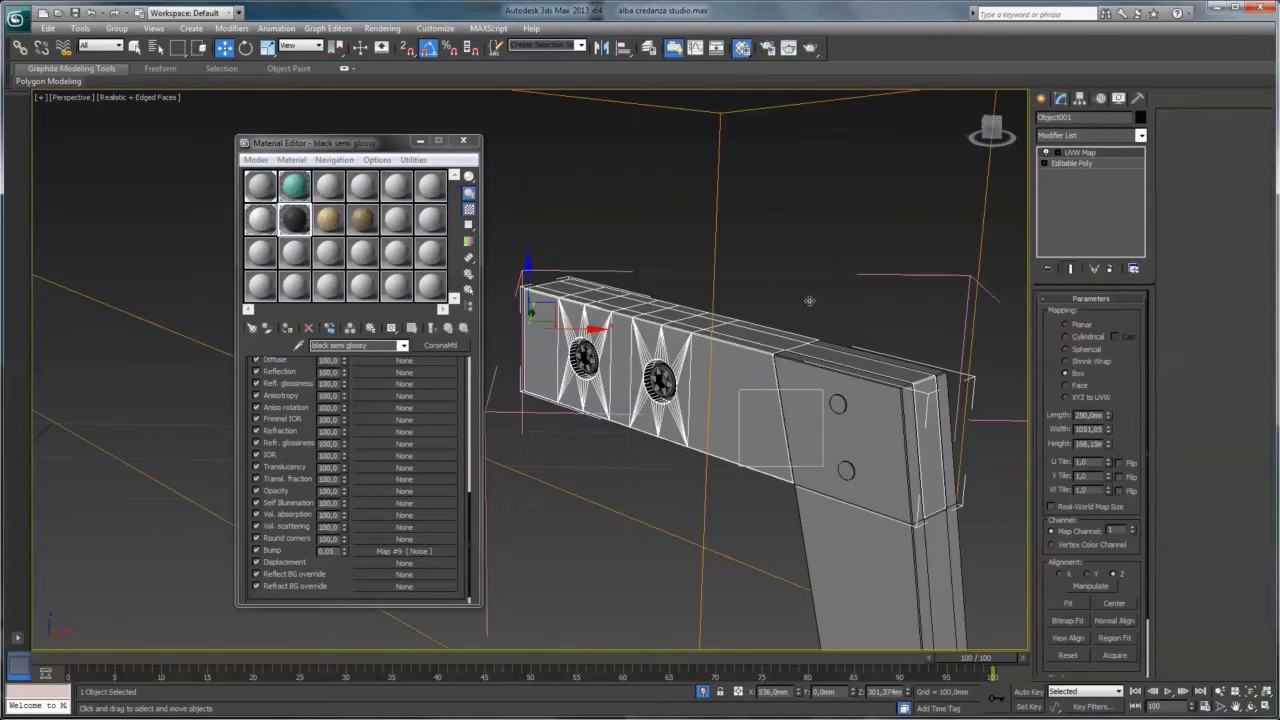
pyautogui.click(1111, 270)
# Assign the wood material to the rail and add a UVW Map modifier set to Box
pyautogui.click(330, 222)
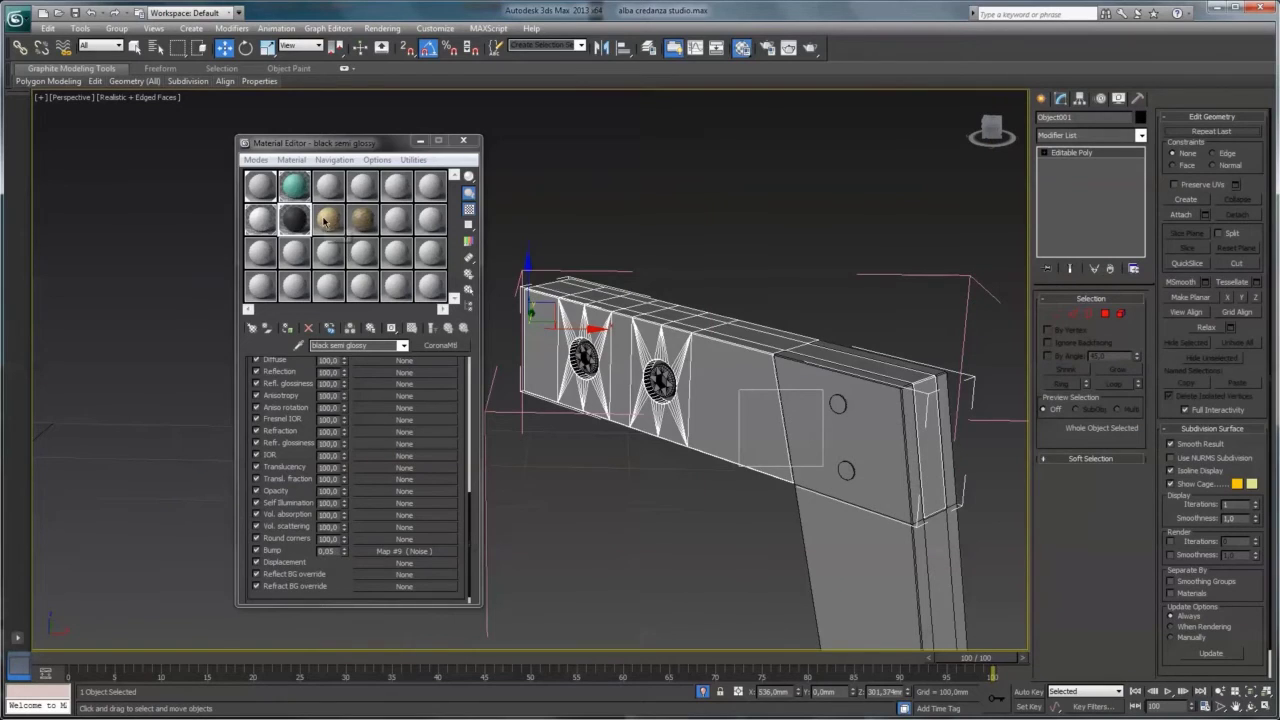
pyautogui.click(287, 329)
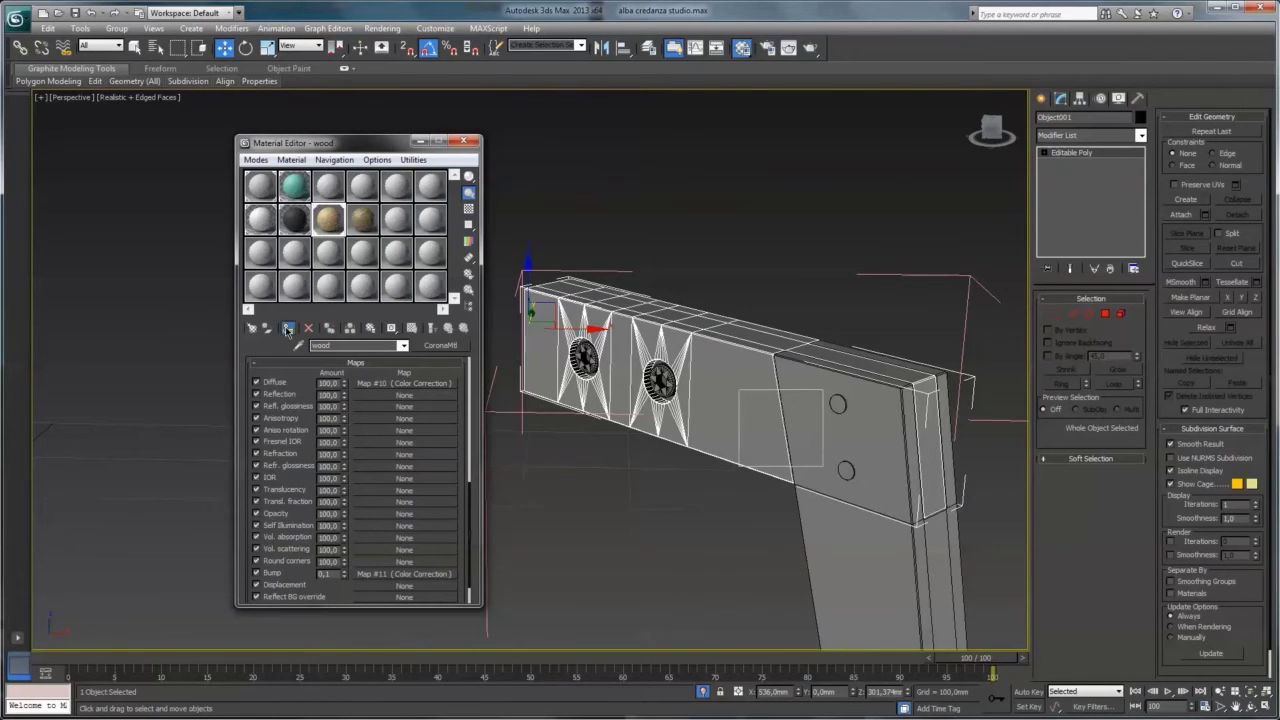
pyautogui.click(1140, 135)
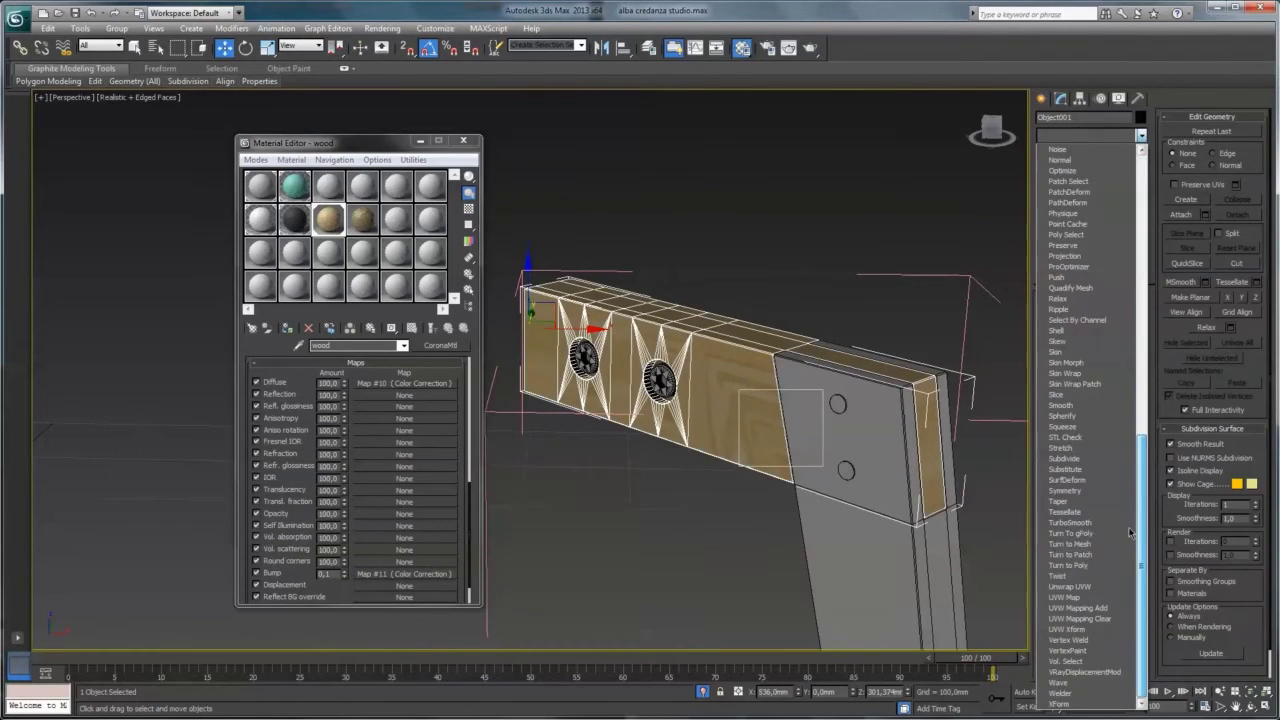
pyautogui.click(1070, 572)
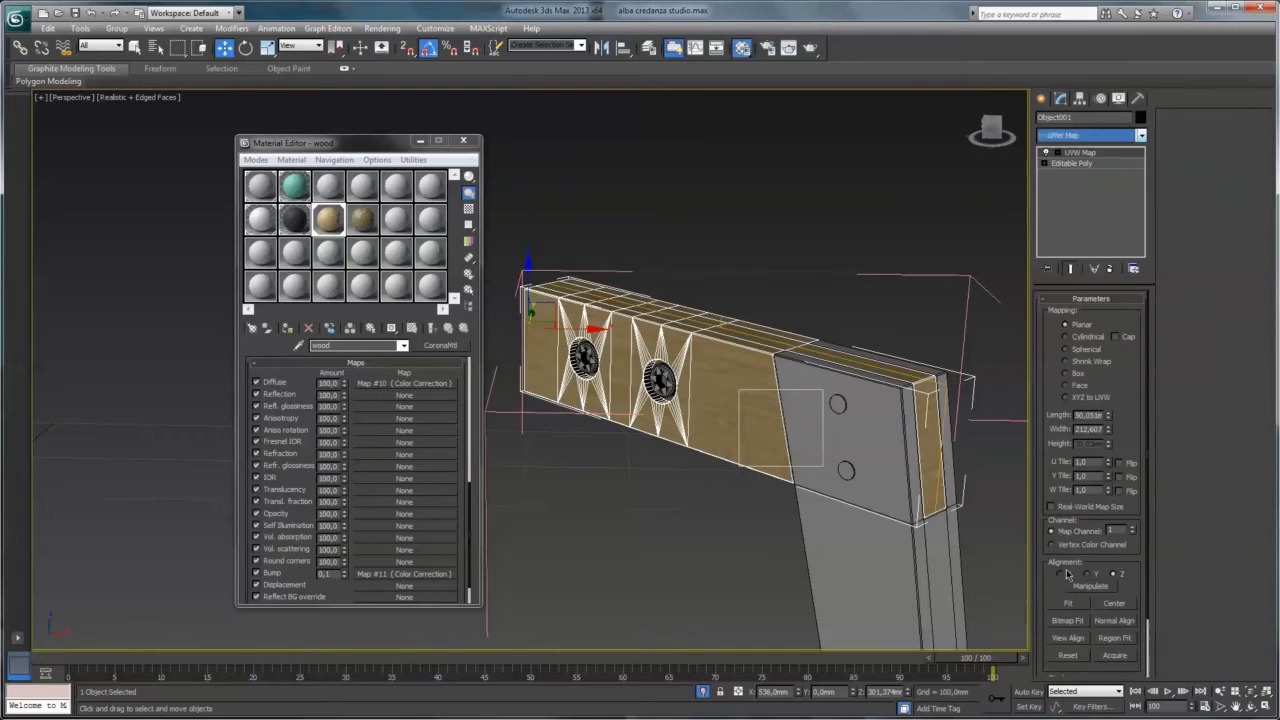
pyautogui.click(1073, 375)
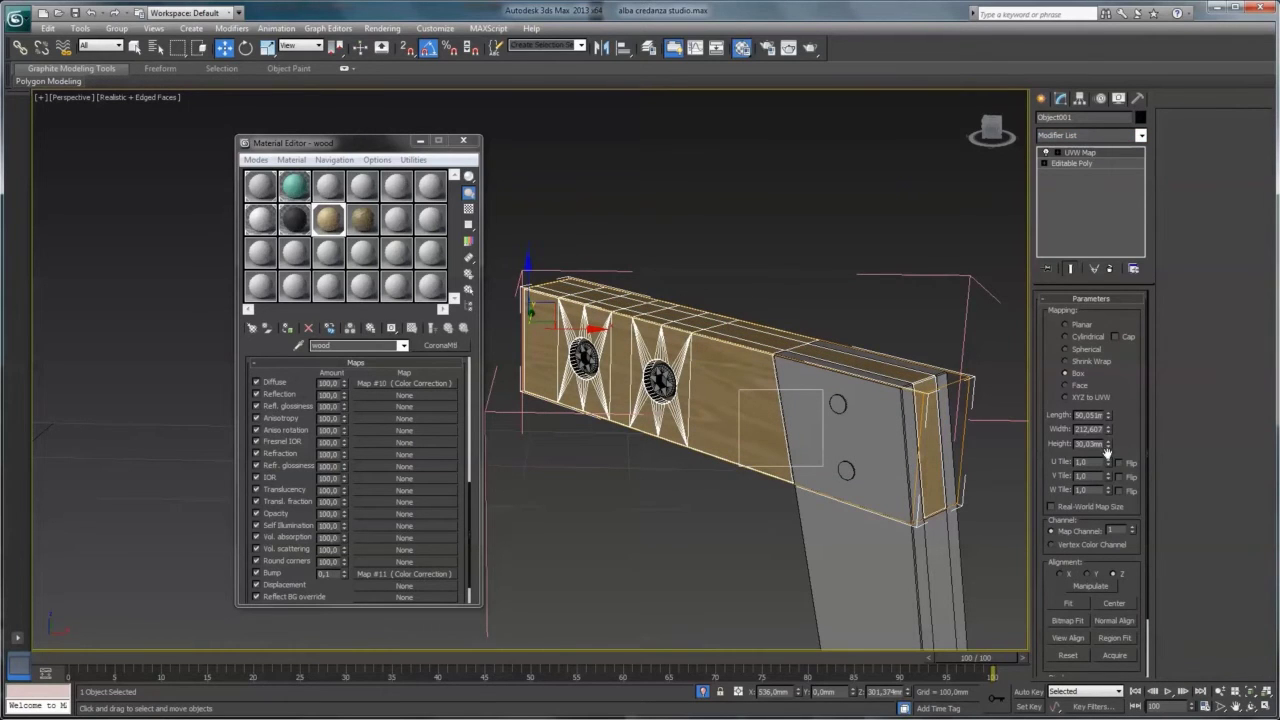
# Check the render settings' area to render, then turn off edged-faces display in the viewport
pyautogui.click(1250, 706)
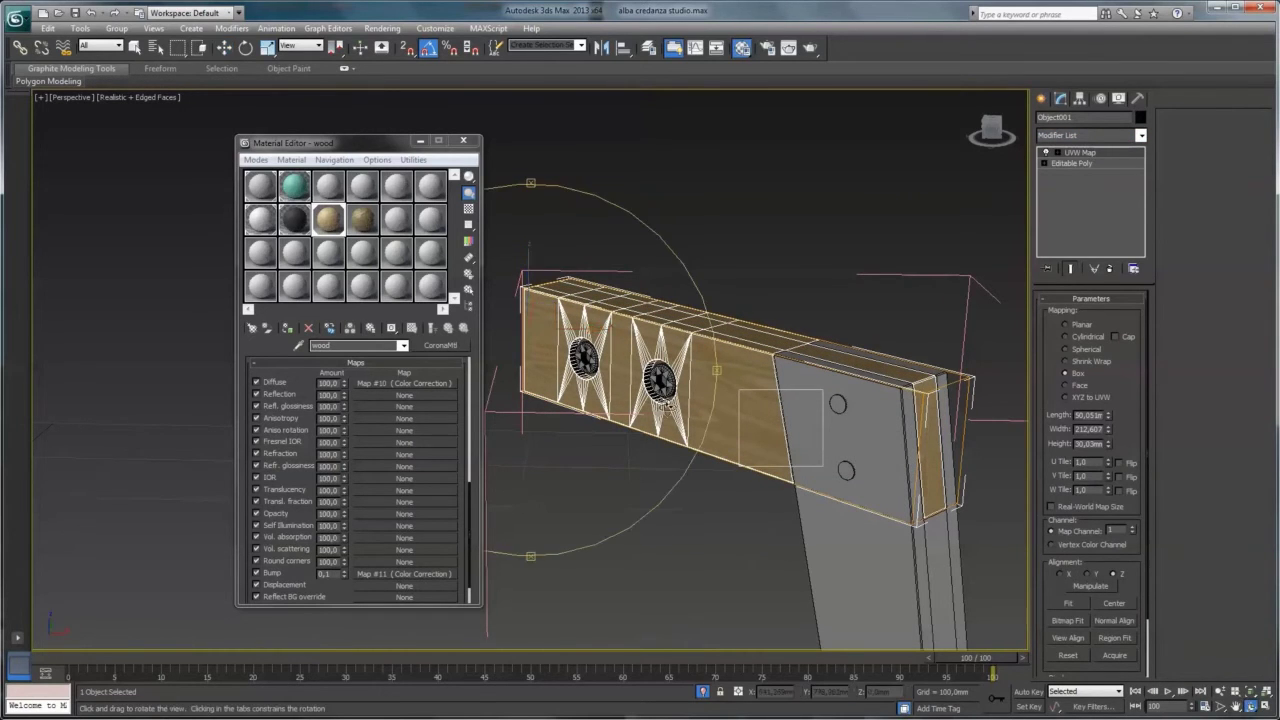
pyautogui.moveTo(668, 406); pyautogui.dragTo(686, 400)
pyautogui.press('F10')
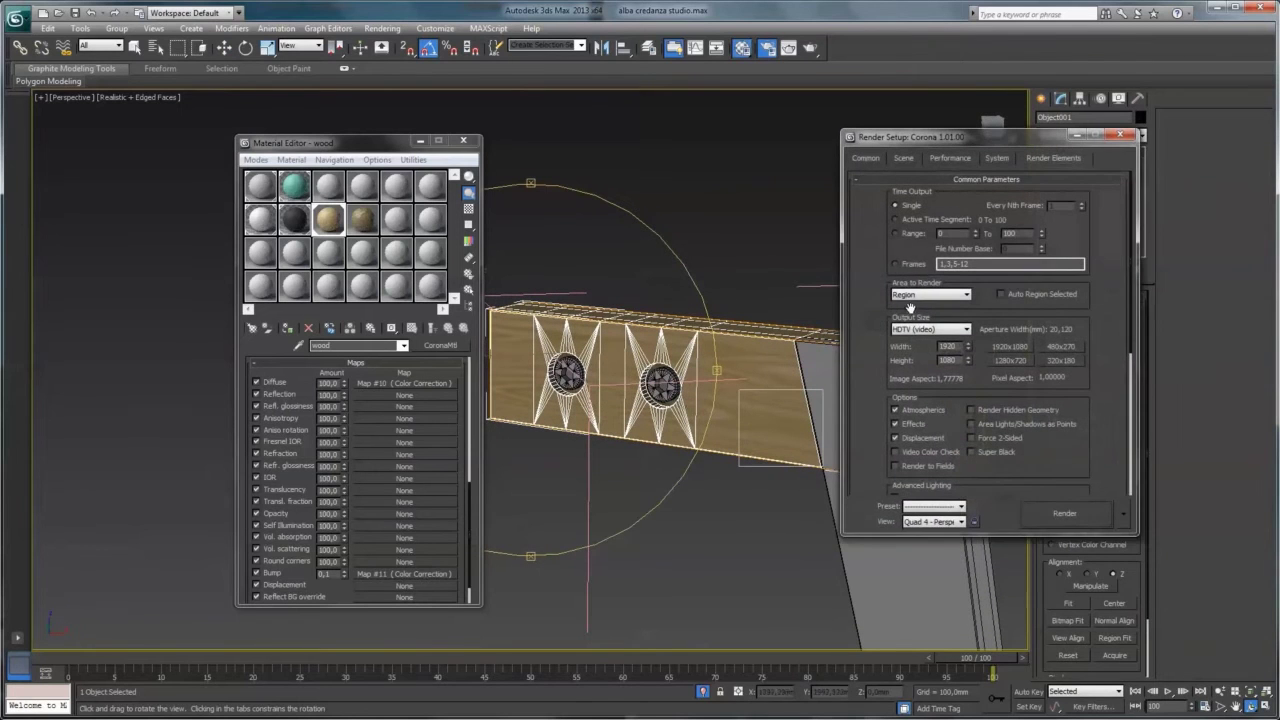
pyautogui.click(930, 294)
pyautogui.click(920, 304)
pyautogui.click(1121, 136)
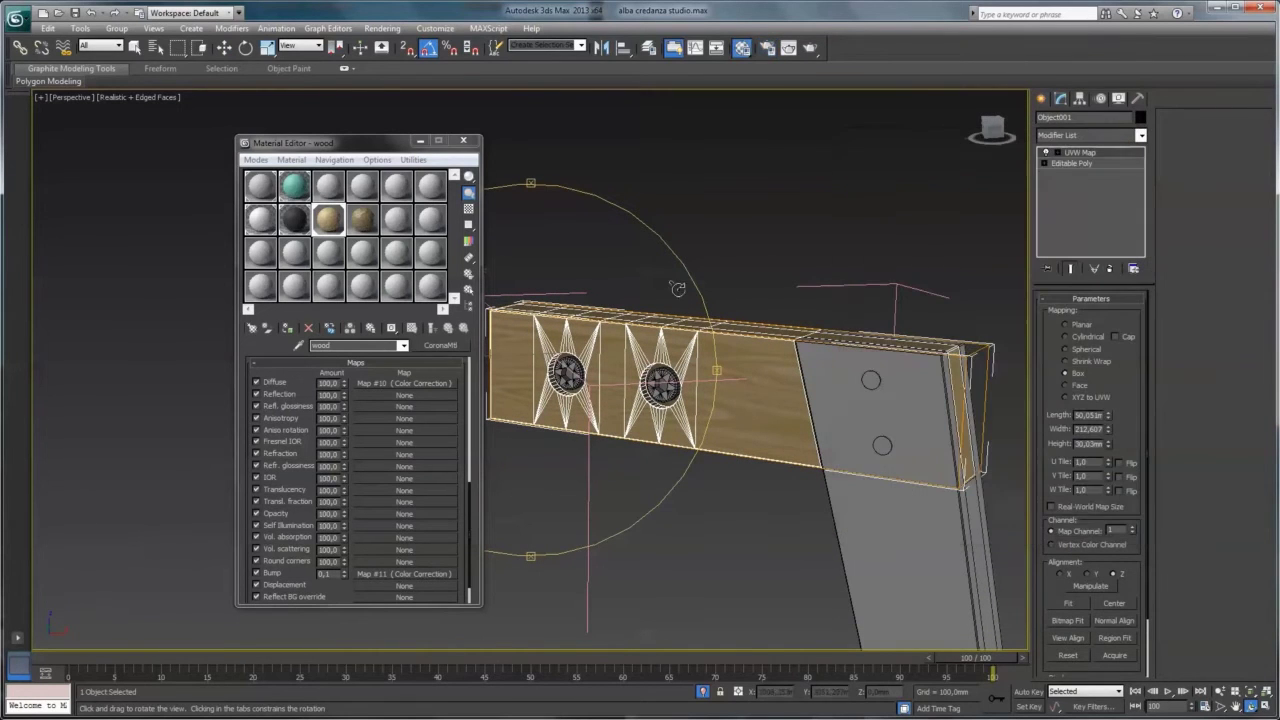
pyautogui.press('F4')
pyautogui.moveTo(607, 359)
pyautogui.mouseDown()
pyautogui.moveTo(559, 372)
pyautogui.moveTo(586, 414)
pyautogui.mouseUp()
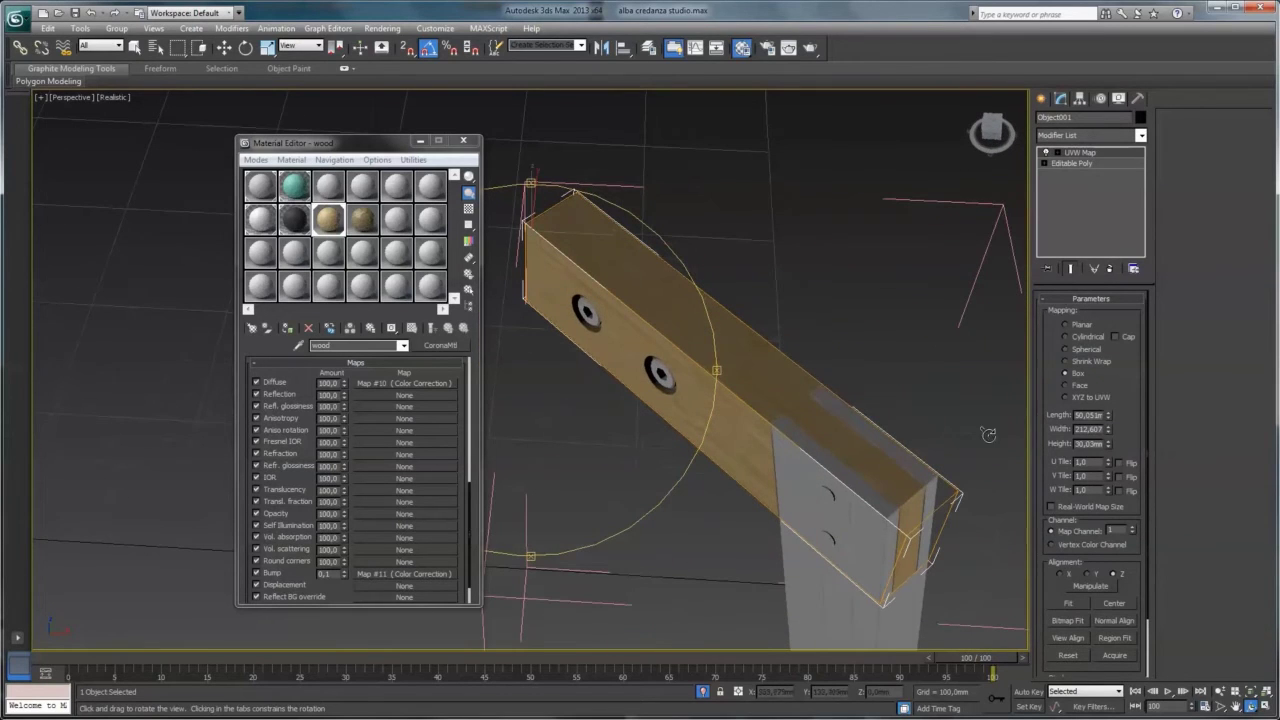
# Make the mapping's other dimensions match the 212,607 width value
pyautogui.hotkey('ctrl', 'c')
pyautogui.doubleClick(1089, 414)
pyautogui.hotkey('ctrl', 'v')
pyautogui.doubleClick(1086, 443)
pyautogui.hotkey('ctrl', 'v')
pyautogui.moveTo(597, 429)
pyautogui.mouseDown()
pyautogui.moveTo(628, 378)
pyautogui.moveTo(557, 464)
pyautogui.mouseUp()
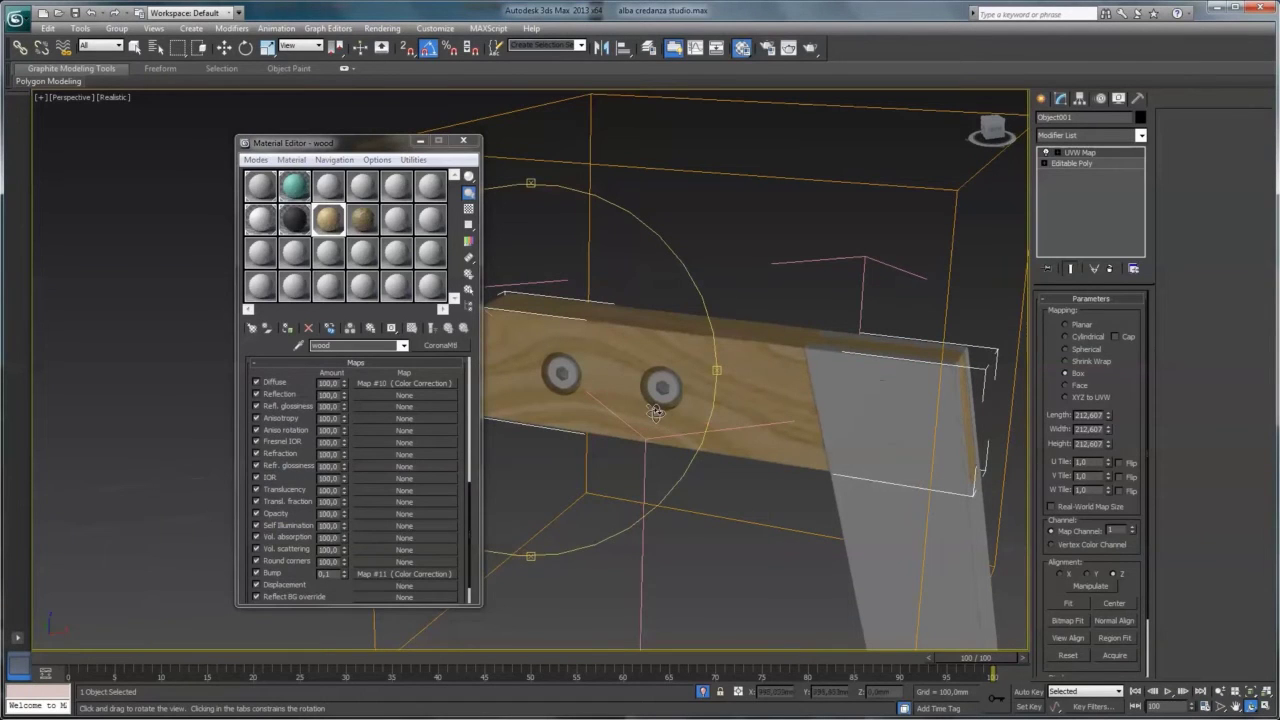
# Set the box mapping length to 100 and its width to 476,318
pyautogui.moveTo(1109, 420); pyautogui.dragTo(1109, 444)
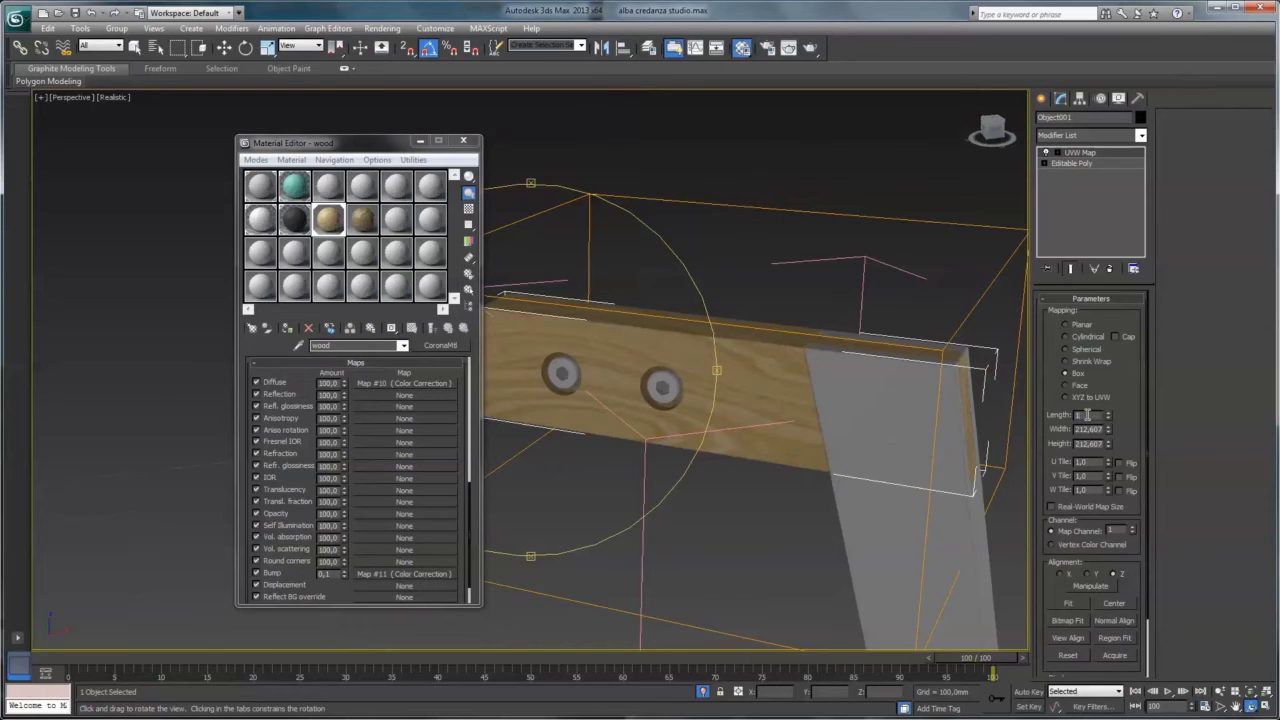
pyautogui.click(1107, 428)
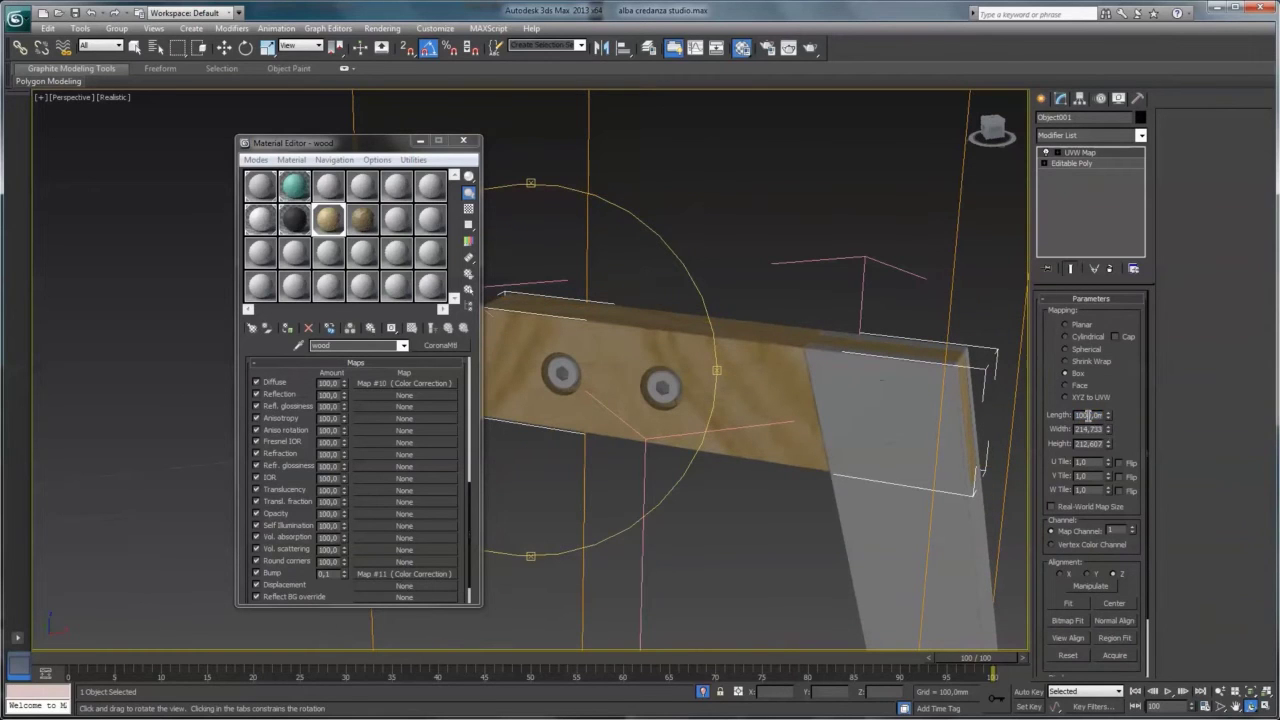
pyautogui.click(1108, 432)
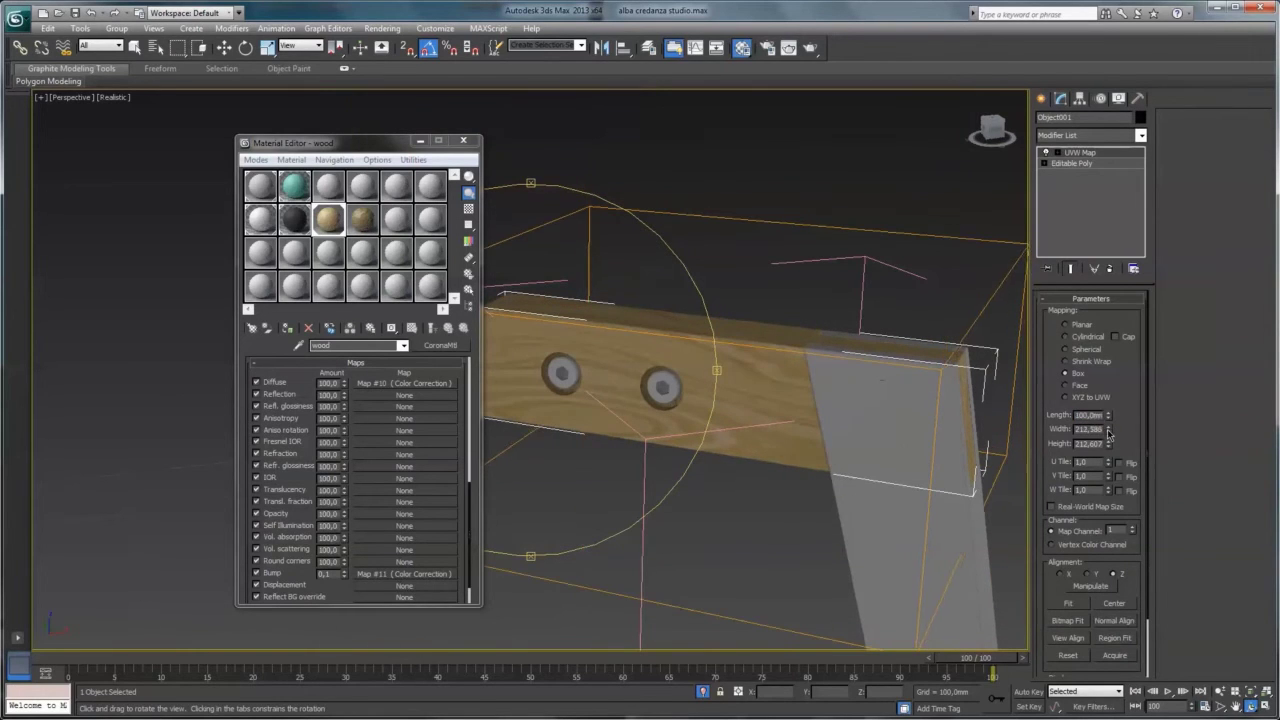
pyautogui.click(1108, 432)
pyautogui.moveTo(1108, 430); pyautogui.dragTo(1096, 348)
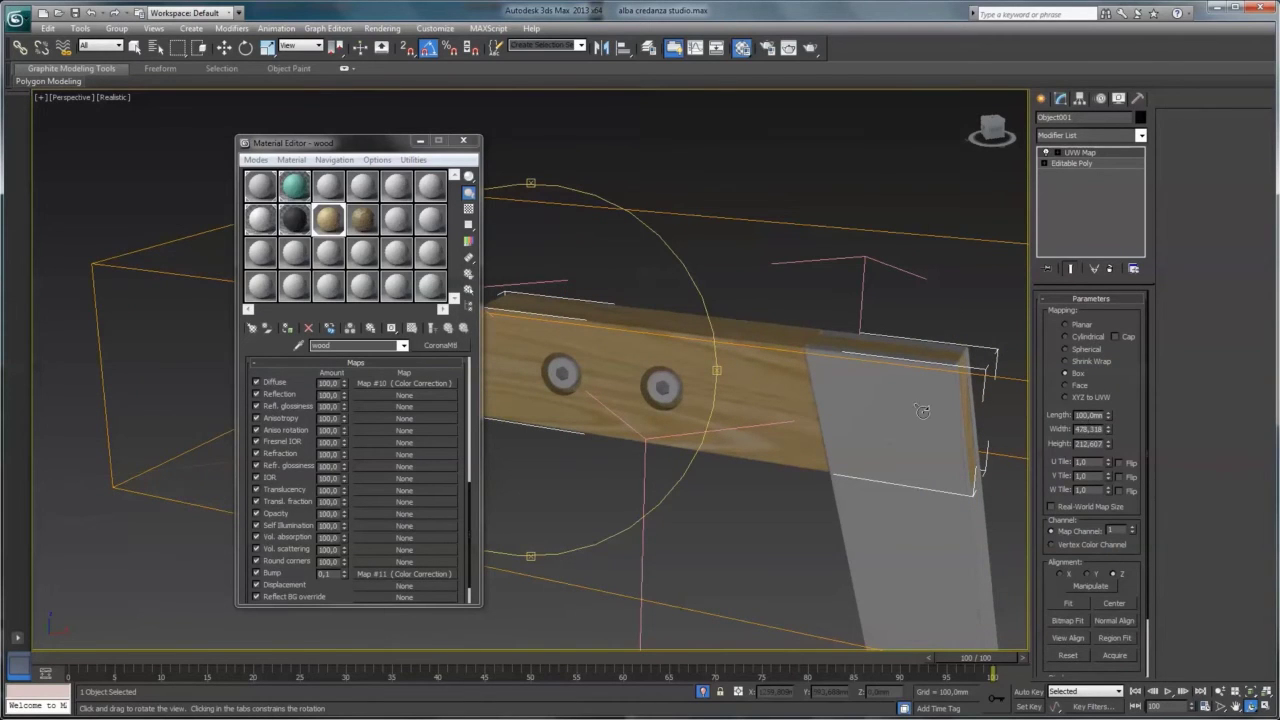
# Lower the box mapping height to about 125,438
pyautogui.moveTo(720, 387); pyautogui.dragTo(645, 390)
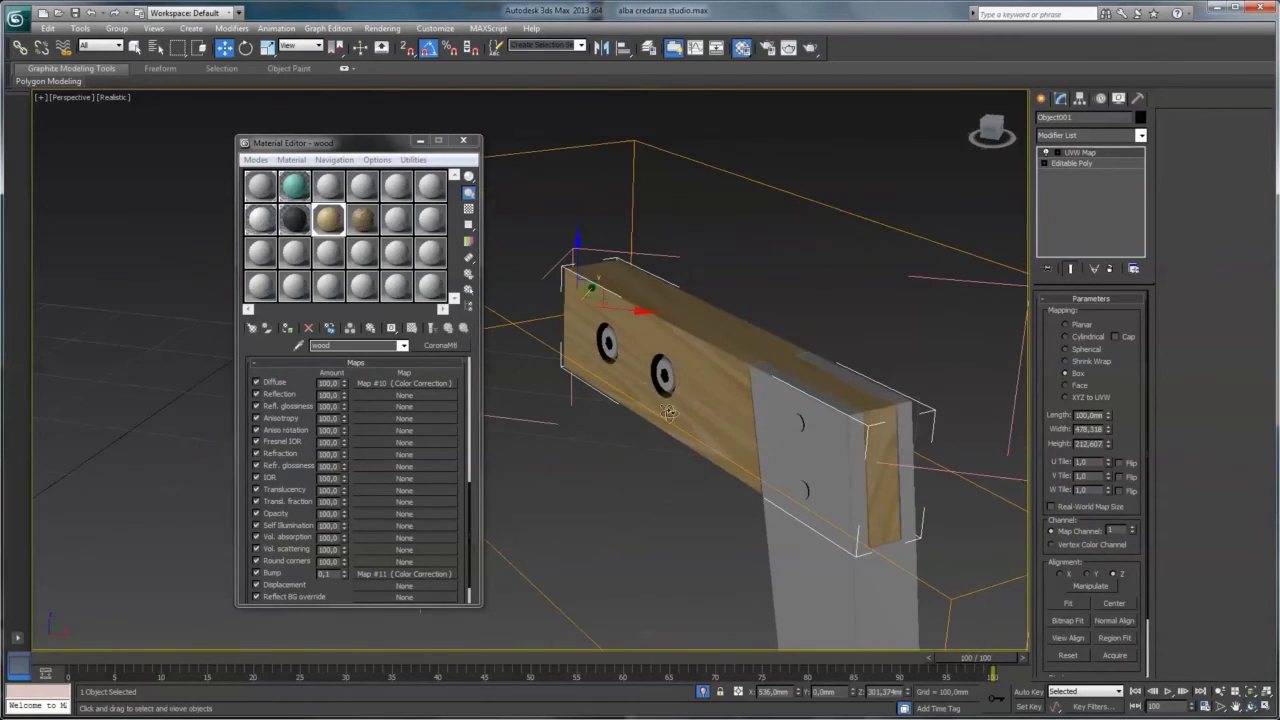
pyautogui.moveTo(750, 457); pyautogui.dragTo(655, 471)
pyautogui.press('w')
pyautogui.moveTo(1110, 445); pyautogui.dragTo(1108, 468)
pyautogui.keyDown('alt'); pyautogui.moveTo(913, 472); pyautogui.dragTo(796, 442, button='middle'); pyautogui.keyUp('alt')
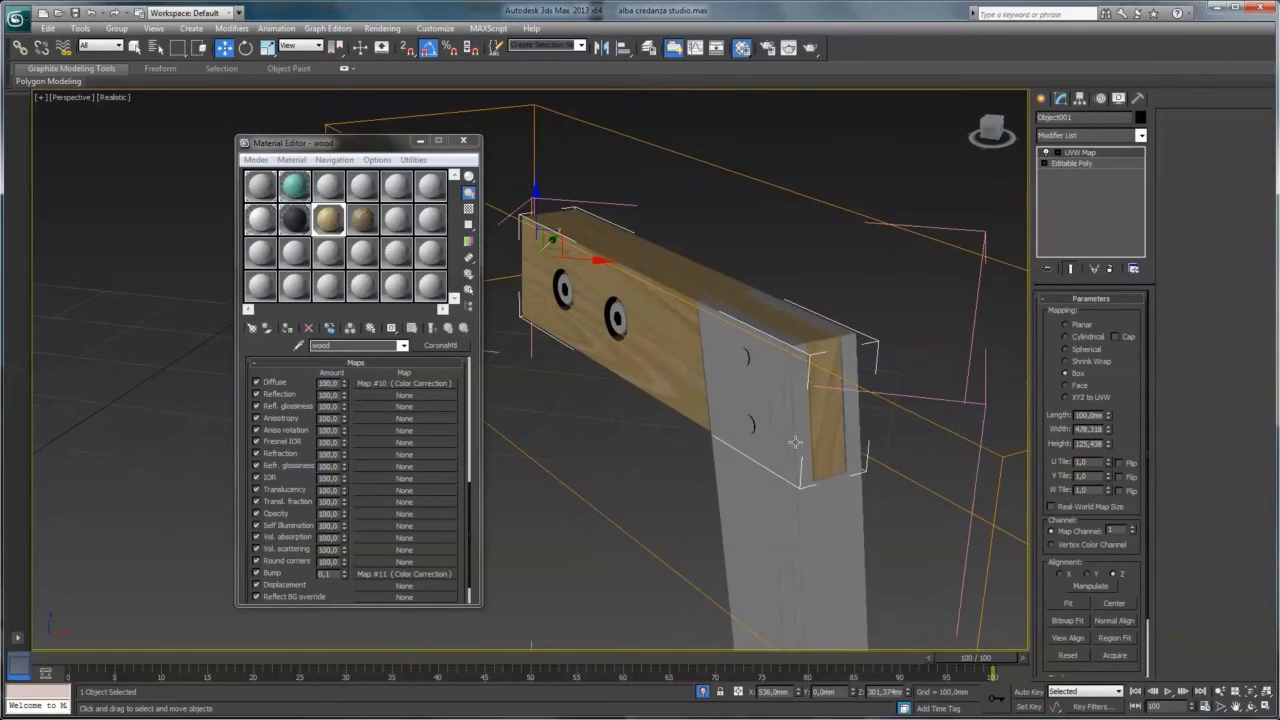
pyautogui.keyDown('alt'); pyautogui.moveTo(827, 492); pyautogui.dragTo(817, 474, button='middle'); pyautogui.keyUp('alt')
pyautogui.click(817, 474)
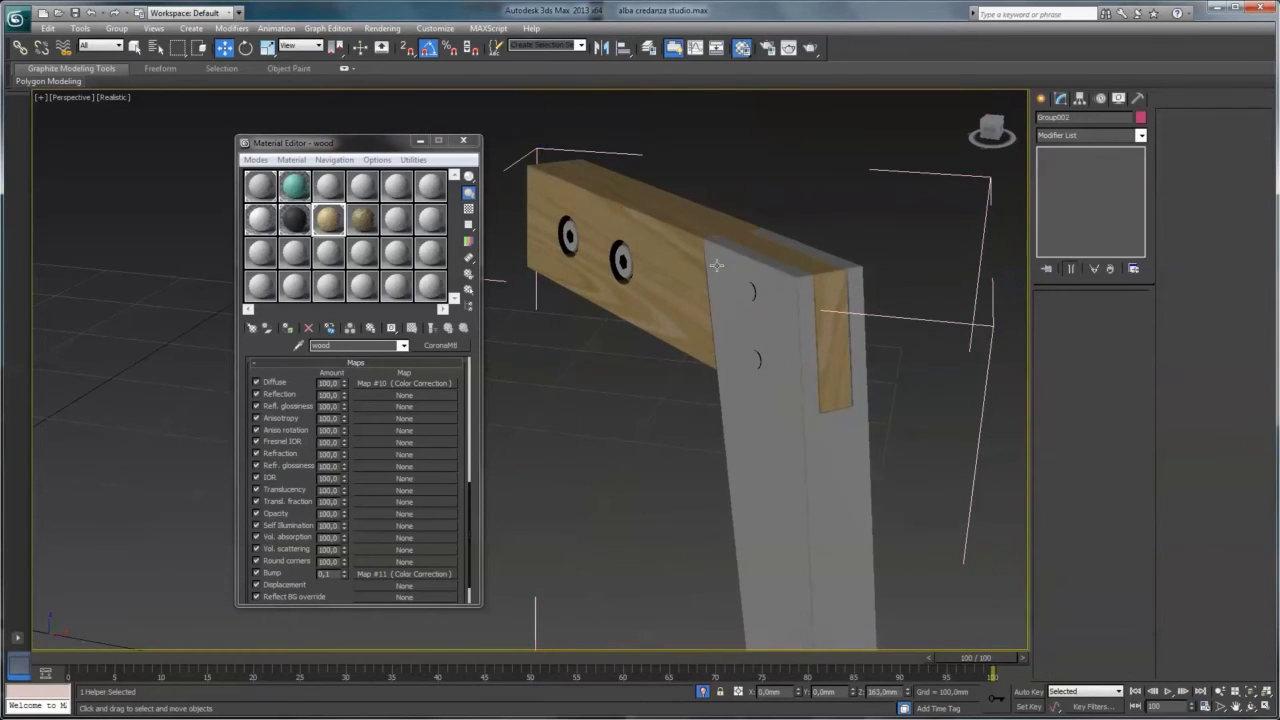
# Remove the grey leg's old UVW mapping and assign it the wood material
pyautogui.click(703, 226)
pyautogui.click(865, 443)
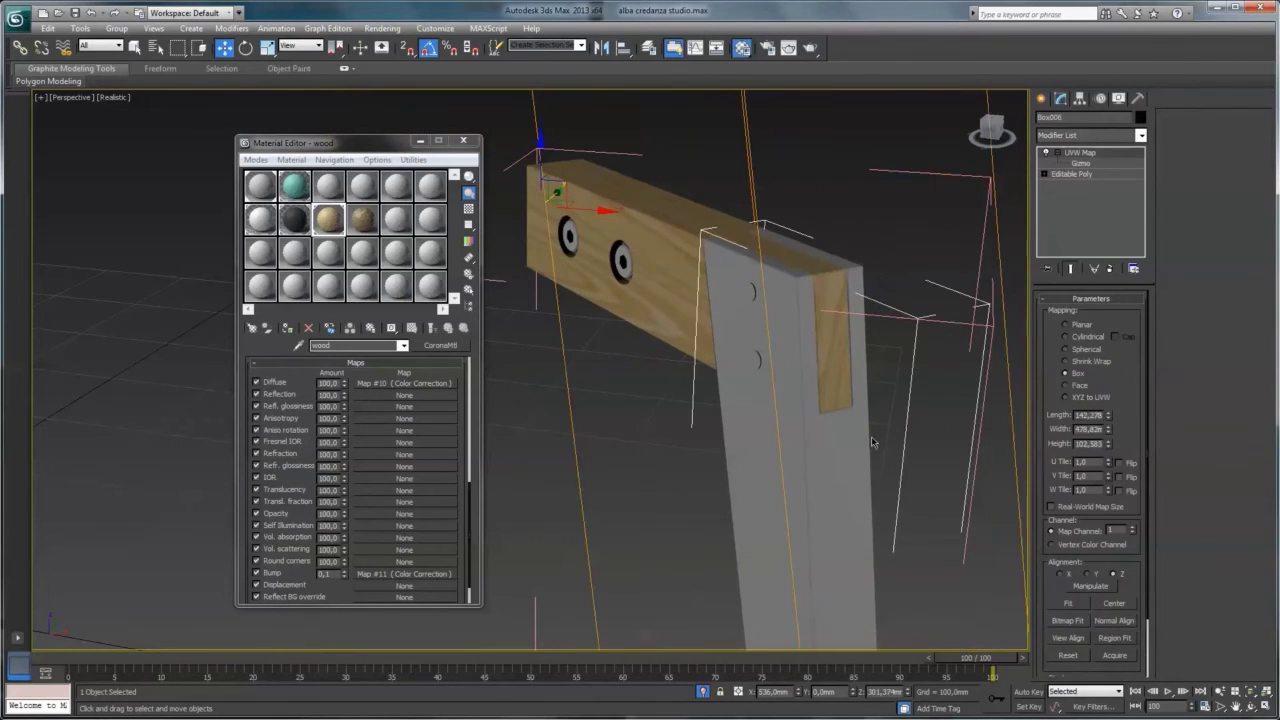
pyautogui.click(1111, 271)
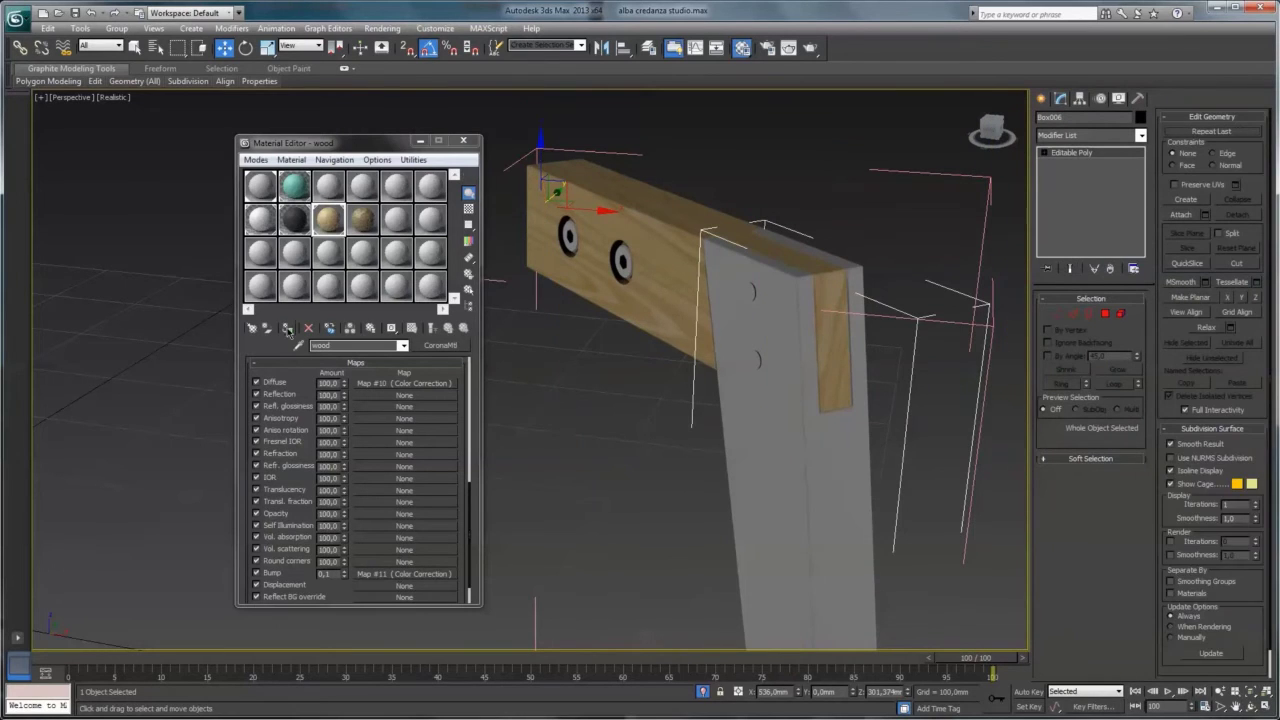
pyautogui.click(288, 327)
pyautogui.scroll(-3, 796, 390)
pyautogui.scroll(-2, 796, 385)
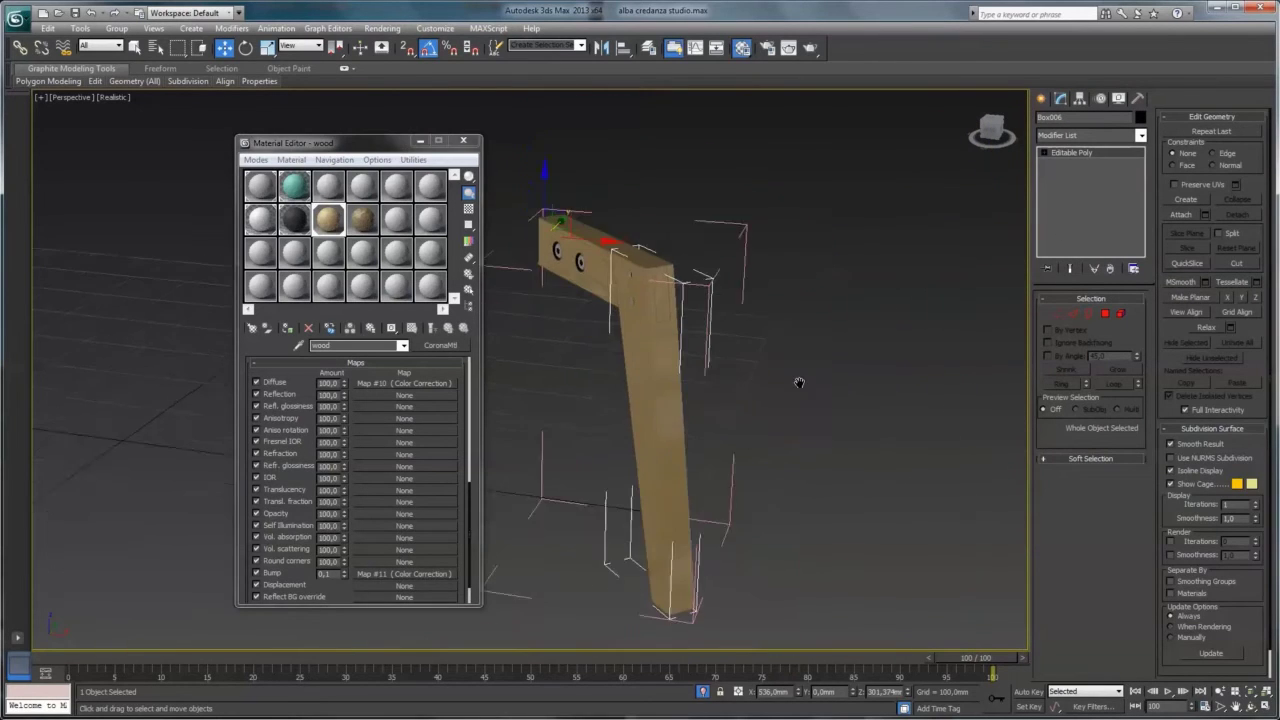
pyautogui.scroll(-1, 797, 374)
pyautogui.click(1254, 707)
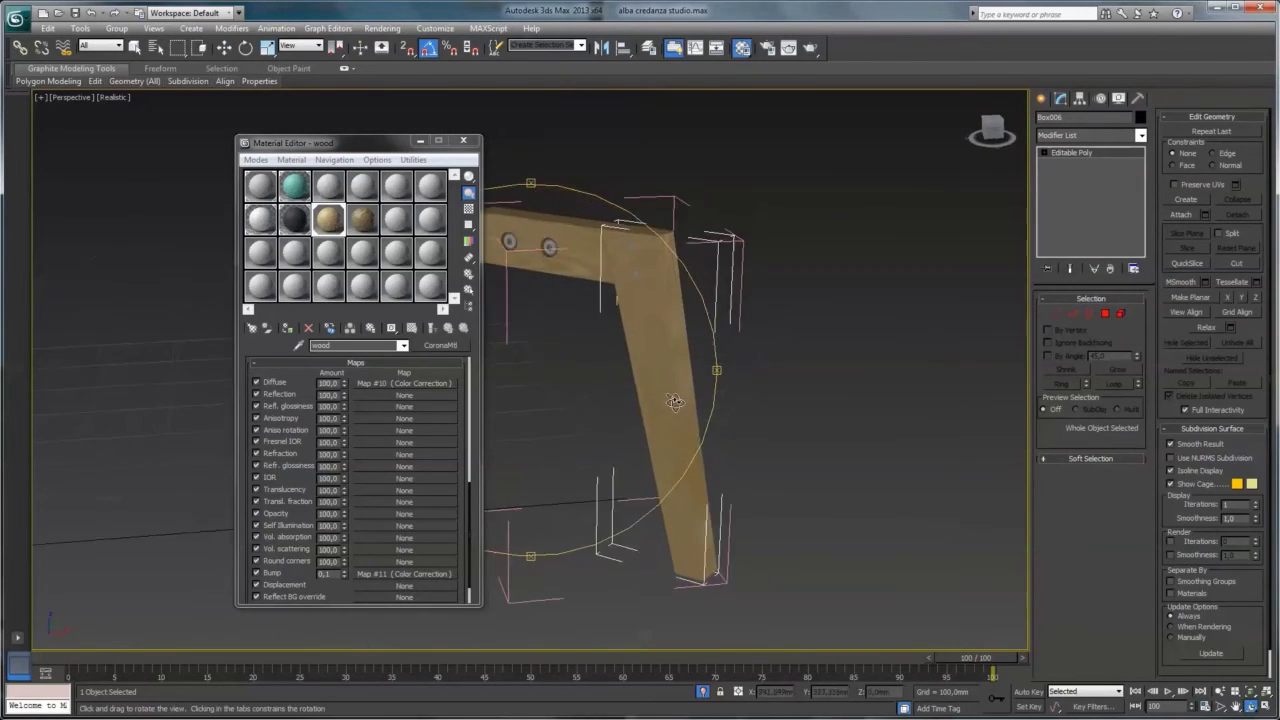
pyautogui.moveTo(640, 390); pyautogui.dragTo(764, 398)
# Add a Box UVW Map to the leg Box006 and rotate its gizmo 90 degrees
pyautogui.click(1140, 135)
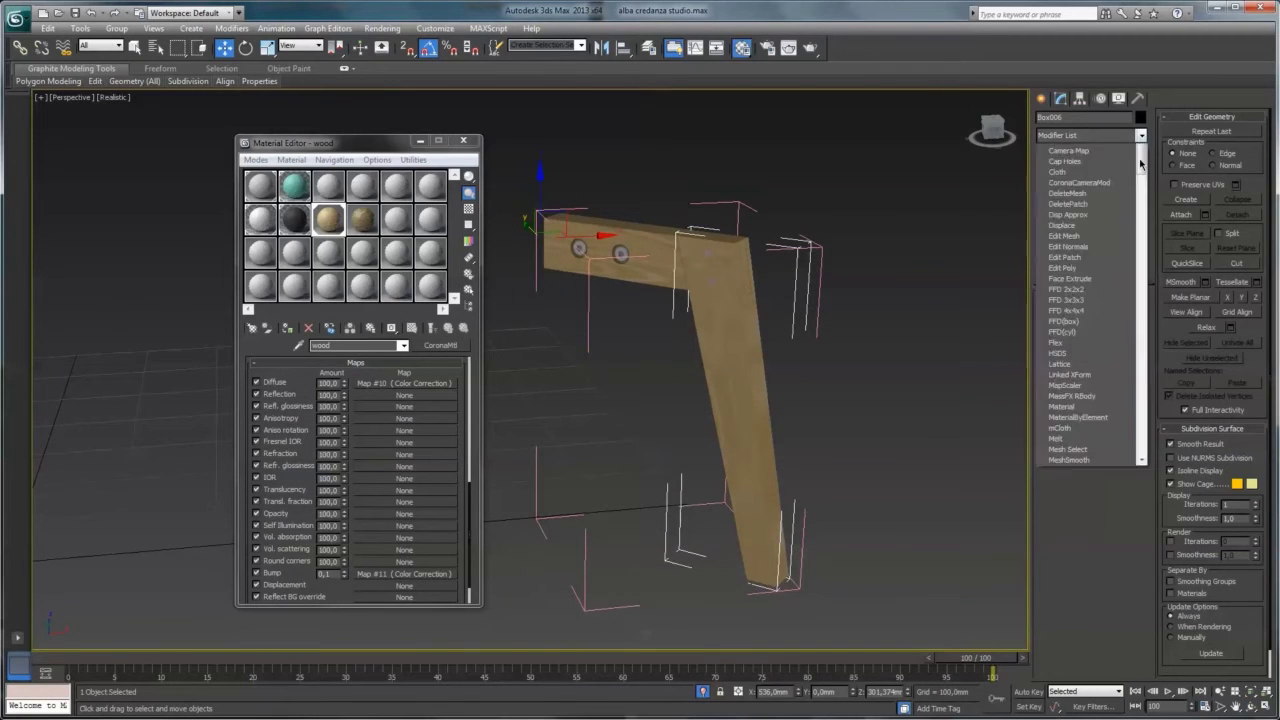
pyautogui.scroll(-5, 1080, 450)
pyautogui.scroll(-3, 1075, 520)
pyautogui.click(1066, 598)
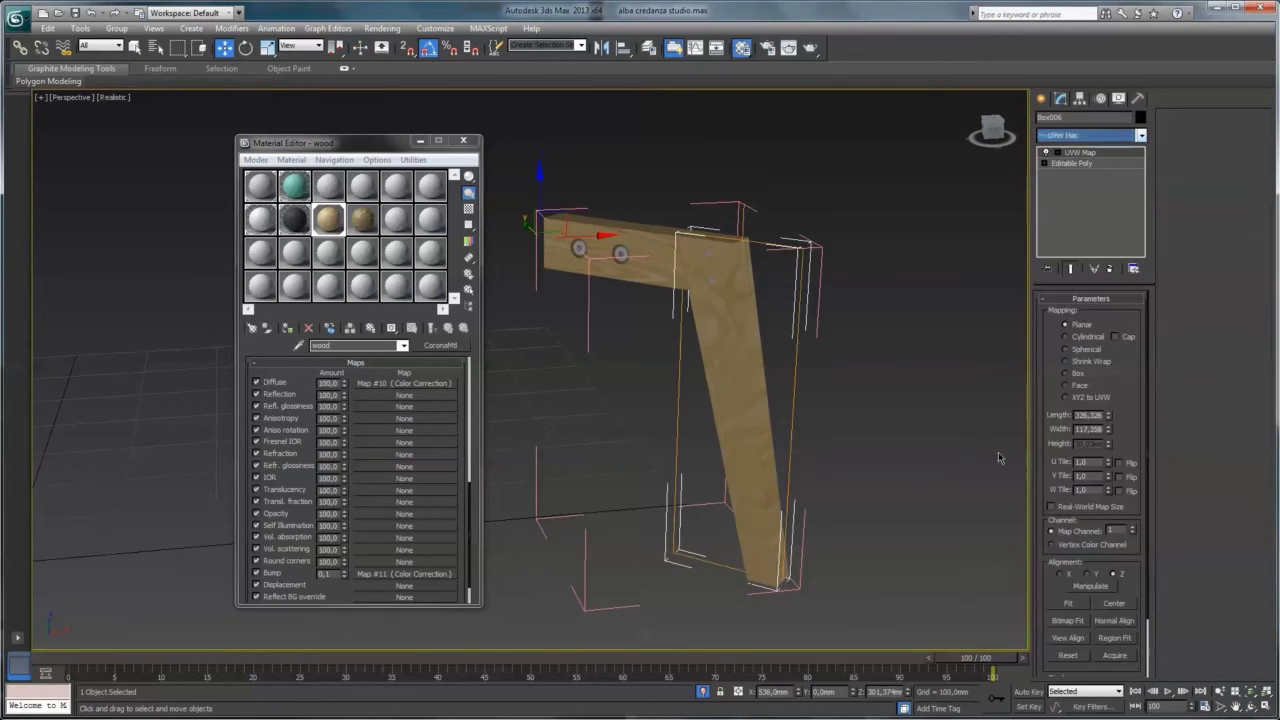
pyautogui.click(1065, 373)
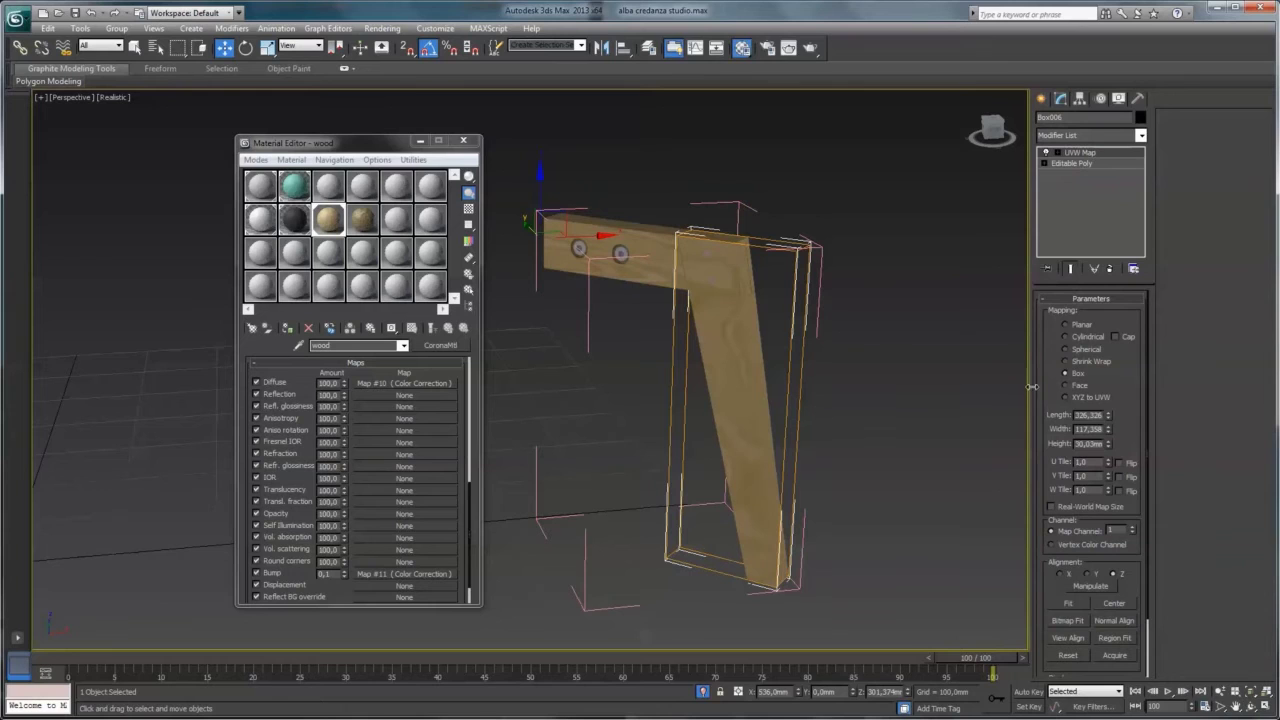
pyautogui.click(1057, 153)
pyautogui.click(1080, 163)
pyautogui.press('e')
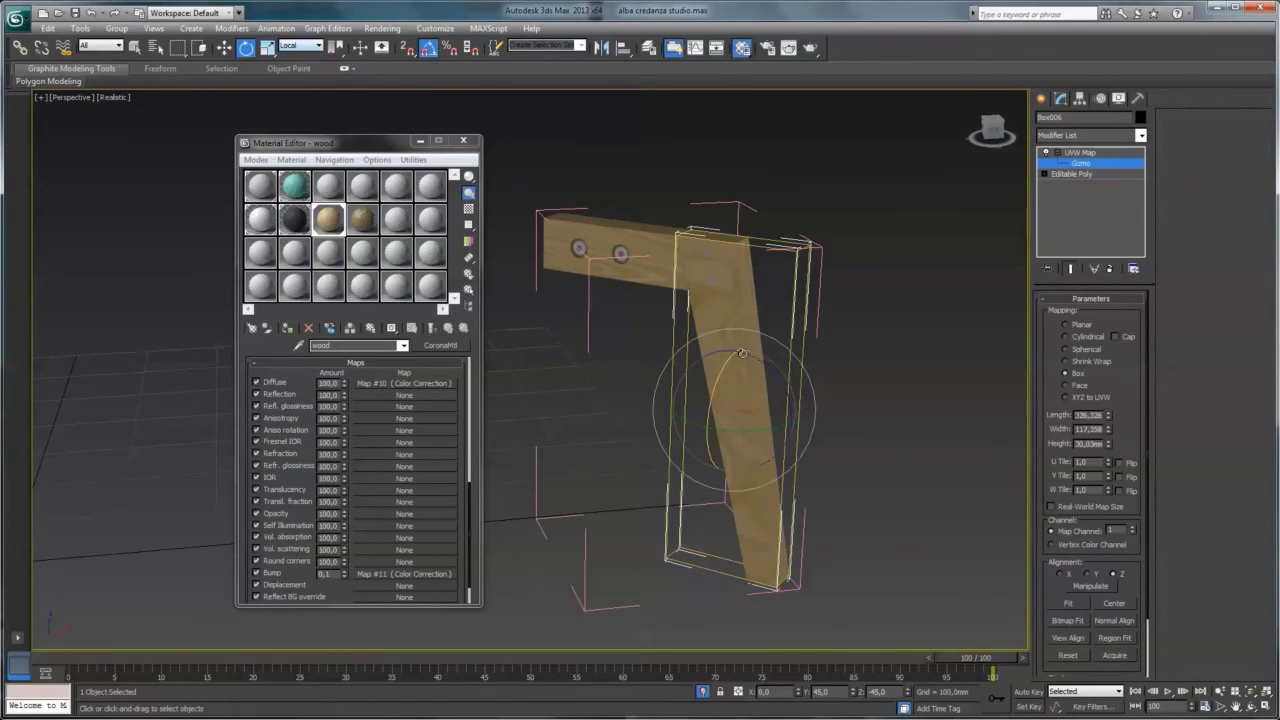
pyautogui.moveTo(775, 371); pyautogui.dragTo(801, 423)
# Tilt the mapping gizmo to follow the leg and size it 146,847 × 487,035 × 111,712
pyautogui.moveTo(1107, 416)
pyautogui.mouseDown()
pyautogui.moveTo(1109, 450)
pyautogui.moveTo(1067, 218)
pyautogui.mouseUp()
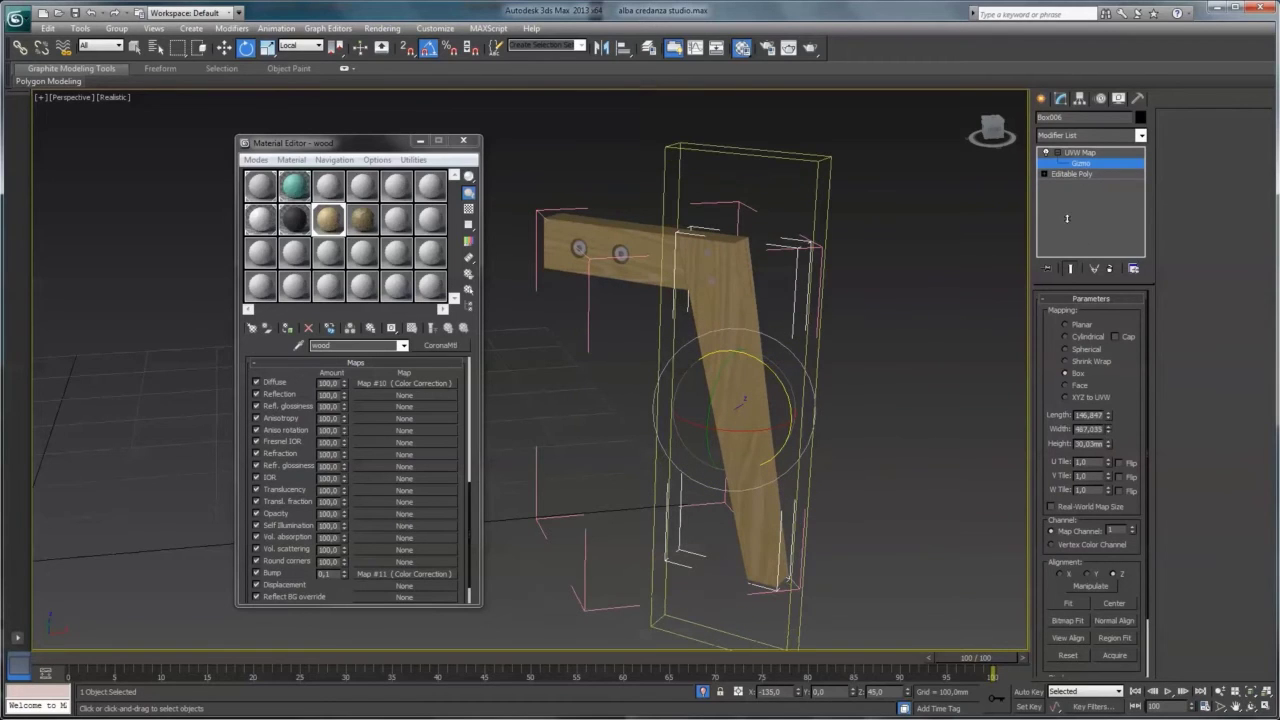
pyautogui.moveTo(779, 382); pyautogui.dragTo(772, 375)
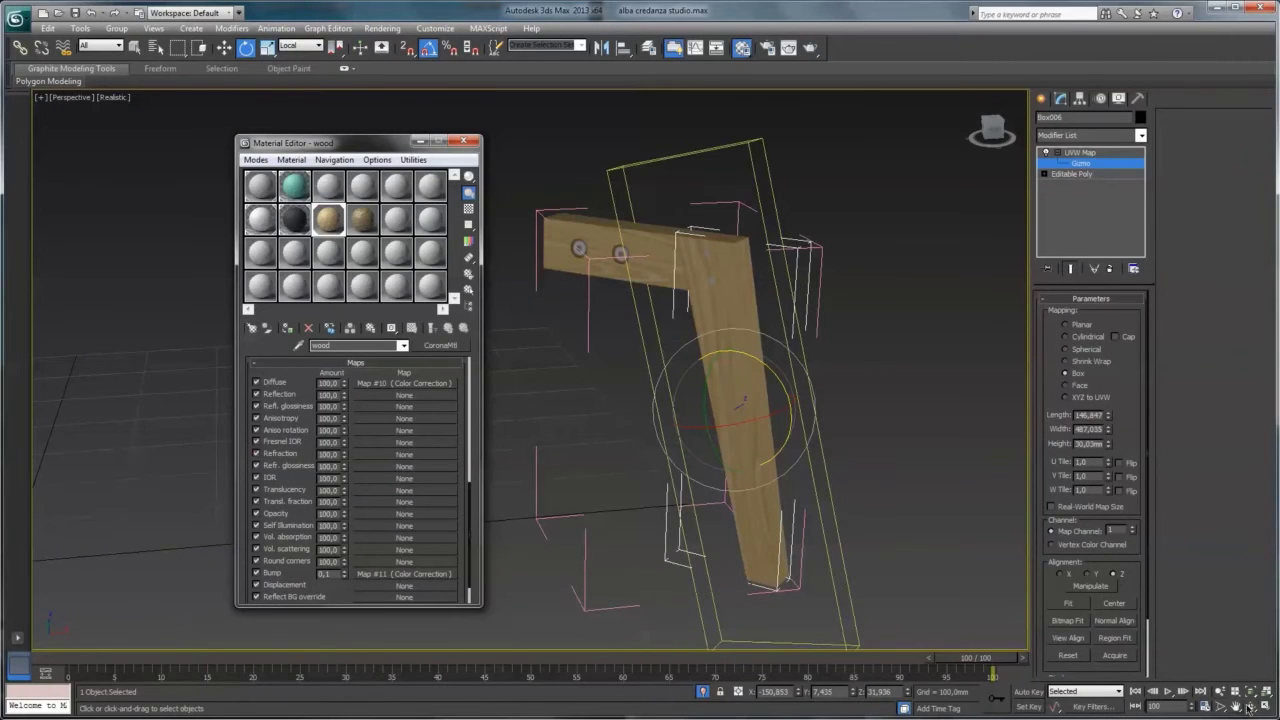
pyautogui.moveTo(620, 440)
pyautogui.keyDown('alt'); pyautogui.mouseDown(button='middle')
pyautogui.moveTo(608, 443)
pyautogui.moveTo(625, 453)
pyautogui.mouseUp(button='middle'); pyautogui.keyUp('alt')
pyautogui.scroll(3, 643, 440)
pyautogui.moveTo(1109, 444); pyautogui.dragTo(1093, 268)
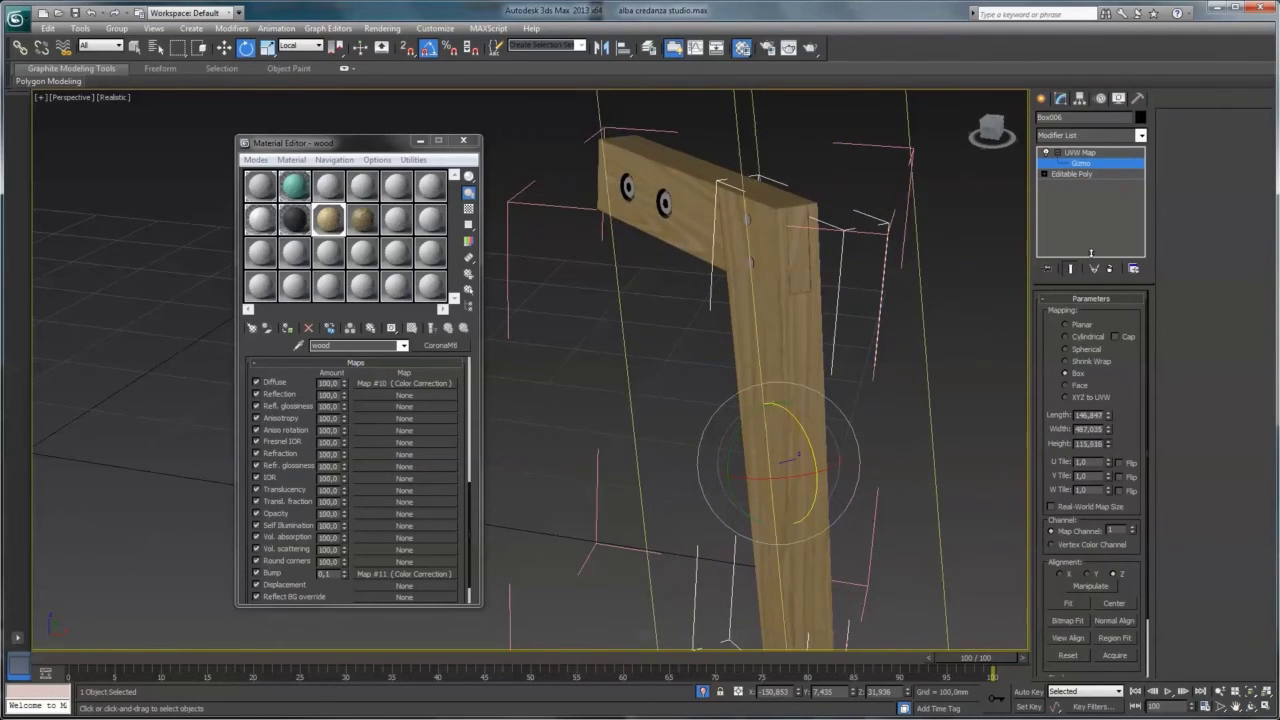
pyautogui.click(1238, 706)
pyautogui.moveTo(595, 415)
pyautogui.mouseDown()
pyautogui.moveTo(641, 407)
pyautogui.moveTo(608, 423)
pyautogui.mouseUp()
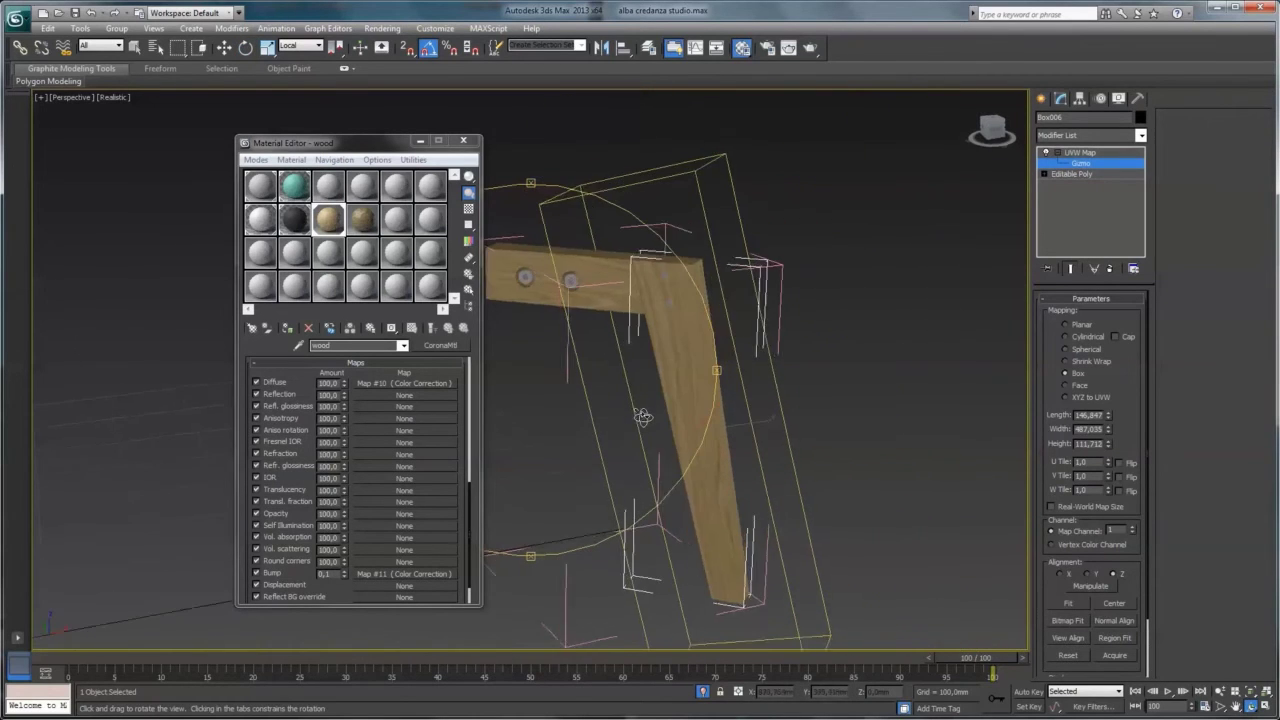
pyautogui.press('e')
pyautogui.keyDown('alt'); pyautogui.moveTo(626, 380); pyautogui.dragTo(585, 407, button='middle'); pyautogui.keyUp('alt')
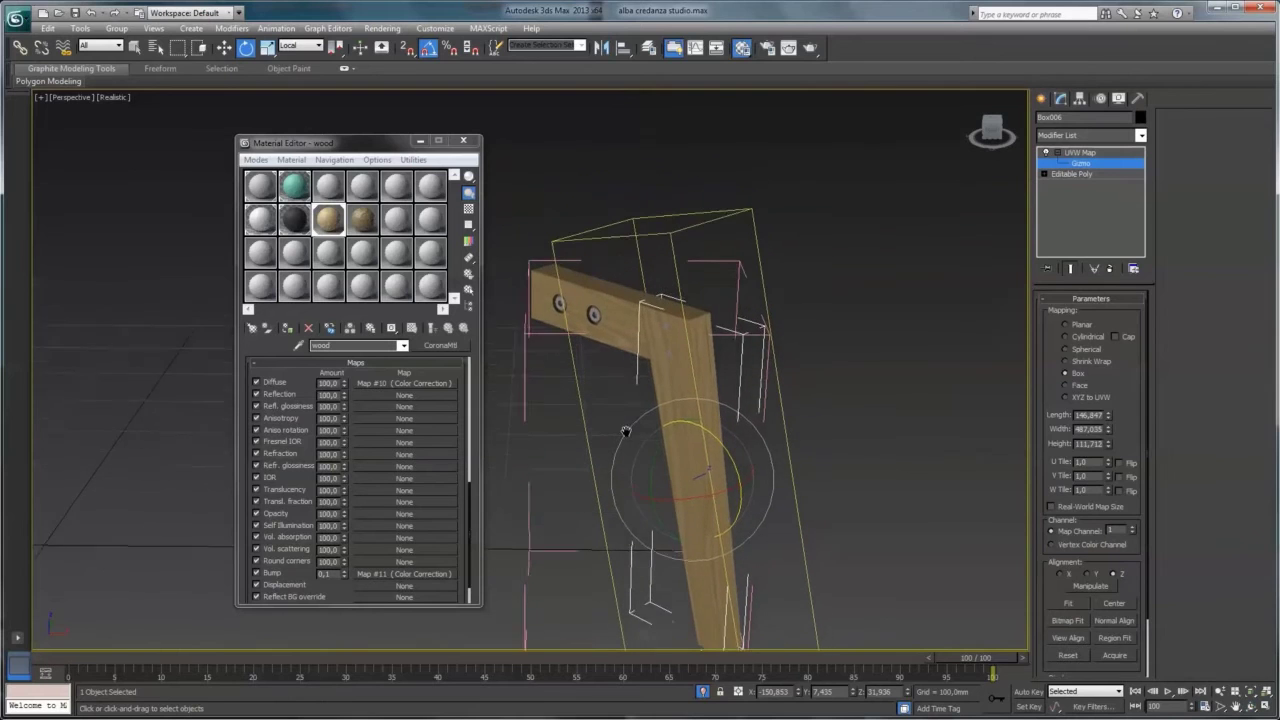
# Select the board with holes, Object001, and switch its Editable Poly to Polygon mode
pyautogui.click(884, 356)
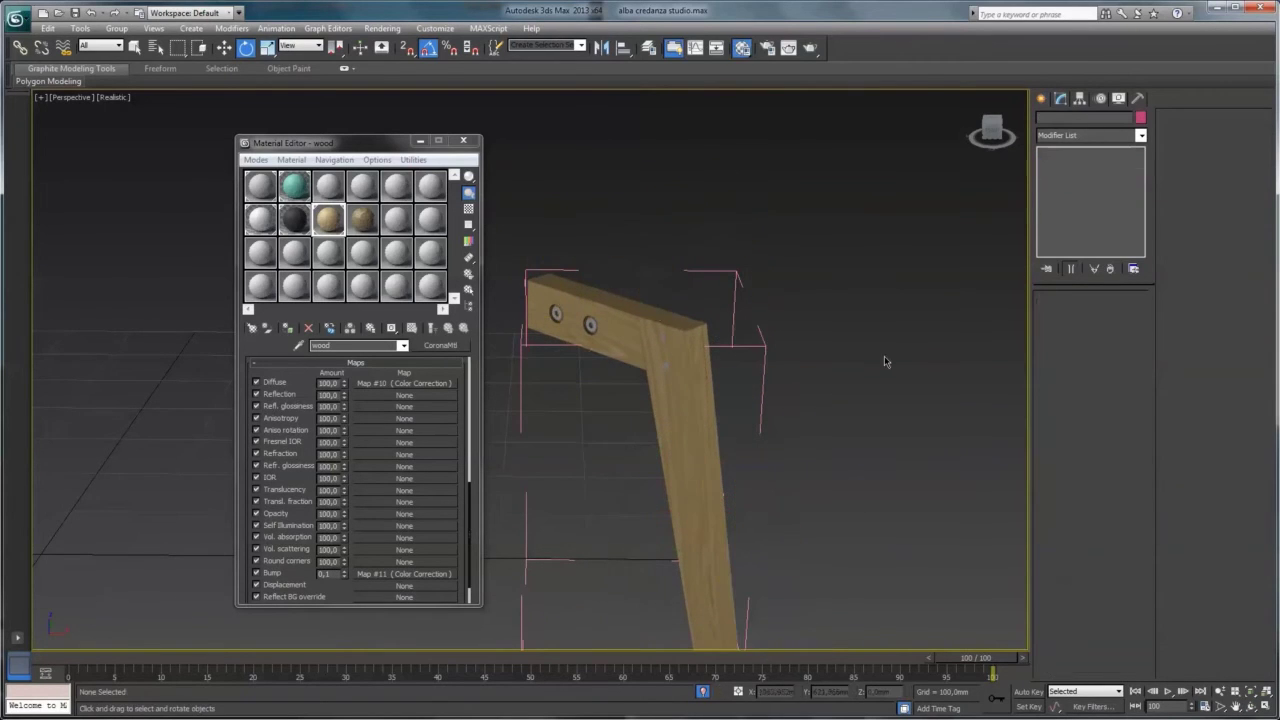
pyautogui.scroll(2, 681, 380)
pyautogui.scroll(3, 681, 380)
pyautogui.scroll(2, 681, 380)
pyautogui.scroll(2, 681, 380)
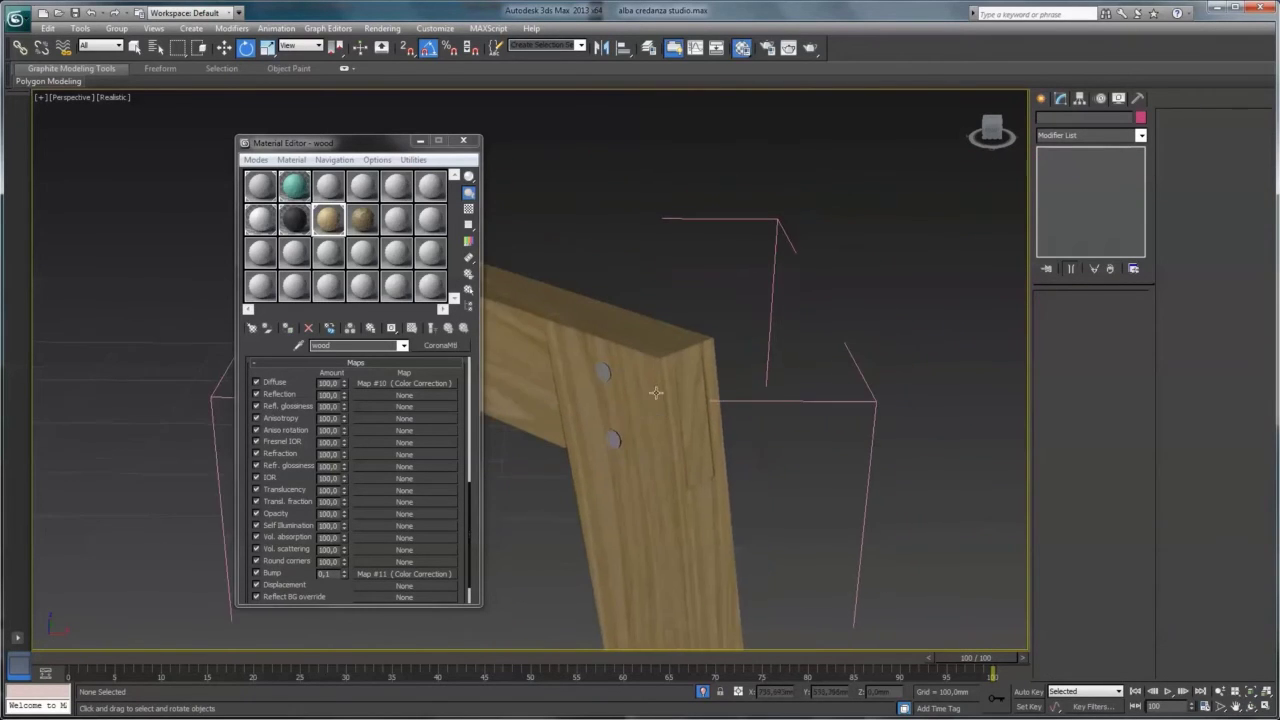
pyautogui.scroll(2, 672, 378)
pyautogui.click(728, 323)
pyautogui.click(1068, 163)
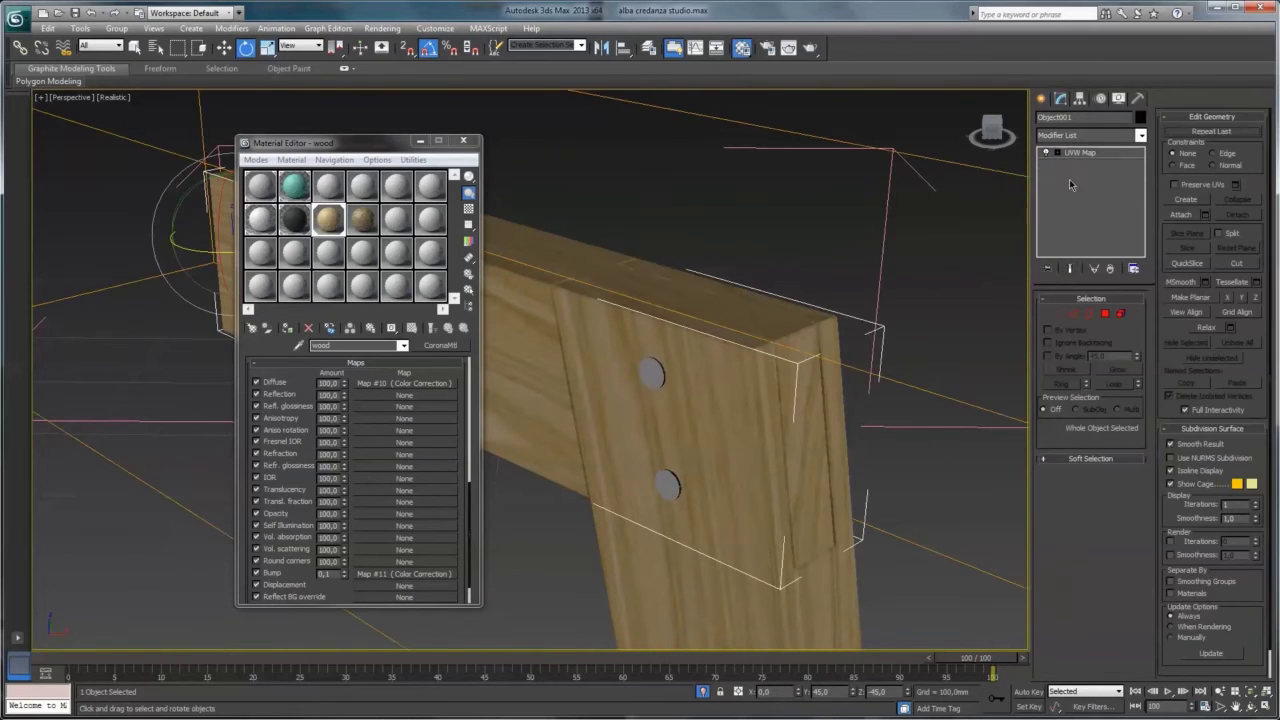
pyautogui.click(1105, 314)
# Select the board's nine end-face polygons and open an enlarged preview of wood dark
pyautogui.click(836, 351)
pyautogui.keyDown('ctrl'); pyautogui.click(800, 347); pyautogui.keyUp('ctrl')
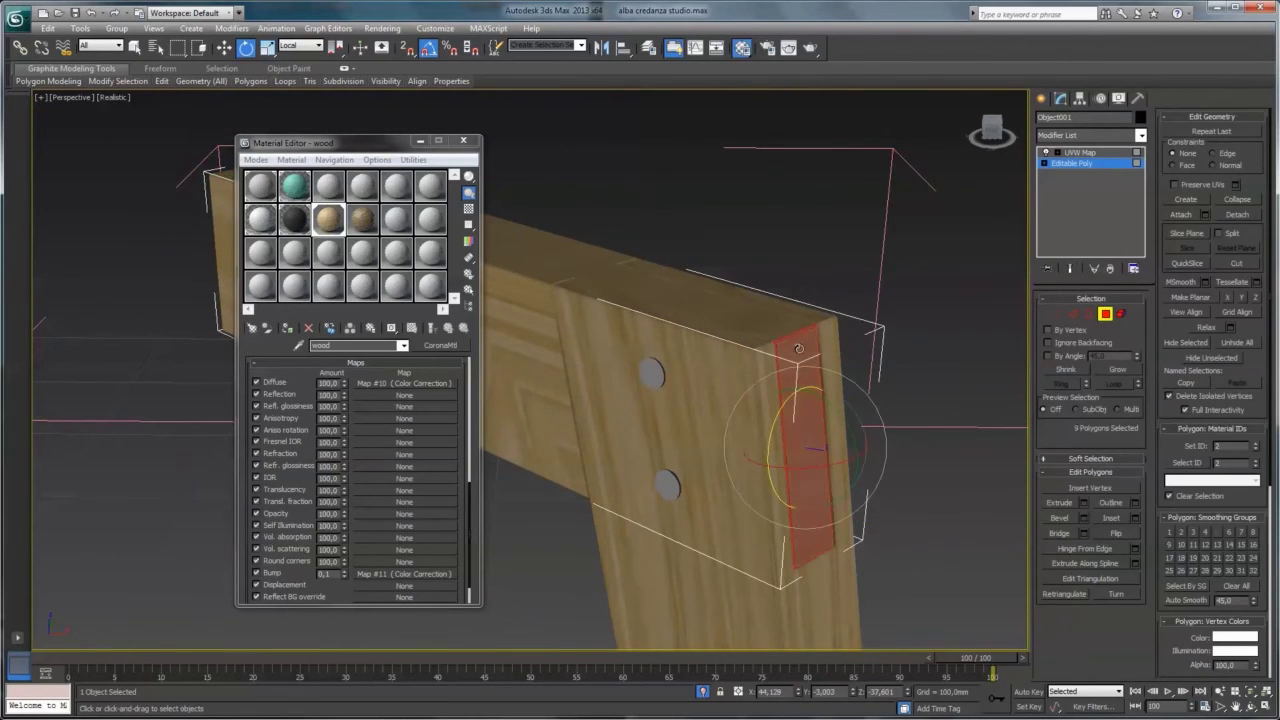
pyautogui.moveTo(800, 347)
pyautogui.keyDown('alt'); pyautogui.mouseDown(button='middle')
pyautogui.moveTo(643, 308)
pyautogui.moveTo(650, 300)
pyautogui.mouseUp(button='middle'); pyautogui.keyUp('alt')
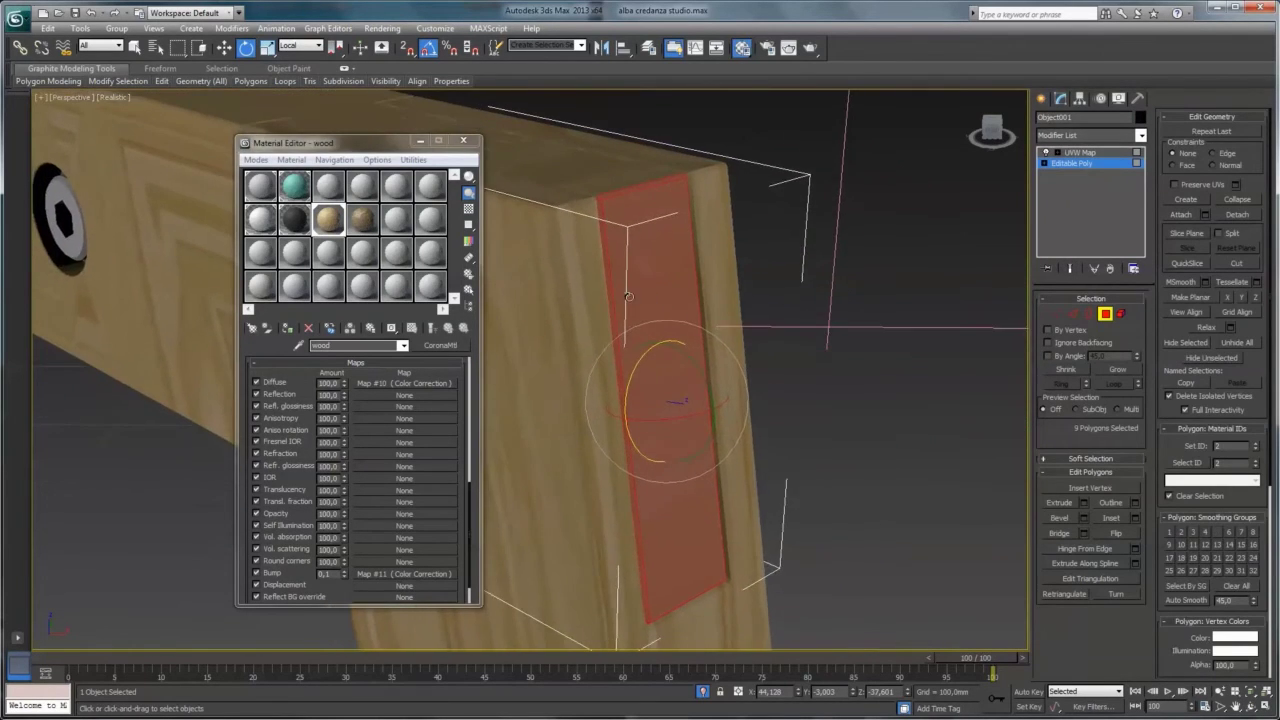
pyautogui.click(376, 228)
pyautogui.doubleClick(363, 221)
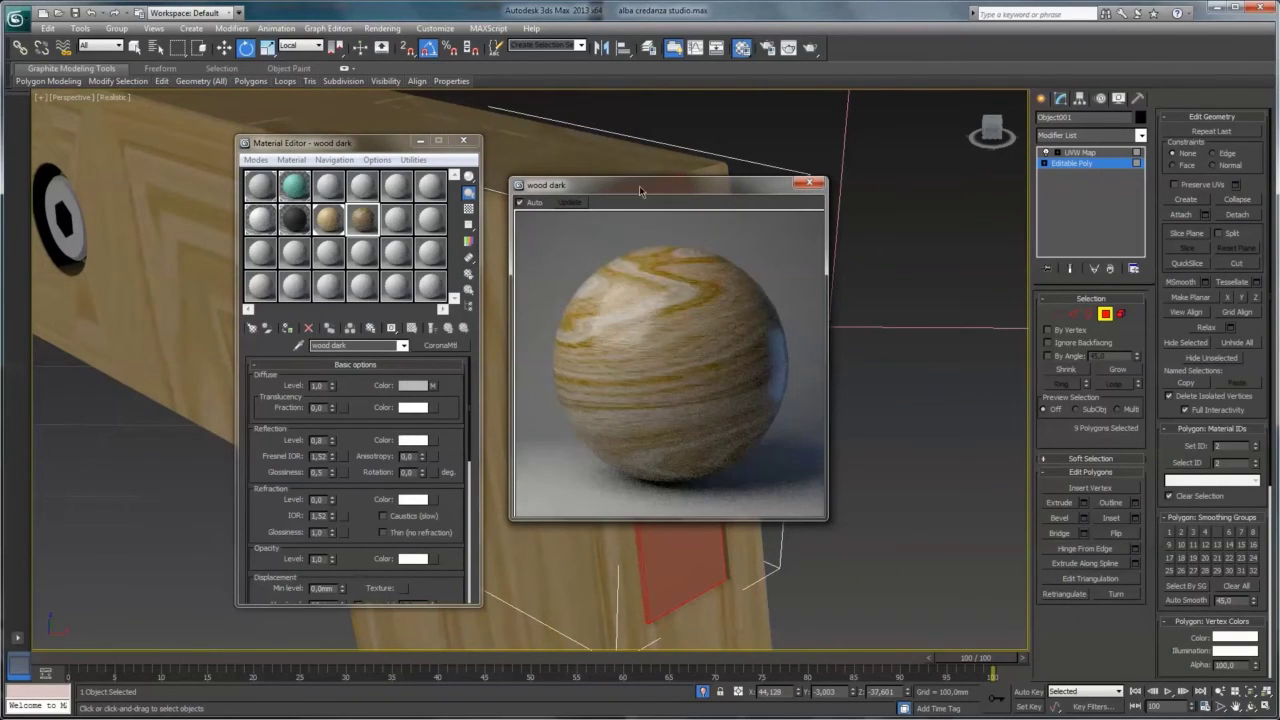
# Set wood dark's diffuse Color Correction to hue -5,382, saturation -44,186 and brightness -36,213
pyautogui.moveTo(640, 190); pyautogui.dragTo(841, 197)
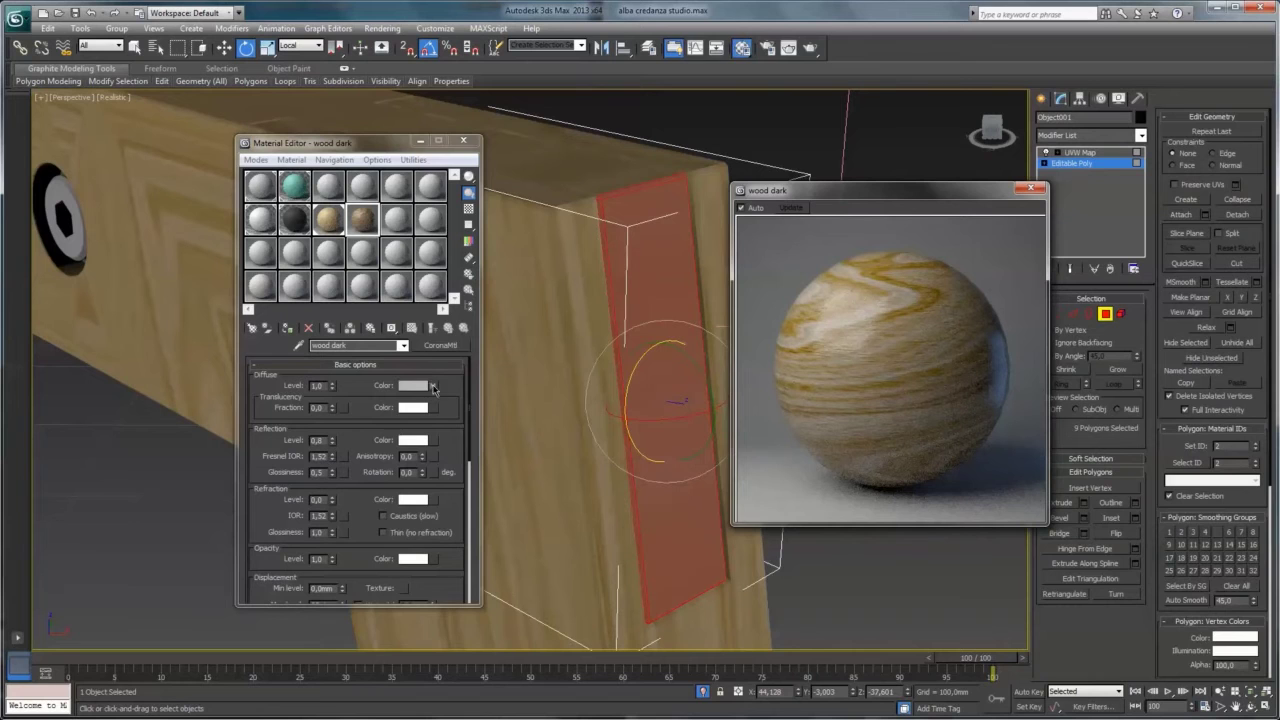
pyautogui.click(433, 386)
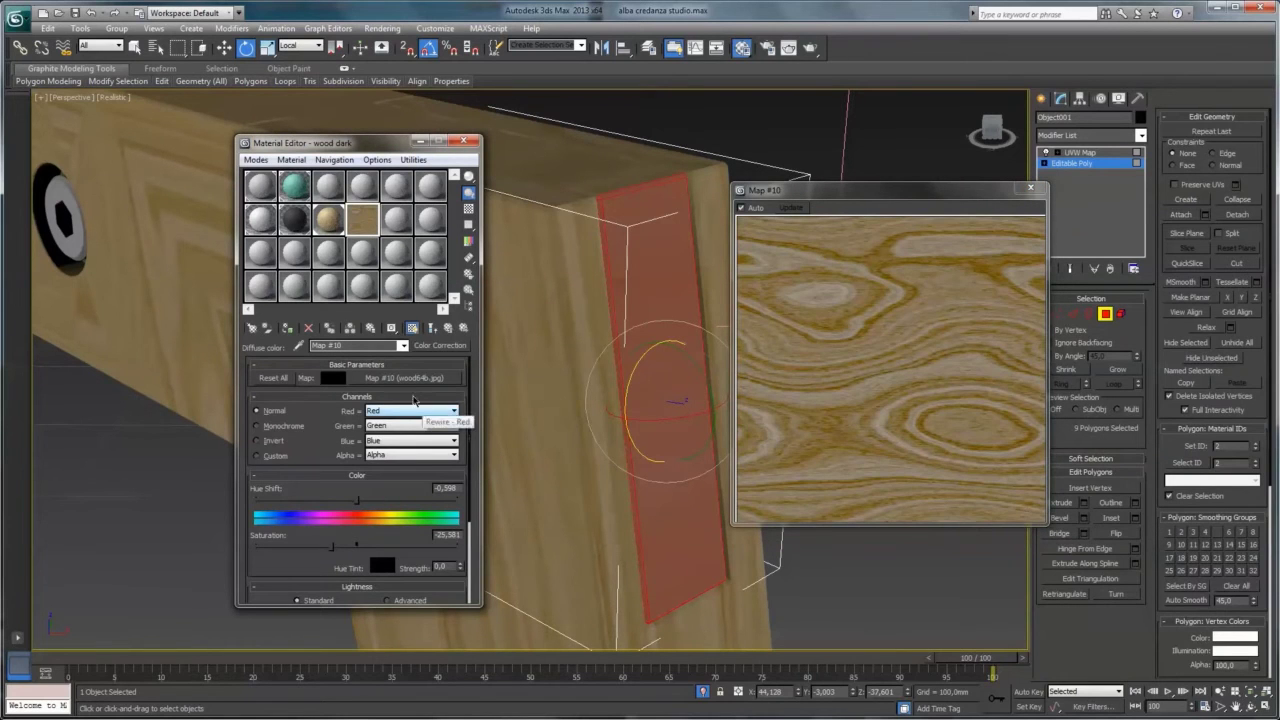
pyautogui.click(404, 378)
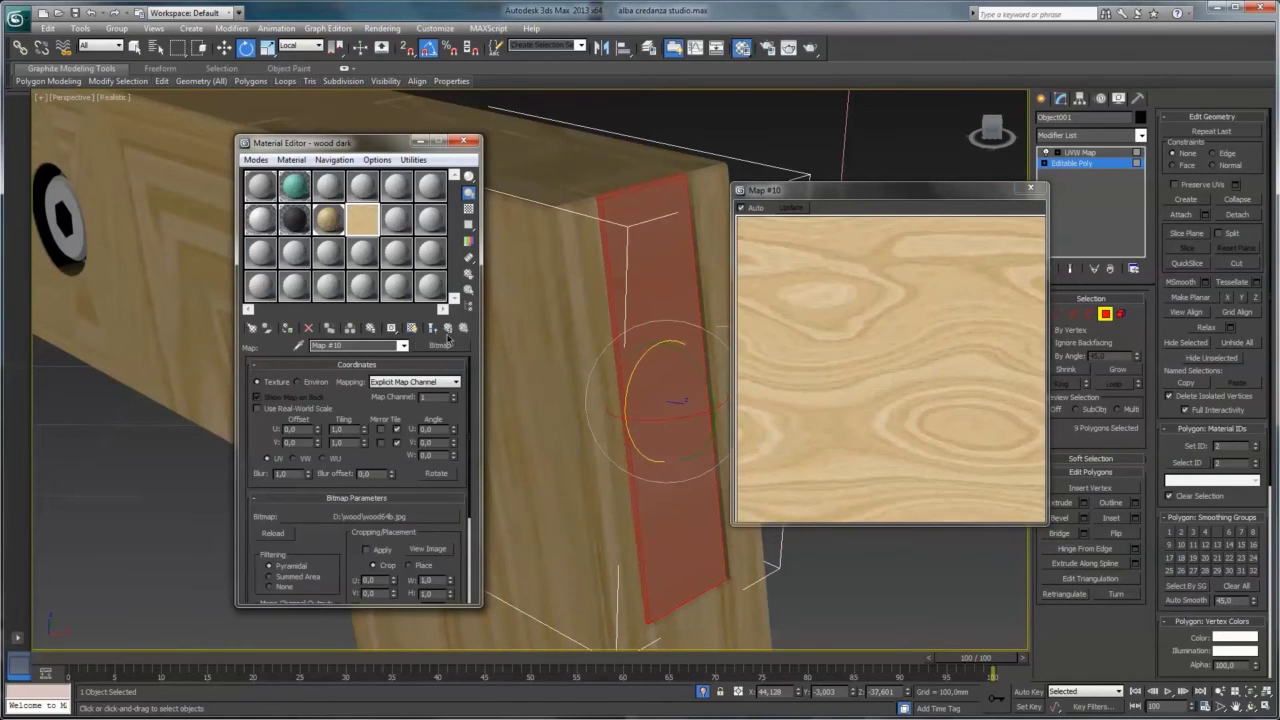
pyautogui.click(447, 330)
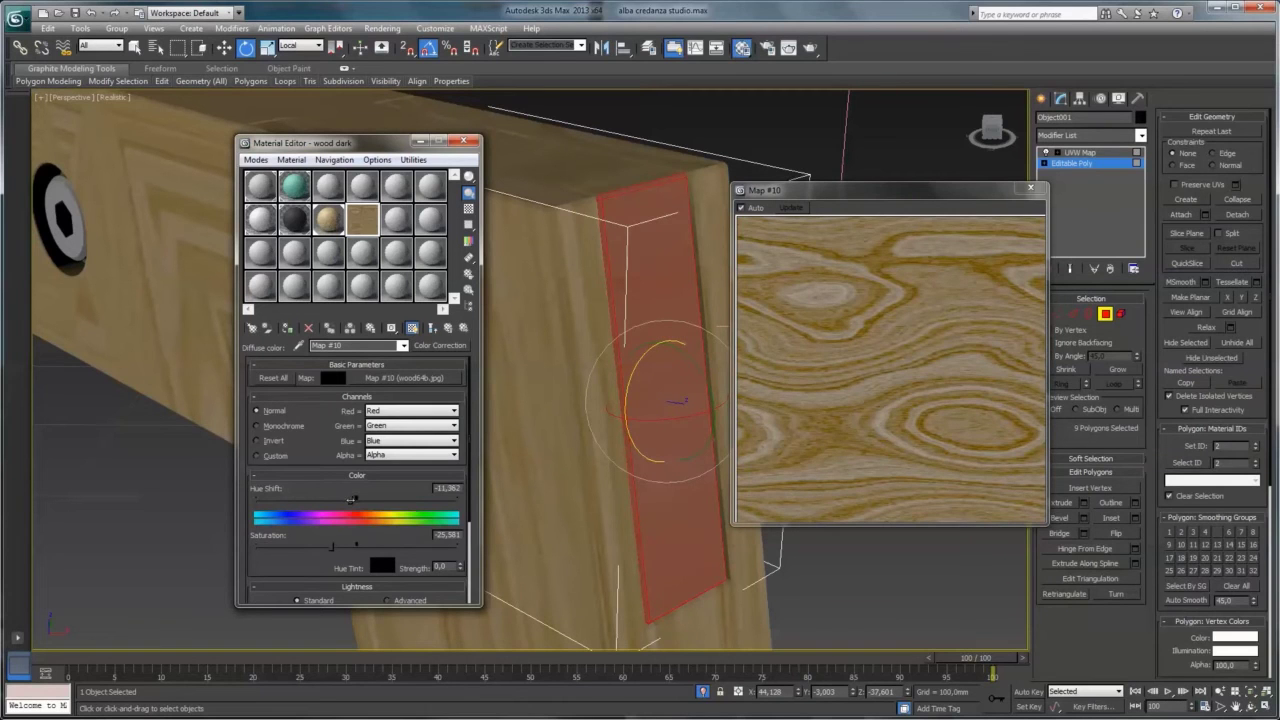
pyautogui.moveTo(351, 499); pyautogui.dragTo(354, 499)
pyautogui.moveTo(331, 546); pyautogui.dragTo(320, 548)
pyautogui.moveTo(320, 567); pyautogui.dragTo(317, 449)
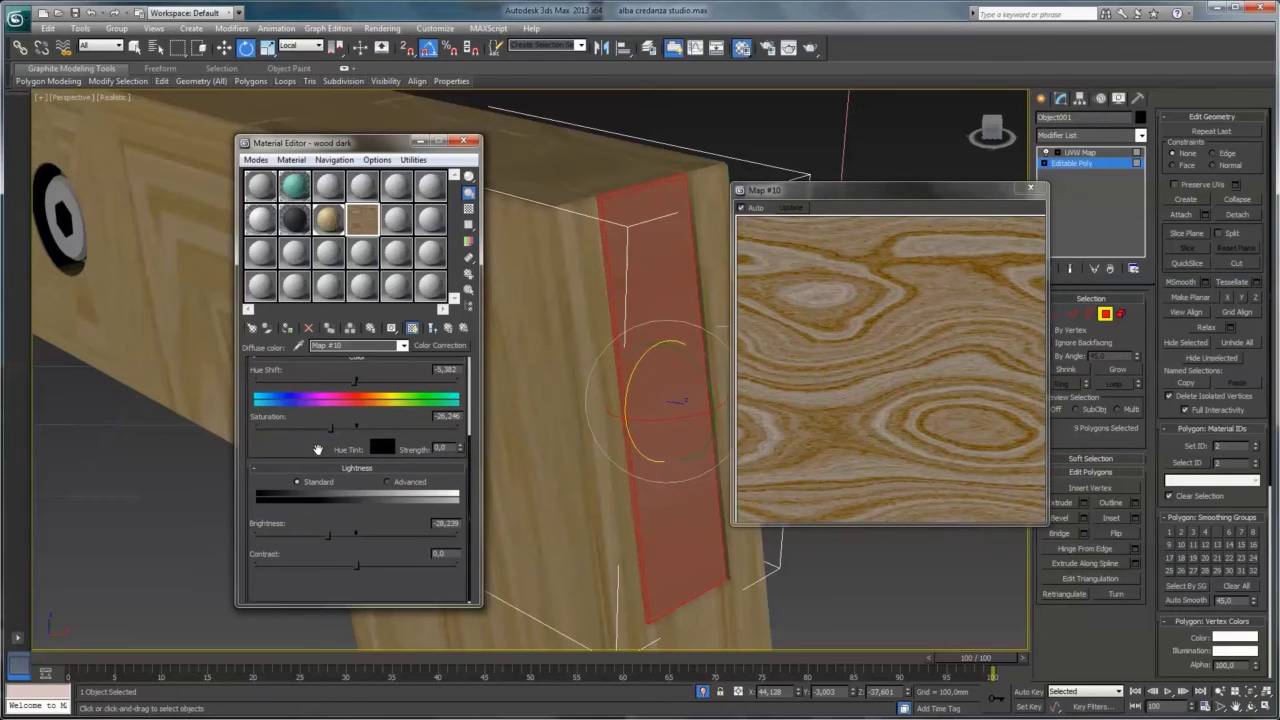
pyautogui.moveTo(322, 541); pyautogui.dragTo(320, 543)
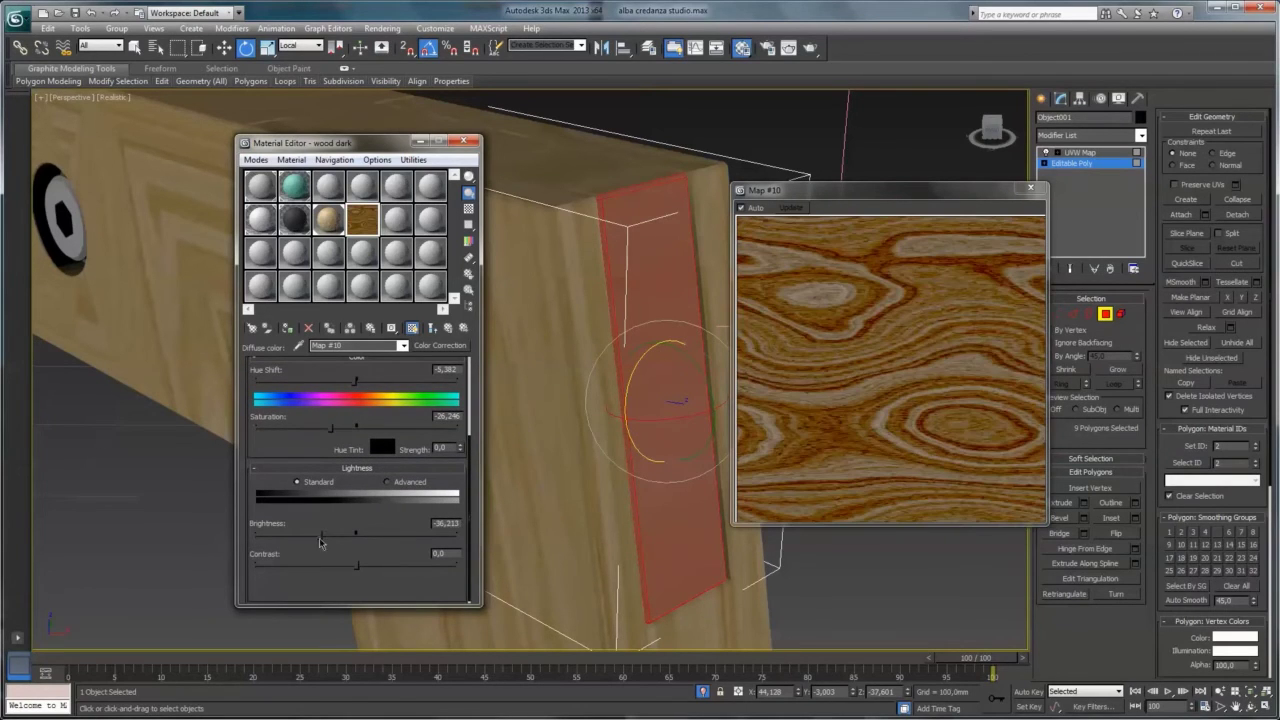
pyautogui.moveTo(321, 432); pyautogui.dragTo(312, 428)
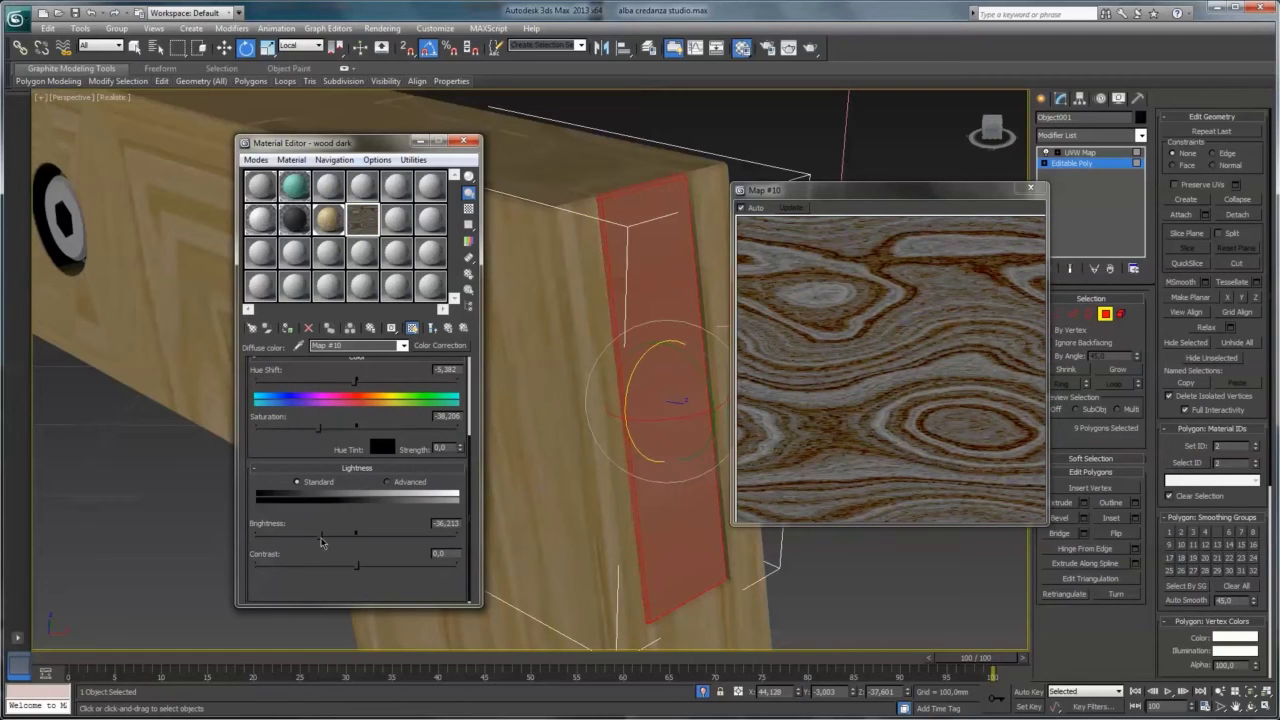
# Lower the wood map's contrast and saturation, and assign the wood material to the bracket's selected end faces
pyautogui.moveTo(357, 566); pyautogui.dragTo(342, 567)
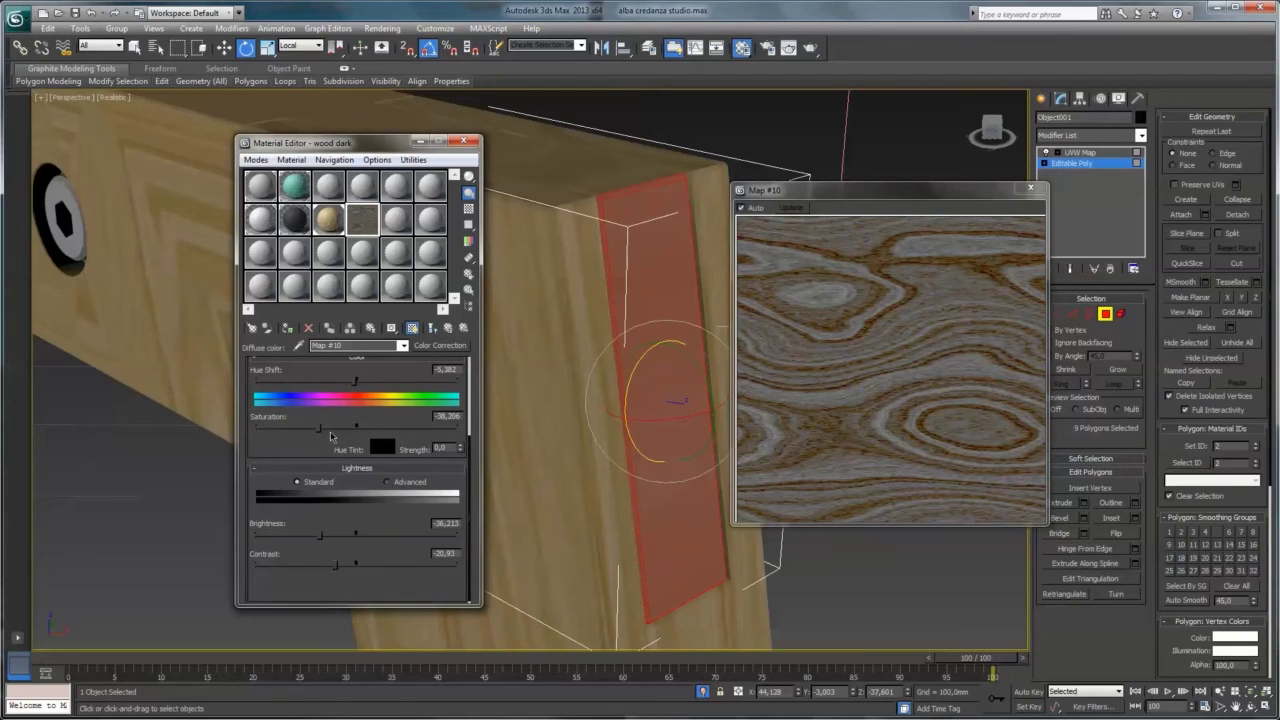
pyautogui.moveTo(320, 428); pyautogui.dragTo(322, 428)
pyautogui.click(287, 328)
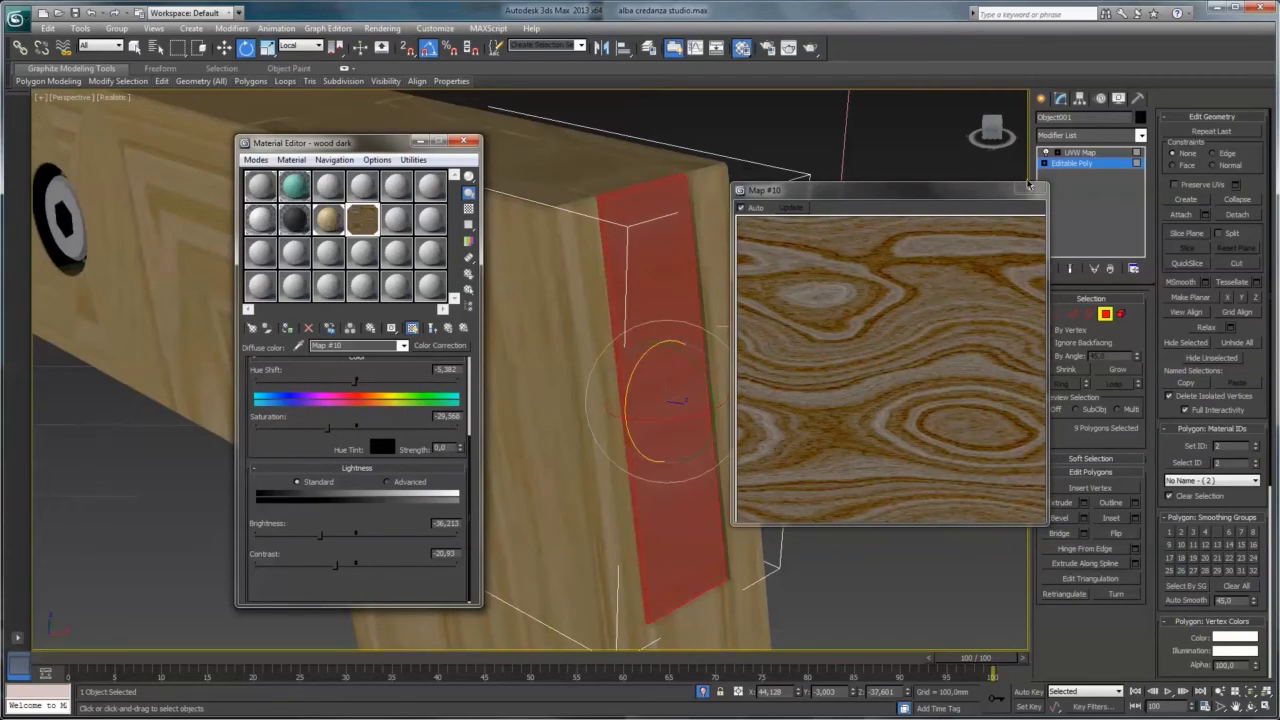
pyautogui.click(1030, 186)
pyautogui.click(865, 342)
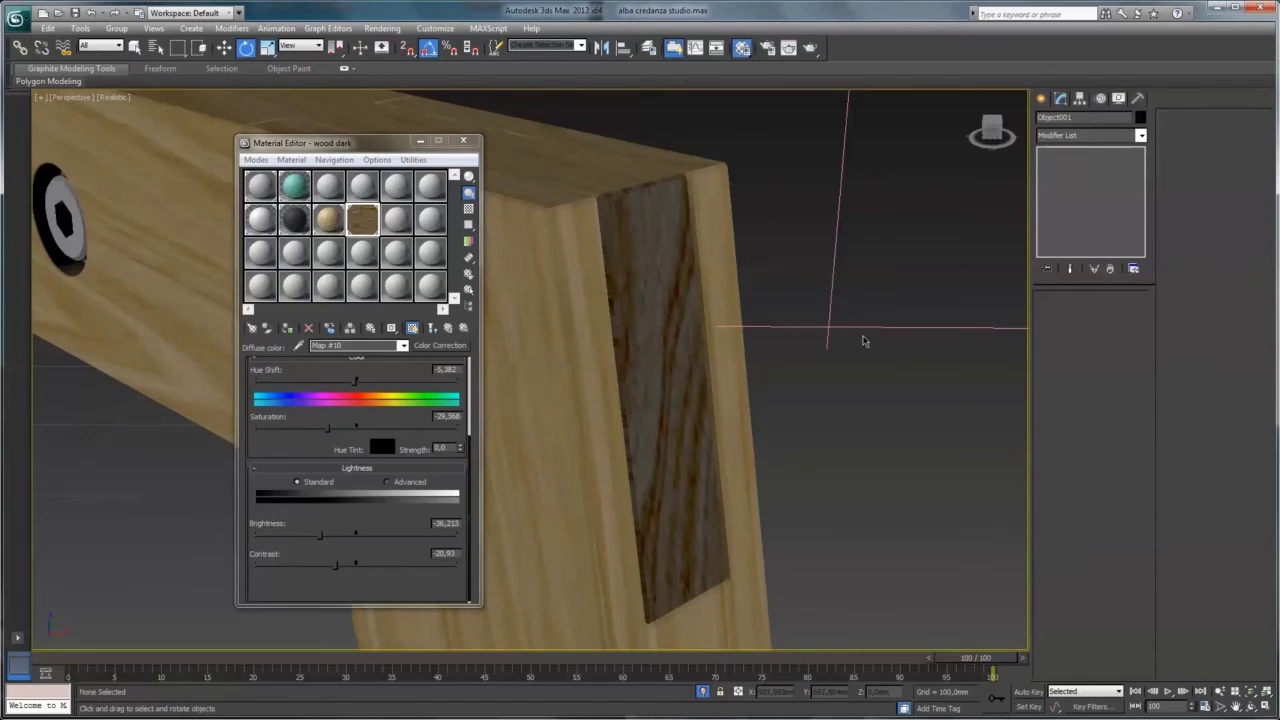
# Retune the wood Color Correction to saturation -22.924, brightness -24.917 and contrast 0.332
pyautogui.scroll(-5, 849, 343)
pyautogui.keyDown('alt'); pyautogui.moveTo(809, 323); pyautogui.dragTo(649, 400, button='middle'); pyautogui.keyUp('alt')
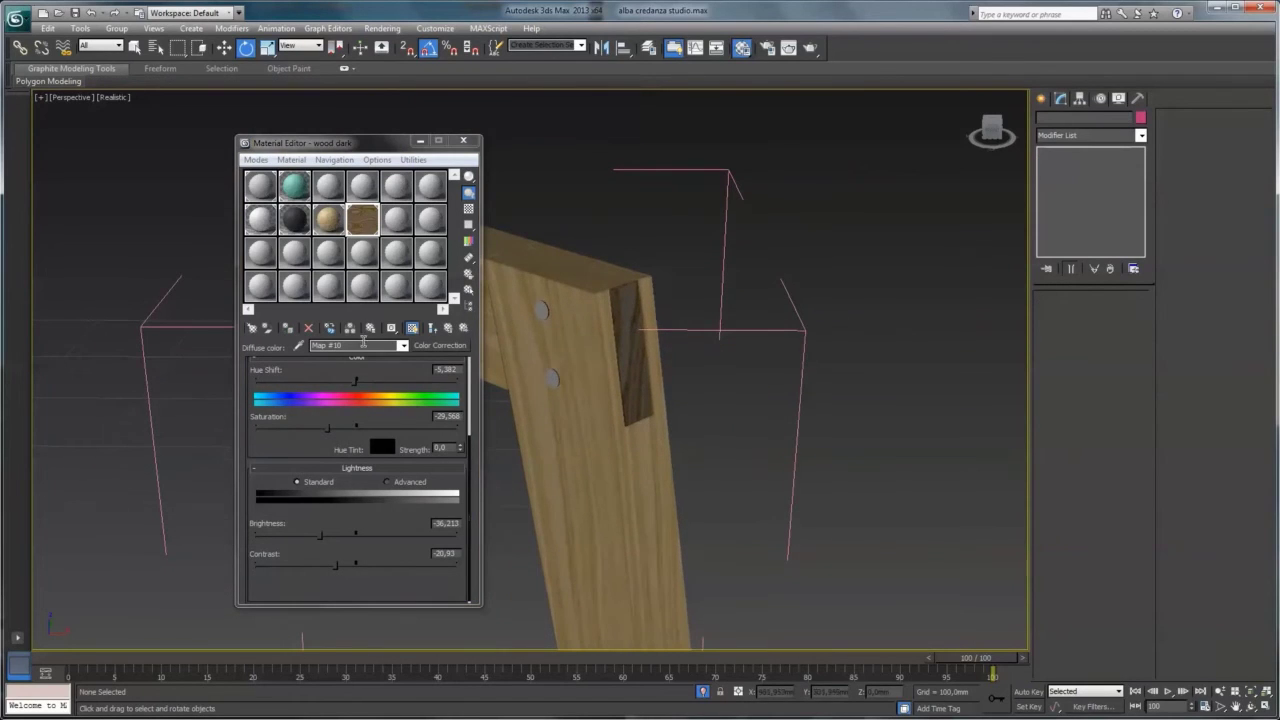
pyautogui.click(447, 329)
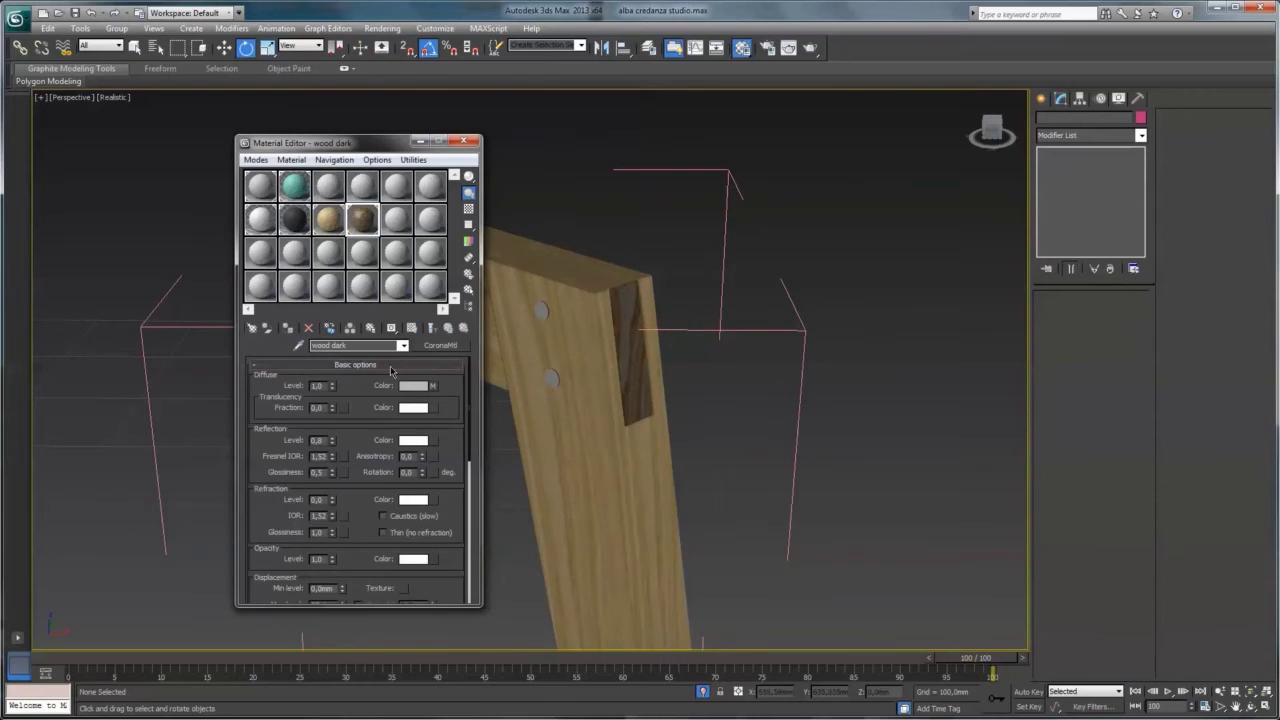
pyautogui.click(433, 387)
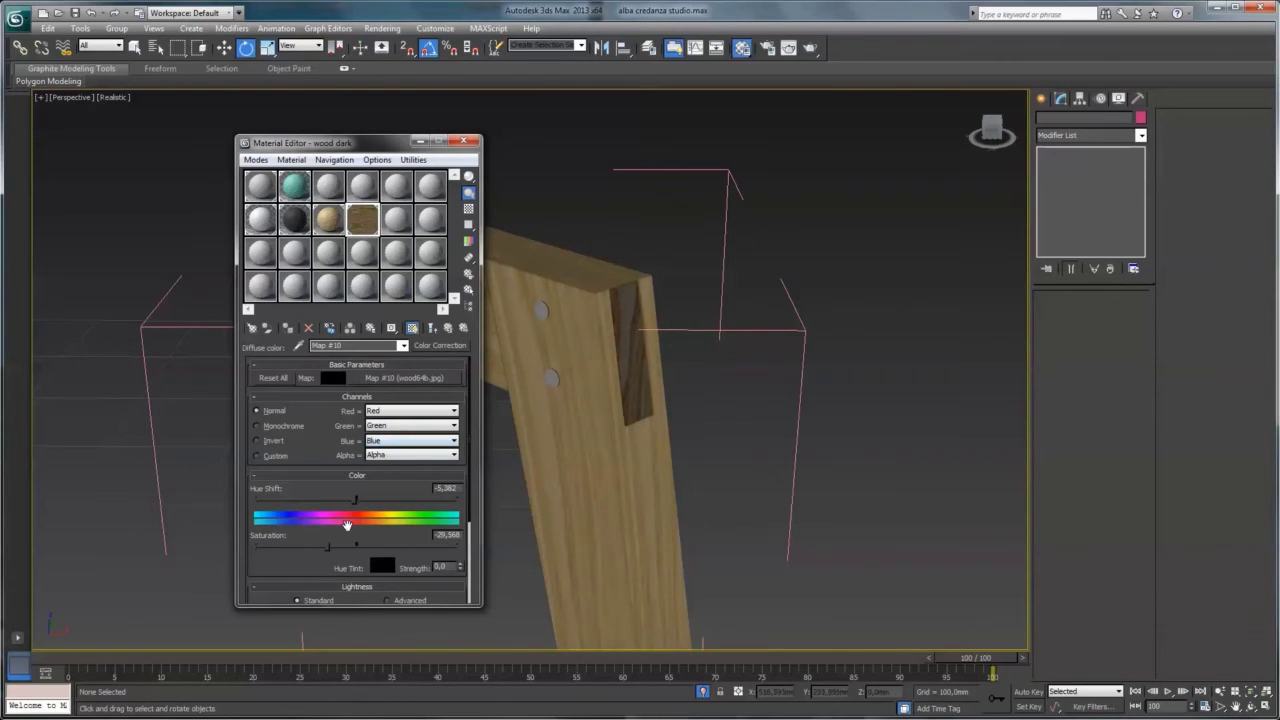
pyautogui.scroll(-3, 307, 562)
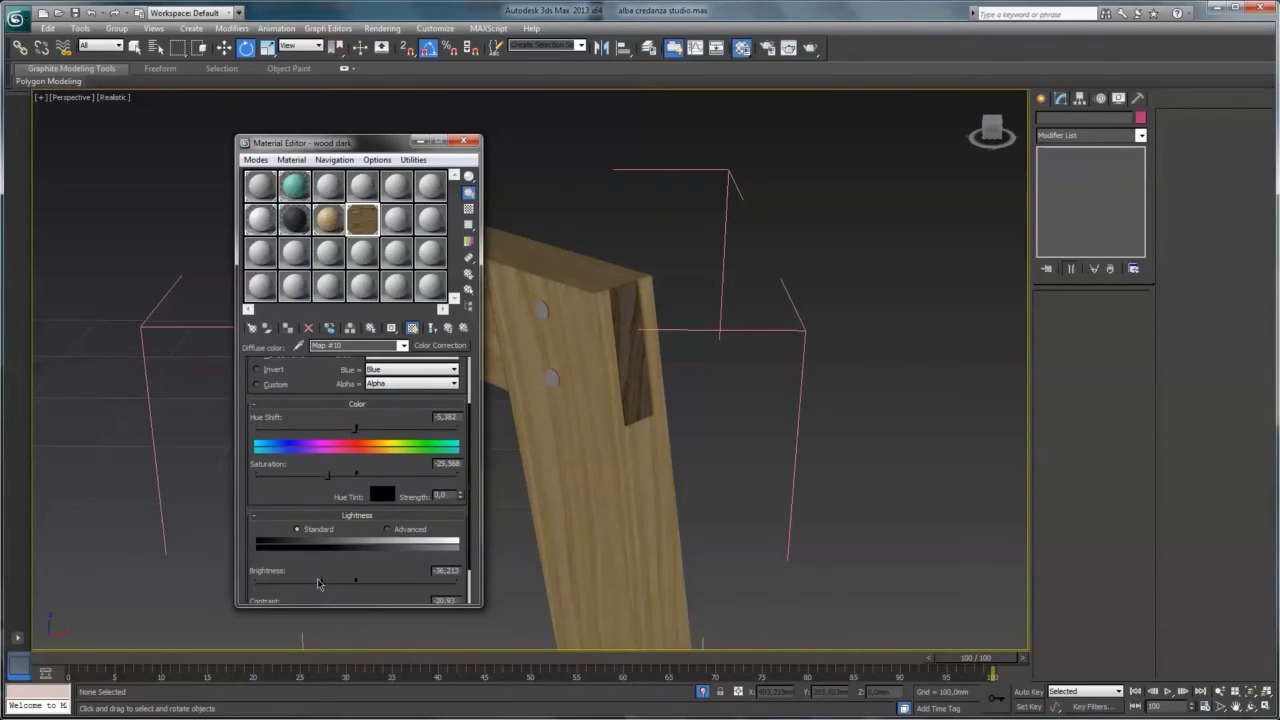
pyautogui.moveTo(323, 582); pyautogui.dragTo(330, 588)
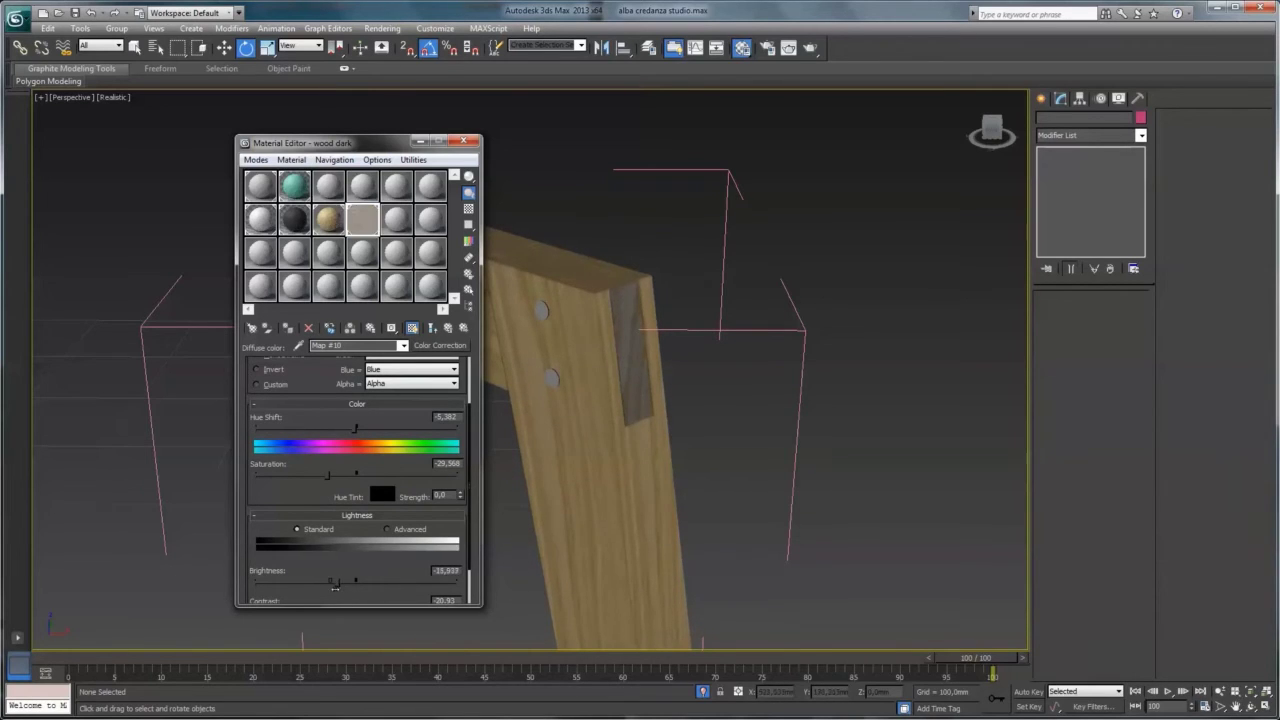
pyautogui.scroll(-2, 436, 551)
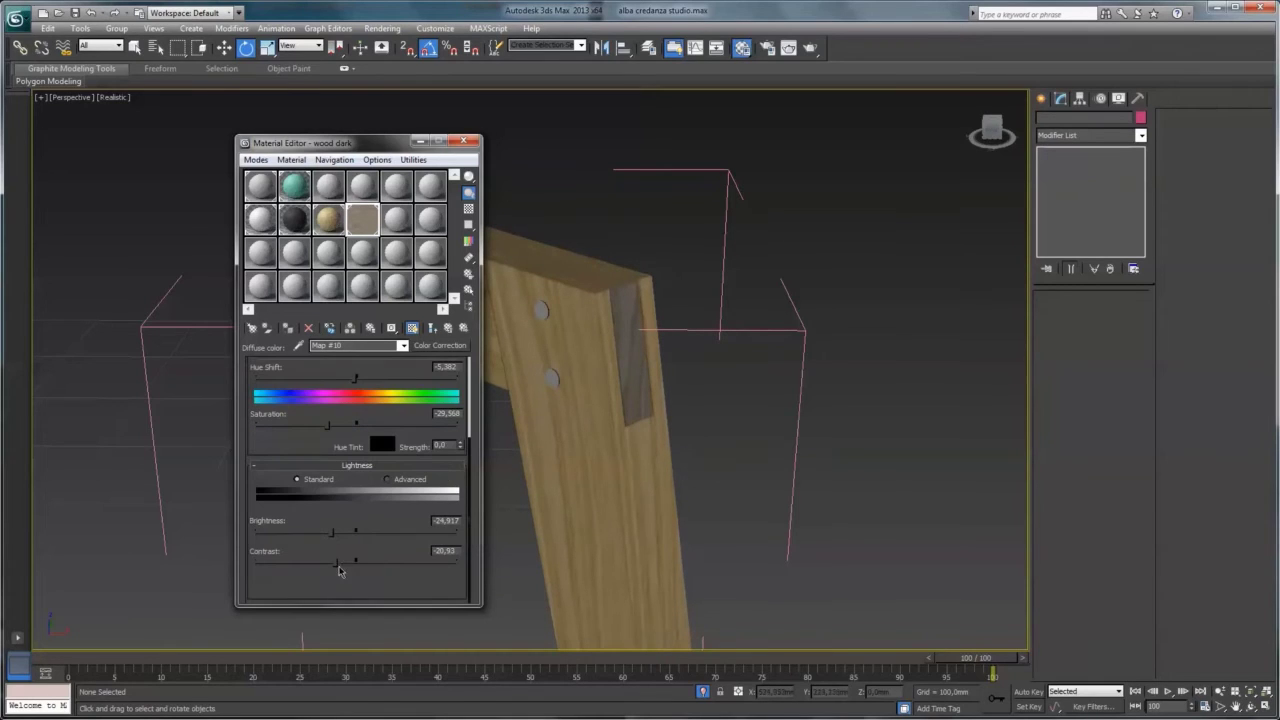
pyautogui.moveTo(336, 562); pyautogui.dragTo(357, 569)
pyautogui.moveTo(328, 424); pyautogui.dragTo(333, 424)
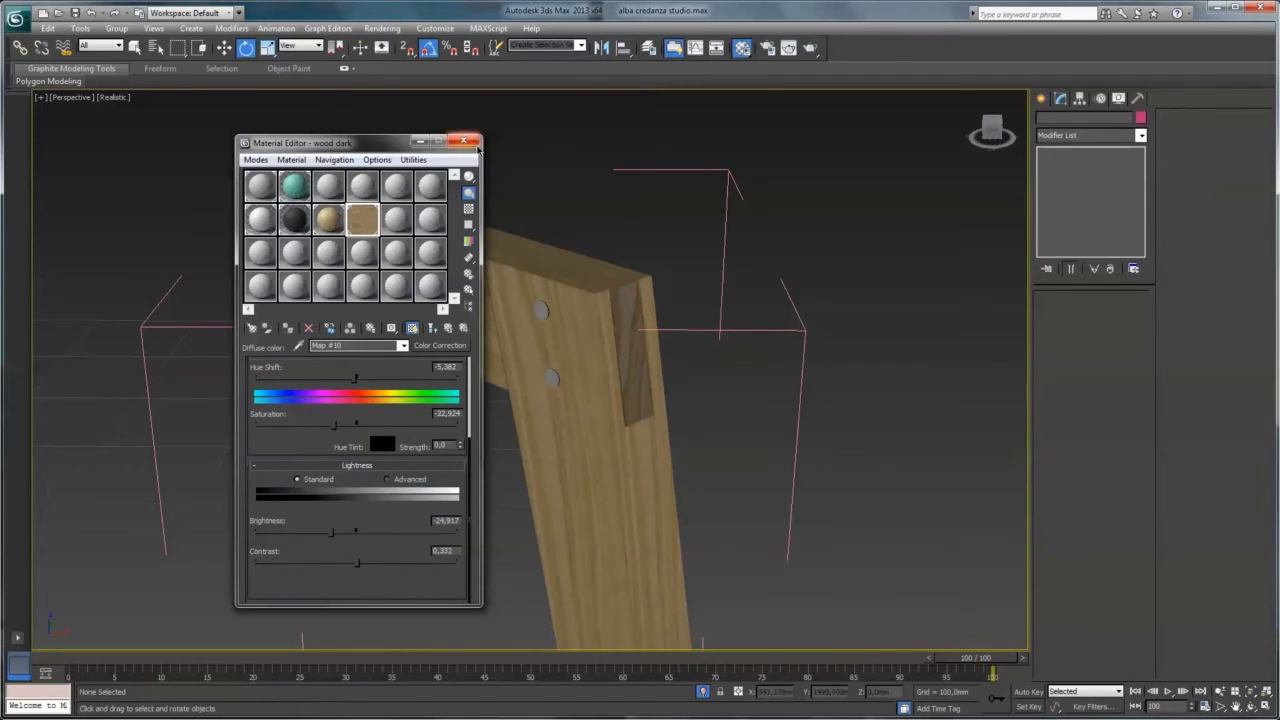
pyautogui.click(464, 141)
pyautogui.scroll(-3, 591, 187)
pyautogui.scroll(-2, 555, 216)
# Select Group001 and delete its old UVW Map modifier
pyautogui.scroll(5, 544, 272)
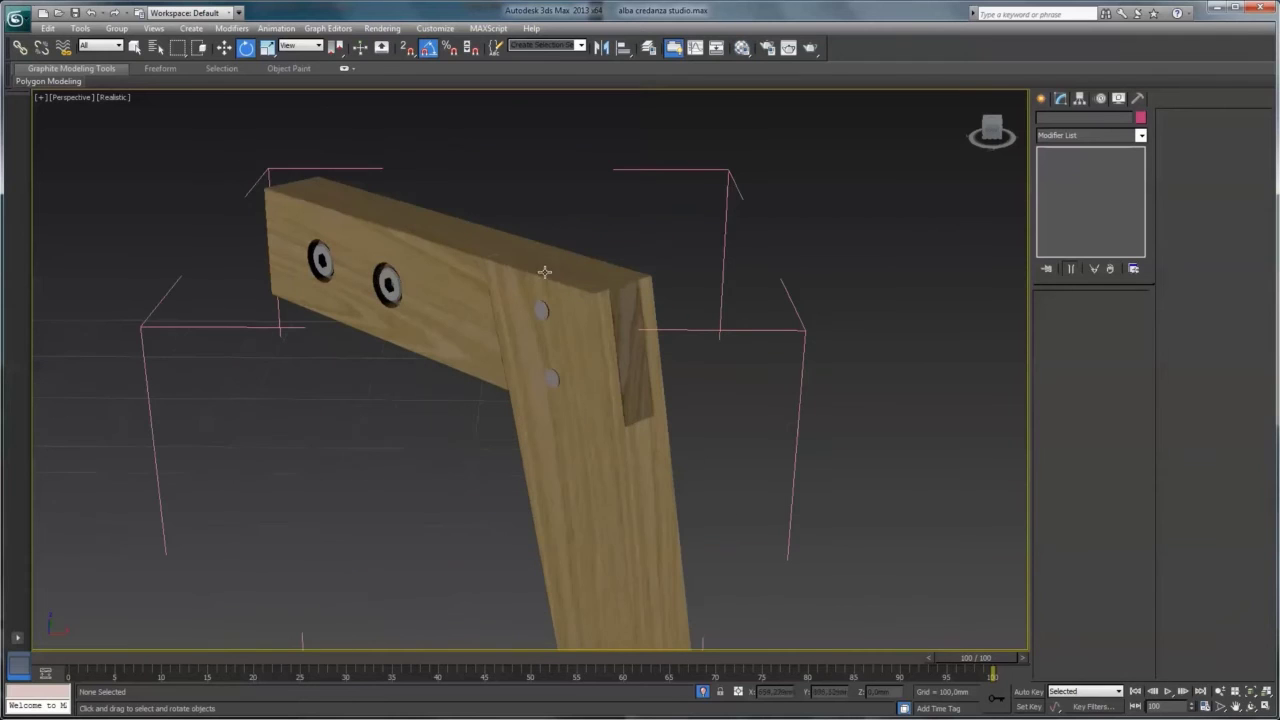
pyautogui.click(540, 310)
pyautogui.click(1109, 272)
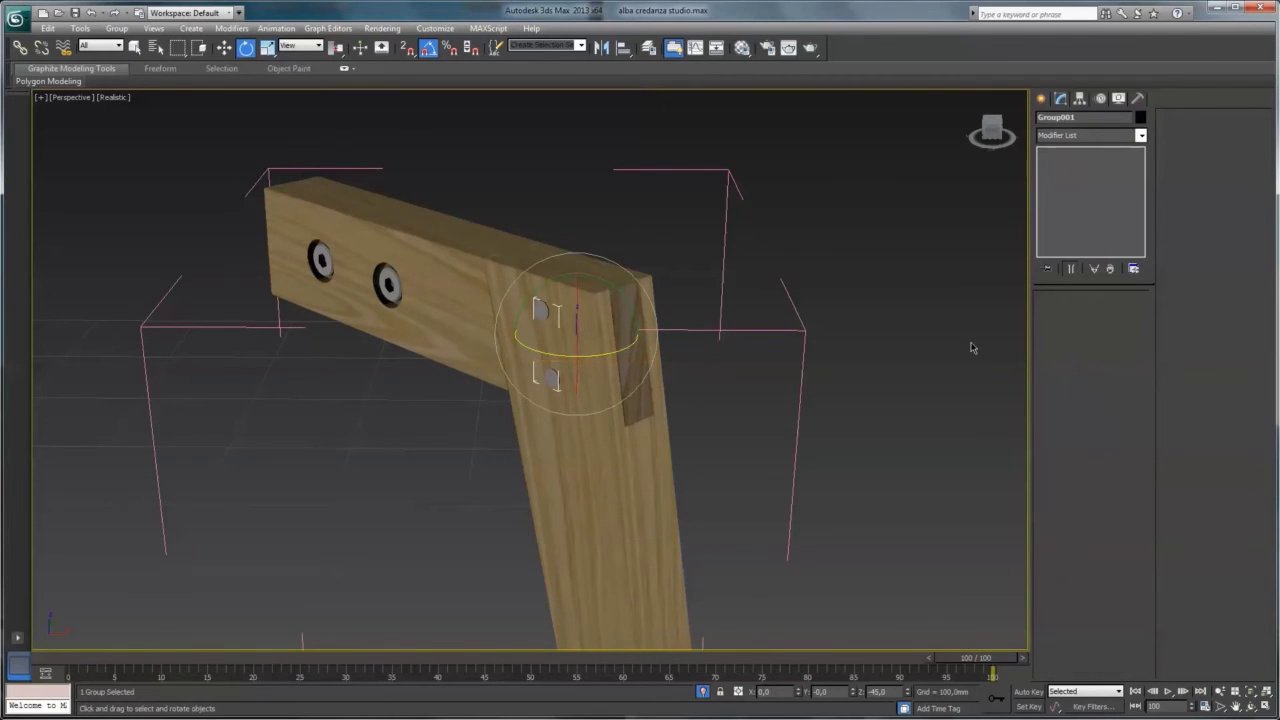
pyautogui.press('m')
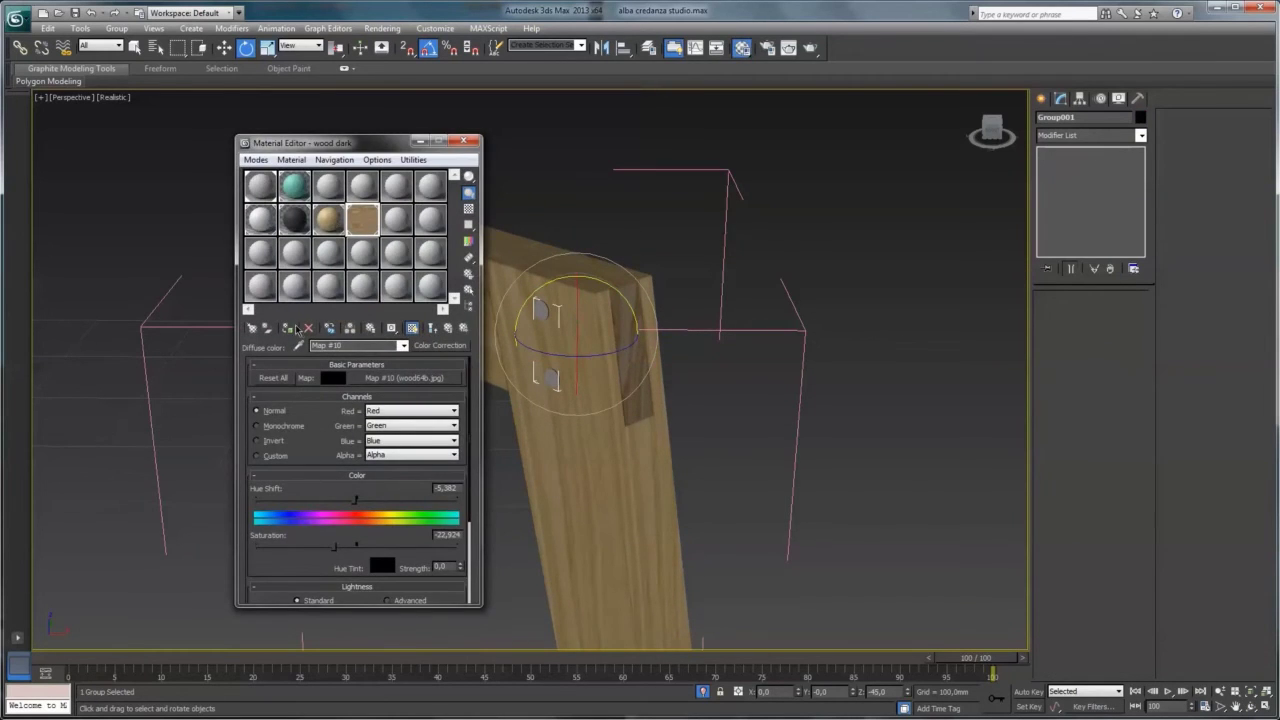
pyautogui.click(464, 141)
# Add a new UVW Map modifier to Group001 and orbit in on the leg joint
pyautogui.click(1140, 135)
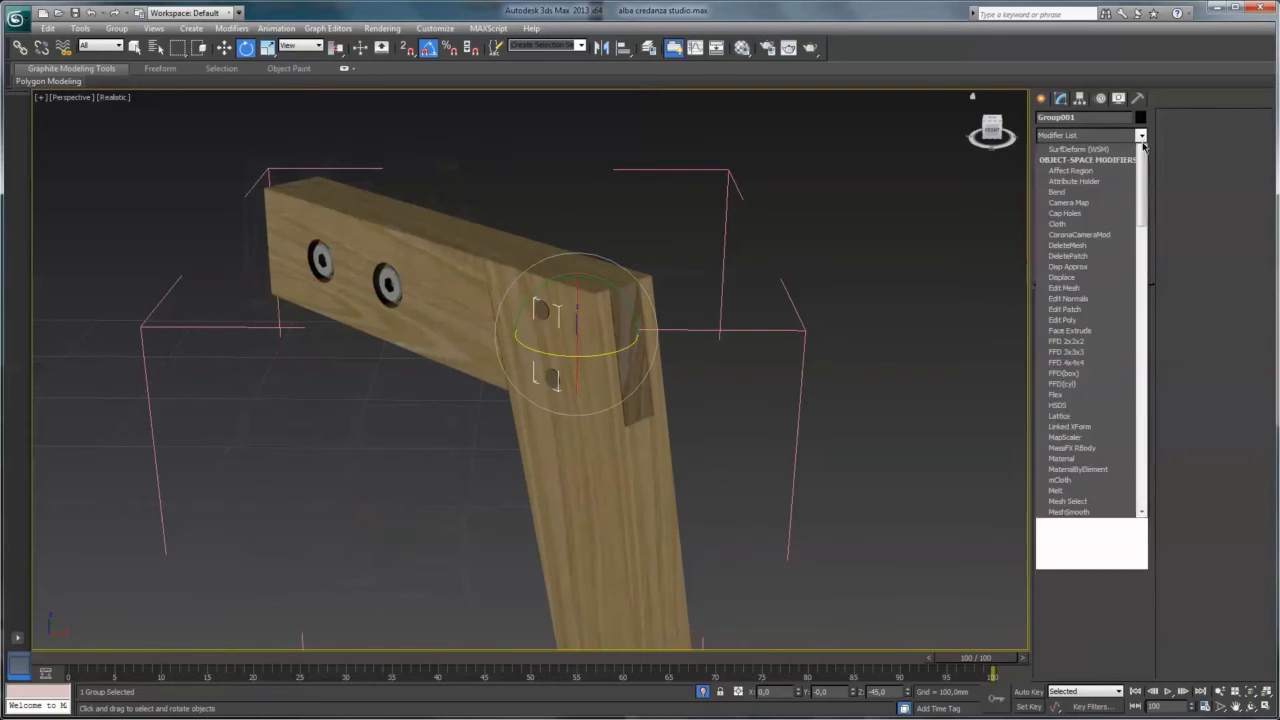
pyautogui.scroll(-10, 1090, 400)
pyautogui.click(1077, 598)
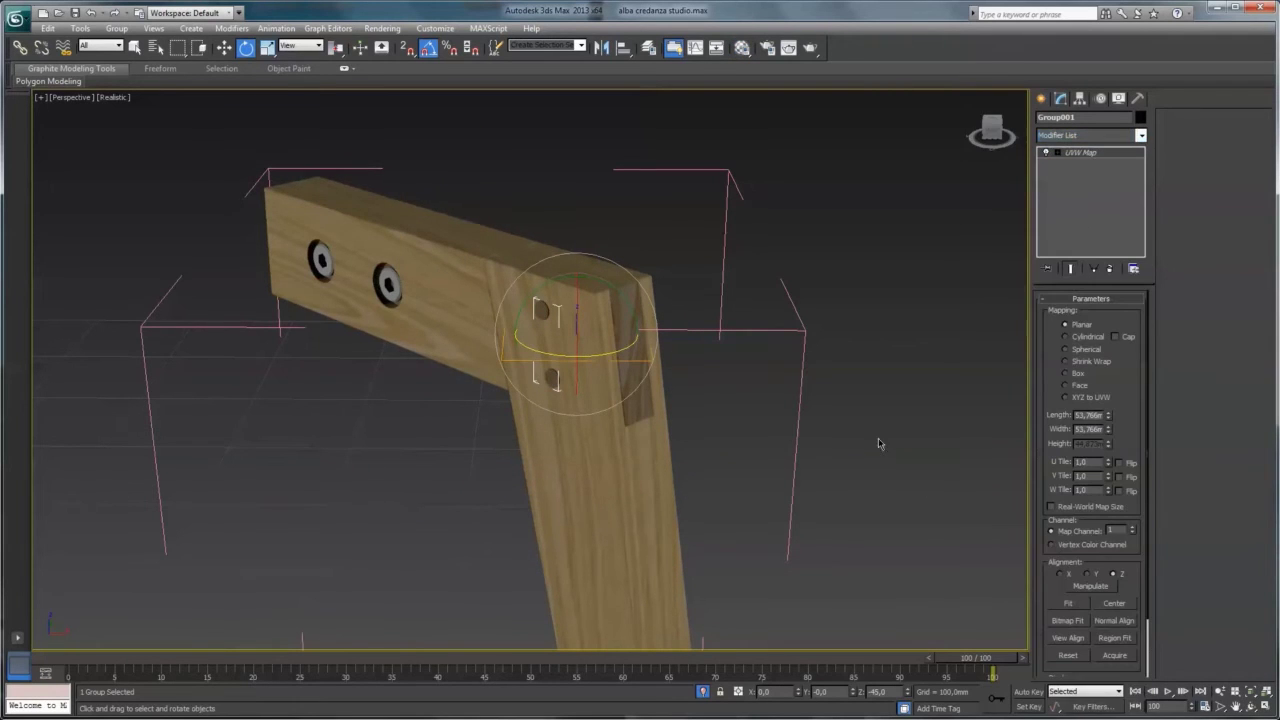
pyautogui.click(1250, 705)
pyautogui.moveTo(600, 400)
pyautogui.mouseDown()
pyautogui.moveTo(636, 366)
pyautogui.moveTo(545, 320)
pyautogui.mouseUp()
pyautogui.scroll(3, 636, 366)
pyautogui.scroll(-3, 636, 366)
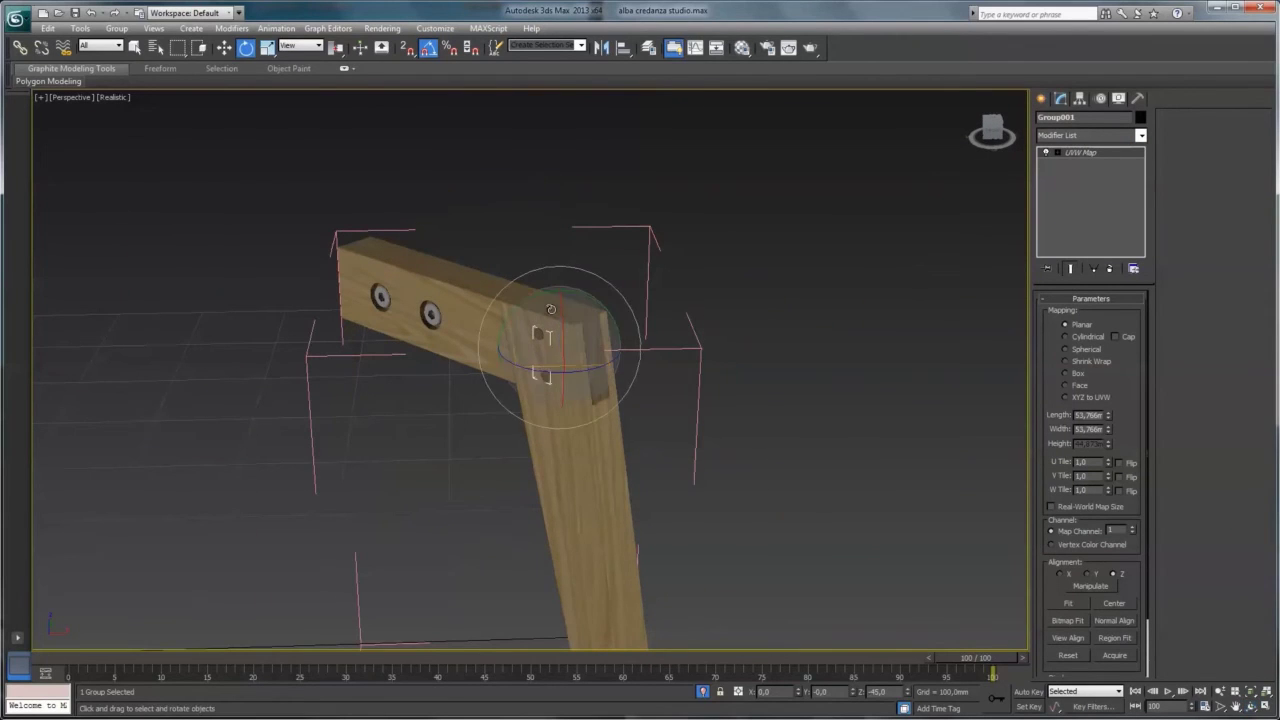
pyautogui.click(116, 28)
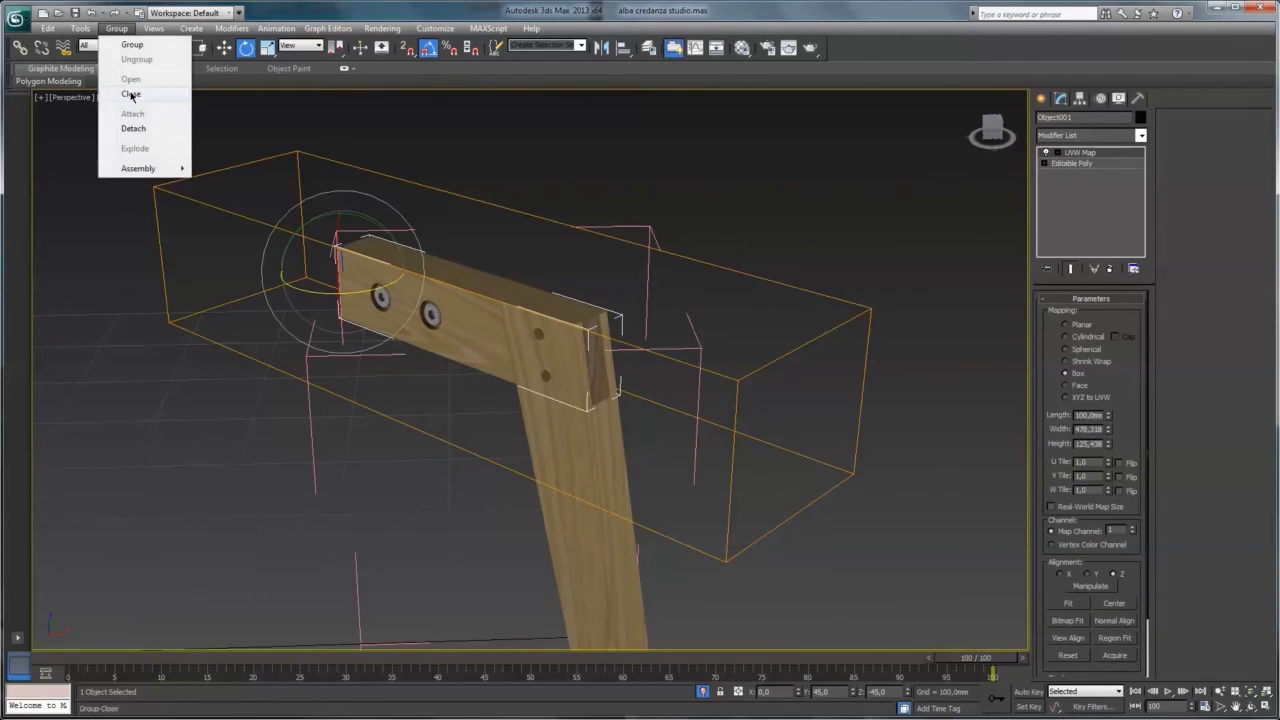
# Close the leg group, unhide the cabinet and teal backdrop, and view through Camera001
pyautogui.click(125, 44)
pyautogui.press('Return')
pyautogui.rightClick(475, 246)
pyautogui.click(490, 154)
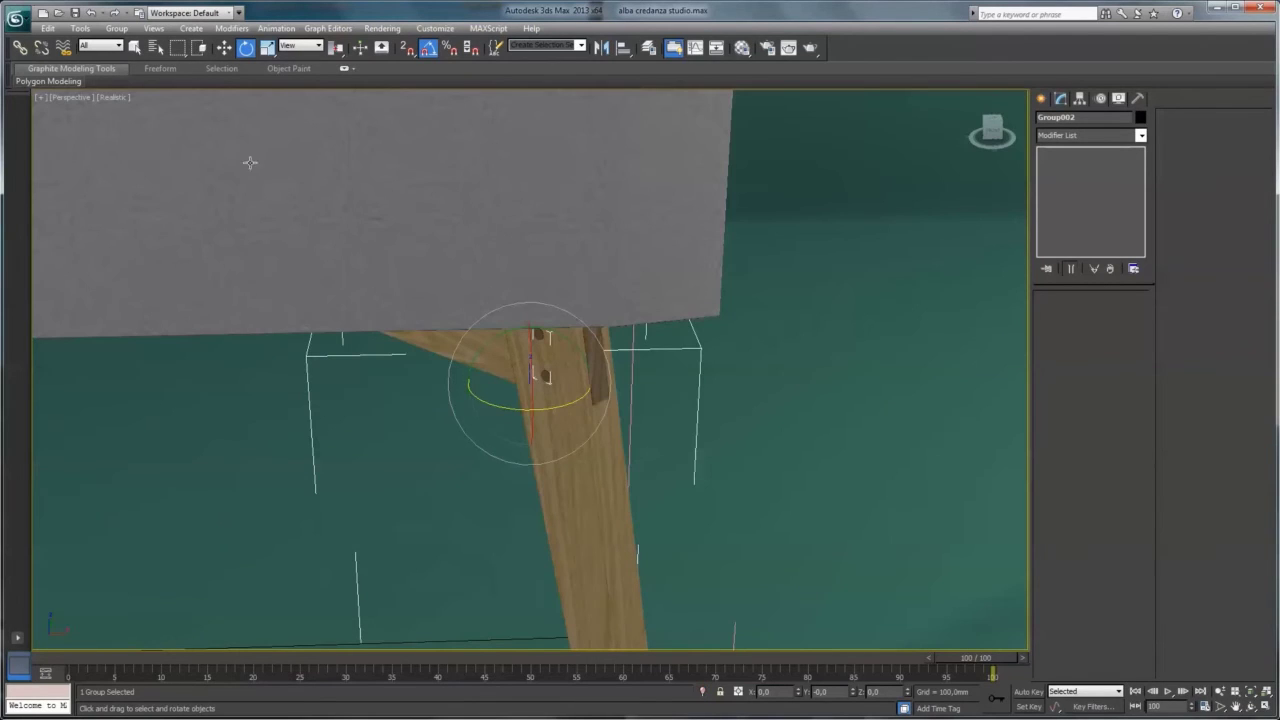
pyautogui.click(87, 100)
pyautogui.click(278, 110)
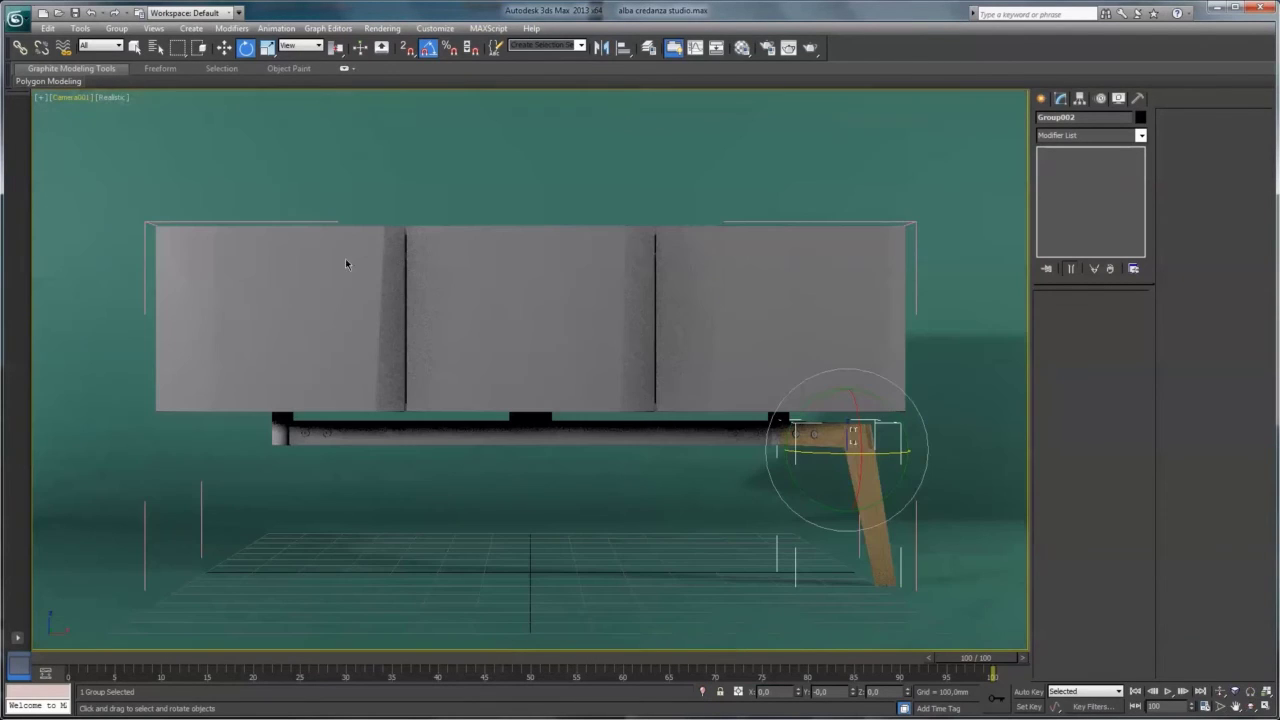
# Review the white glossy material, its Noise bump map, and the wood dark material
pyautogui.press('m')
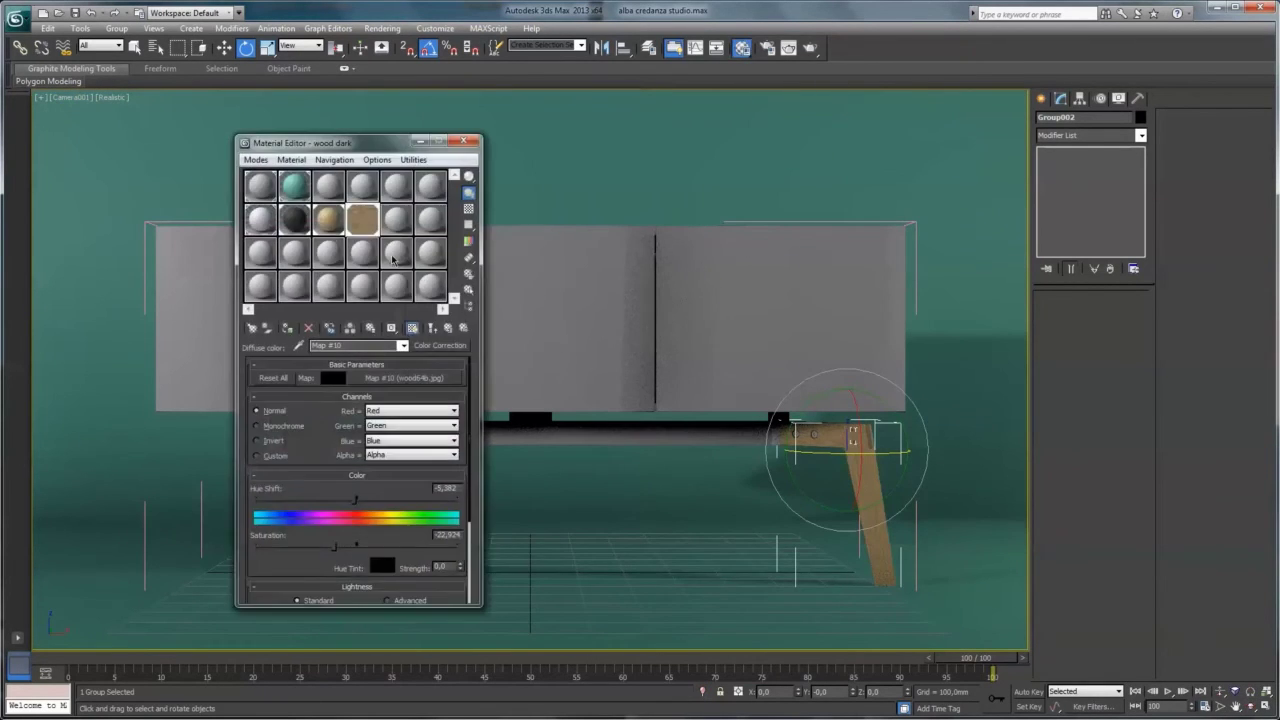
pyautogui.scroll(-5, 379, 537)
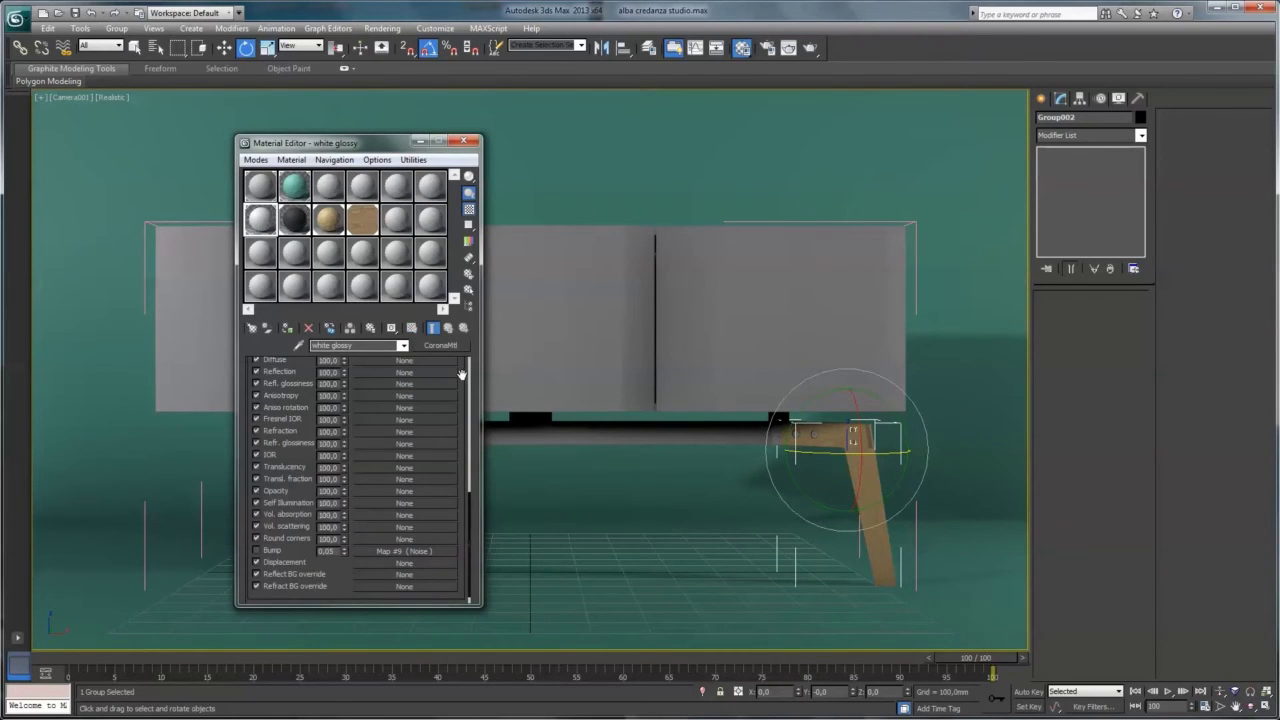
pyautogui.scroll(3, 455, 374)
pyautogui.scroll(3, 440, 372)
pyautogui.scroll(2, 420, 370)
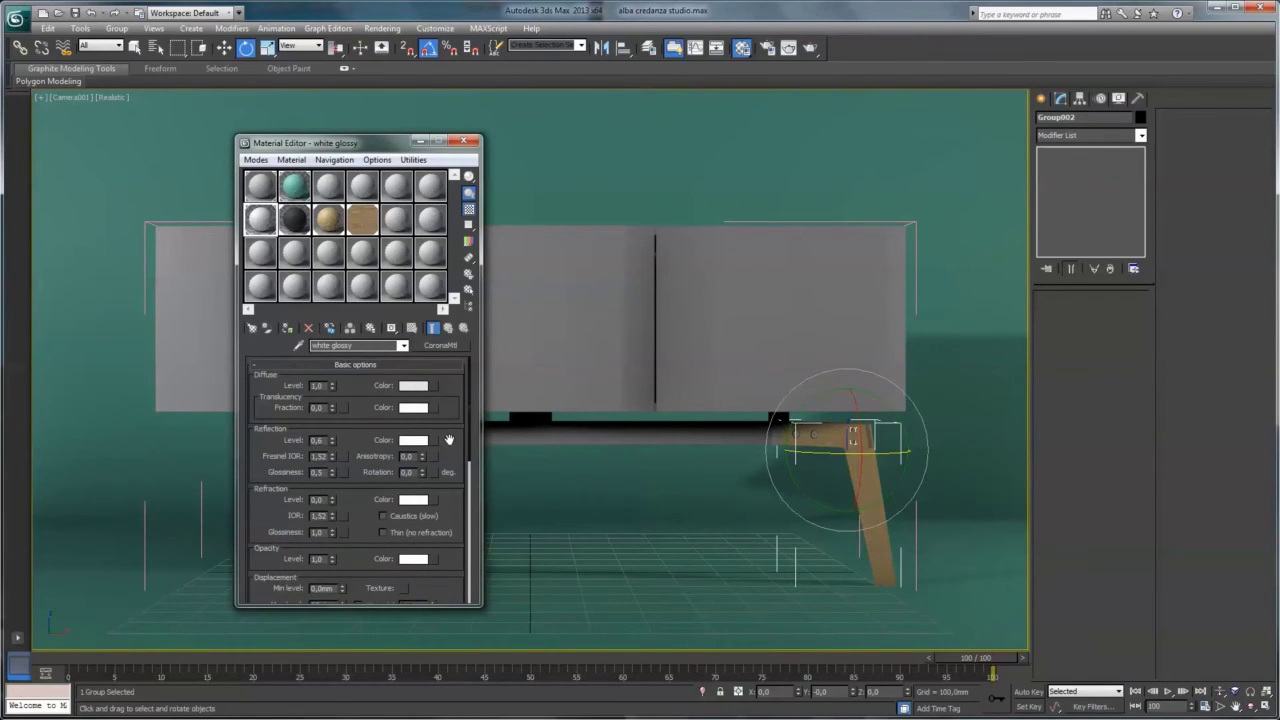
pyautogui.scroll(-5, 449, 440)
pyautogui.click(400, 480)
pyautogui.click(449, 328)
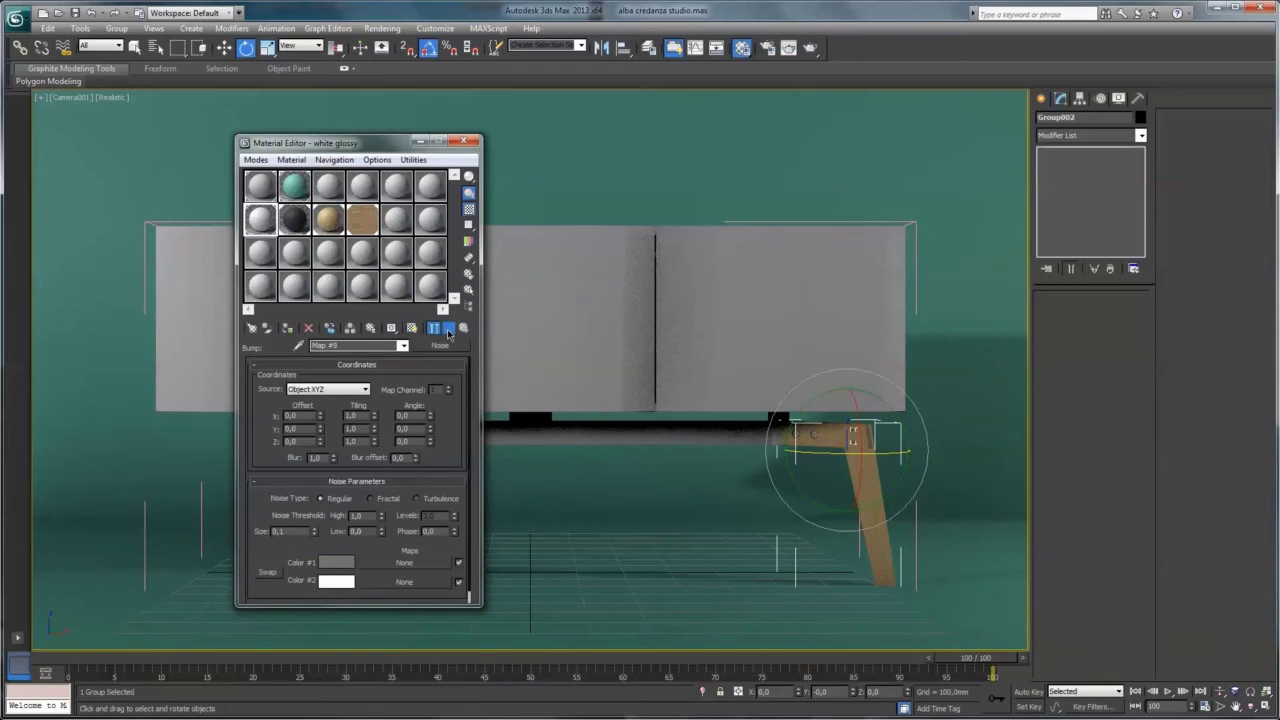
pyautogui.click(449, 328)
pyautogui.scroll(3, 440, 450)
pyautogui.scroll(2, 440, 450)
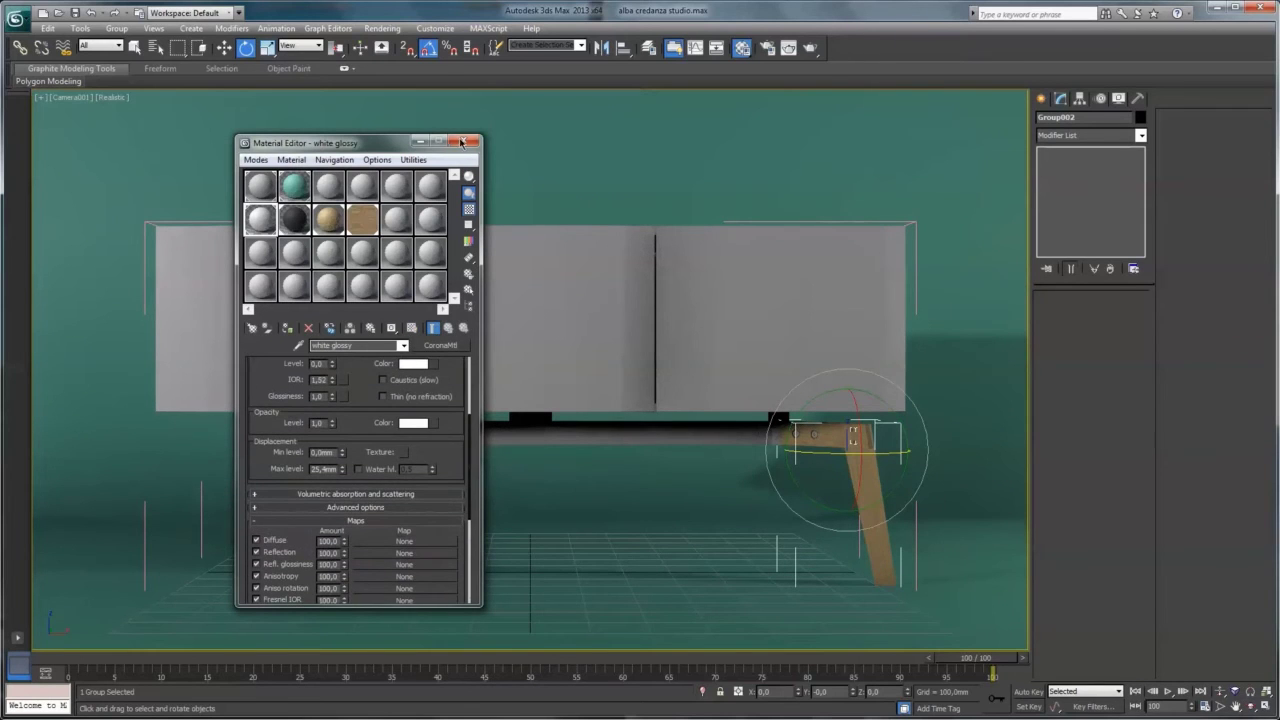
pyautogui.click(365, 212)
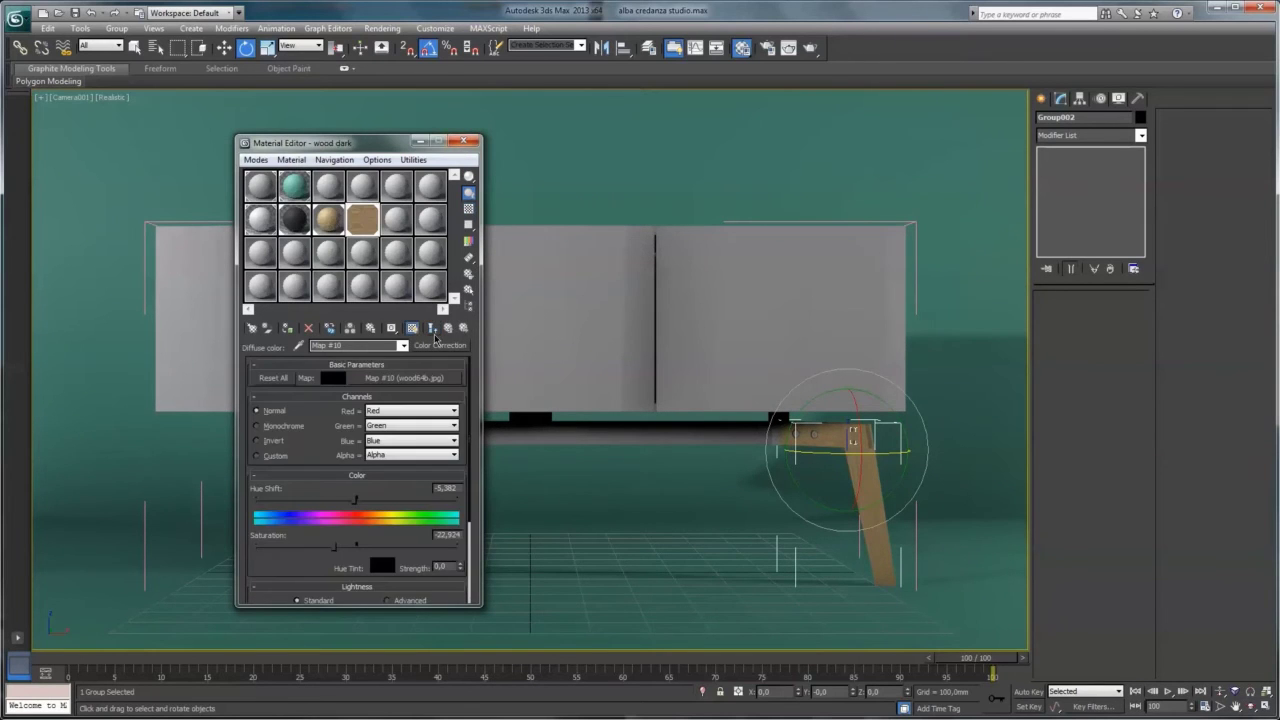
pyautogui.click(463, 142)
# Center the leg group's pivot on the group
pyautogui.click(1080, 98)
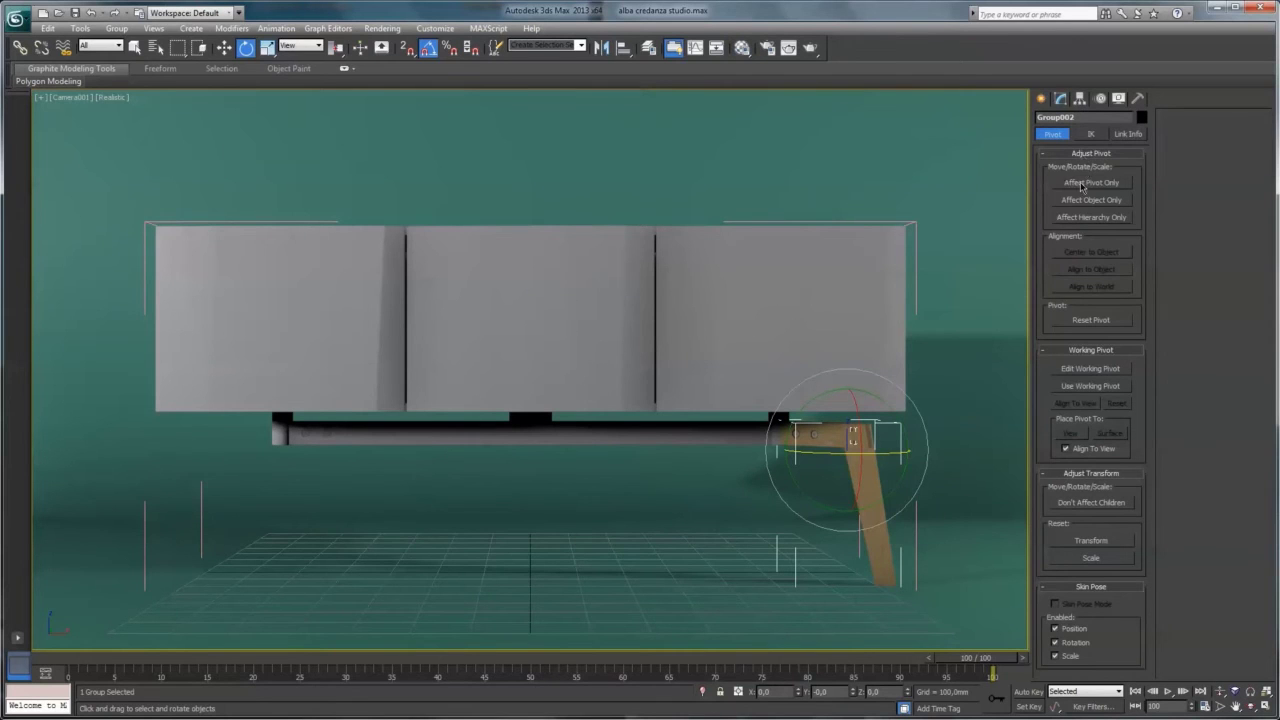
pyautogui.click(1092, 183)
pyautogui.click(1091, 251)
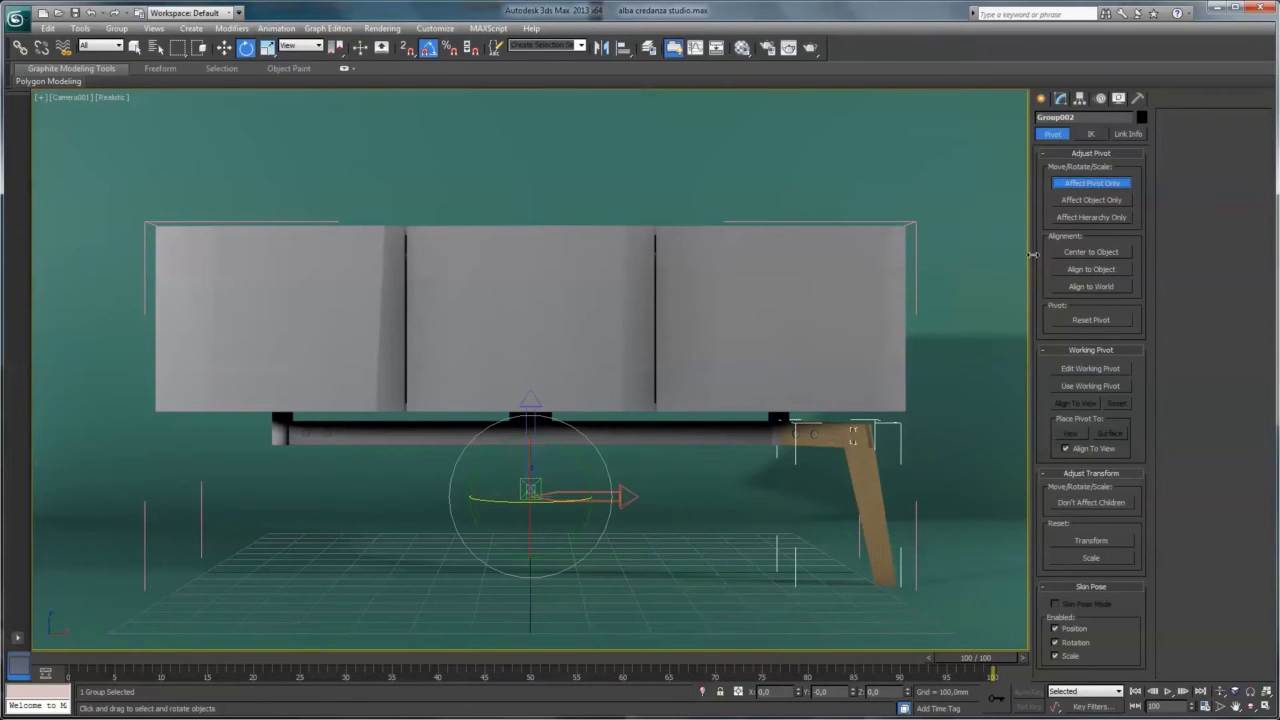
pyautogui.click(1058, 188)
# Mirror a copy of the leg group across the X axis and select both leg assemblies
pyautogui.click(601, 48)
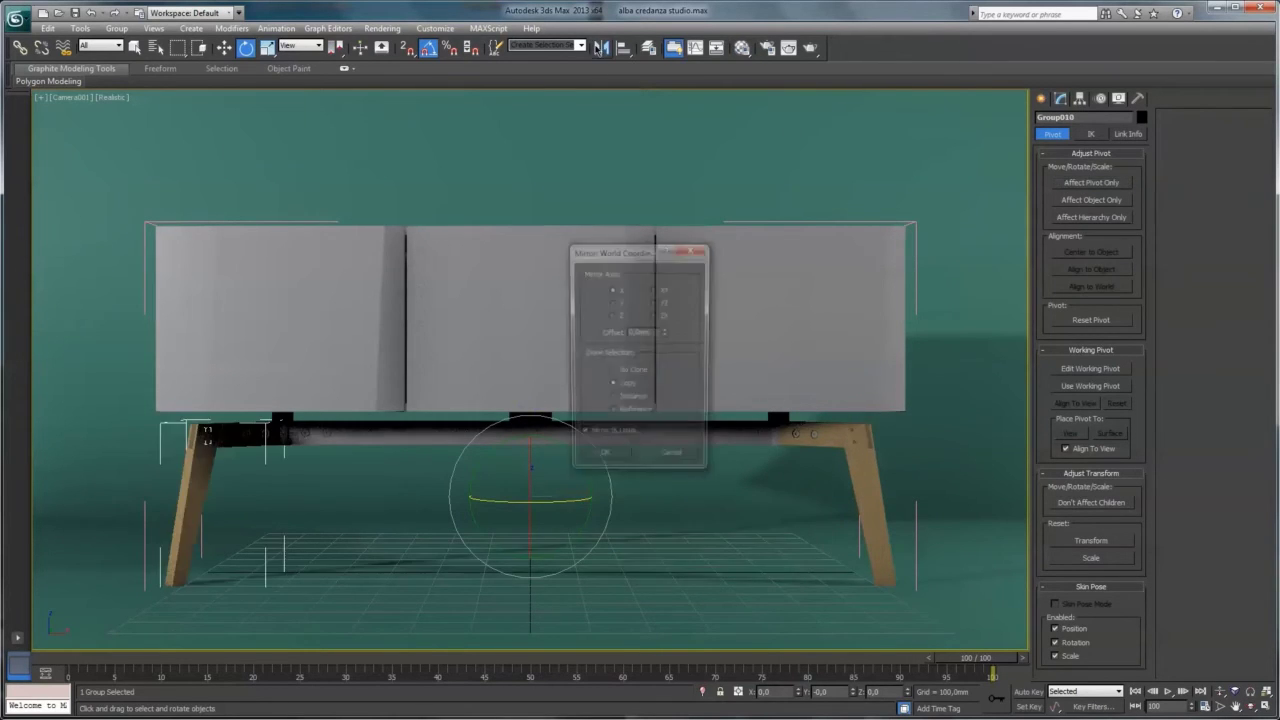
pyautogui.click(610, 460)
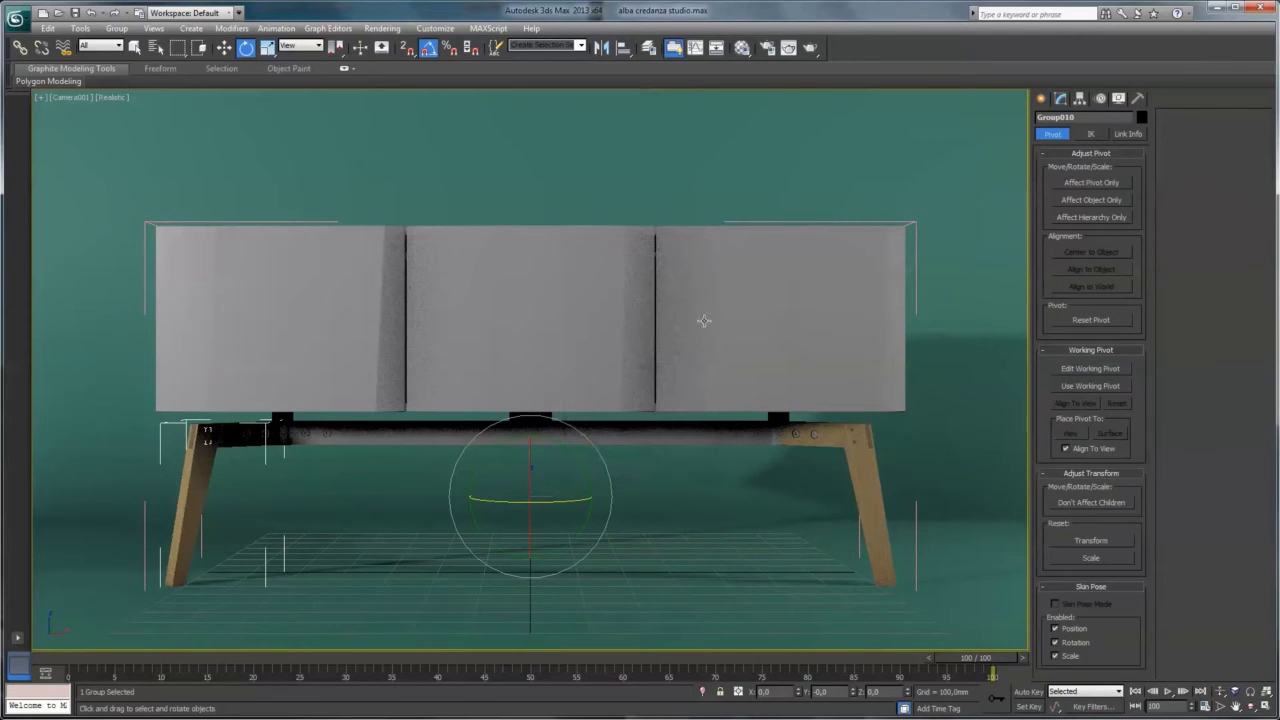
pyautogui.click(601, 48)
pyautogui.click(612, 302)
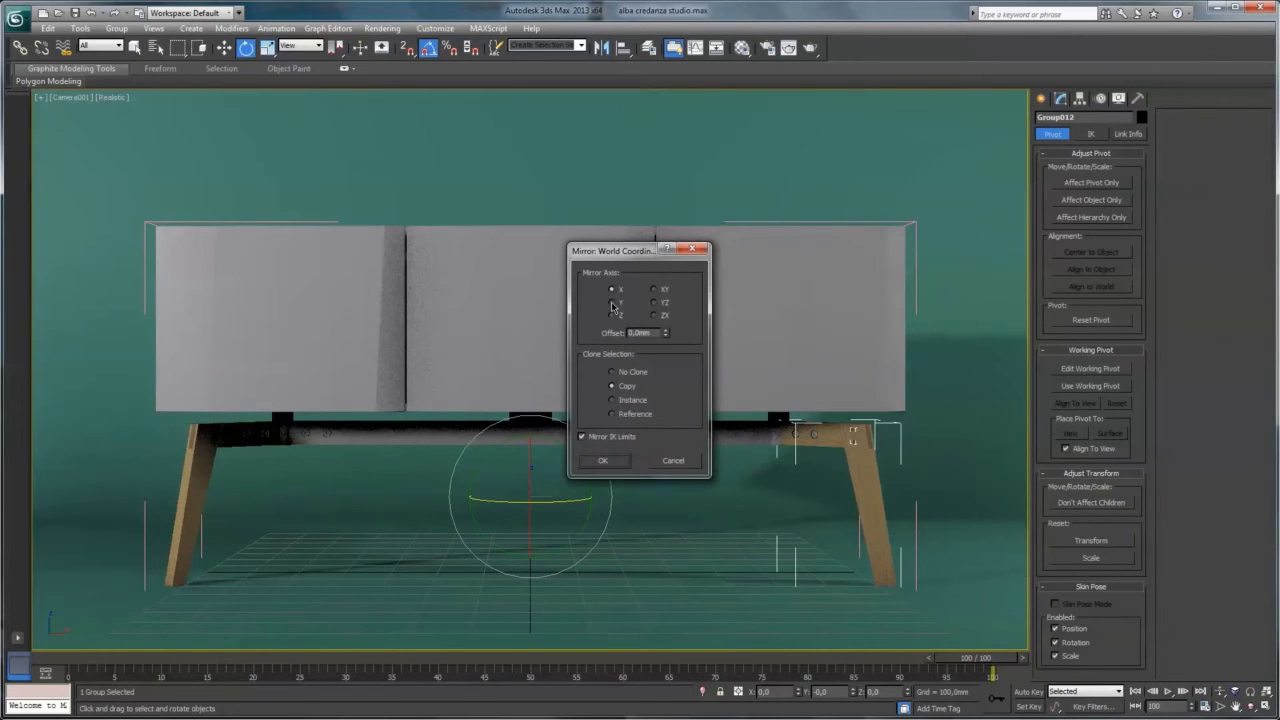
pyautogui.click(603, 460)
pyautogui.click(601, 48)
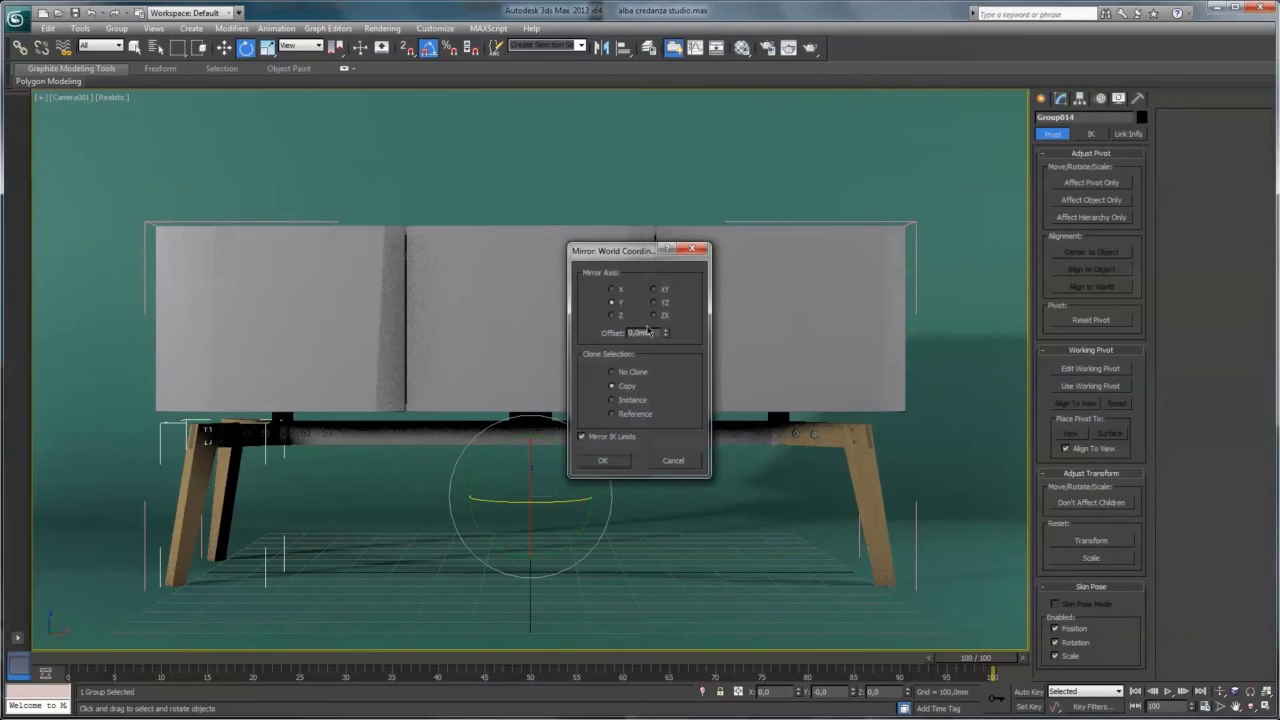
pyautogui.click(613, 290)
pyautogui.click(603, 460)
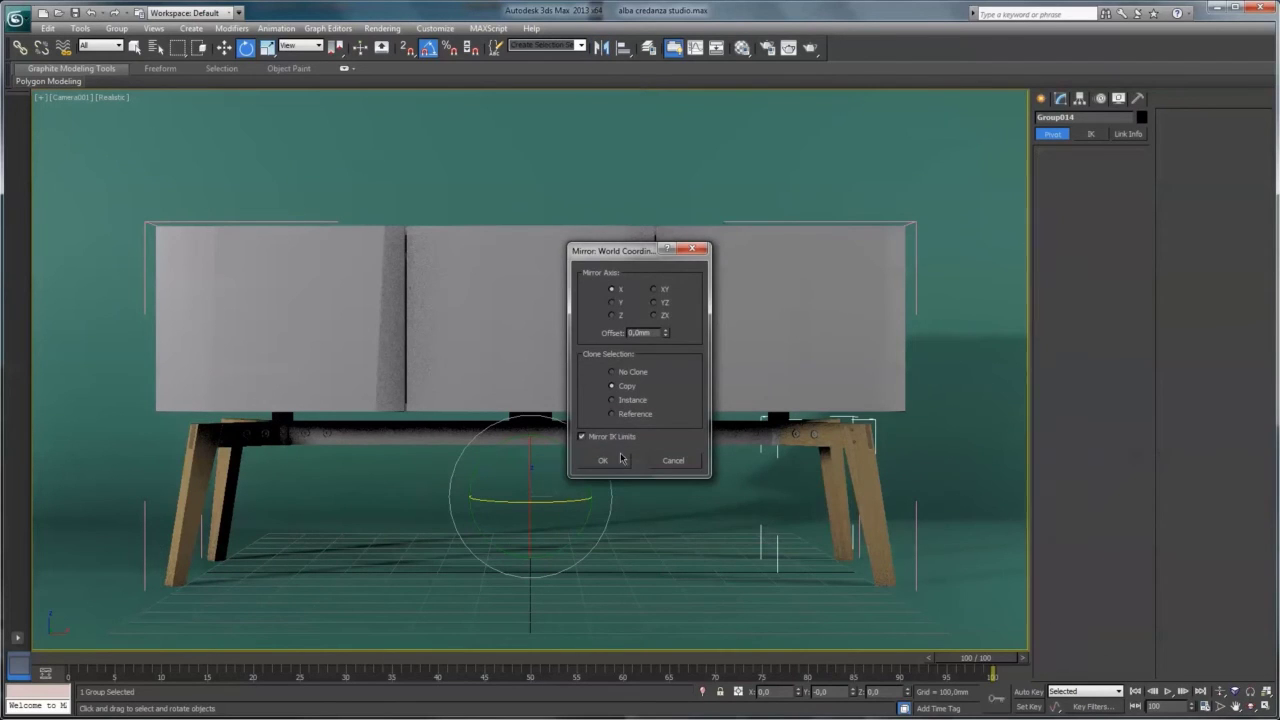
pyautogui.click(196, 444)
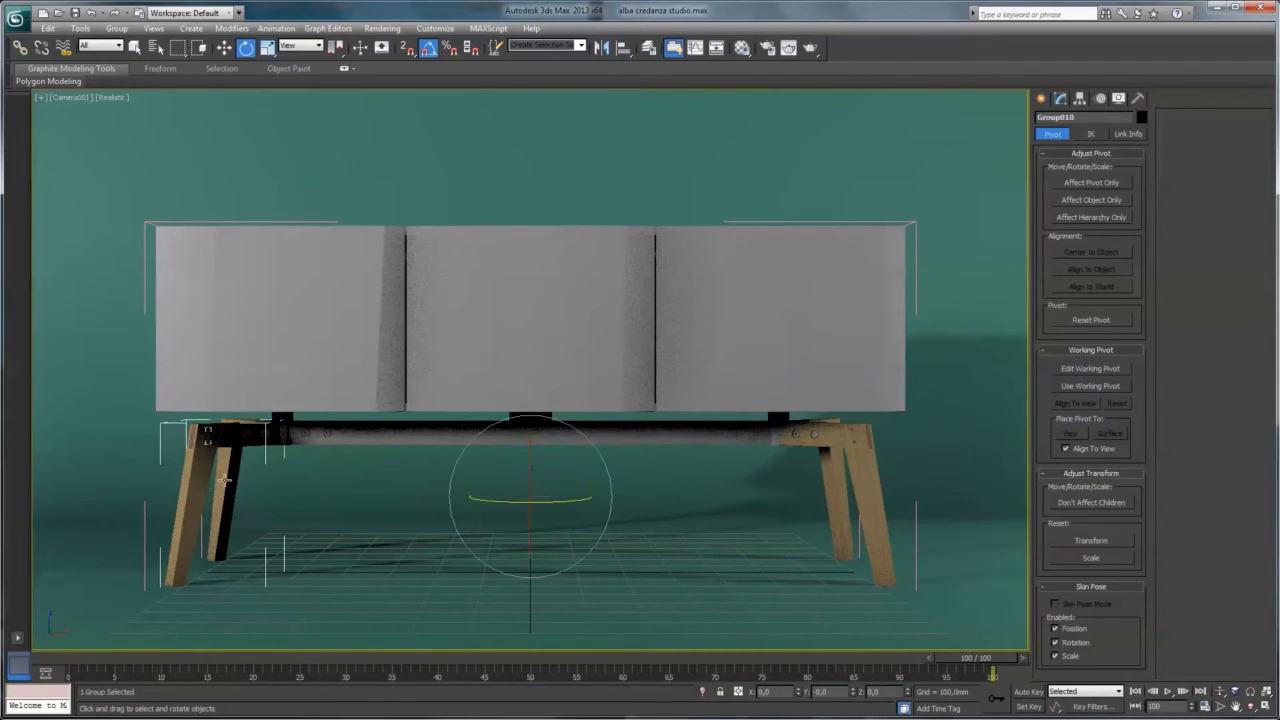
pyautogui.keyDown('ctrl'); pyautogui.click(224, 480); pyautogui.keyUp('ctrl')
# Isolate the leg assemblies and open the left leg group for editing
pyautogui.keyDown('ctrl'); pyautogui.click(828, 488); pyautogui.keyUp('ctrl')
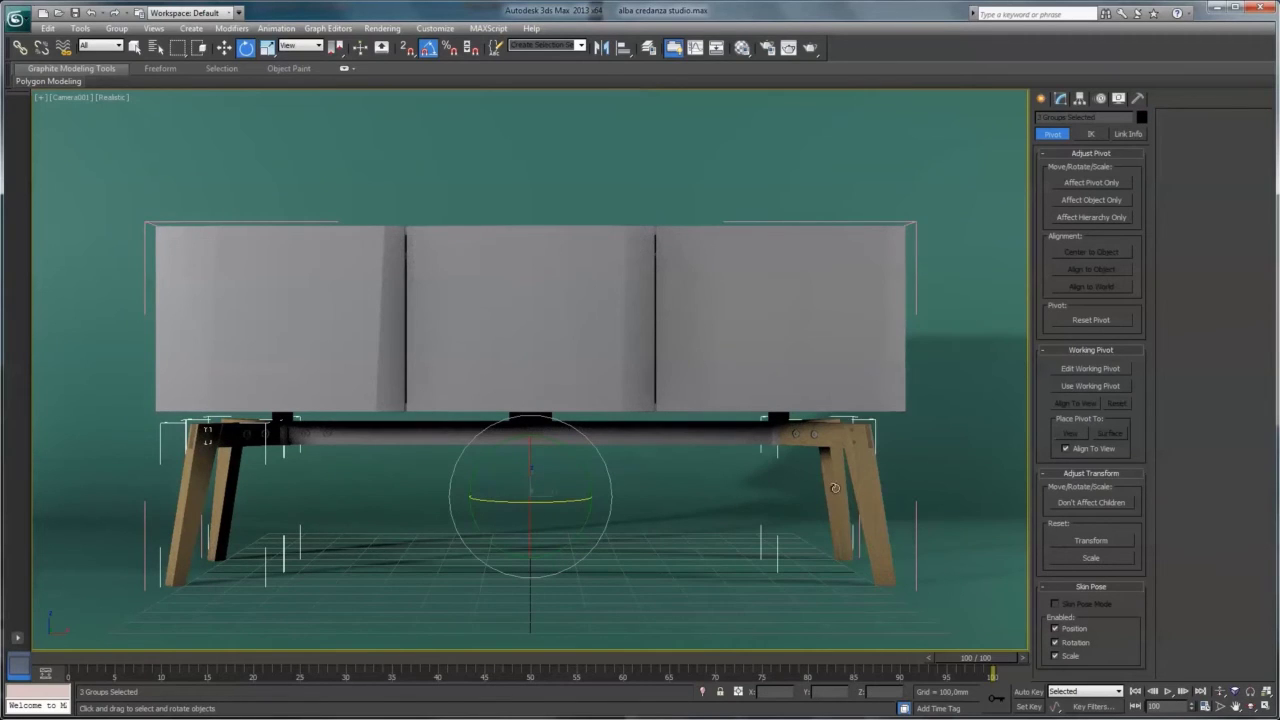
pyautogui.rightClick(834, 490)
pyautogui.click(852, 386)
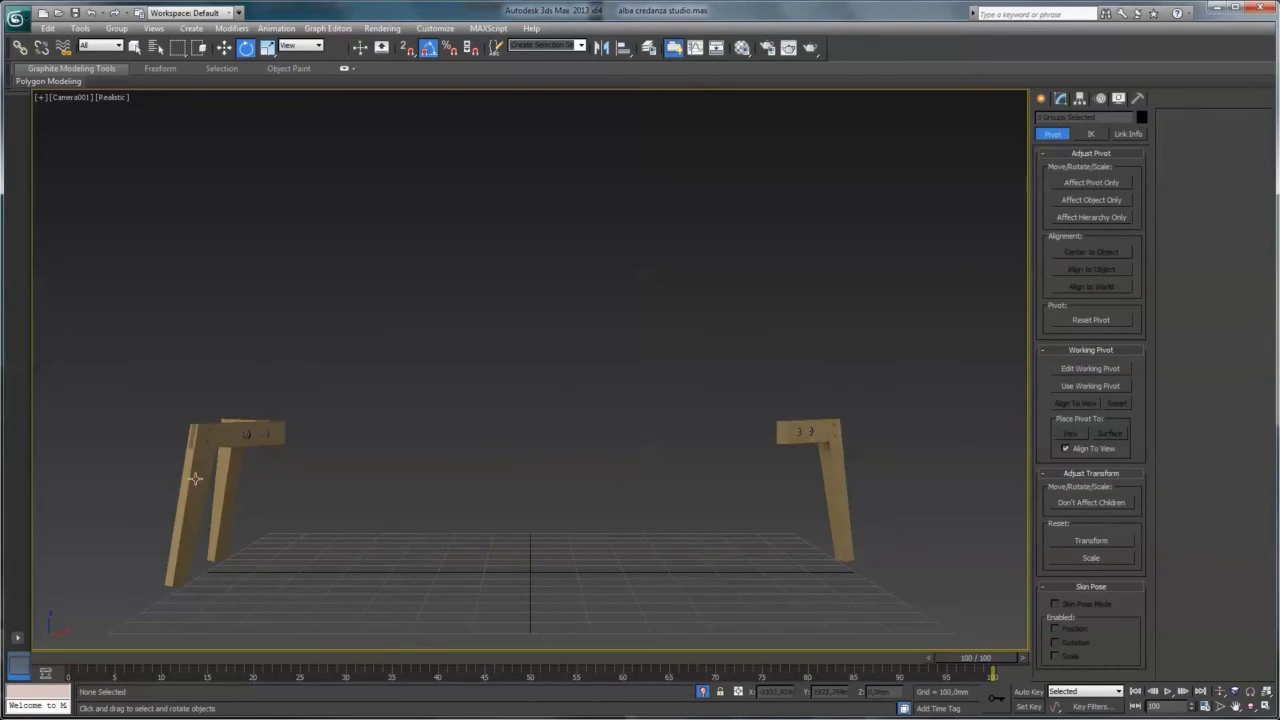
pyautogui.click(196, 479)
pyautogui.click(118, 30)
pyautogui.click(130, 82)
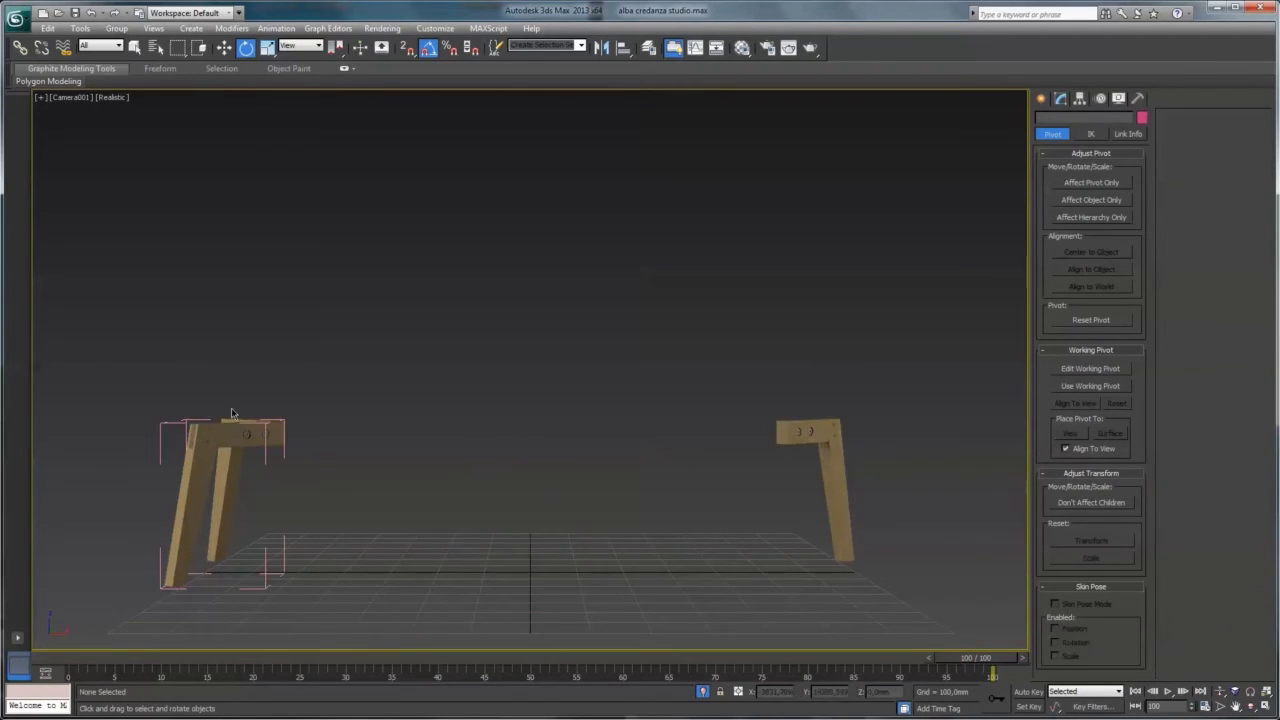
# Move the left leg's top bar UVW Map gizmo lower
pyautogui.click(231, 432)
pyautogui.press('u')
pyautogui.click(1057, 152)
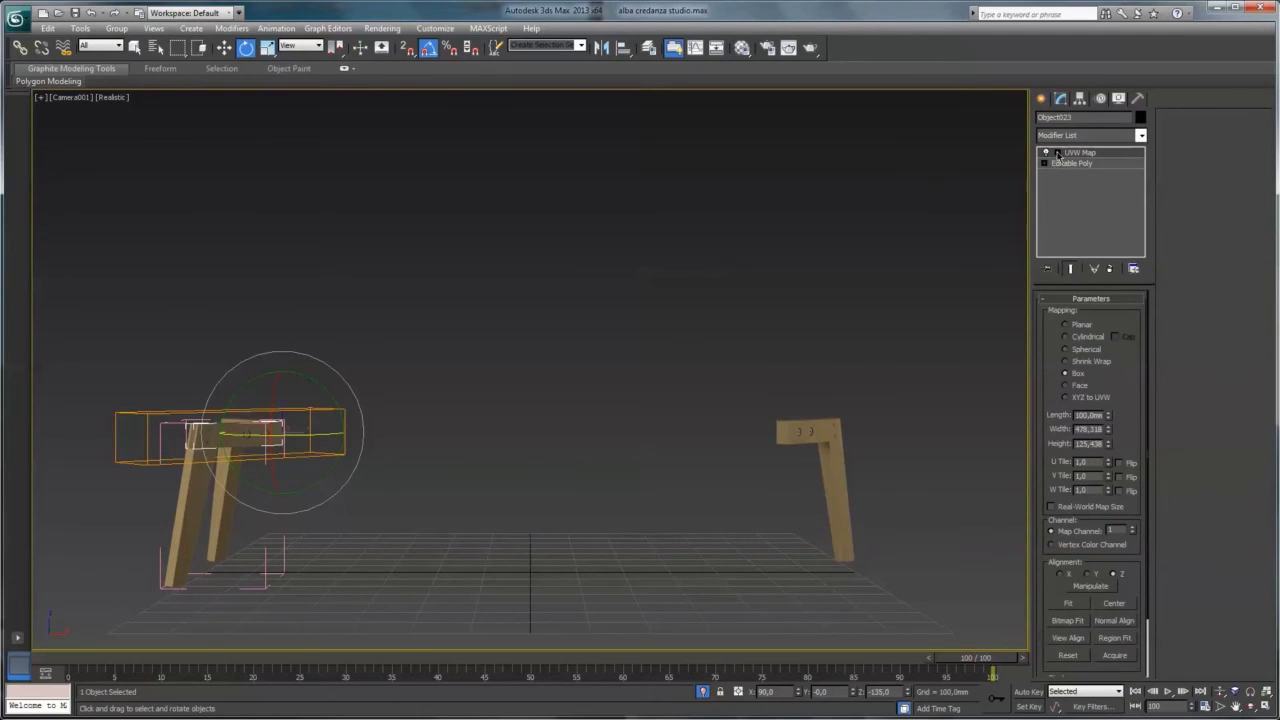
pyautogui.click(1080, 162)
pyautogui.press('w')
pyautogui.moveTo(225, 402); pyautogui.dragTo(195, 487)
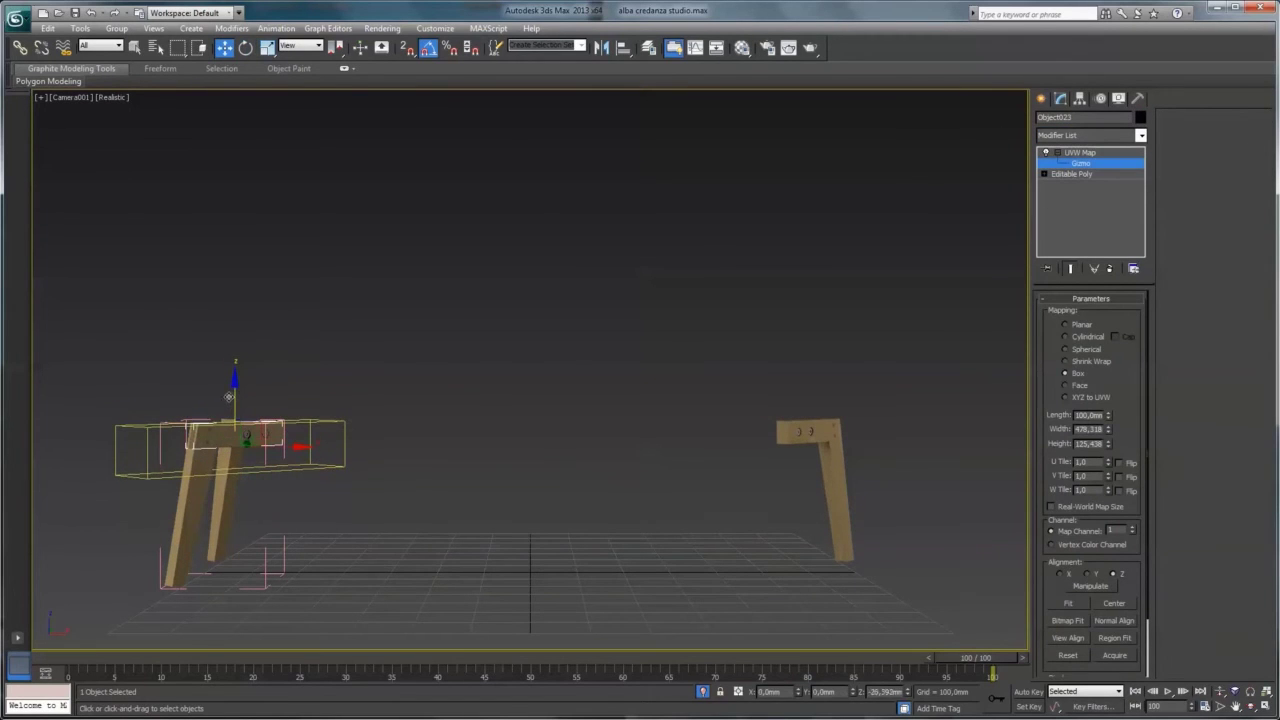
pyautogui.click(1047, 166)
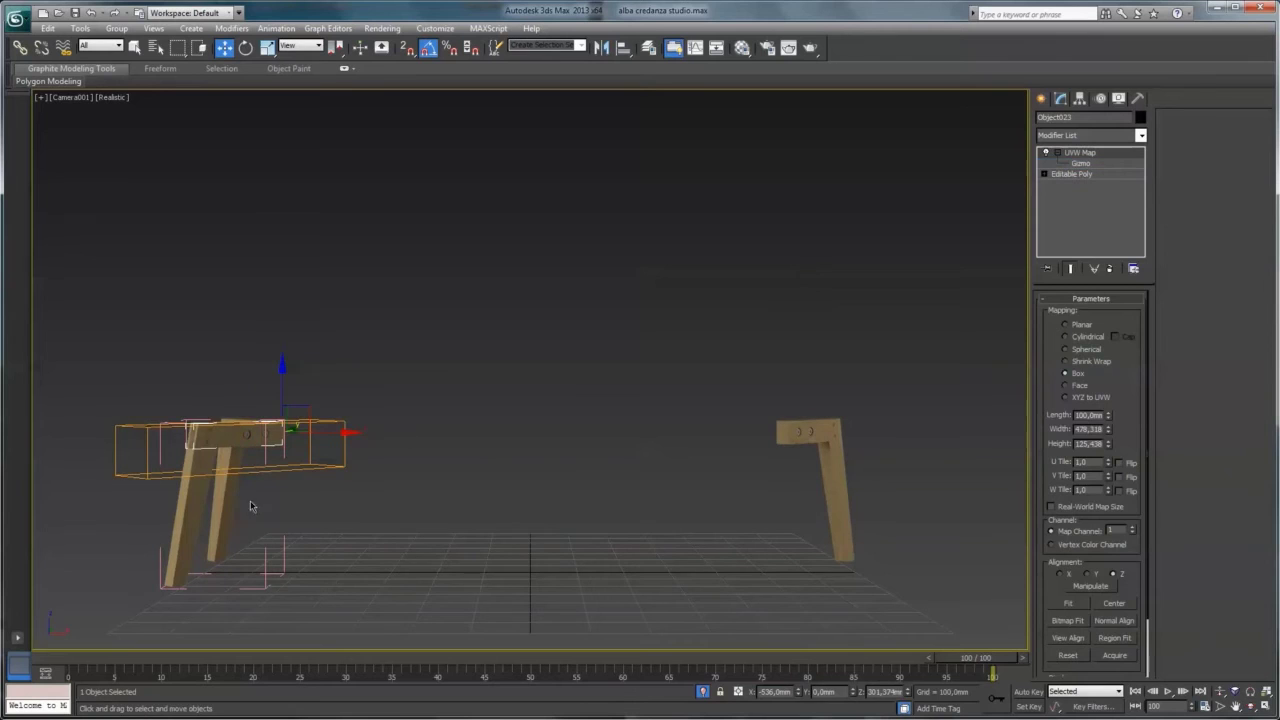
# Slide angled leg Box007's UVW Map gizmo to the right
pyautogui.click(191, 505)
pyautogui.click(1045, 153)
pyautogui.click(1080, 162)
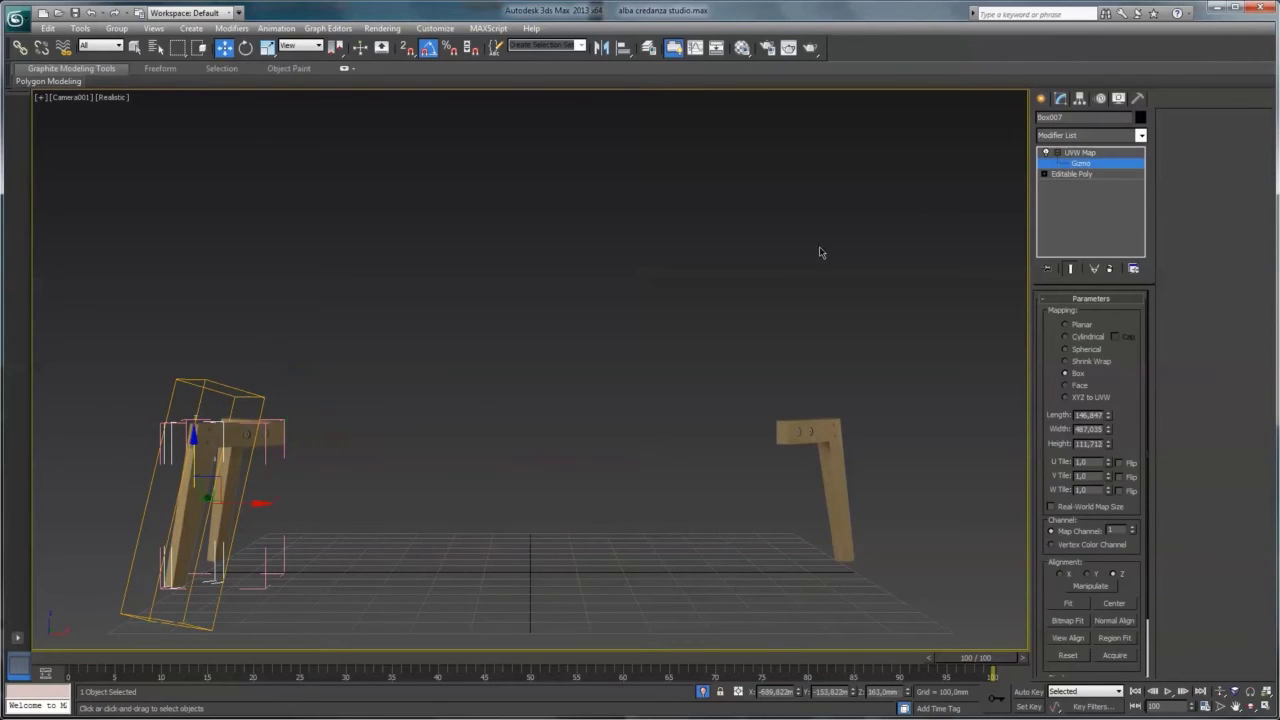
pyautogui.moveTo(256, 501); pyautogui.dragTo(288, 499)
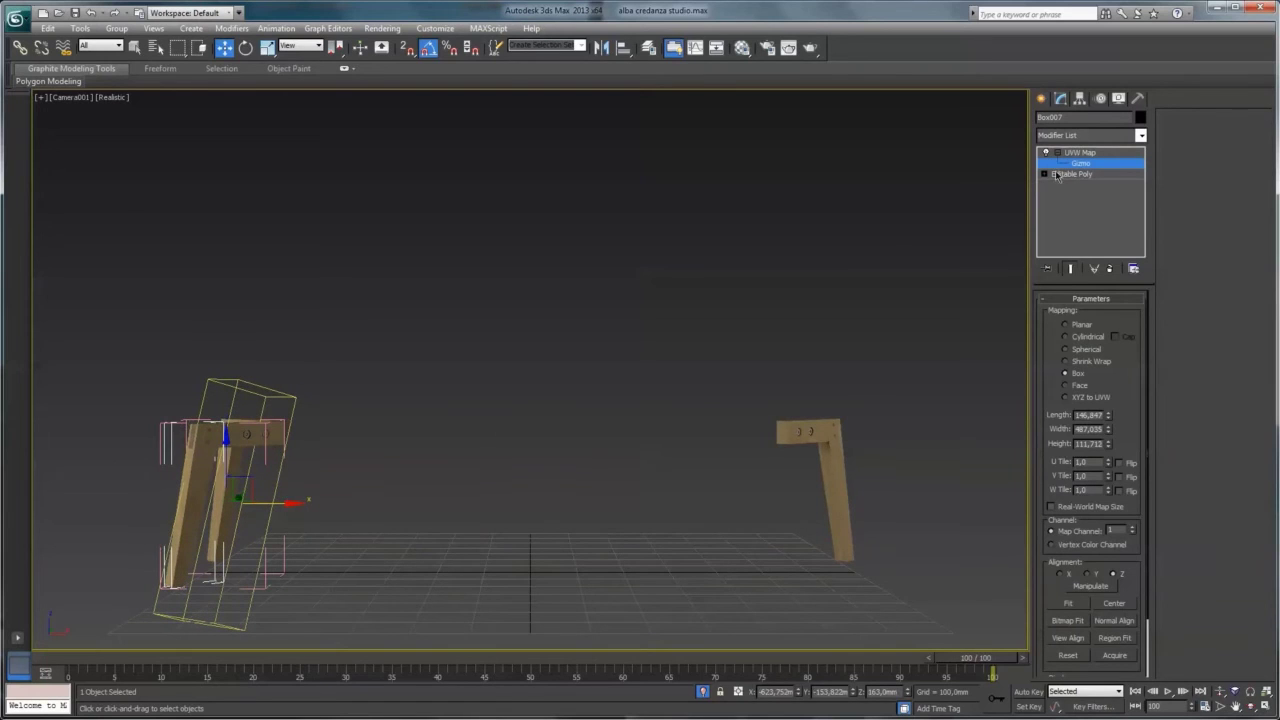
pyautogui.click(1097, 166)
# Reopen the left leg group and slide Box008's UVW Map gizmo sideways
pyautogui.click(237, 486)
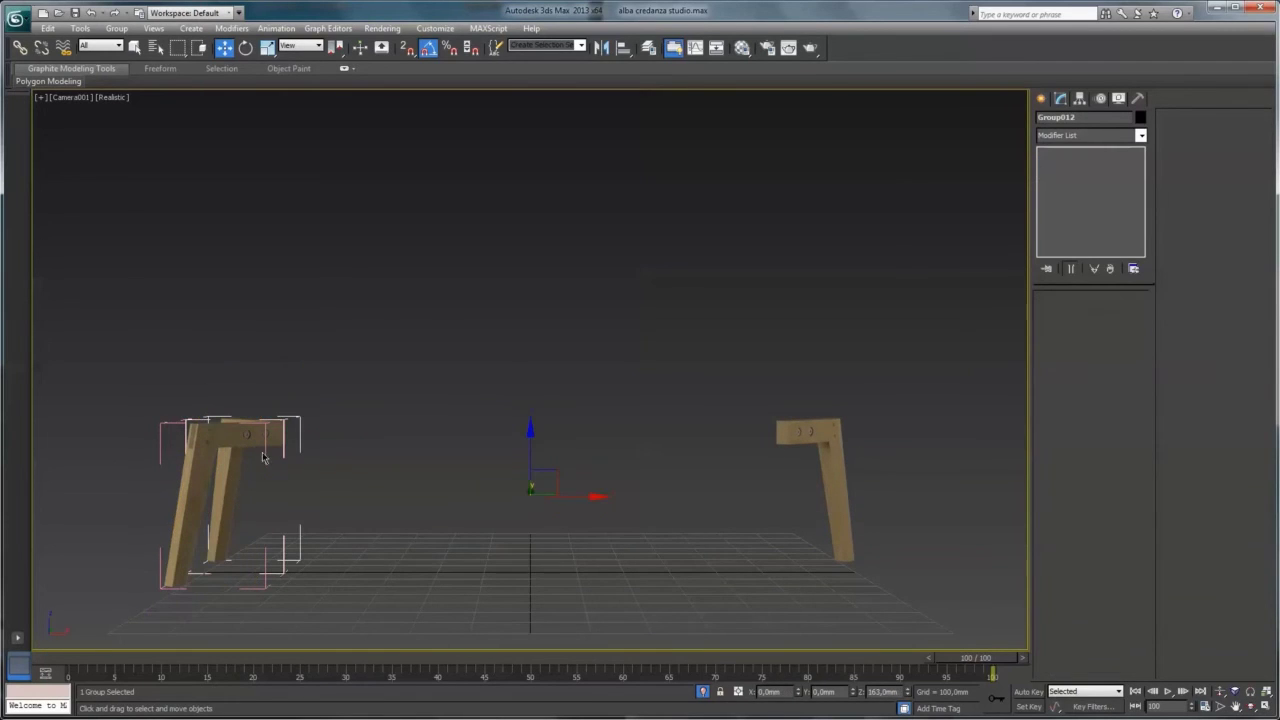
pyautogui.click(116, 28)
pyautogui.click(132, 84)
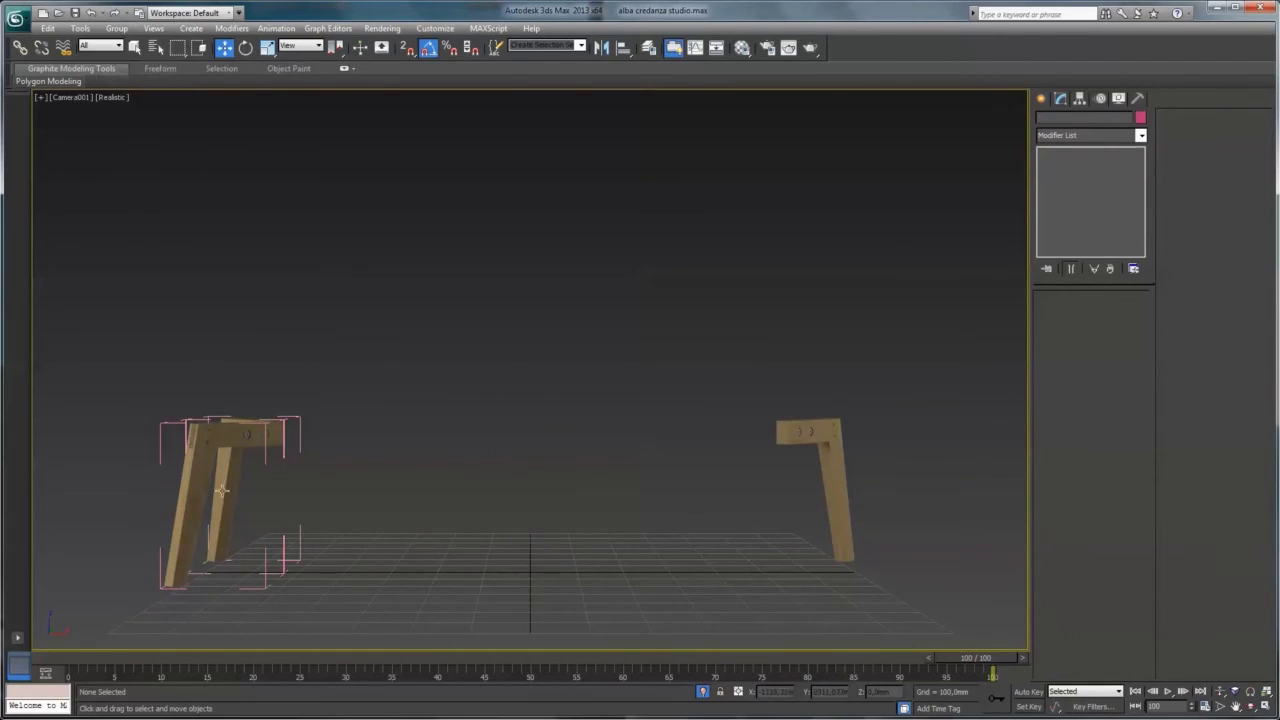
pyautogui.click(1058, 153)
pyautogui.click(1080, 163)
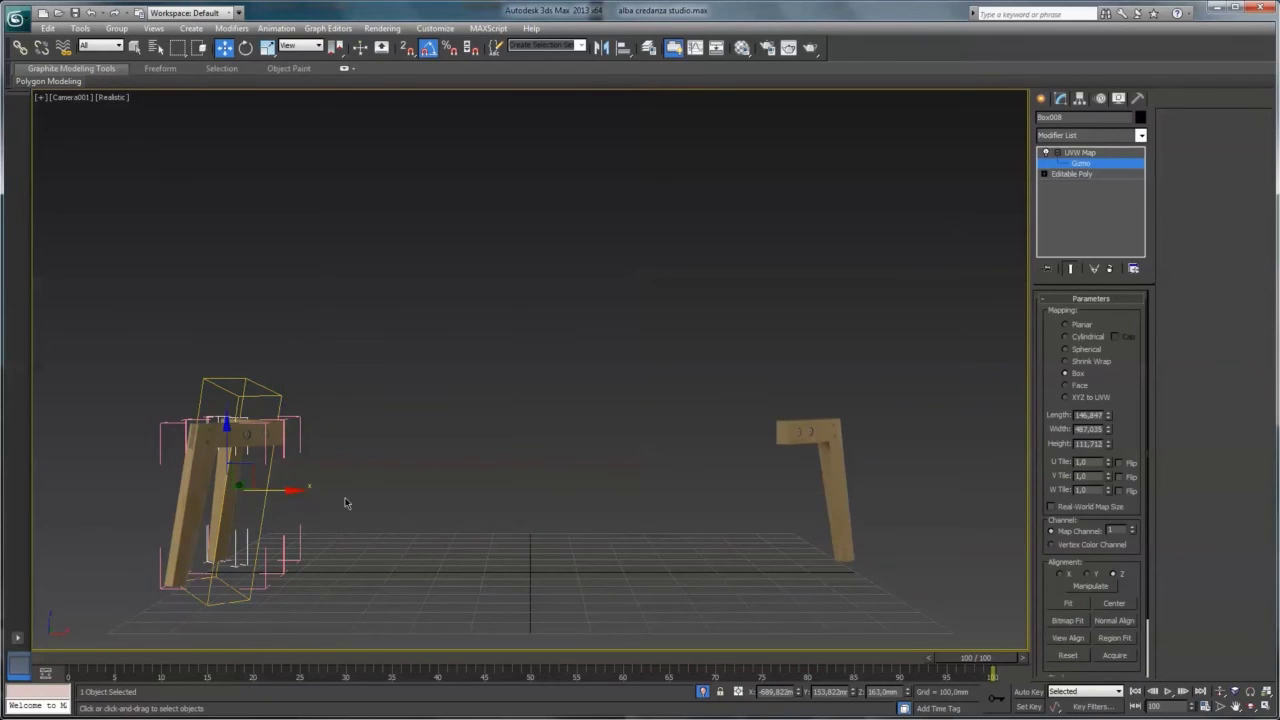
pyautogui.moveTo(288, 491); pyautogui.dragTo(338, 491)
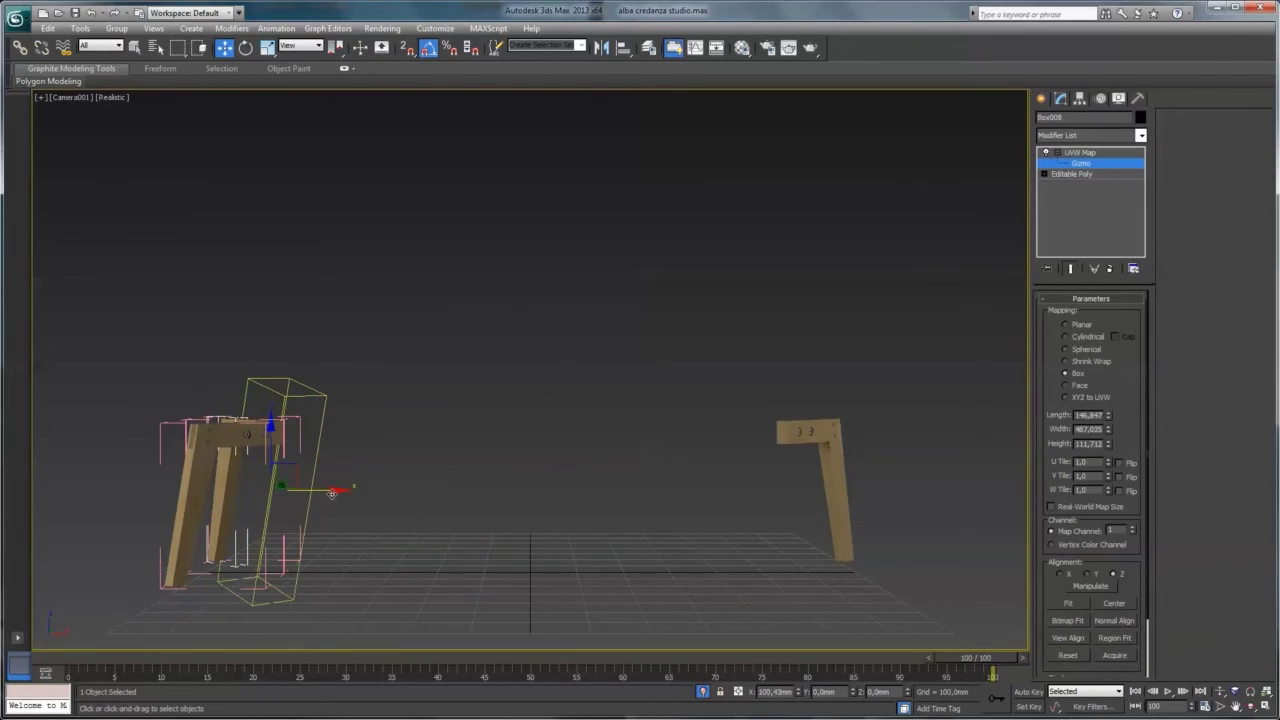
pyautogui.click(1054, 168)
# Switch to a perspective view and nudge bar Object025's UVW Map gizmo to the right
pyautogui.click(242, 423)
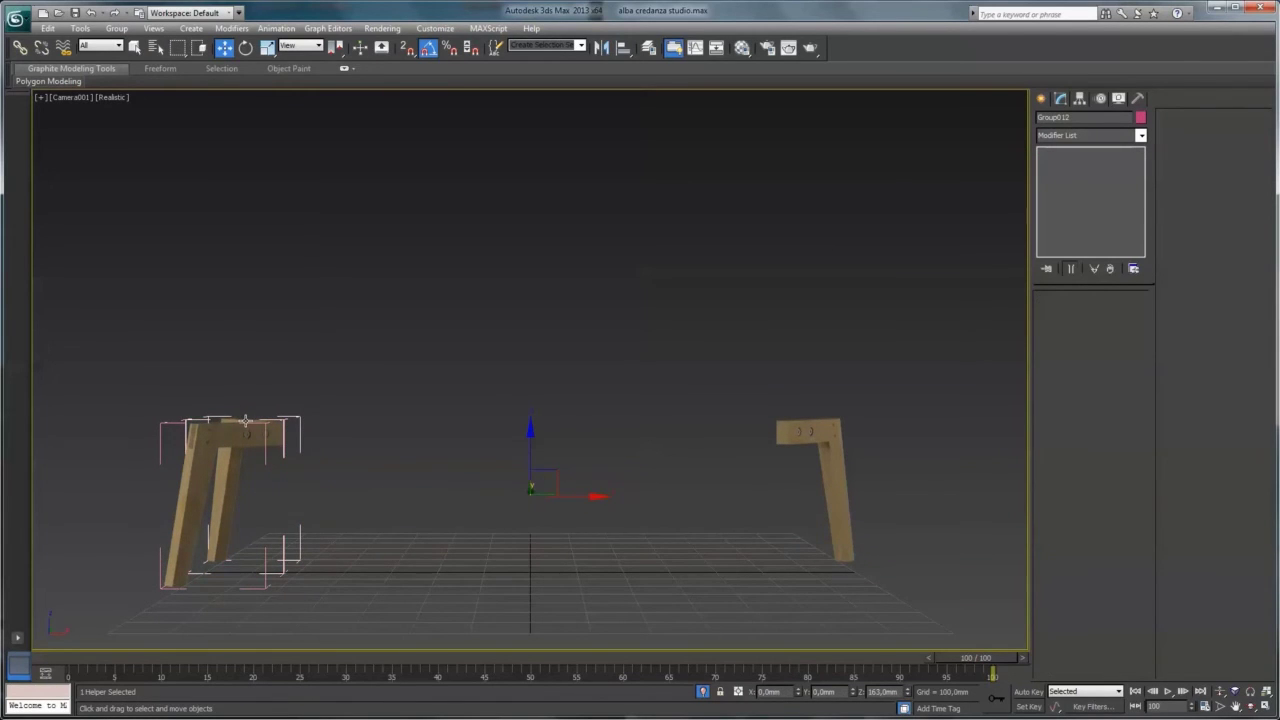
pyautogui.press('p')
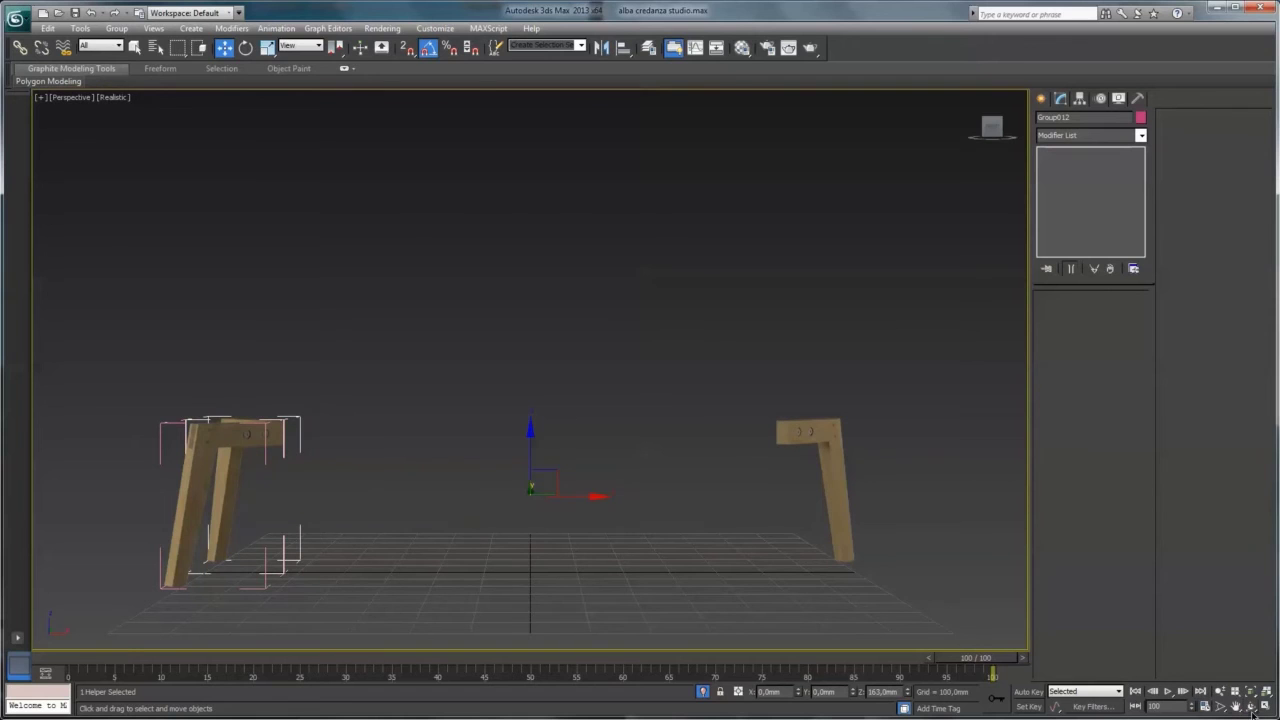
pyautogui.click(1250, 705)
pyautogui.moveTo(383, 417); pyautogui.dragTo(423, 451)
pyautogui.rightClick(363, 437)
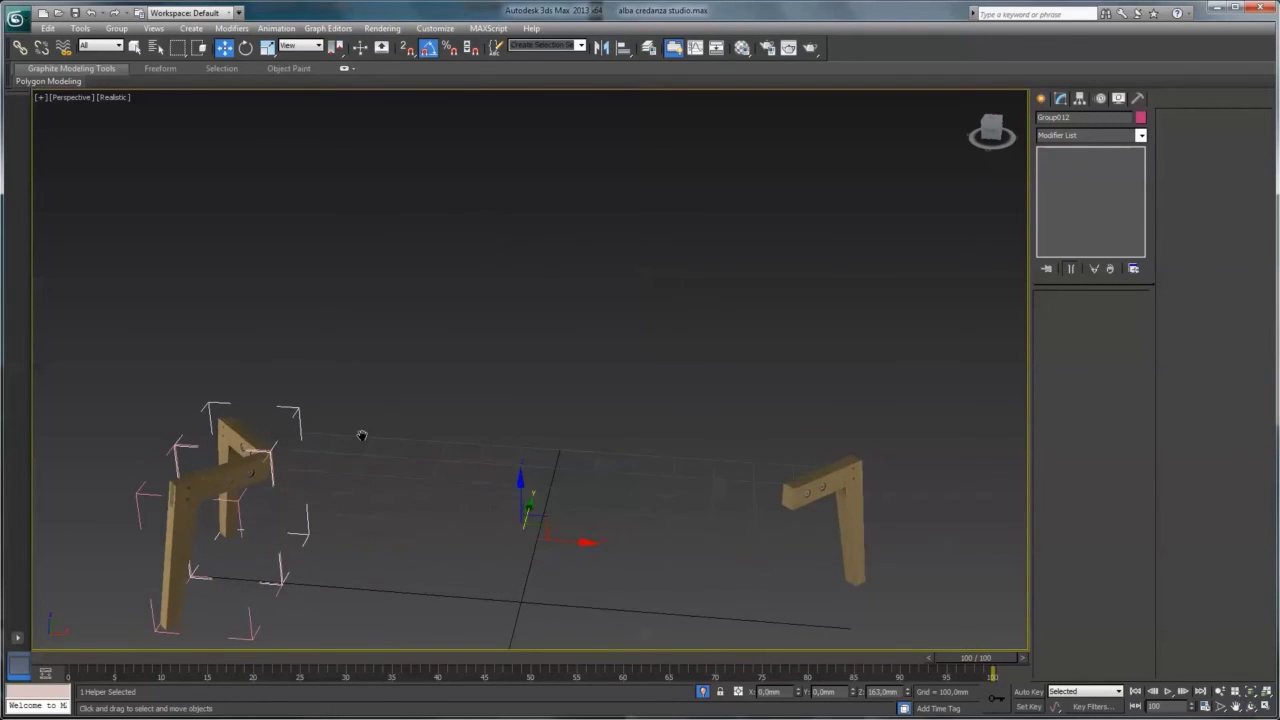
pyautogui.scroll(3, 251, 371)
pyautogui.scroll(3, 203, 399)
pyautogui.click(192, 398)
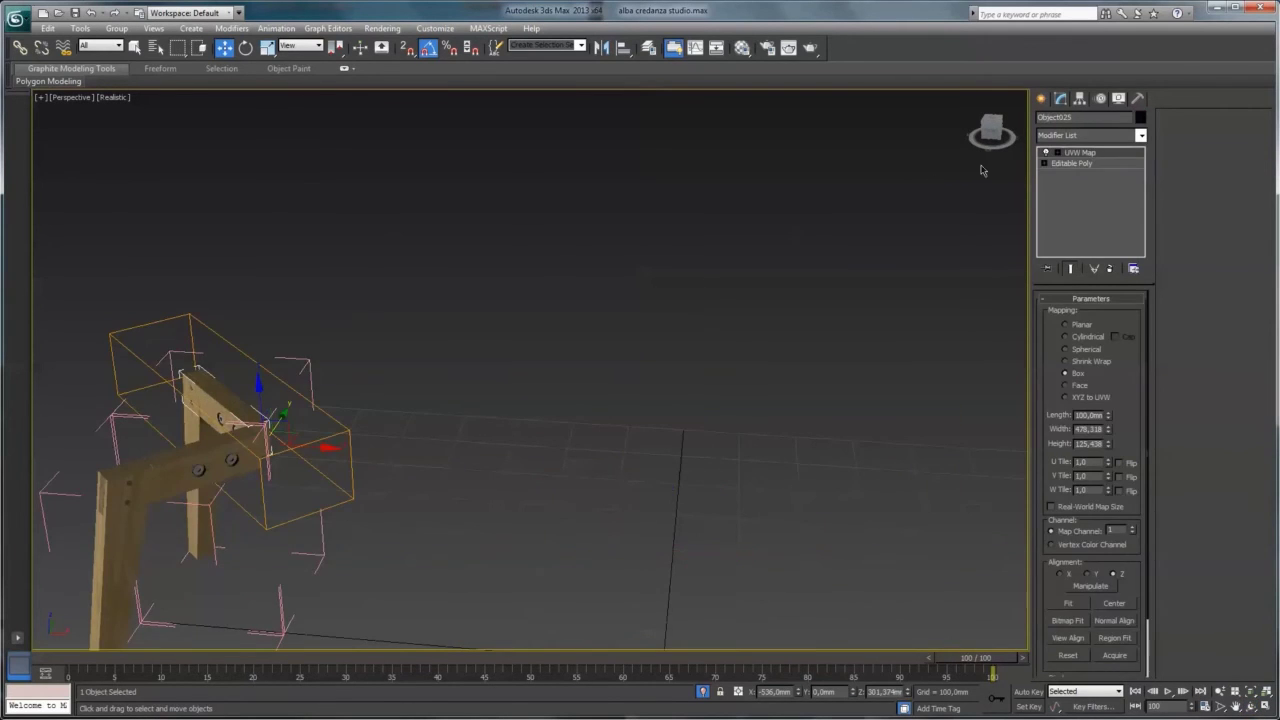
pyautogui.click(1046, 152)
pyautogui.click(1080, 163)
pyautogui.moveTo(272, 416); pyautogui.dragTo(359, 403)
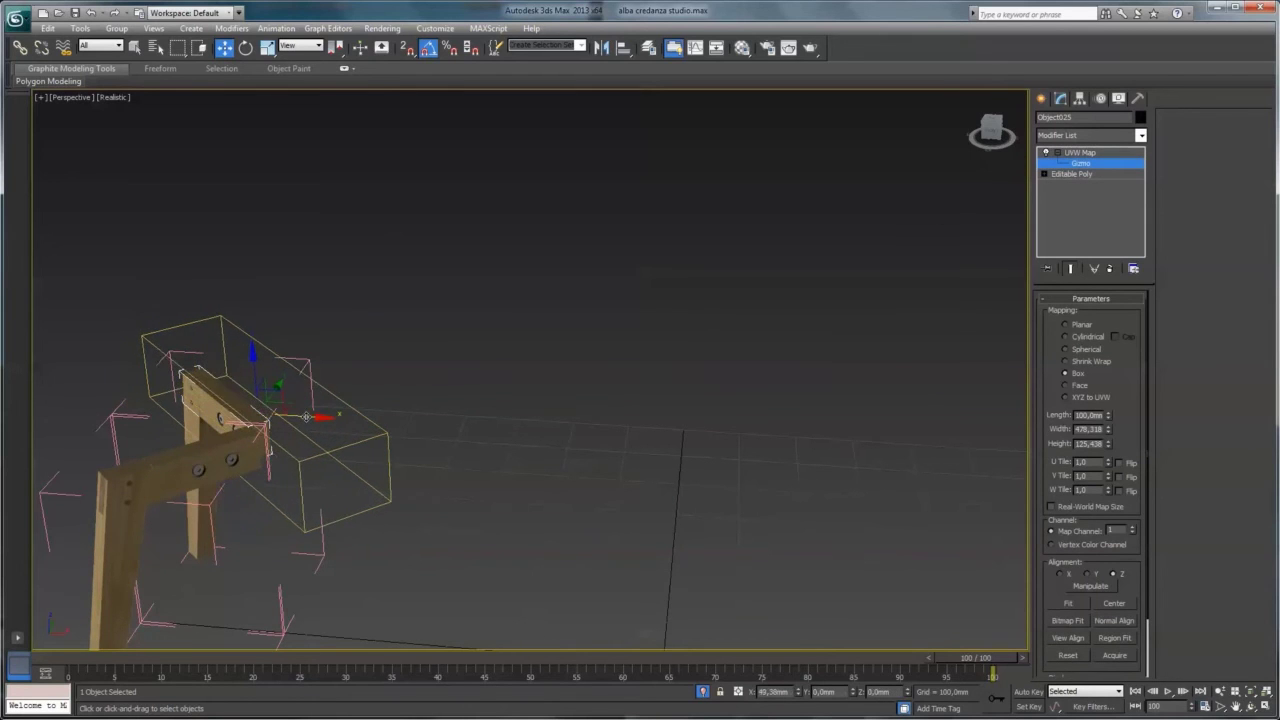
pyautogui.click(1055, 167)
# Open the right leg group Group014 and slide Box009's UVW Map gizmo to the right
pyautogui.click(685, 375)
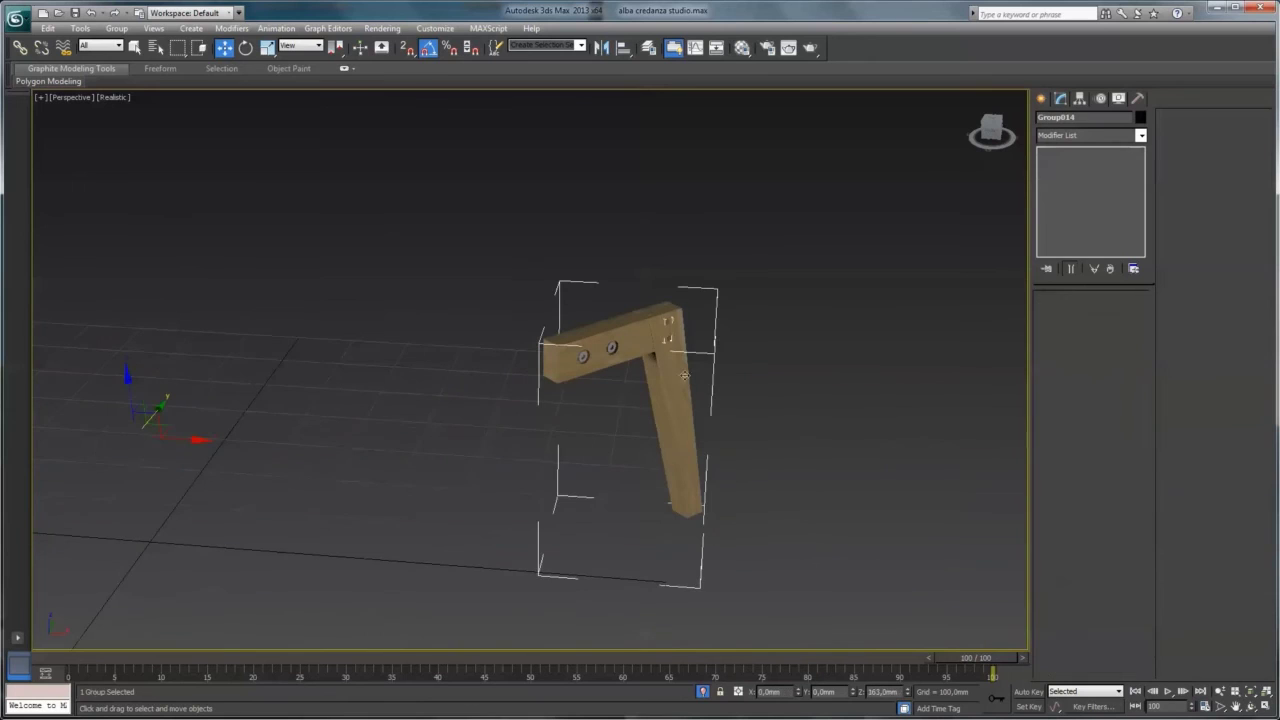
pyautogui.click(116, 28)
pyautogui.click(125, 72)
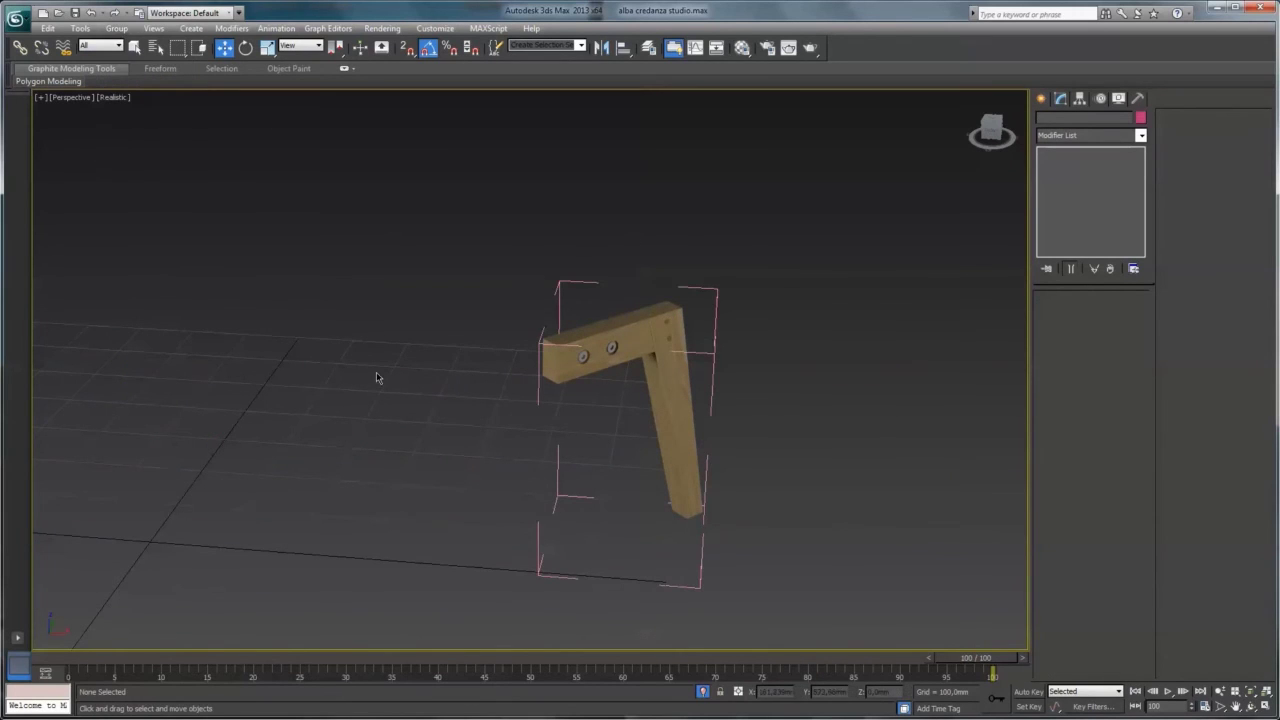
pyautogui.click(661, 397)
pyautogui.click(1058, 152)
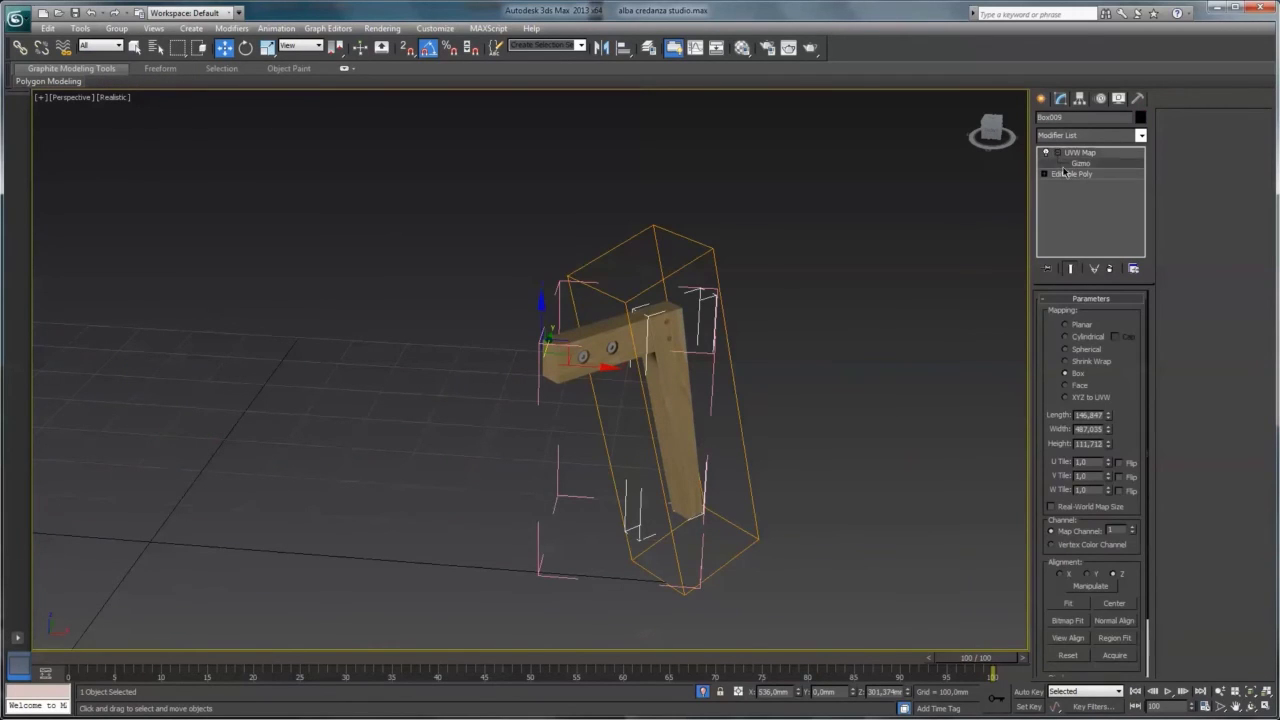
pyautogui.click(1080, 163)
pyautogui.moveTo(714, 419); pyautogui.dragTo(778, 421)
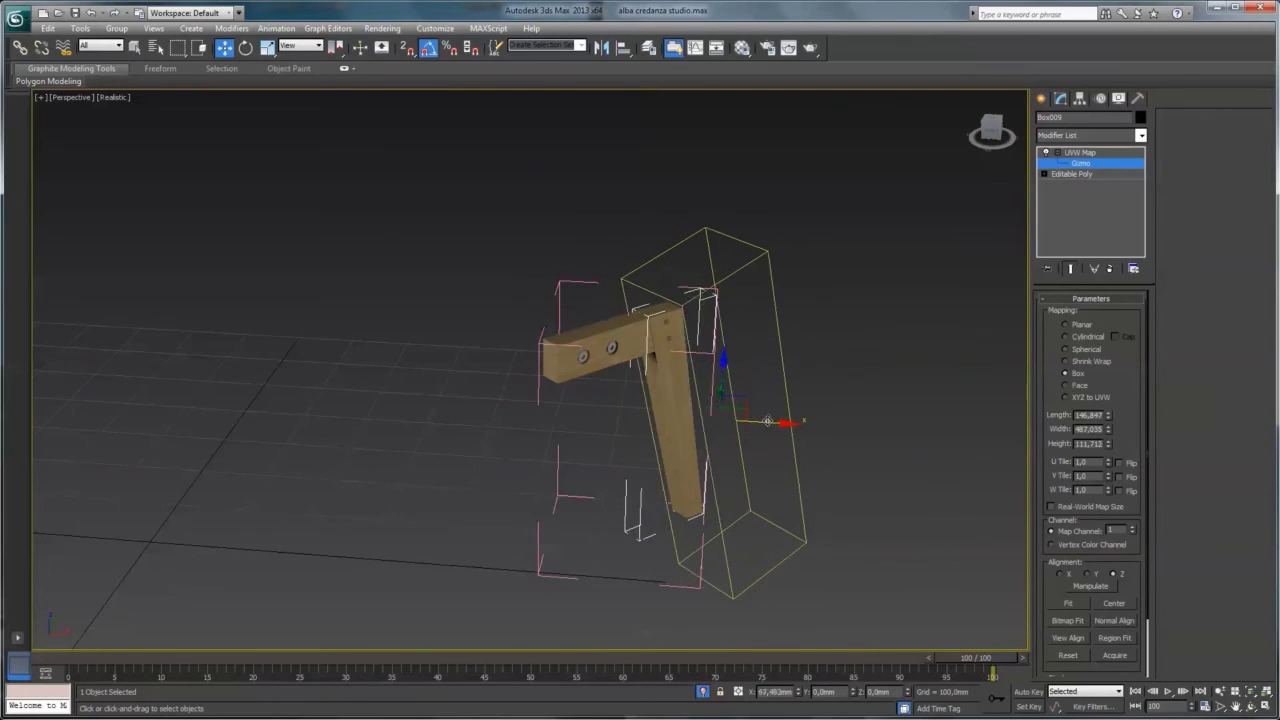
pyautogui.click(1054, 164)
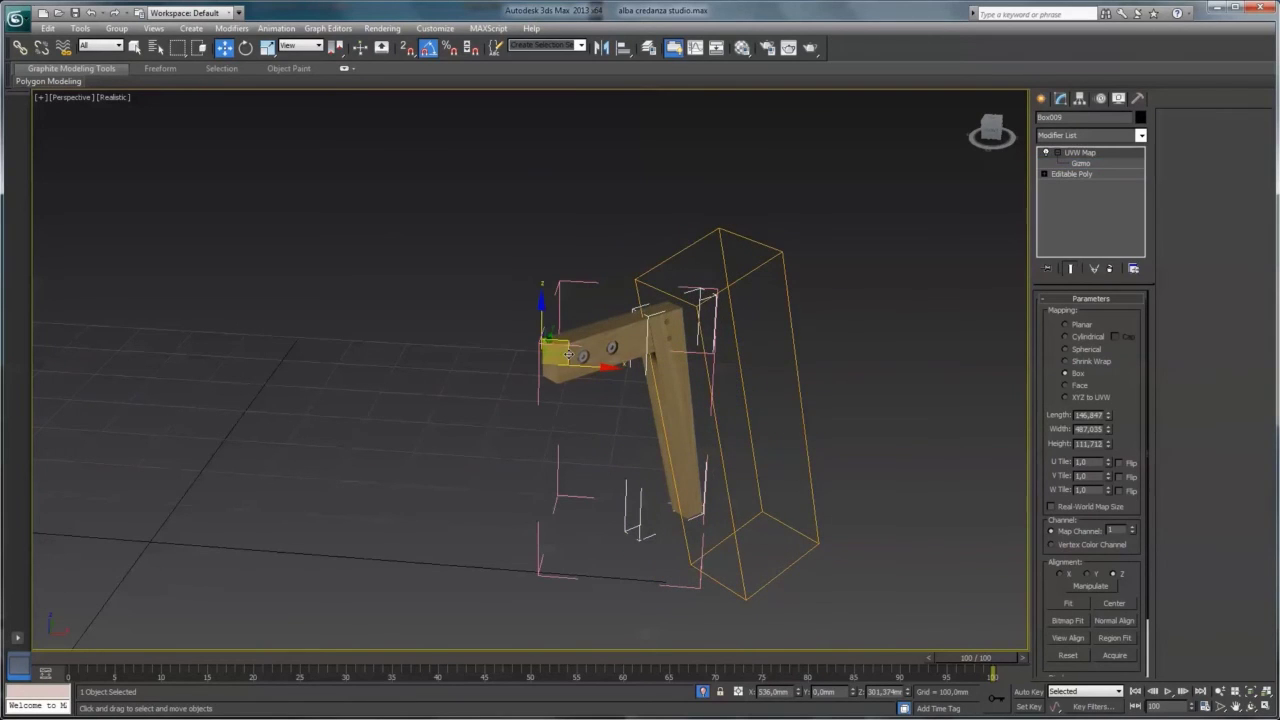
# Lower beam Object027's UVW Map gizmo and select all leg pieces for regrouping
pyautogui.click(634, 313)
pyautogui.click(1058, 152)
pyautogui.click(1080, 163)
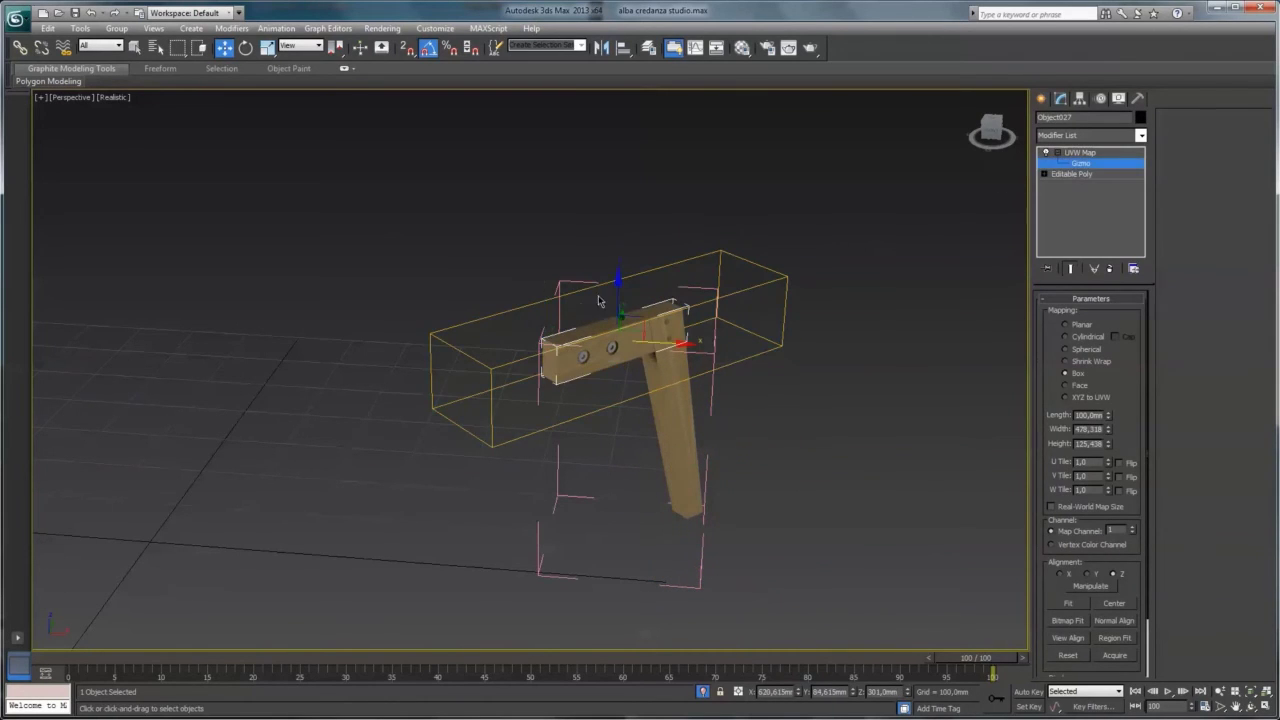
pyautogui.moveTo(606, 300); pyautogui.dragTo(606, 331)
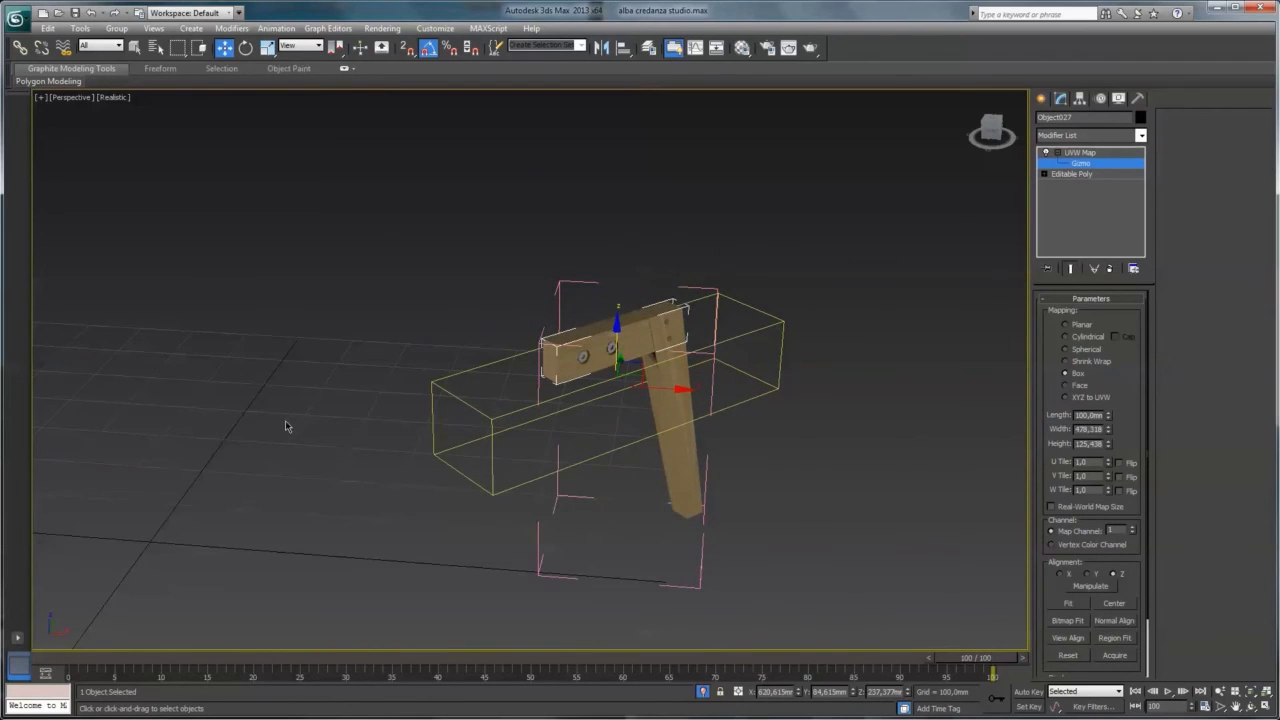
pyautogui.moveTo(285, 420); pyautogui.dragTo(391, 434, button='middle')
pyautogui.scroll(-3, 391, 434)
pyautogui.click(1052, 170)
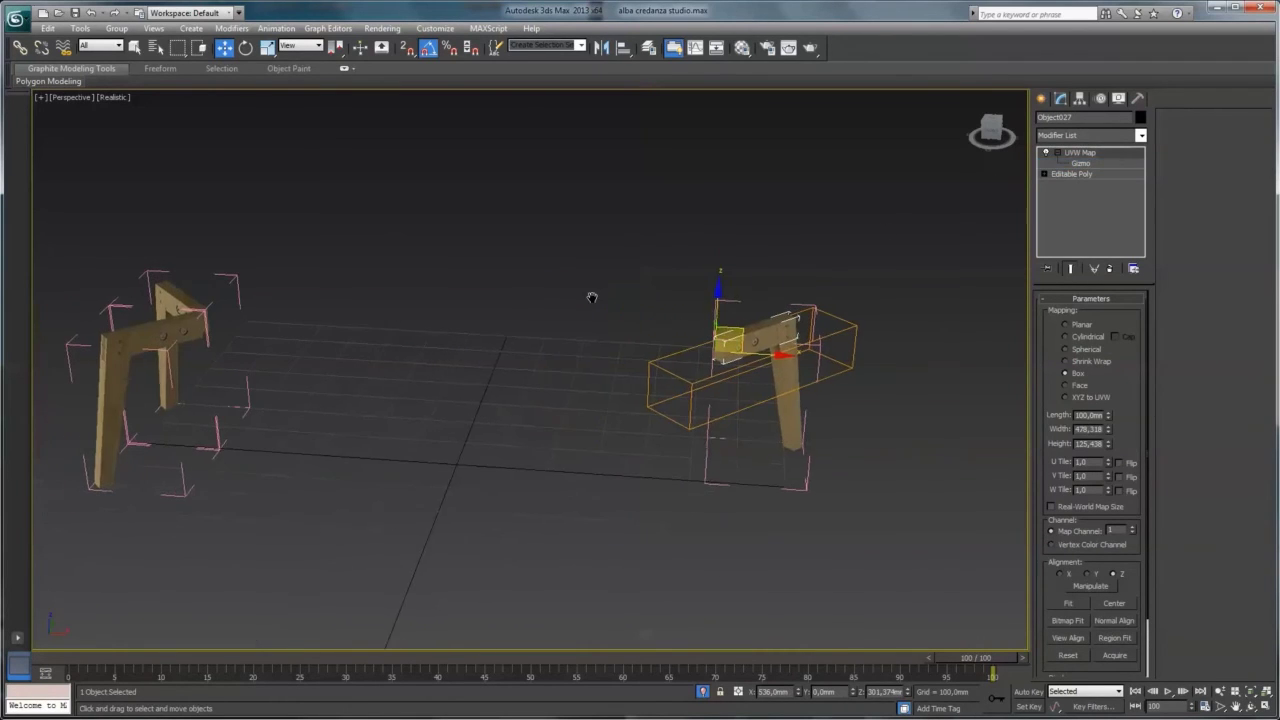
pyautogui.moveTo(480, 300); pyautogui.dragTo(592, 294, button='middle')
pyautogui.hotkey('ctrl', 'a')
pyautogui.click(117, 28)
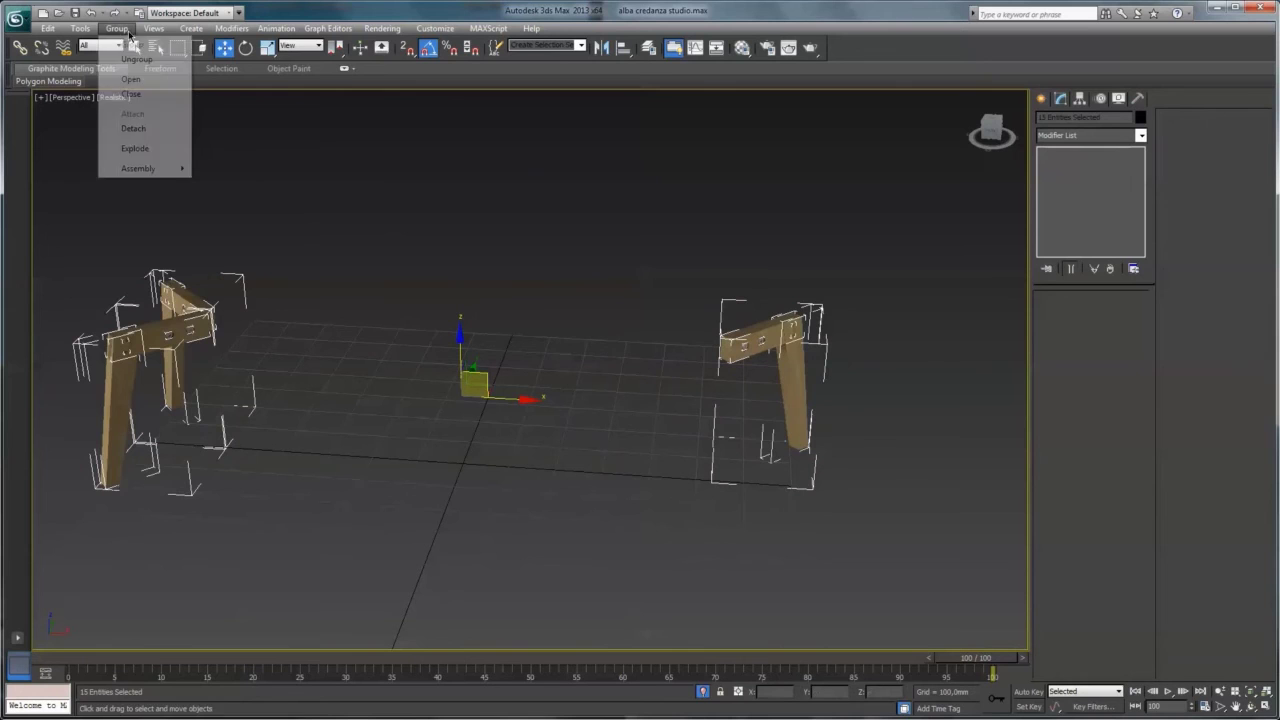
# Close the leg groups, clear the selection, and return to the camera view of the whole sideboard
pyautogui.click(131, 94)
pyautogui.click(310, 316)
pyautogui.click(80, 99)
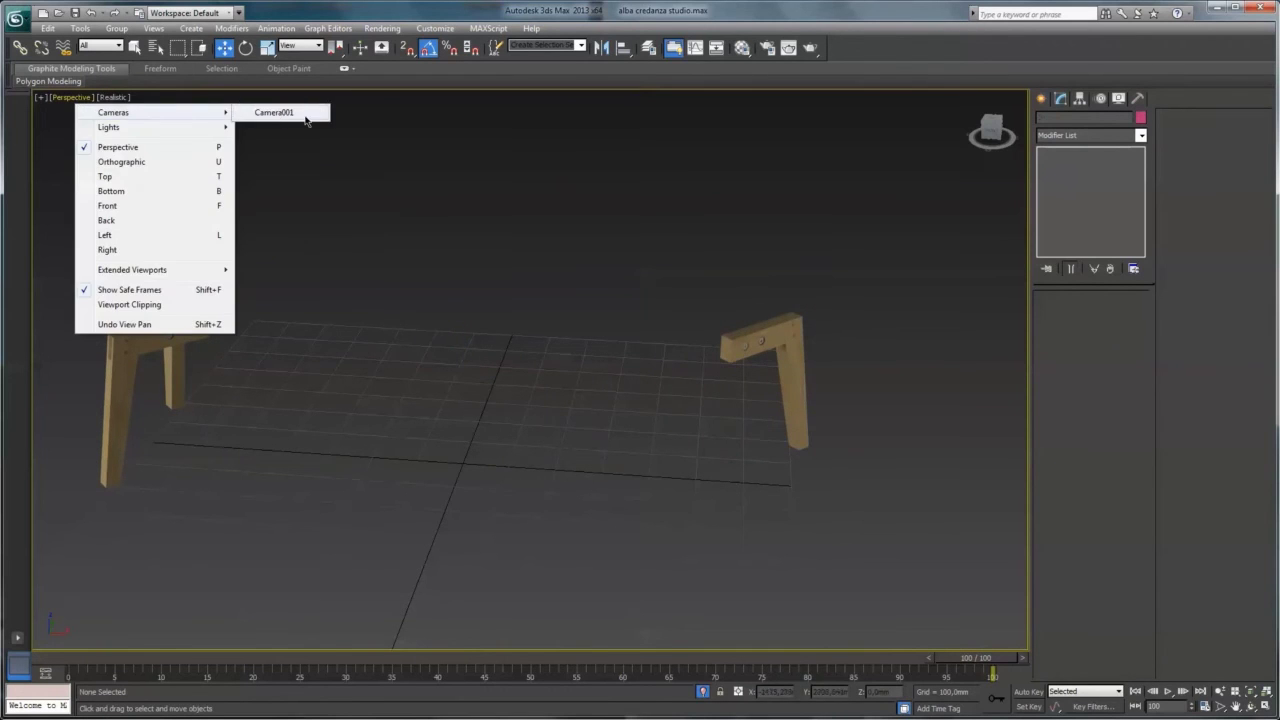
pyautogui.click(300, 115)
pyautogui.rightClick(489, 394)
pyautogui.click(520, 317)
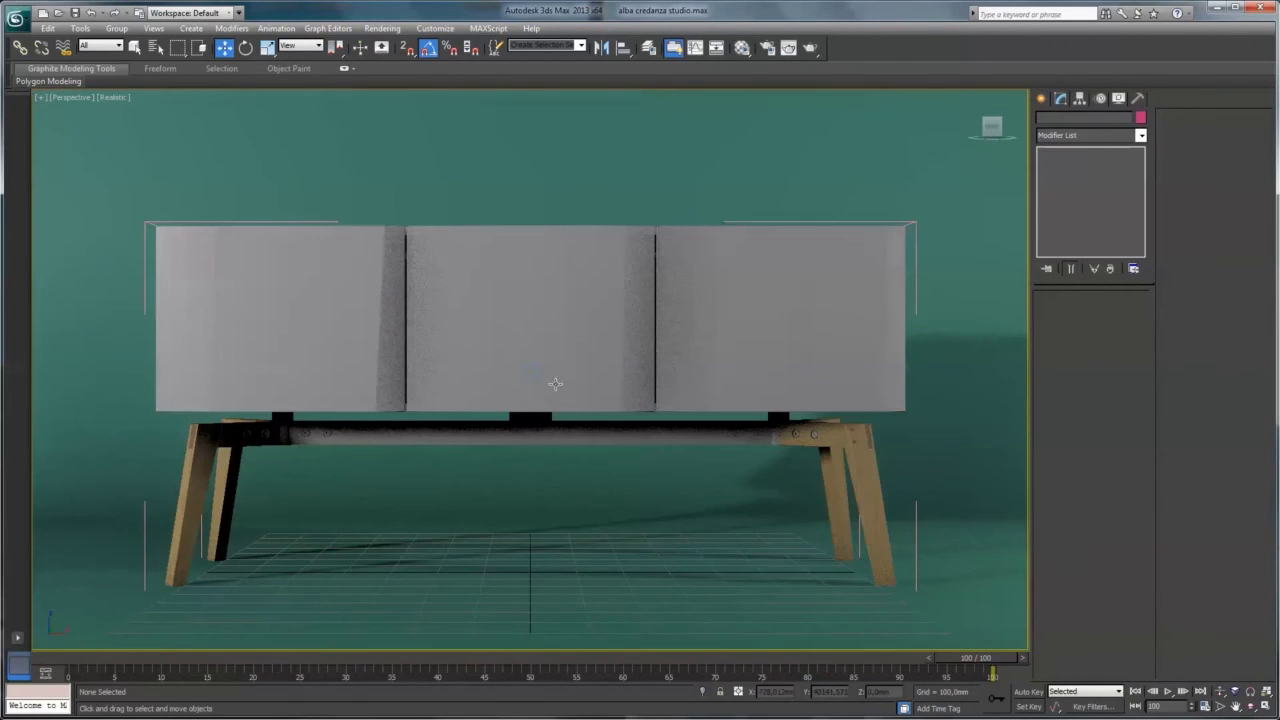
# Select the two crossbar pieces with edged faces shown and check their material
pyautogui.click(638, 440)
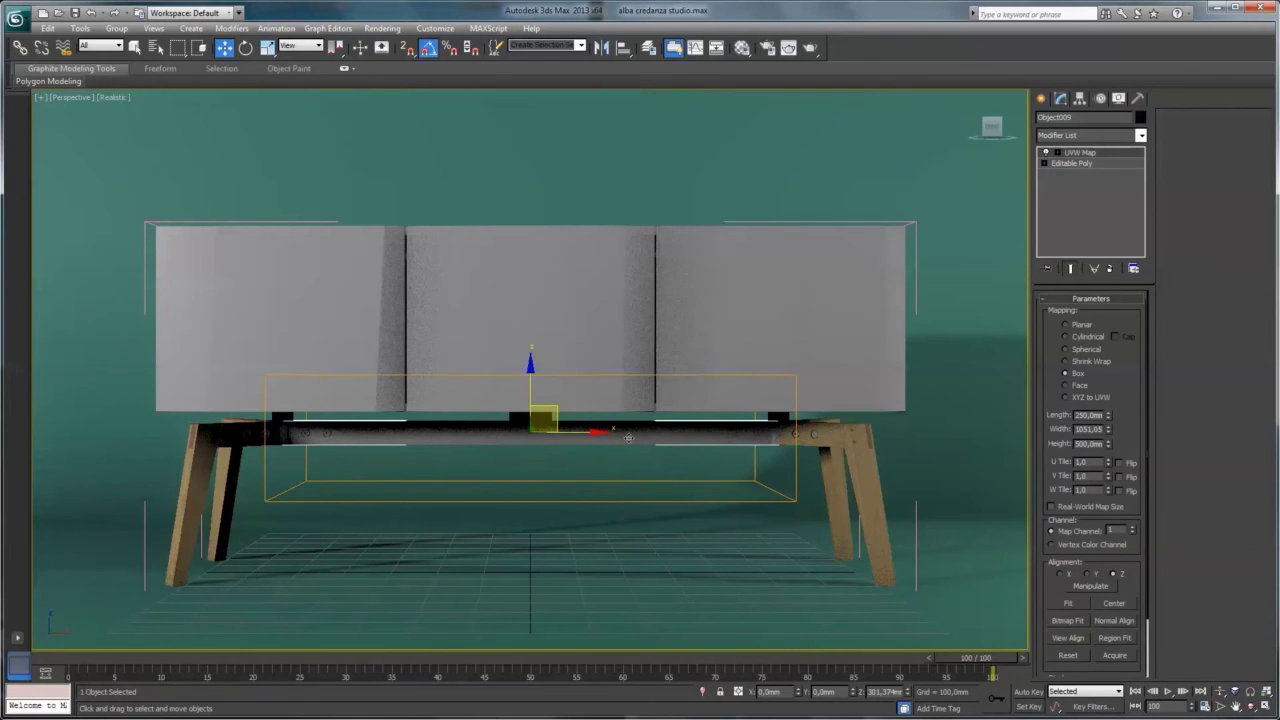
pyautogui.press('F4')
pyautogui.click(326, 434)
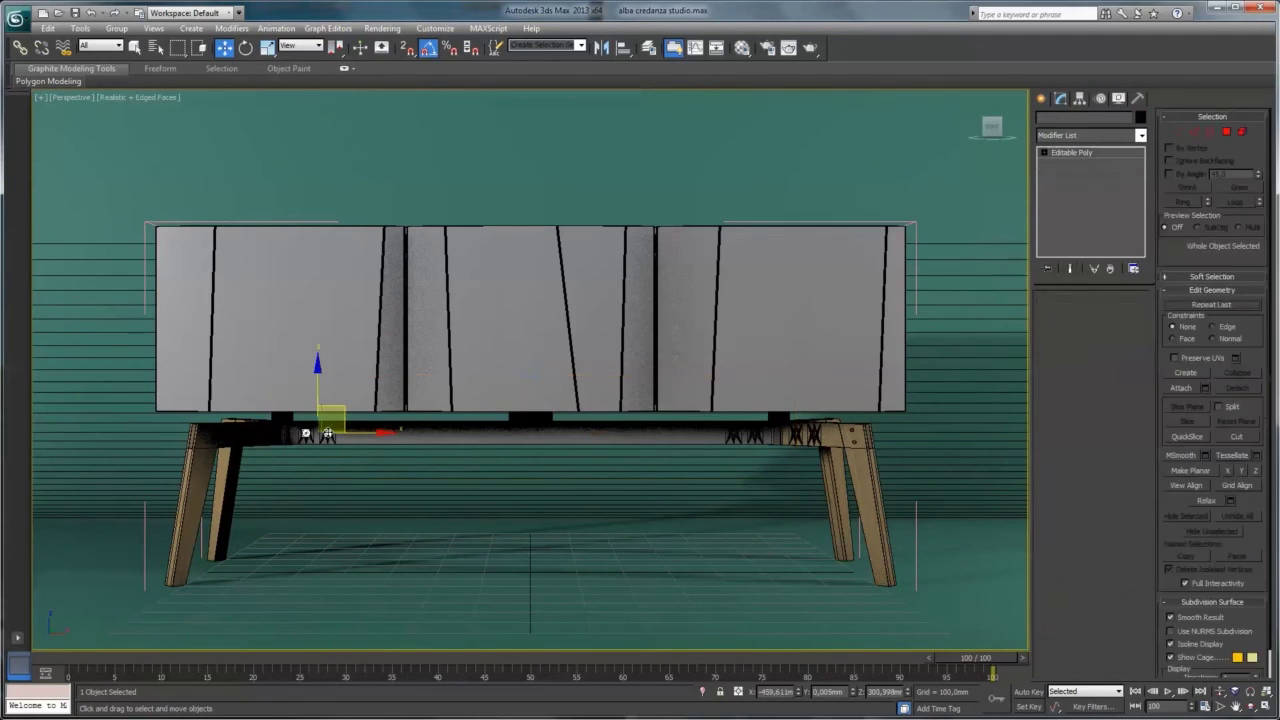
pyautogui.keyDown('ctrl'); pyautogui.click(734, 434); pyautogui.keyUp('ctrl')
pyautogui.press('m')
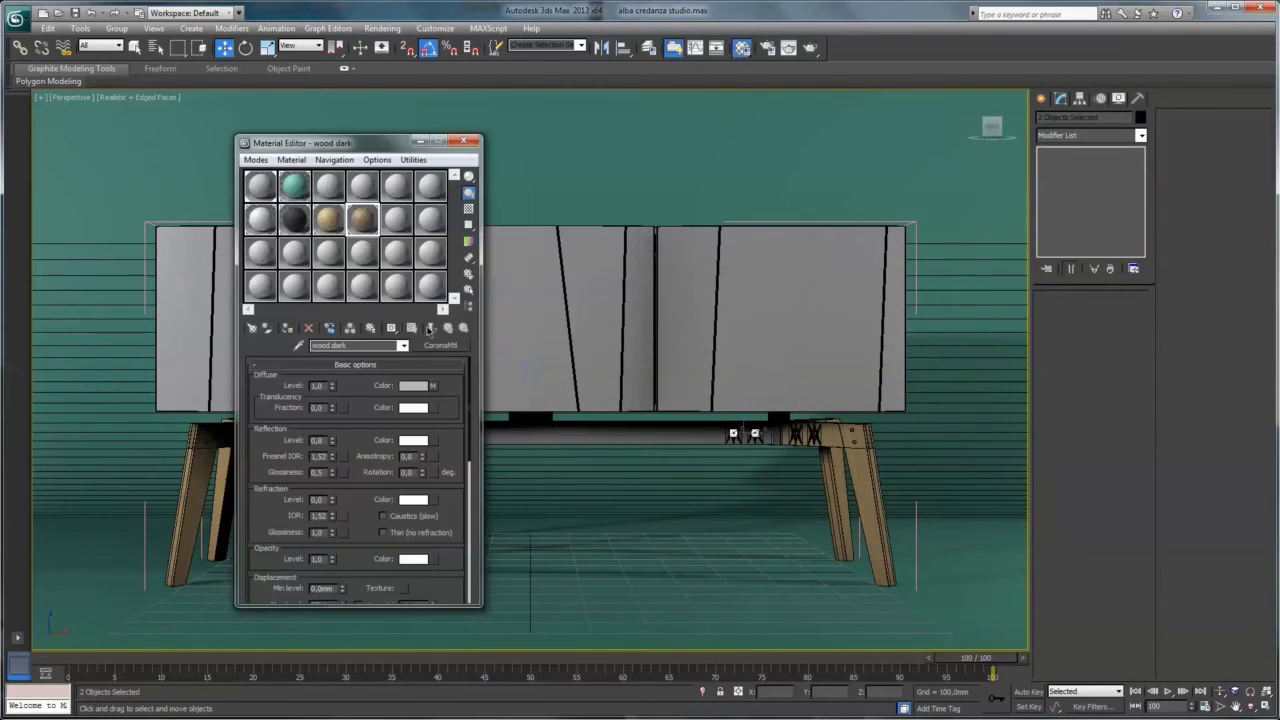
pyautogui.click(465, 143)
# Assign the wood material to the front crossbar
pyautogui.click(590, 434)
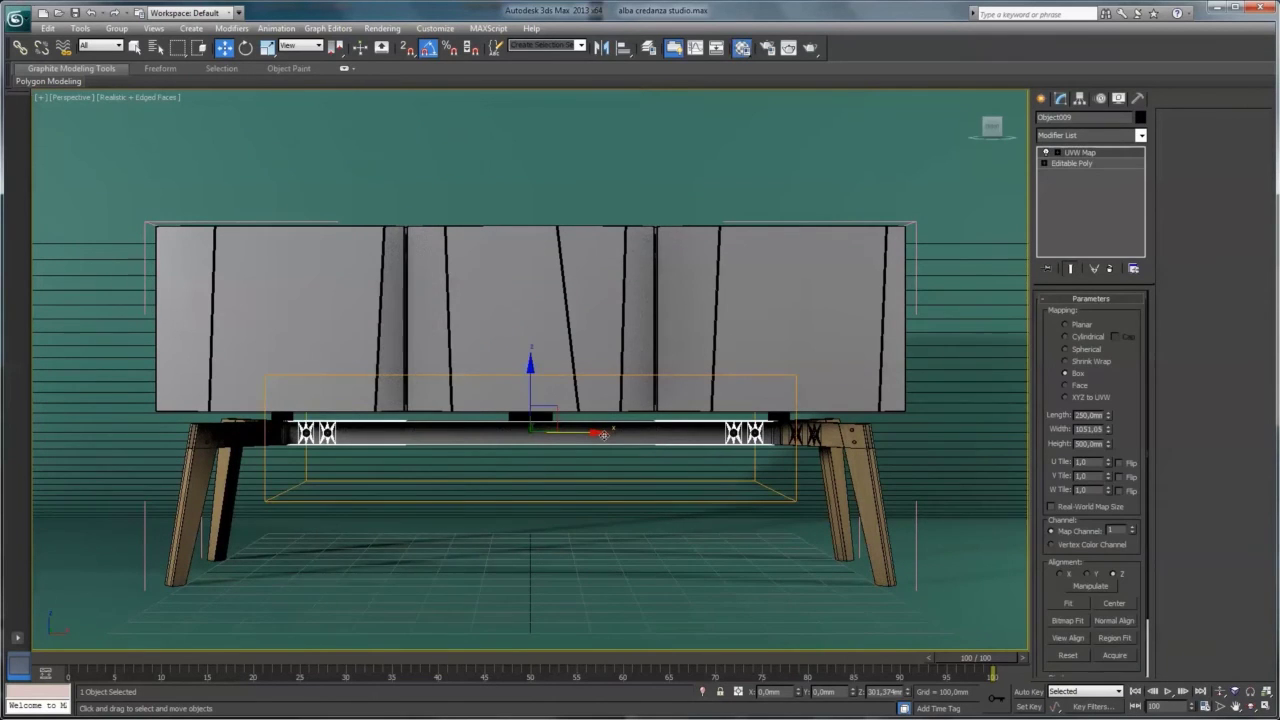
pyautogui.press('m')
pyautogui.click(329, 219)
pyautogui.click(287, 327)
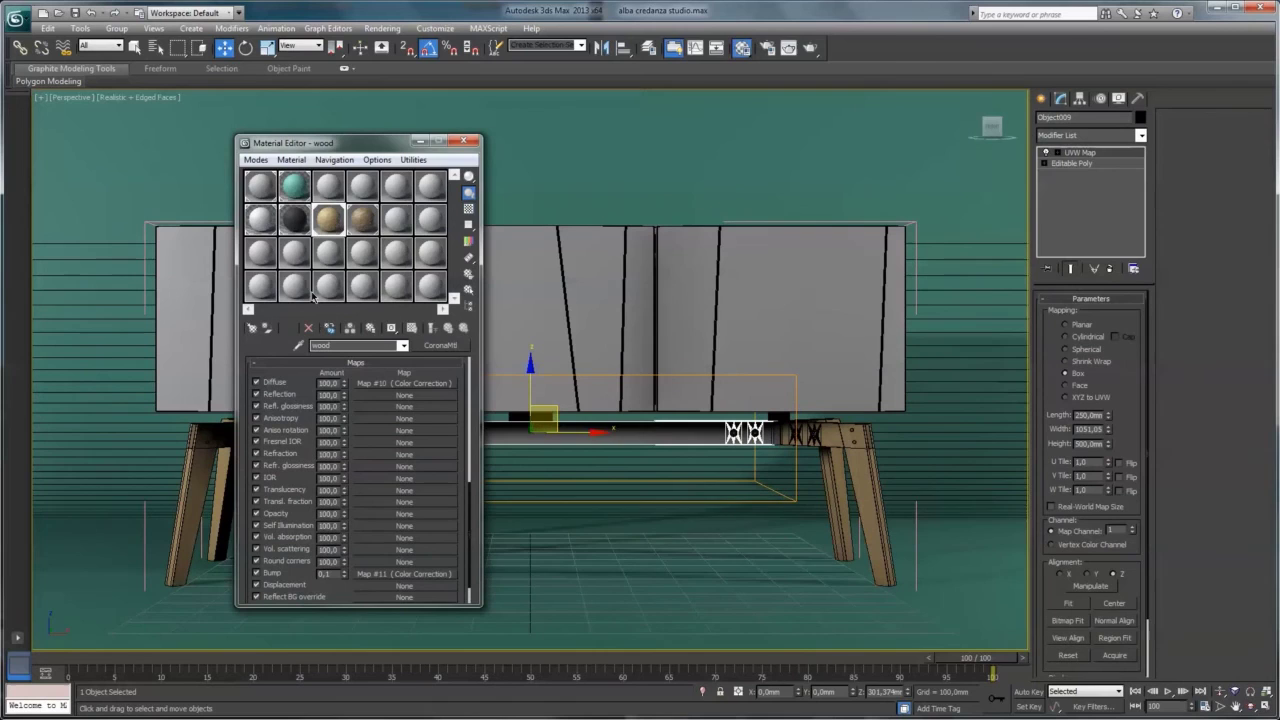
pyautogui.click(465, 141)
pyautogui.press('F4')
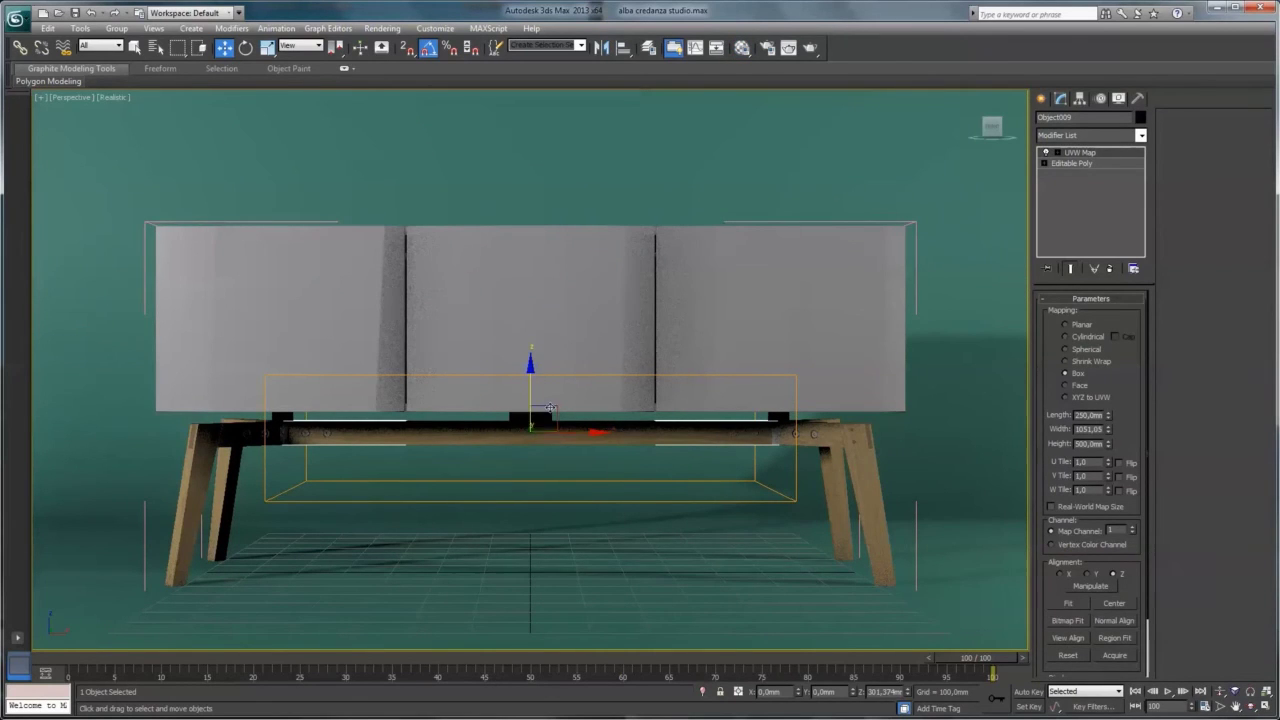
# Copy the UVW Map modifier, then check the materials on the rail's centre block and wooden rail
pyautogui.rightClick(1094, 154)
pyautogui.click(1122, 208)
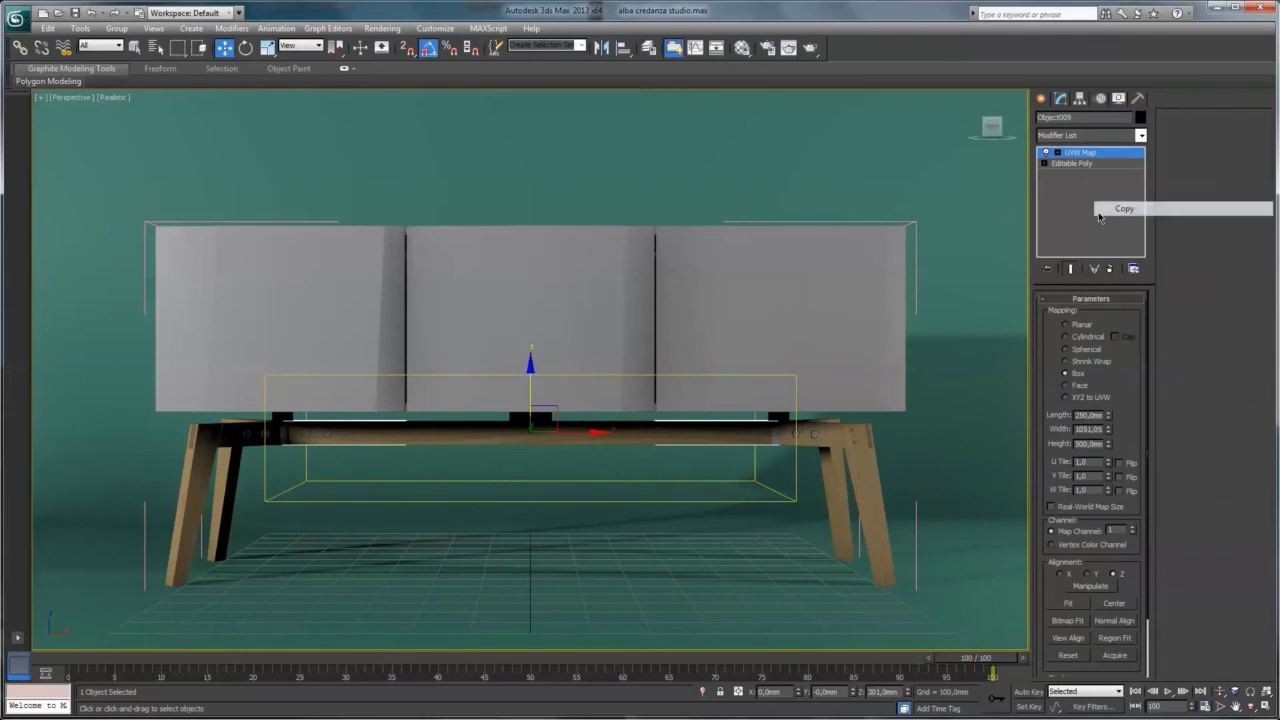
pyautogui.click(532, 418)
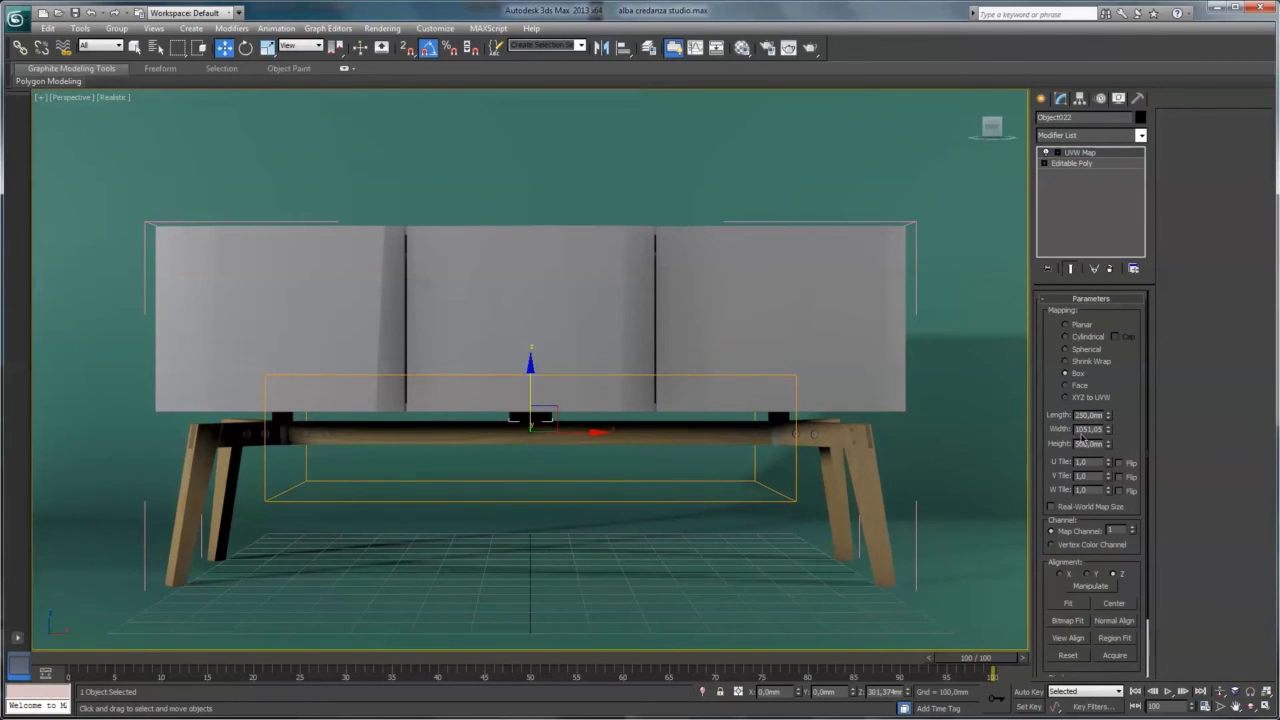
pyautogui.press('m')
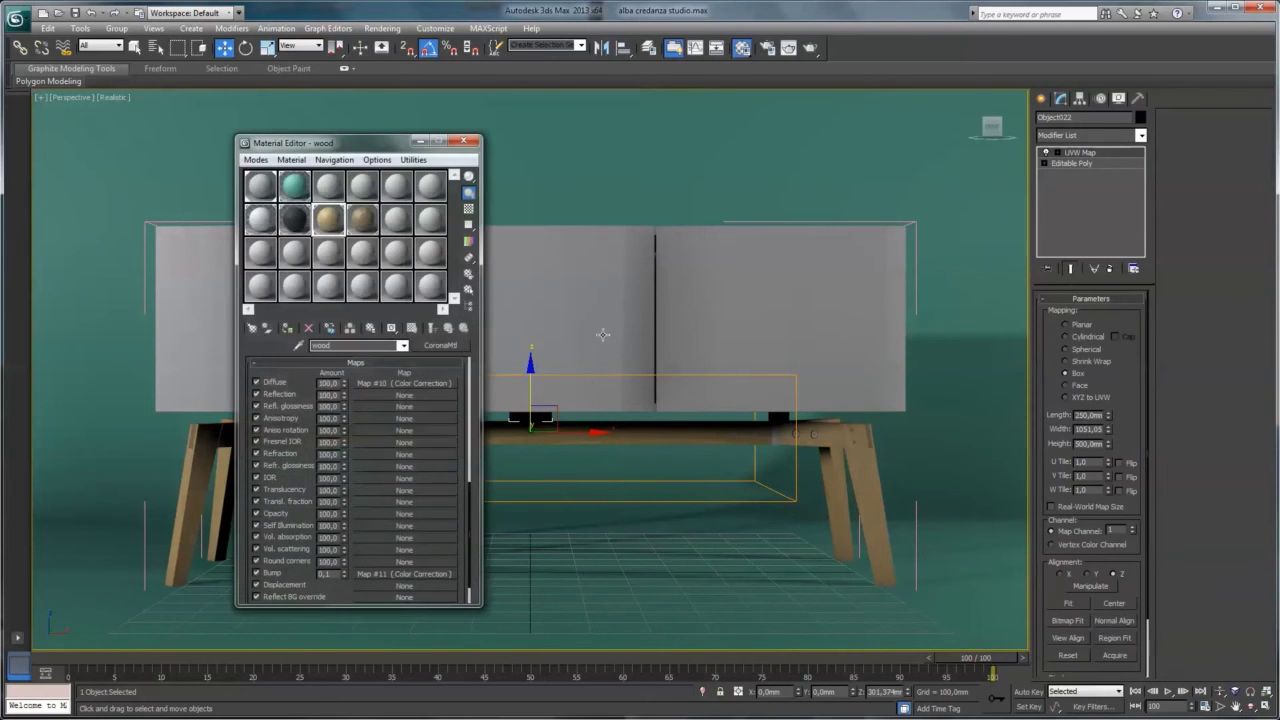
pyautogui.click(463, 141)
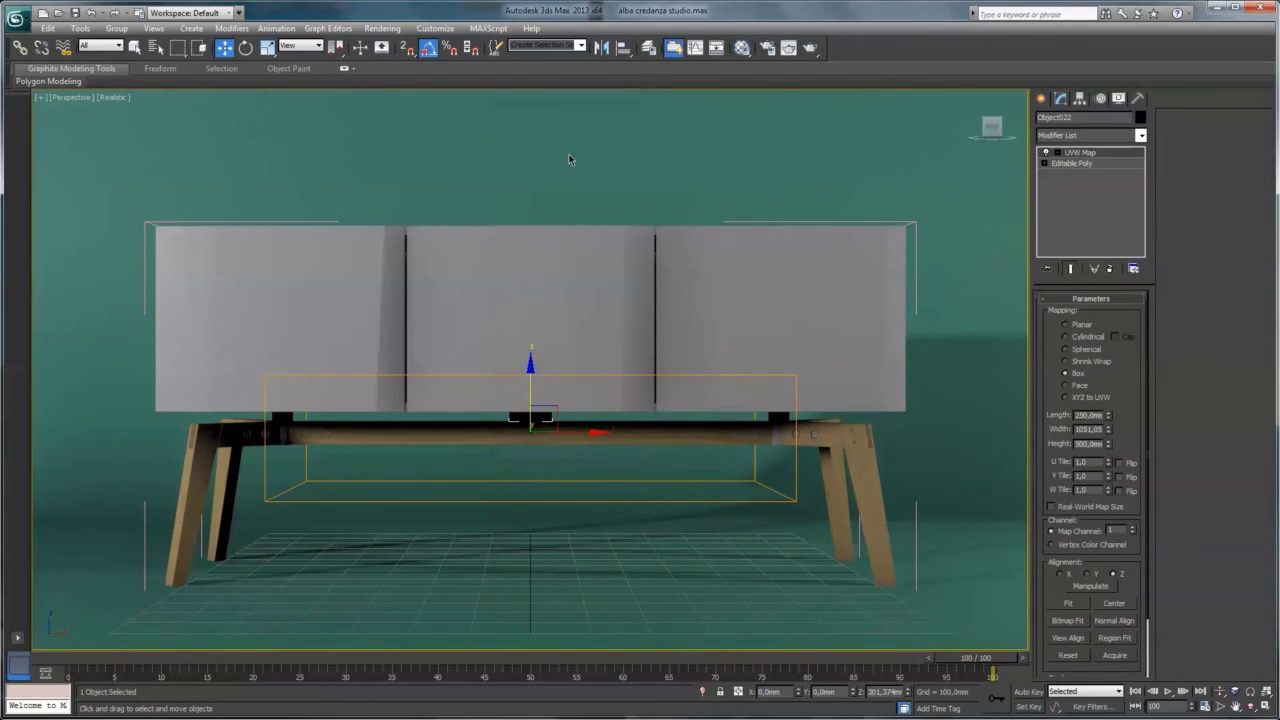
pyautogui.click(568, 156)
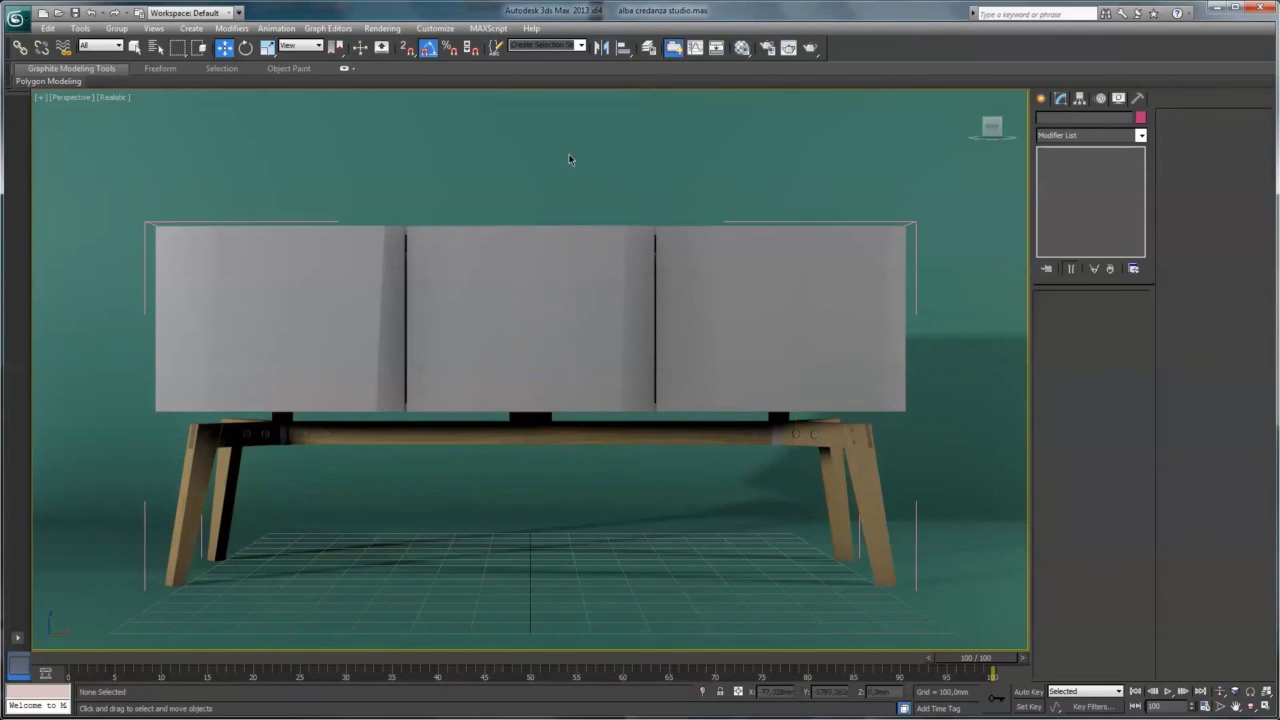
pyautogui.click(290, 417)
pyautogui.press('m')
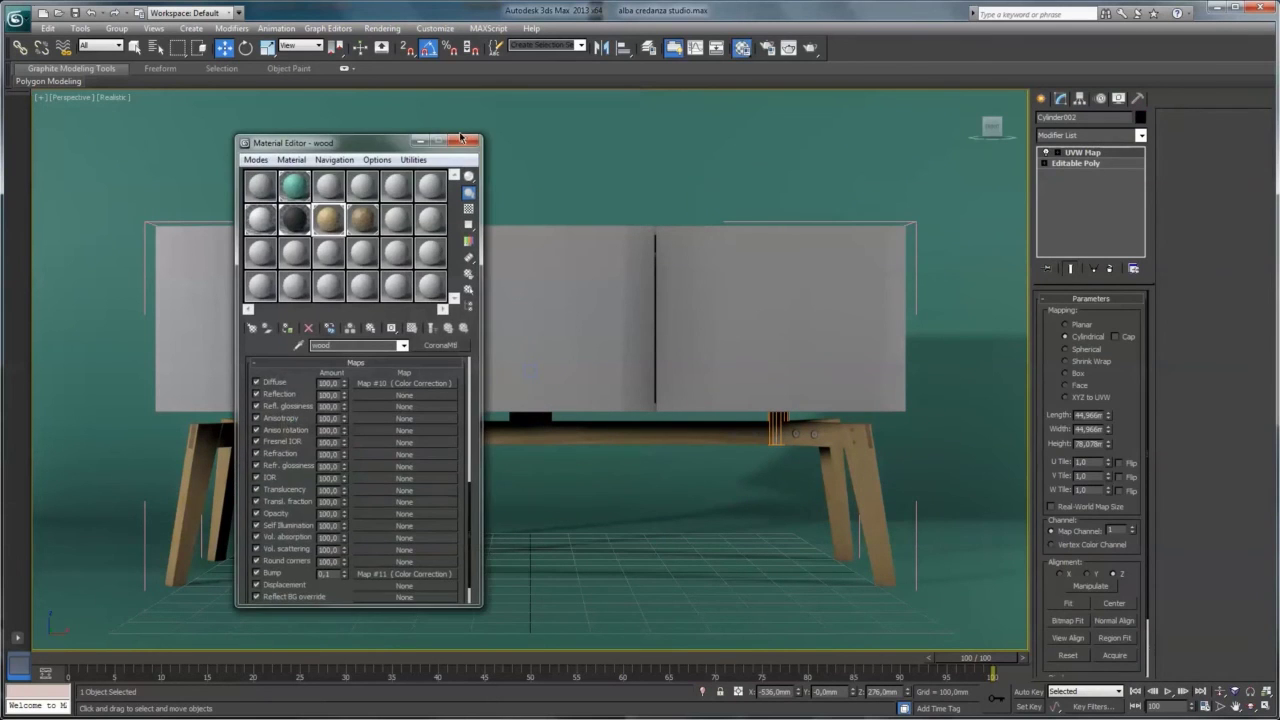
pyautogui.click(462, 140)
# Render the sideboard with Corona and zoom and pan the frame buffer to inspect the legs
pyautogui.press('F10')
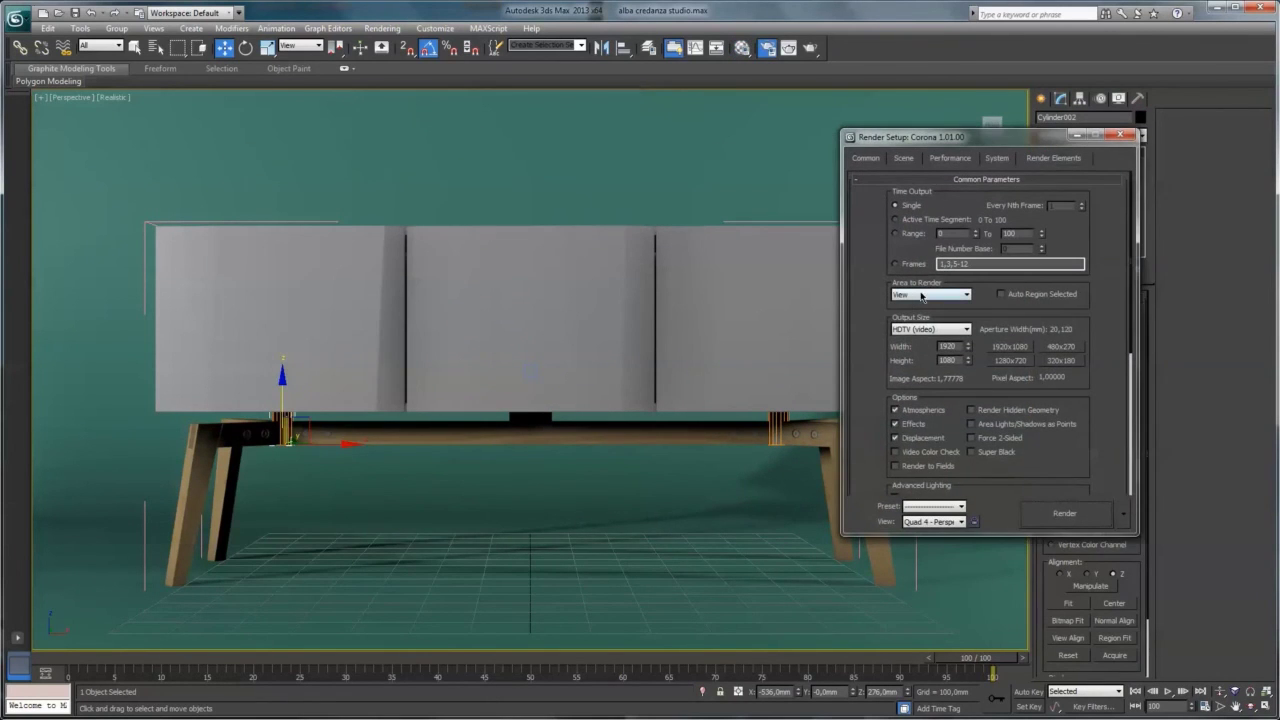
pyautogui.click(1064, 513)
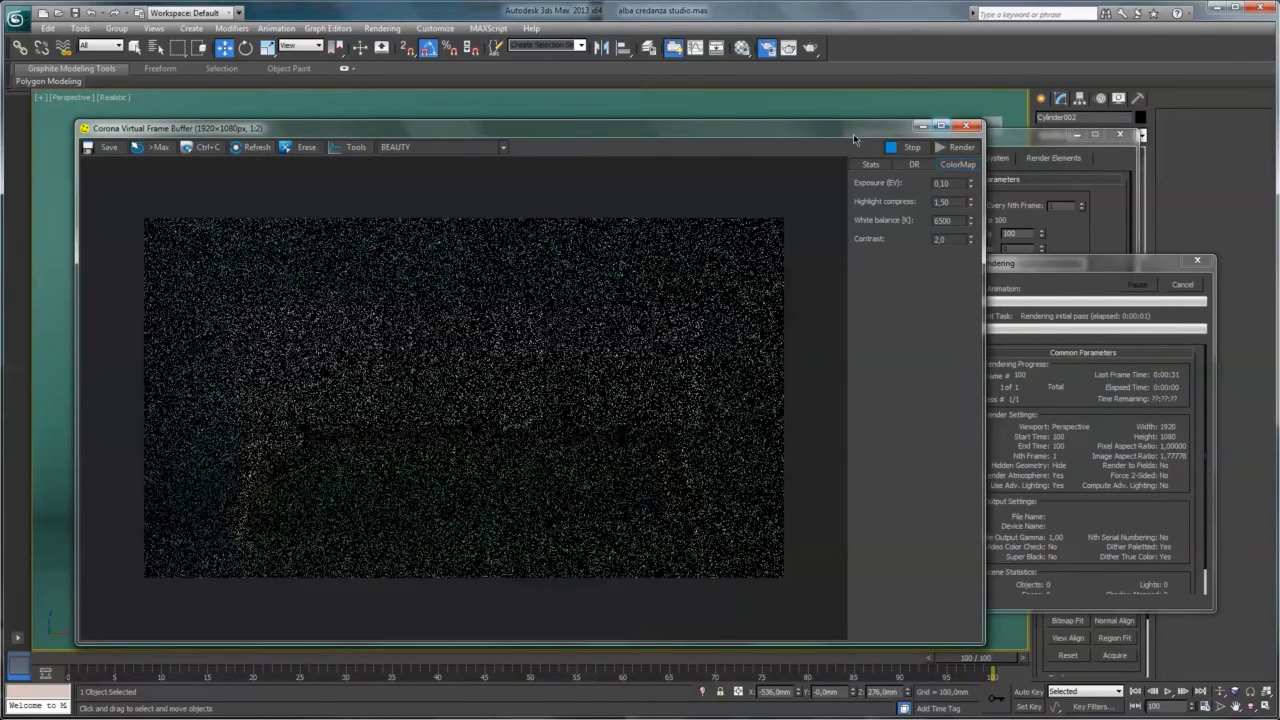
pyautogui.moveTo(855, 140); pyautogui.dragTo(893, 118)
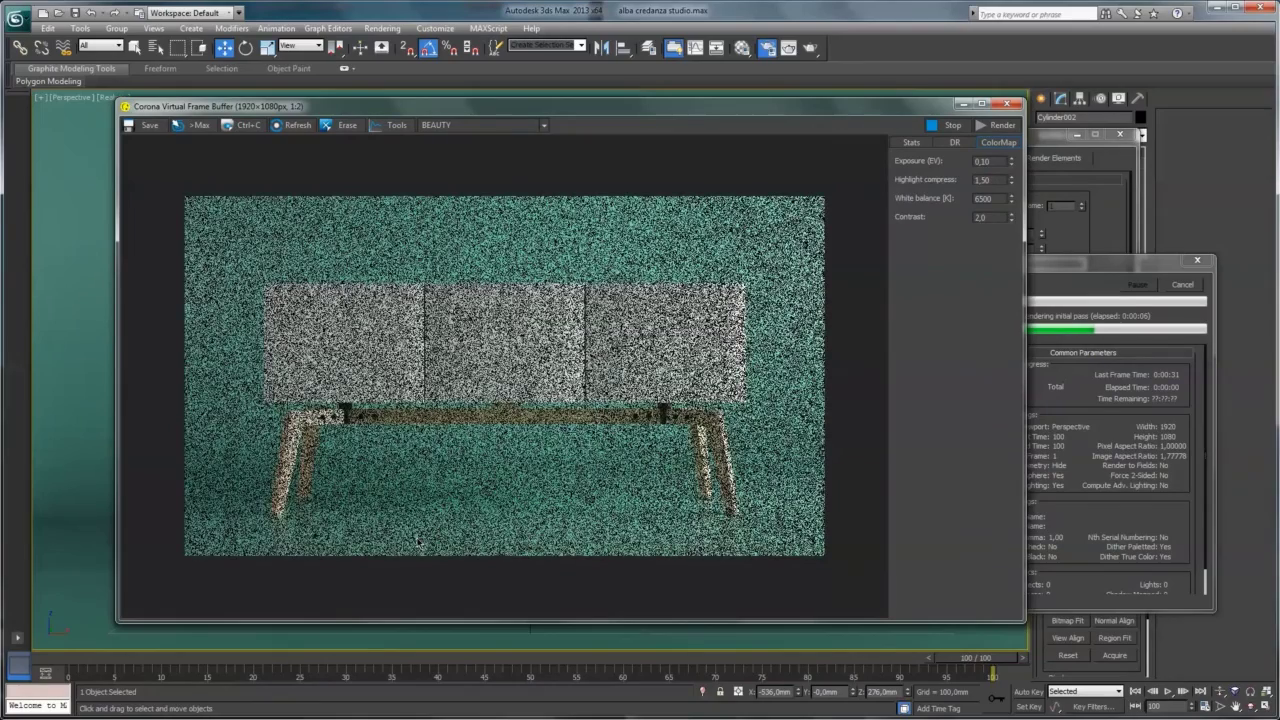
pyautogui.scroll(1, 660, 490)
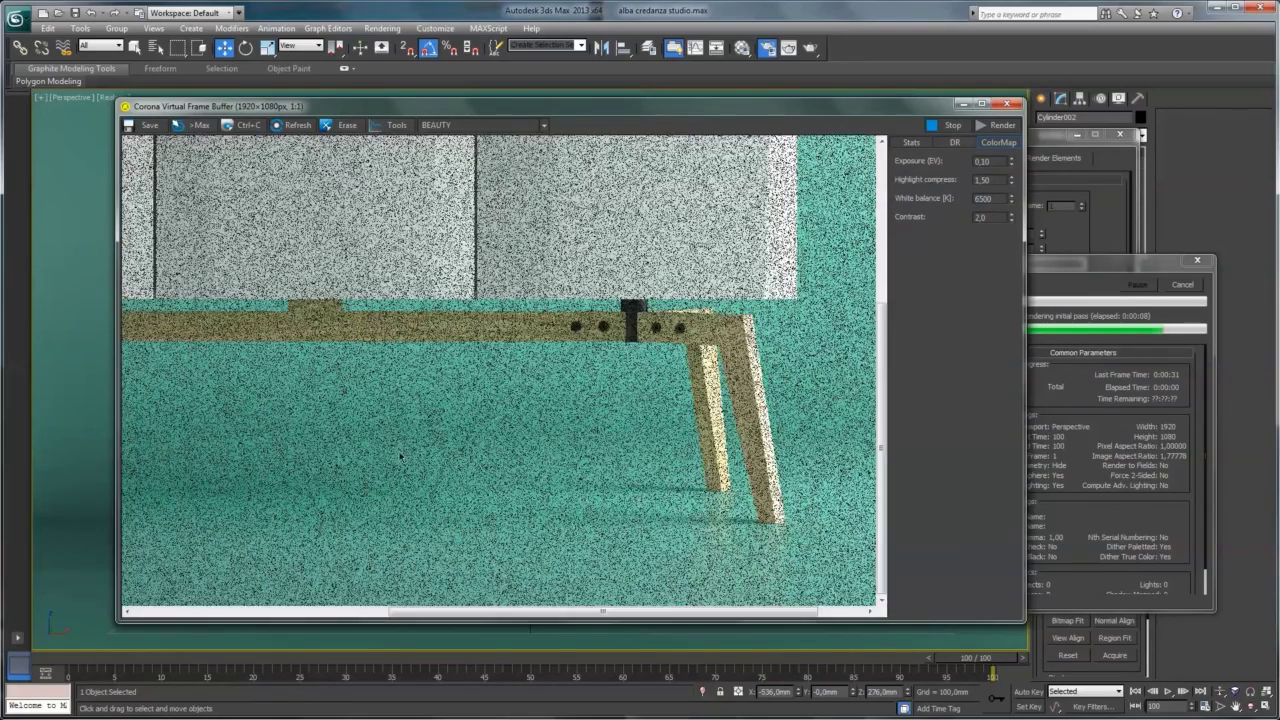
pyautogui.moveTo(400, 457); pyautogui.dragTo(693, 438)
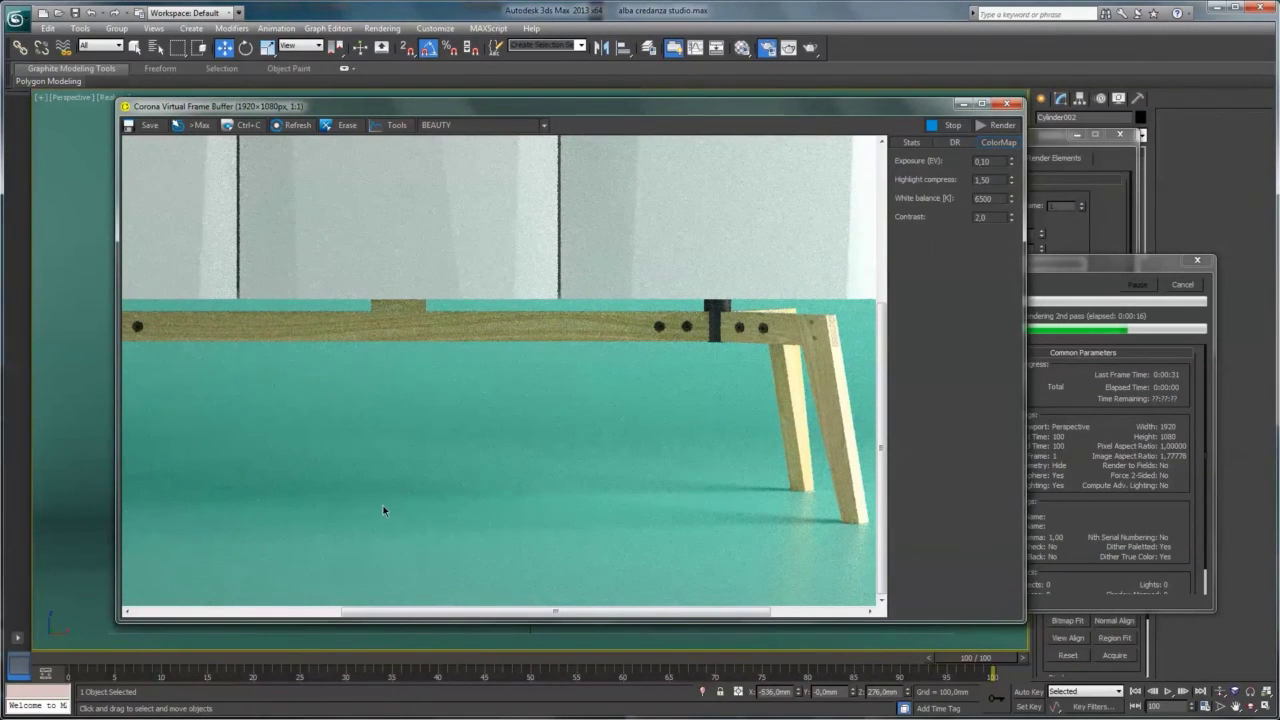
pyautogui.scroll(-1, 345, 493)
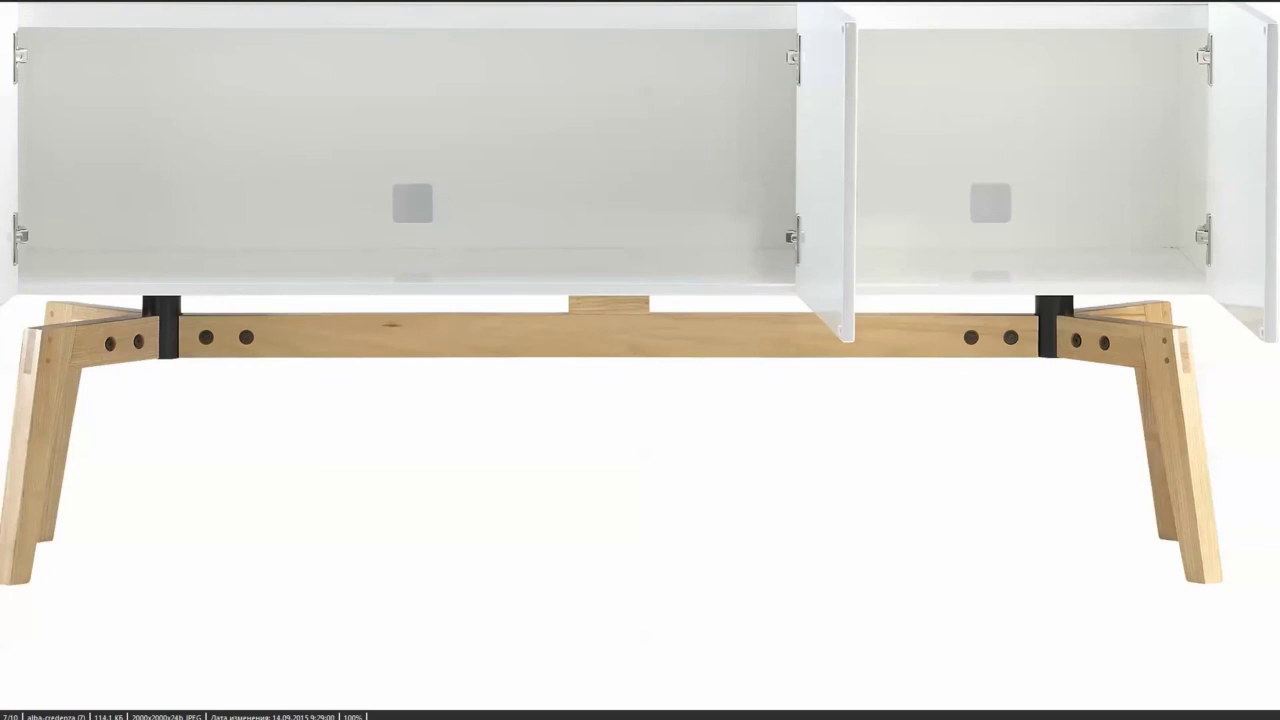
# Step through the sideboard reference photos to the full front view
pyautogui.scroll(-1, 349, 492)
pyautogui.scroll(-1, 349, 492)
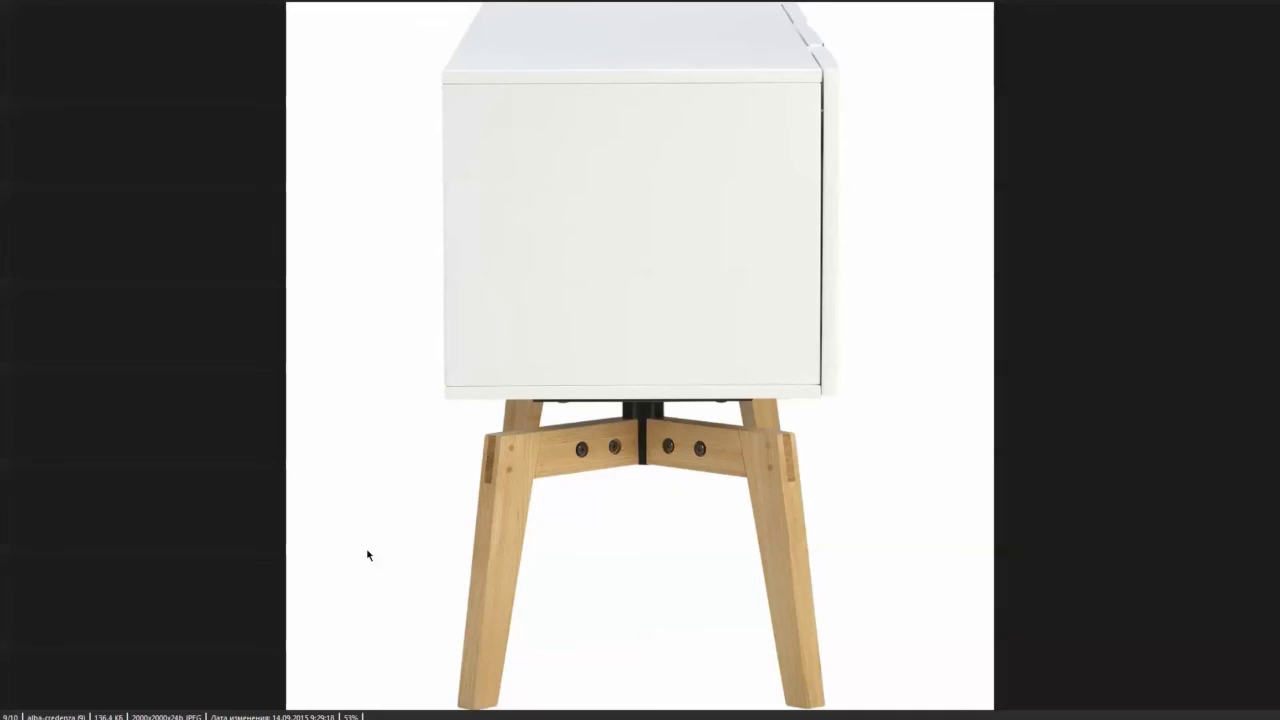
pyautogui.scroll(-1, 377, 544)
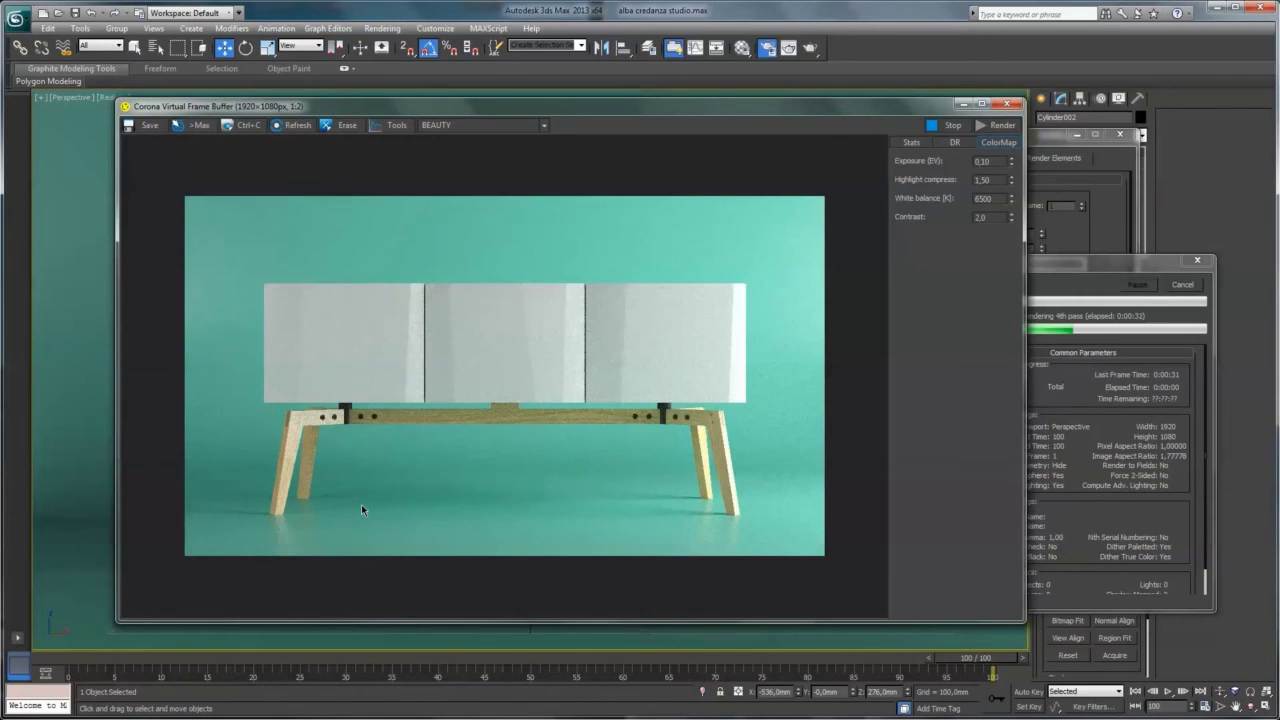
pyautogui.scroll(1, 650, 490)
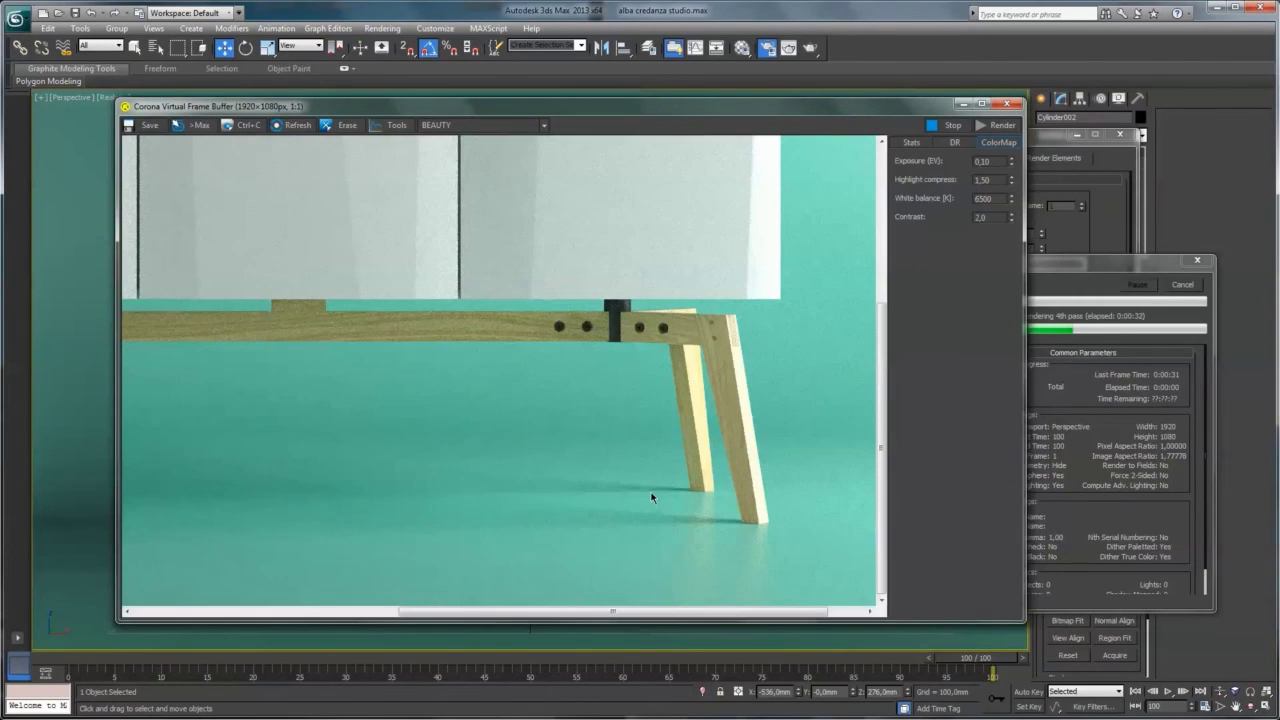
pyautogui.moveTo(600, 471); pyautogui.dragTo(695, 474)
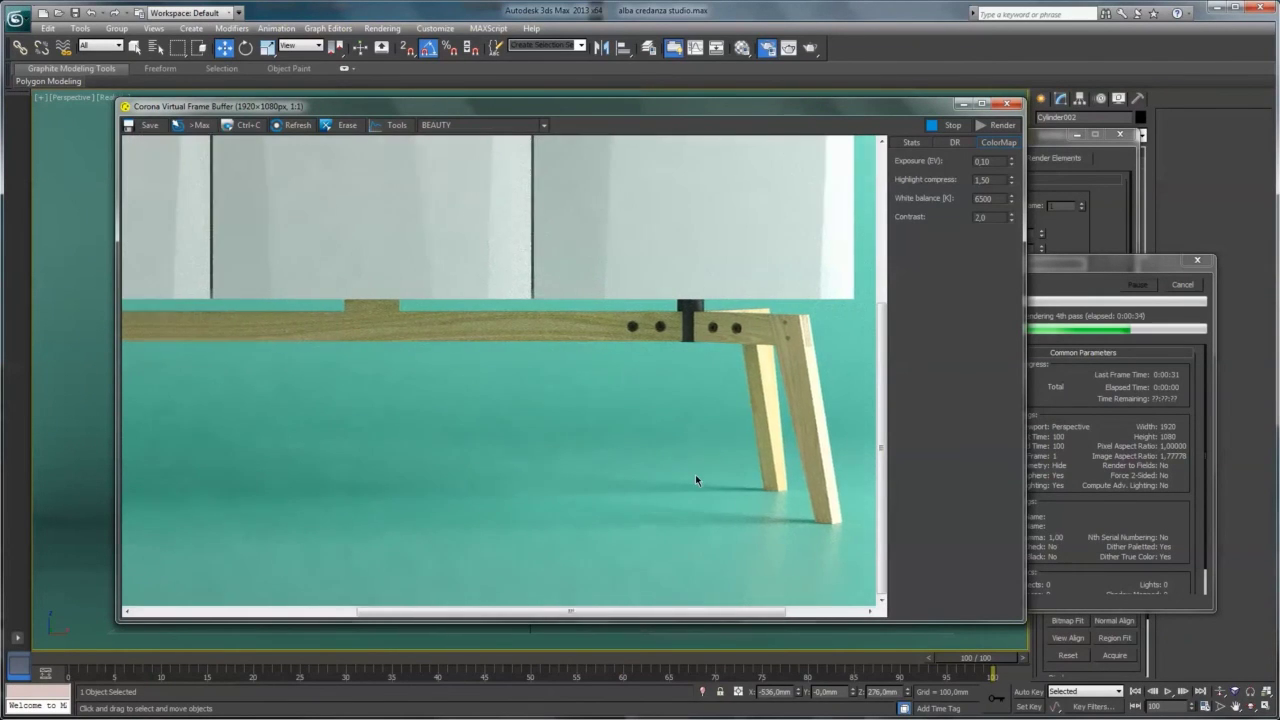
pyautogui.scroll(-1, 695, 474)
pyautogui.scroll(1, 602, 458)
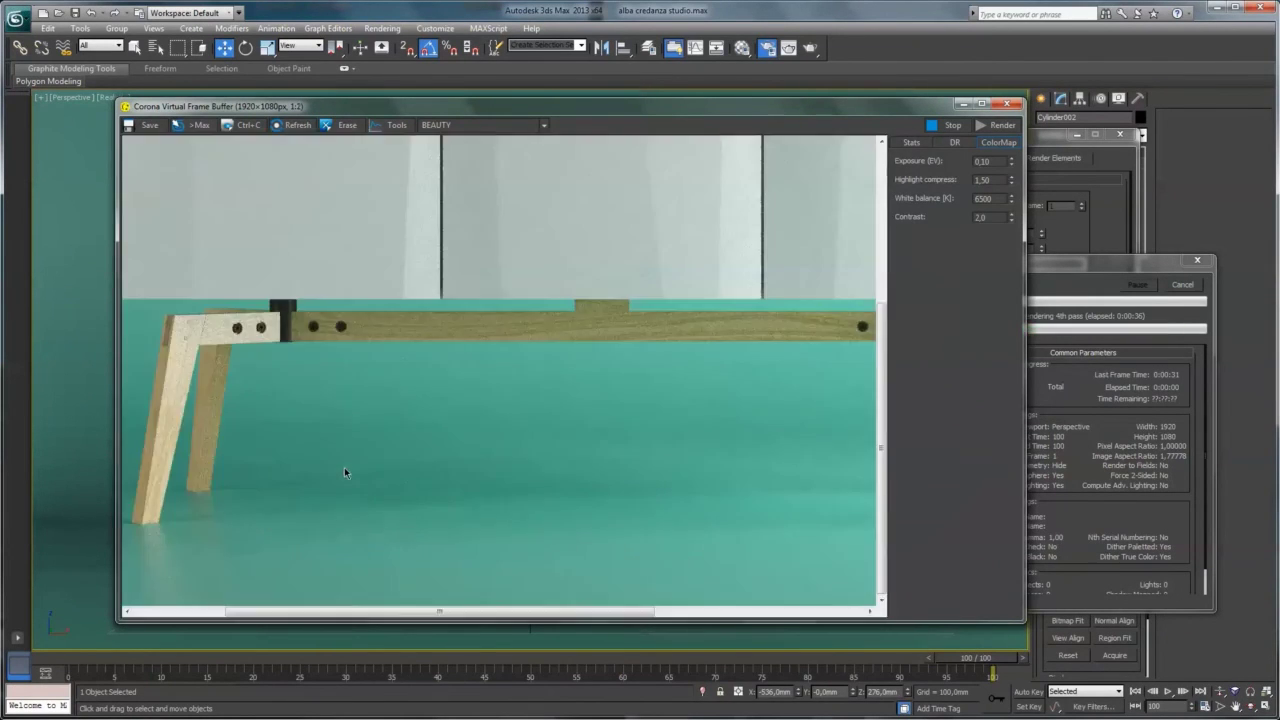
pyautogui.moveTo(328, 454); pyautogui.dragTo(397, 452)
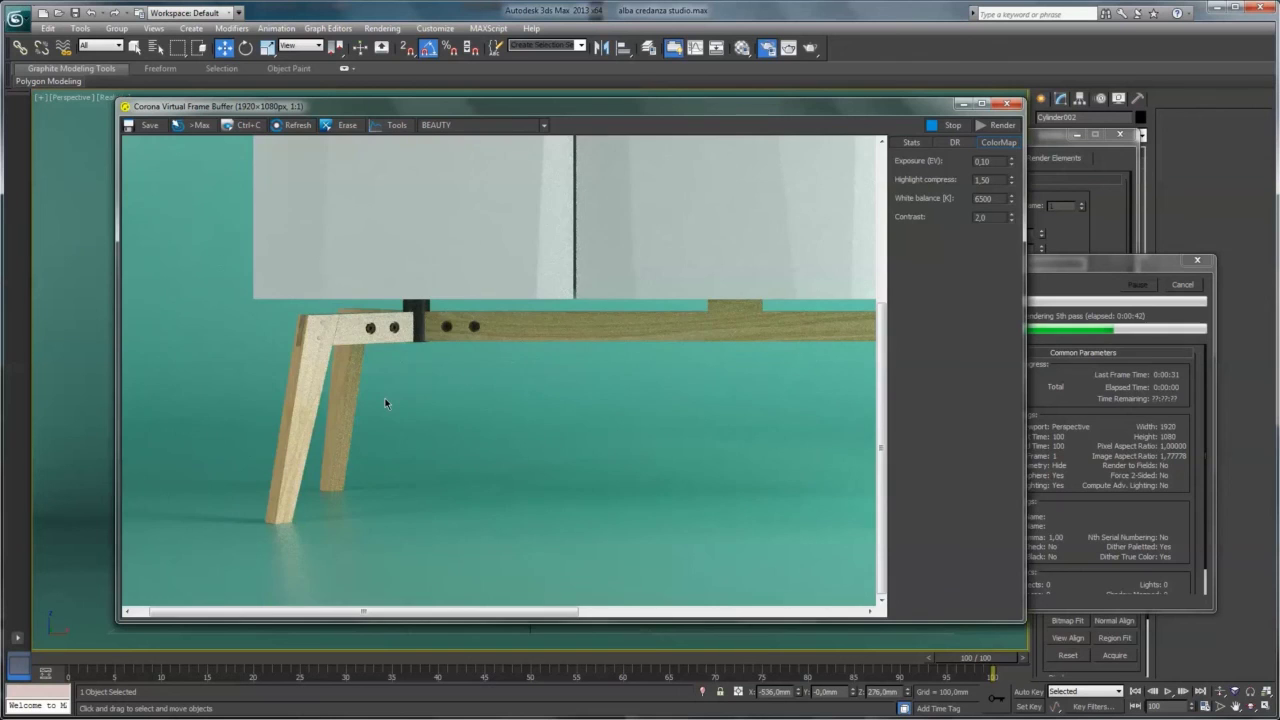
pyautogui.scroll(-1, 385, 400)
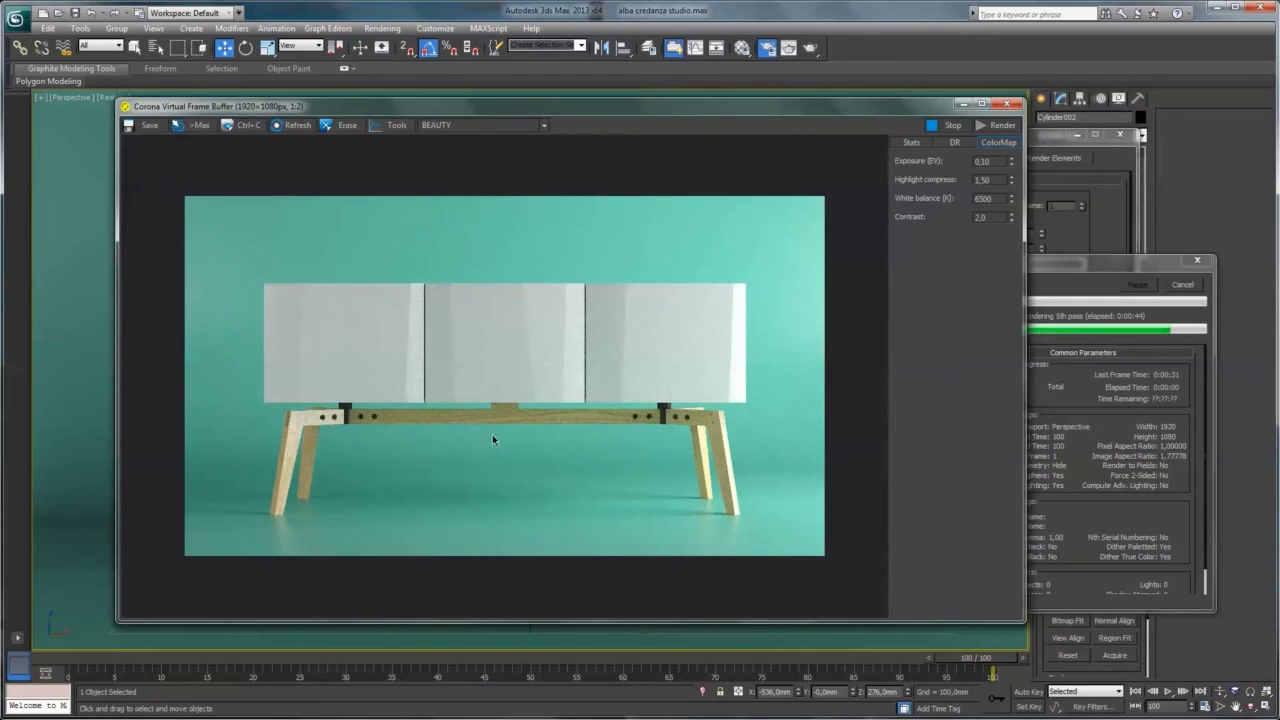
pyautogui.scroll(1, 642, 513)
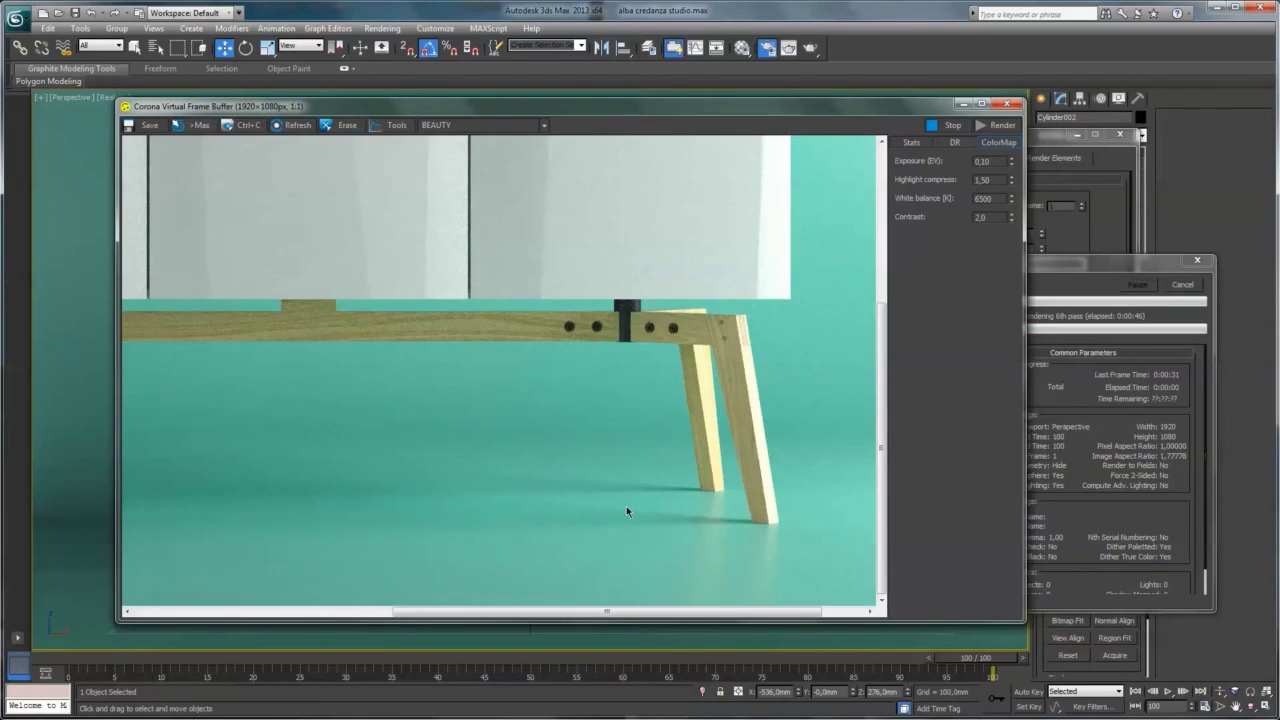
pyautogui.scroll(-1, 627, 508)
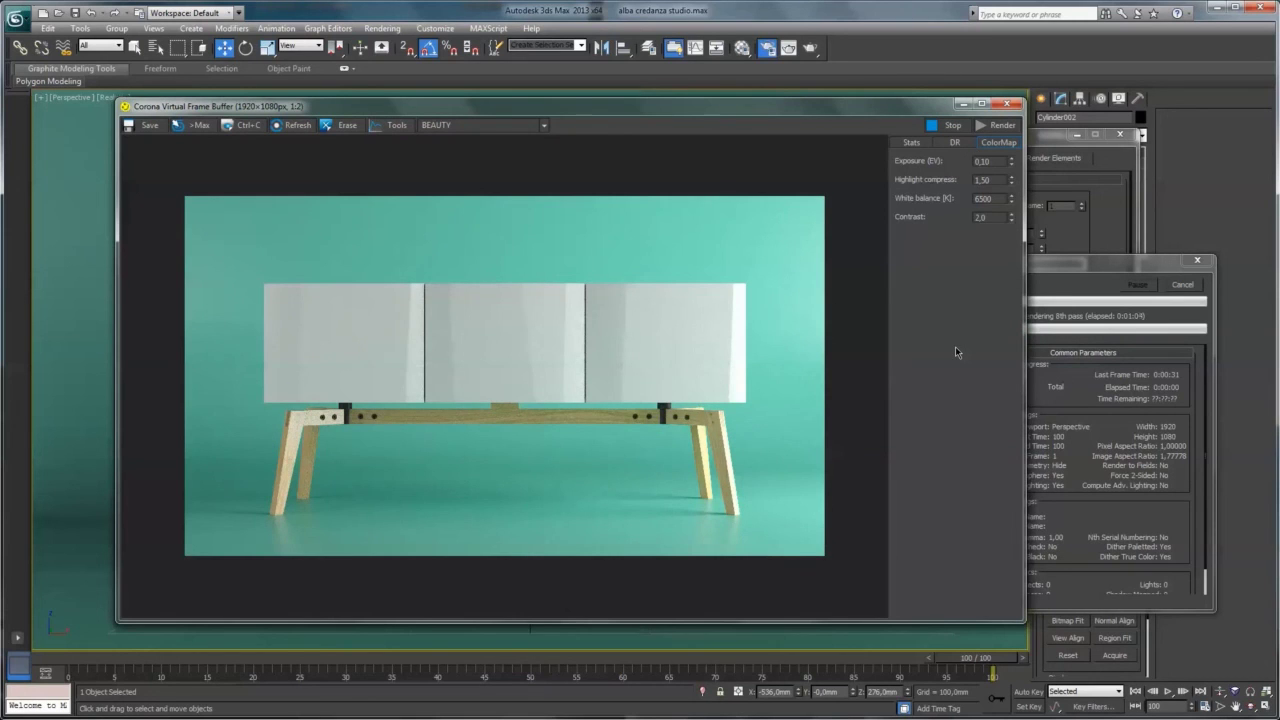
pyautogui.scroll(1, 698, 416)
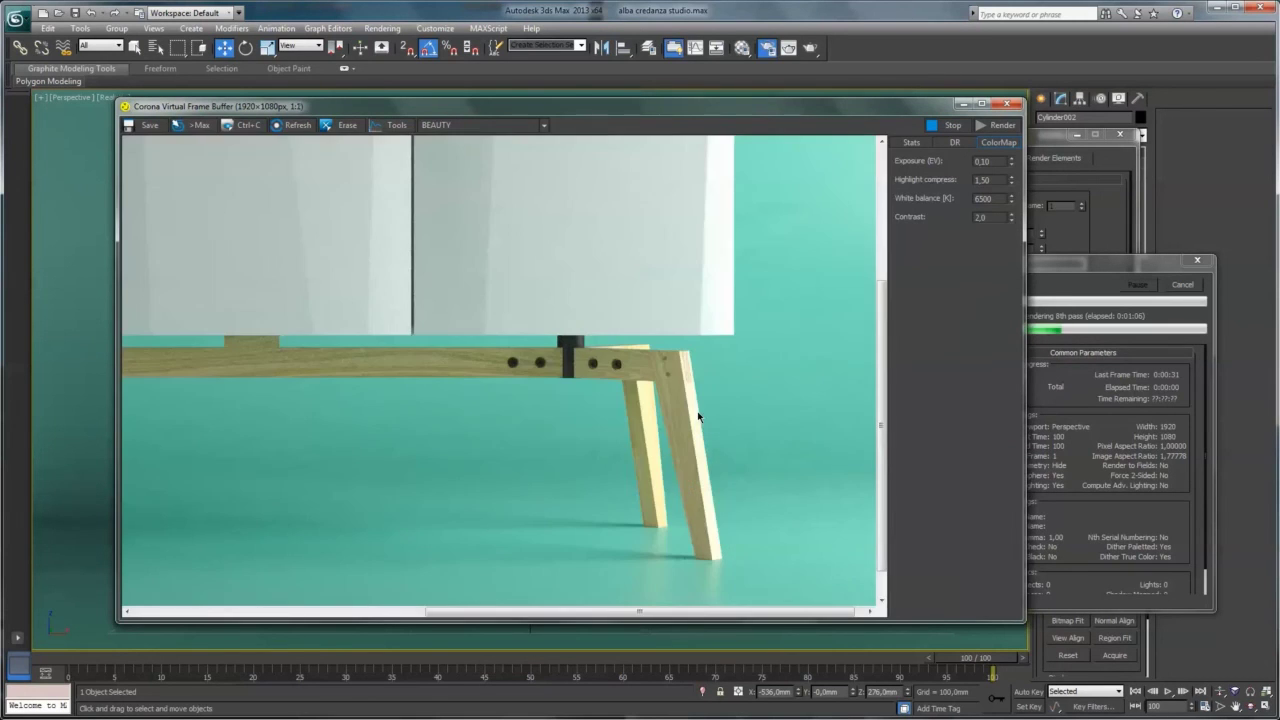
pyautogui.moveTo(686, 394); pyautogui.dragTo(700, 505)
pyautogui.scroll(-1, 691, 458)
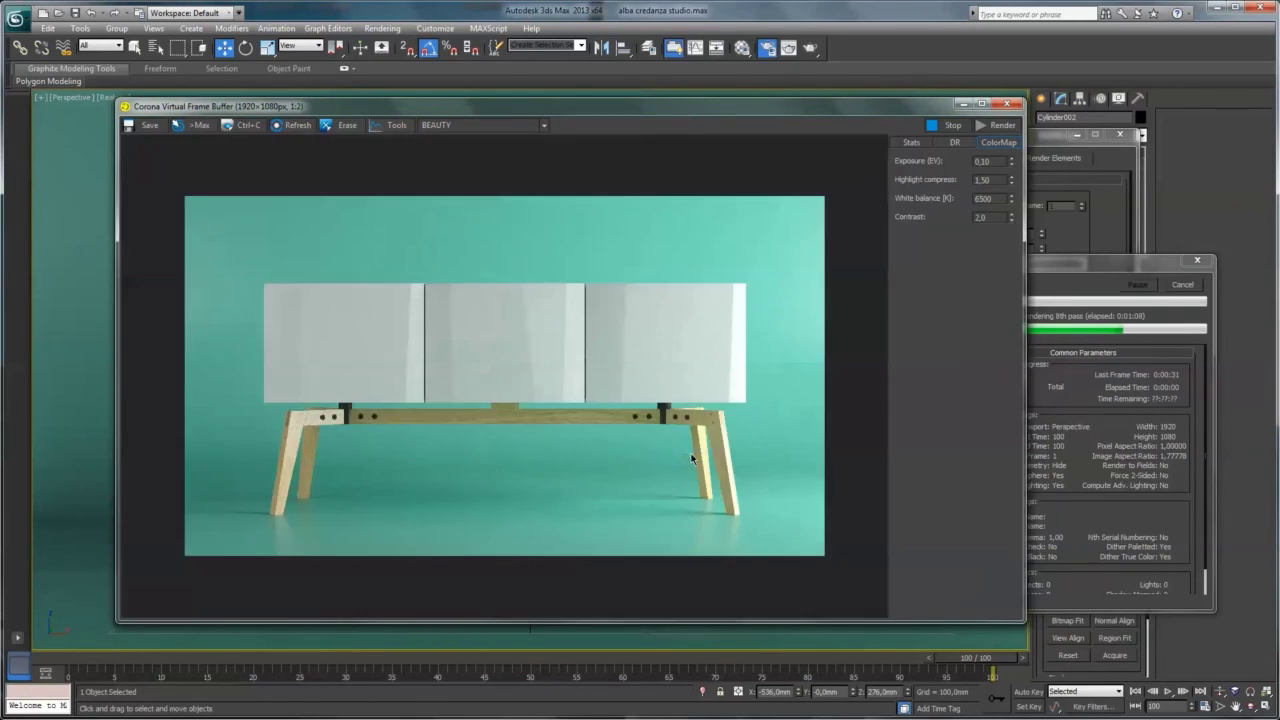